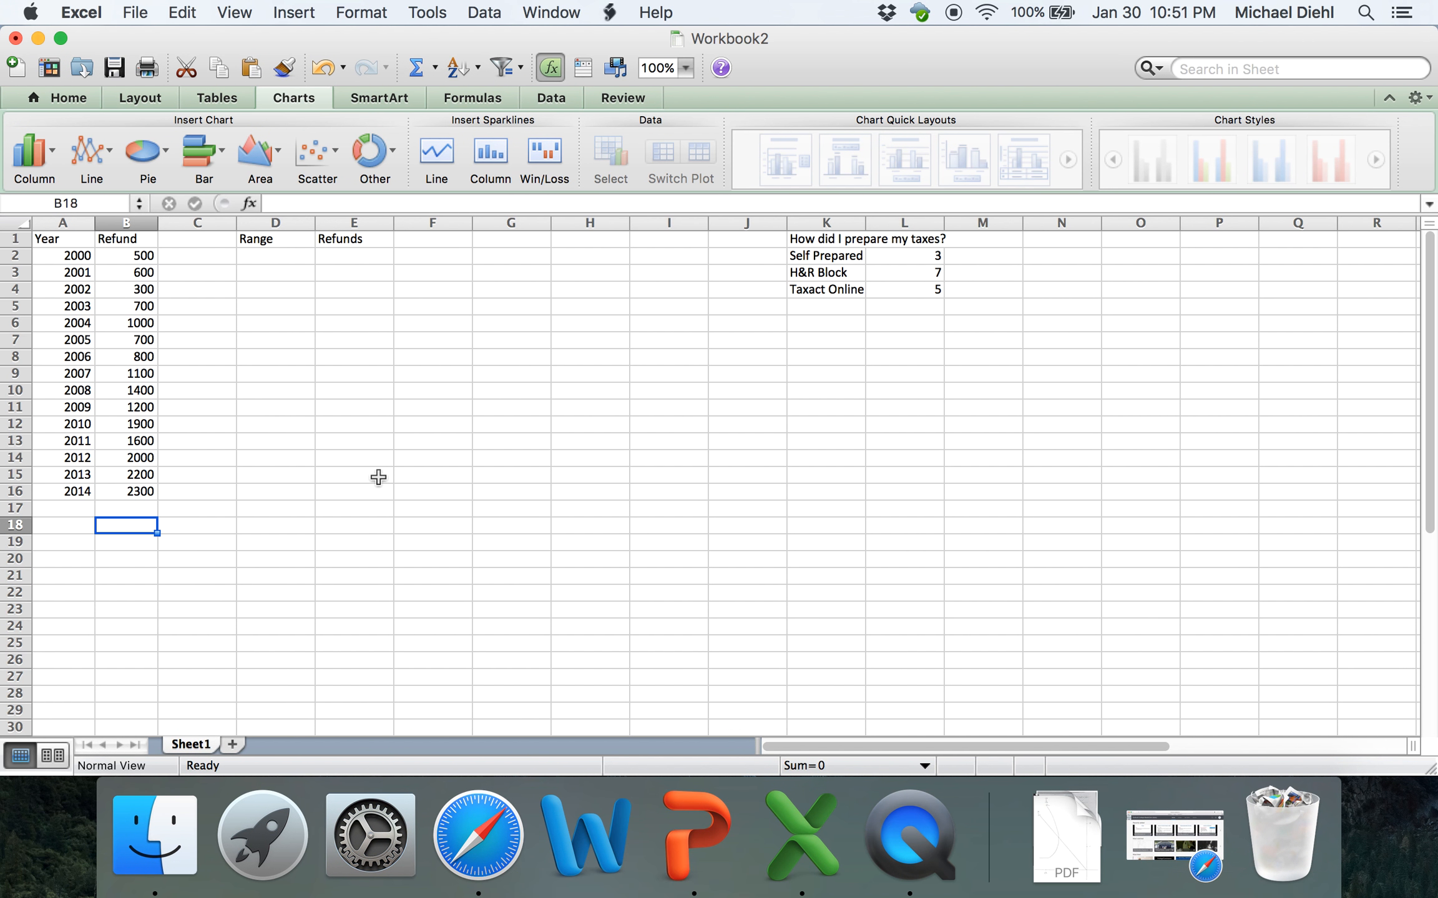
# - Add a new blank sheet to the workbook after Sheet1
pyautogui.click(61, 97)
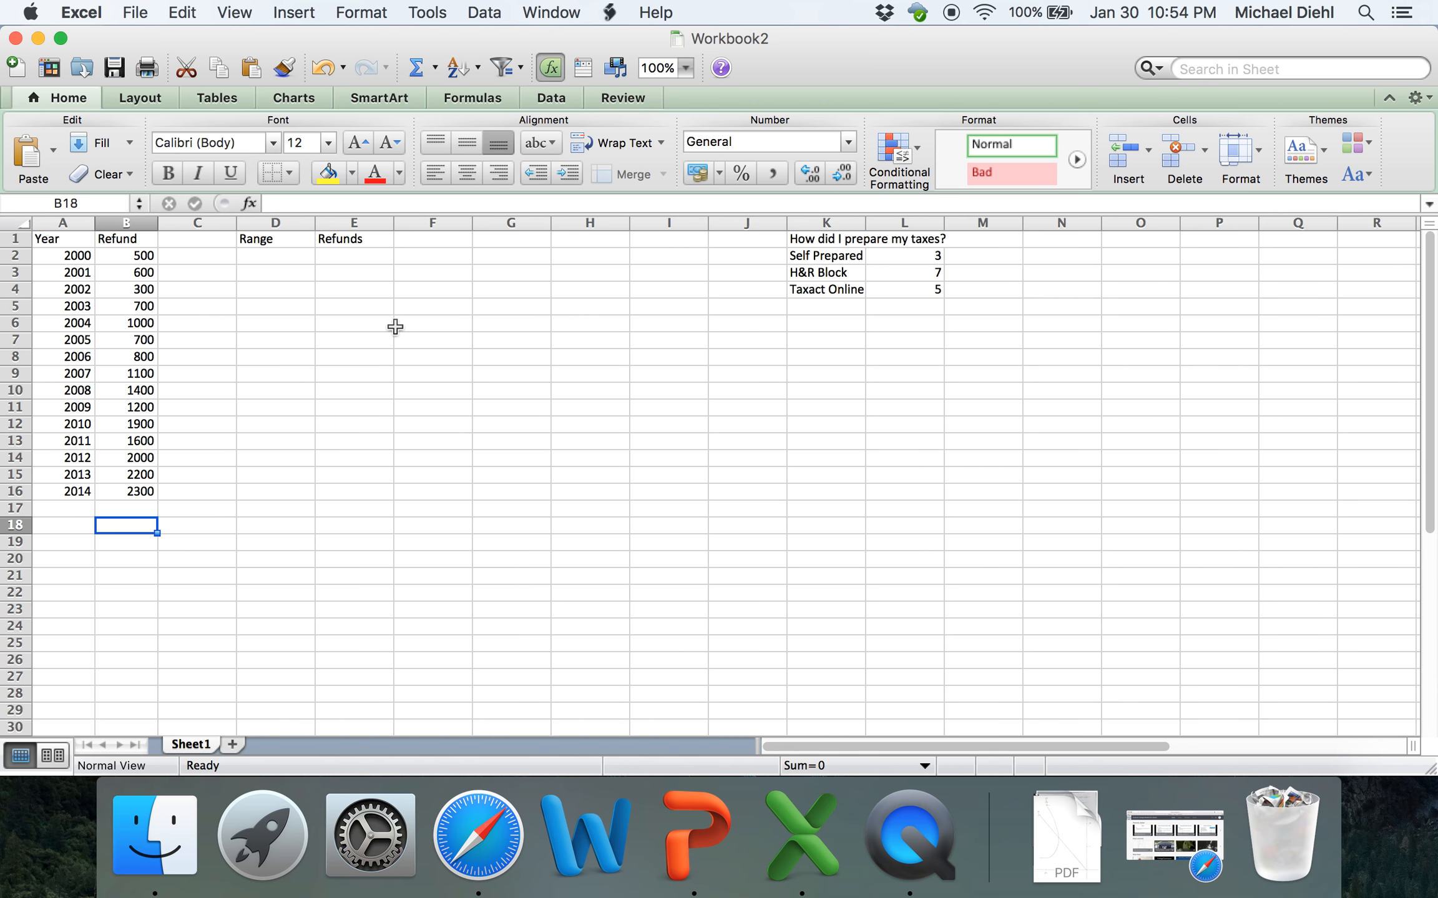
pyautogui.click(232, 745)
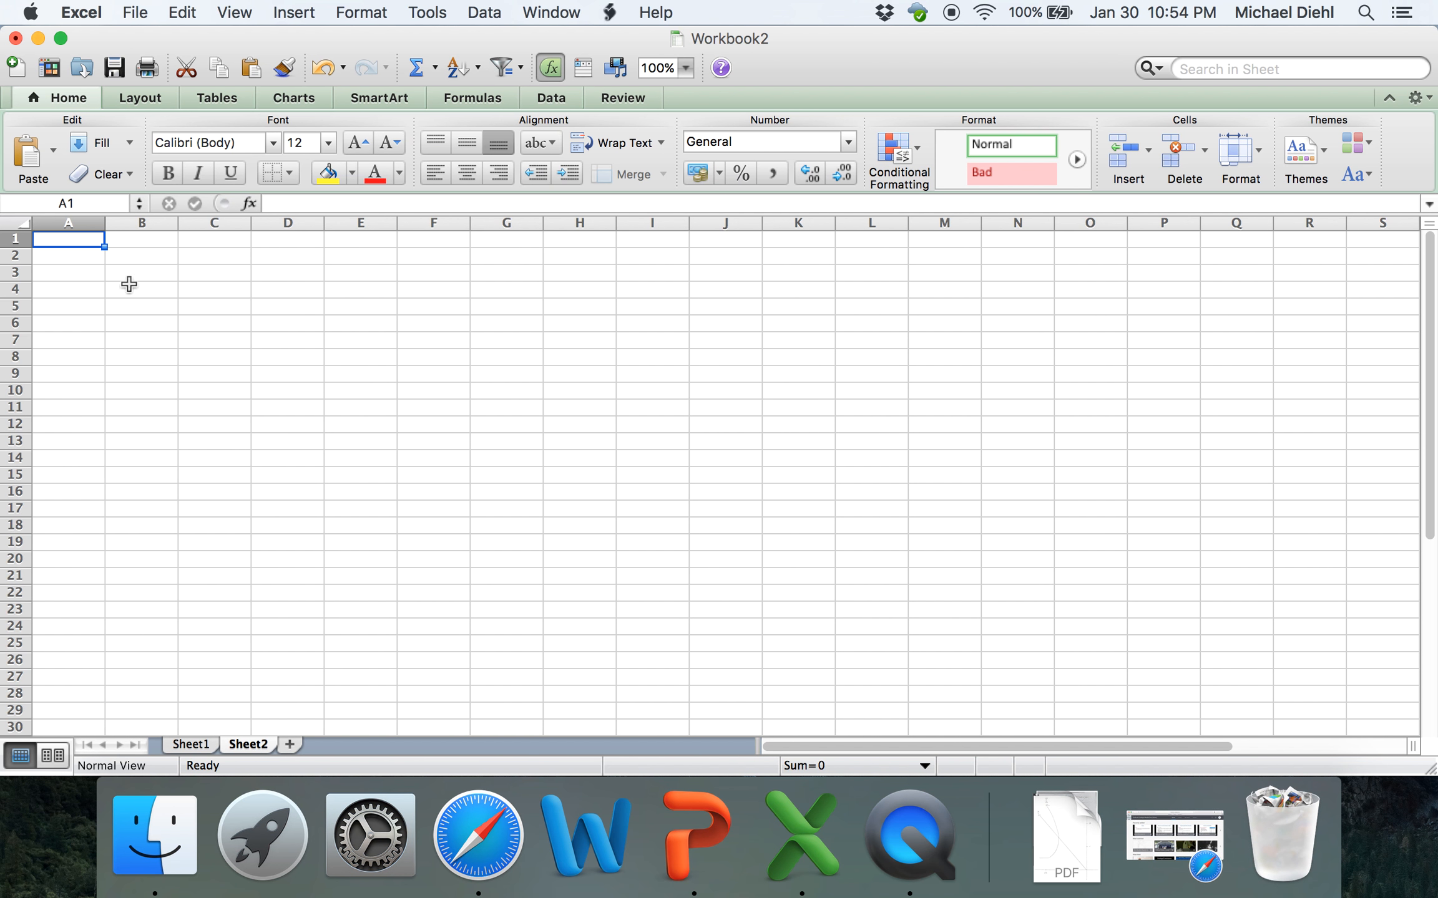
# - Enter the sample number 878787 in cell A2 and the sample text ljhkhlkh in cell A3 of the new sheet
pyautogui.click(78, 267)
pyautogui.click(76, 255)
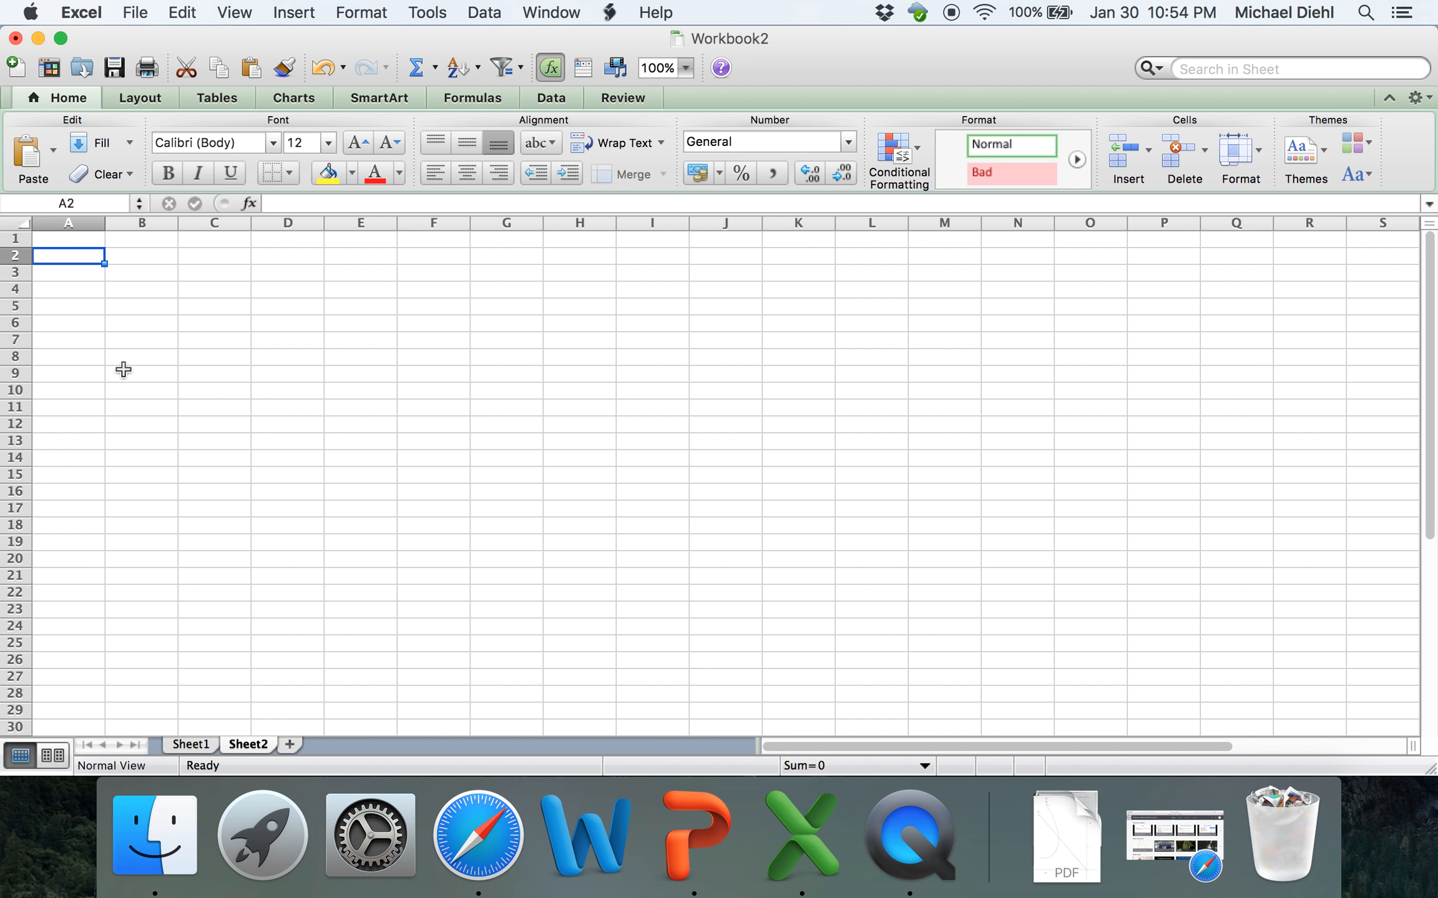
pyautogui.write('878787')
pyautogui.press('Return')
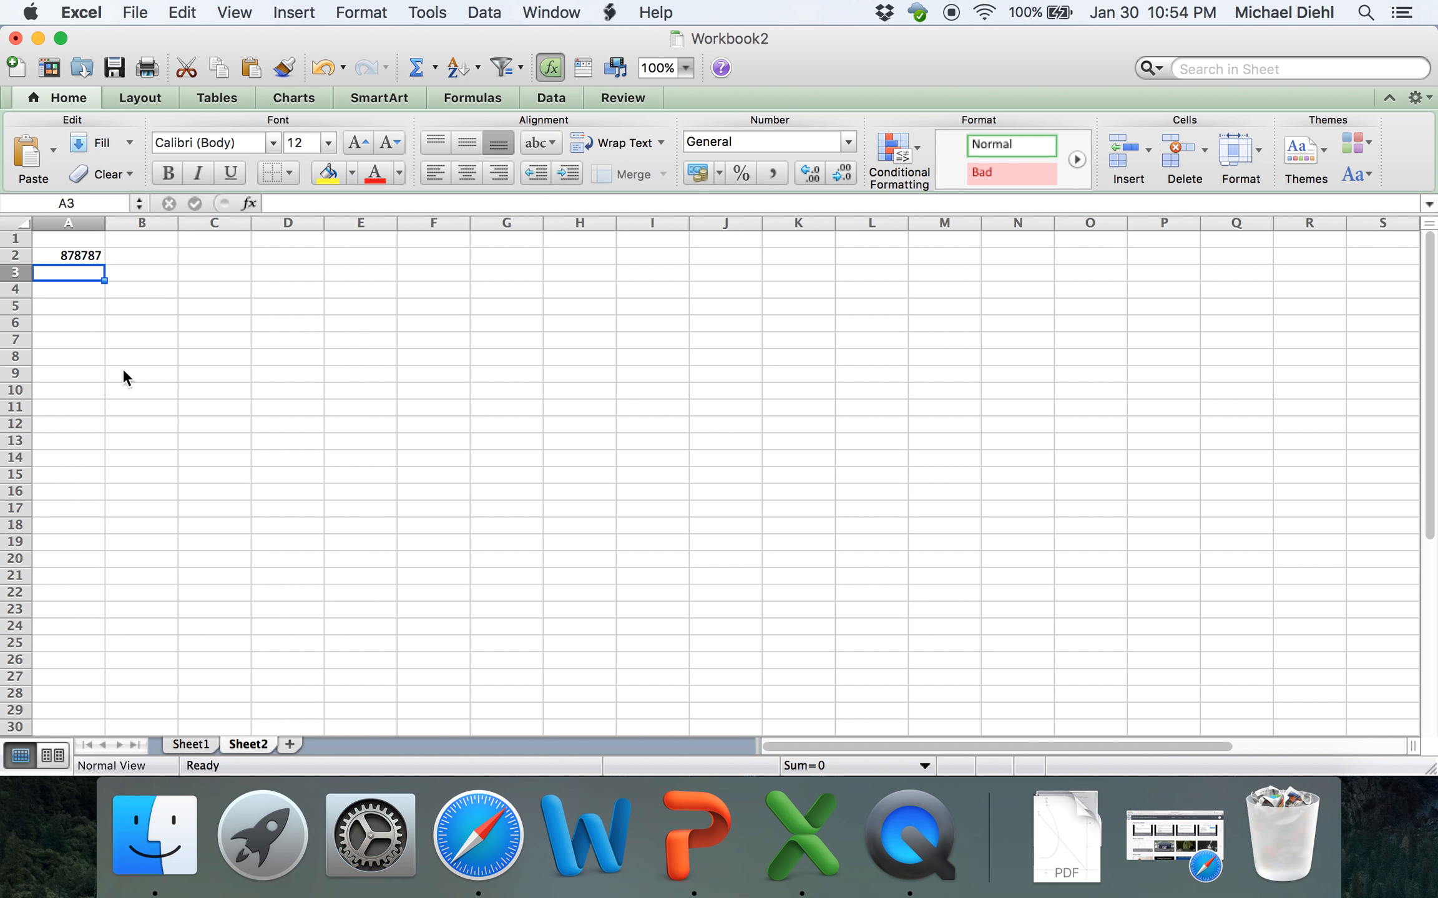
pyautogui.write('ljhkhlkh')
pyautogui.press('Return')
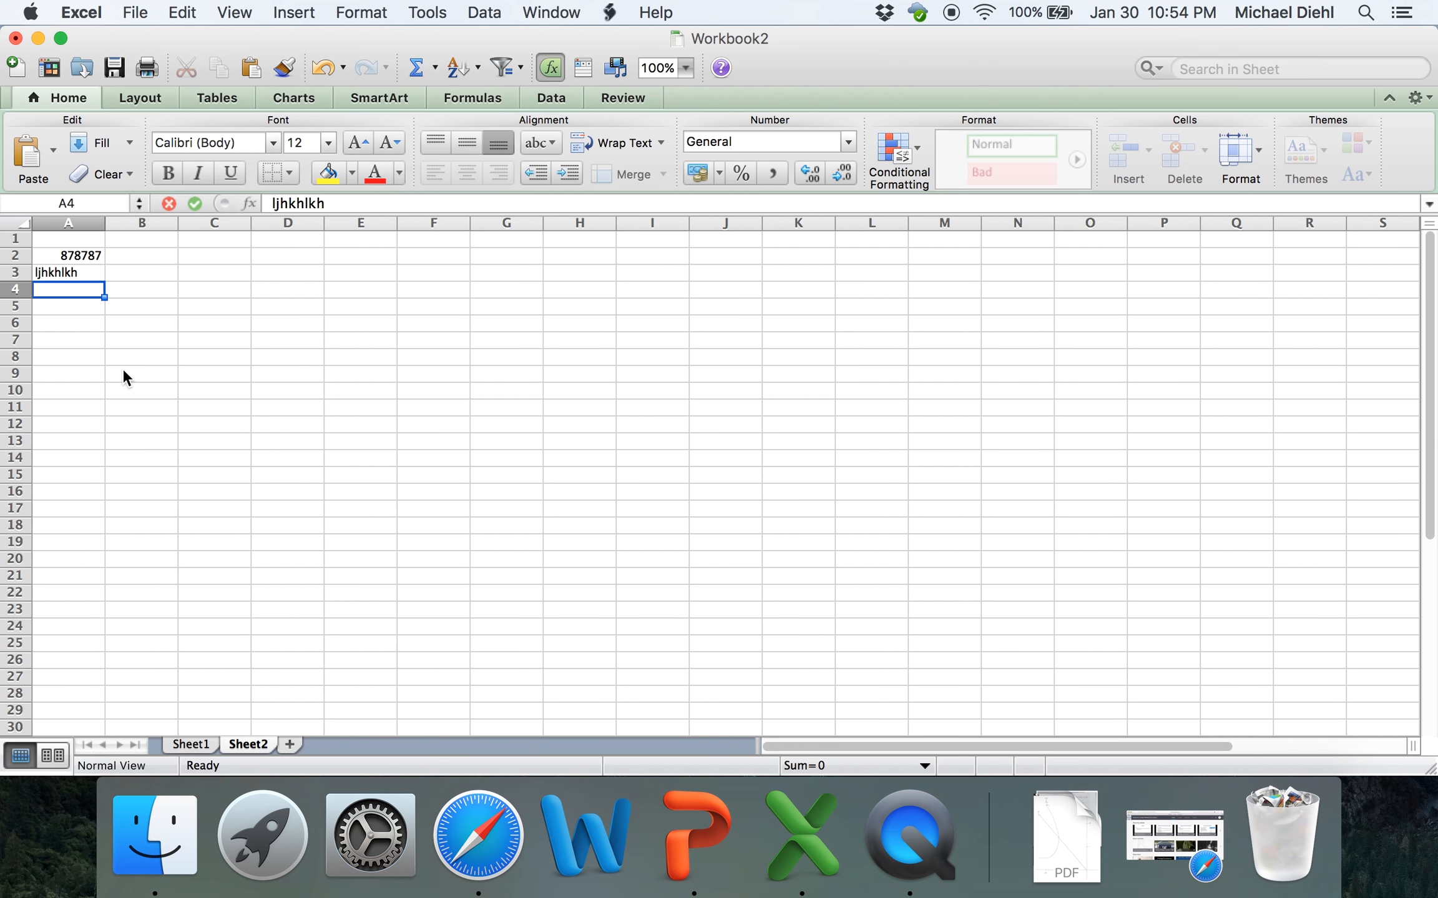
# - Clear the sample entries from cells A3 and A2
pyautogui.click(76, 269)
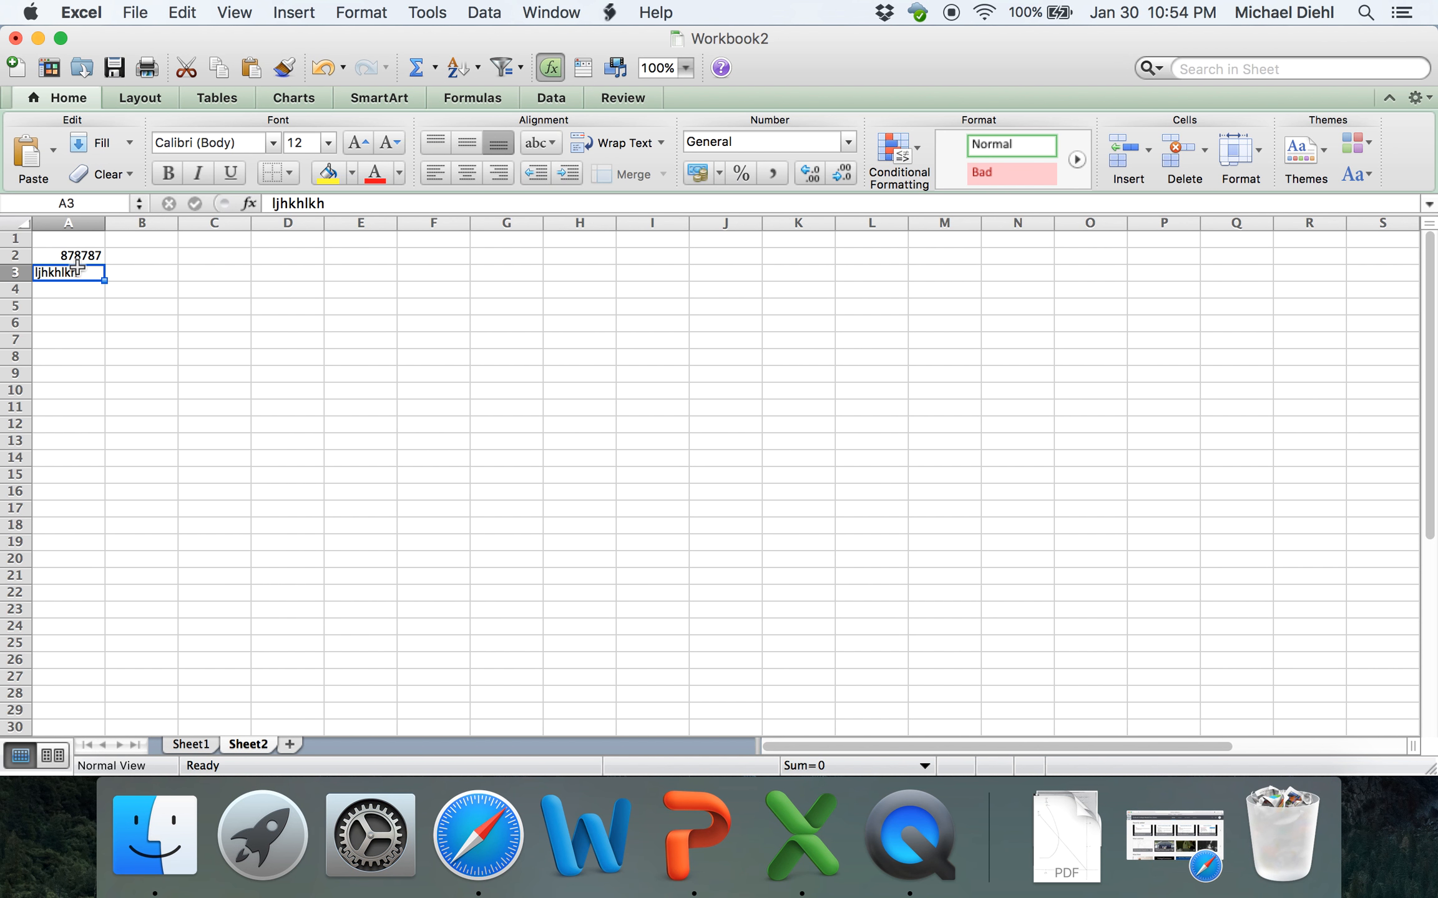
pyautogui.press('BackSpace')
pyautogui.press('Return')
pyautogui.click(77, 270)
pyautogui.press('Up')
pyautogui.press('BackSpace')
pyautogui.press('Return')
pyautogui.press('Right')
pyautogui.press('Right')
pyautogui.press('Right')
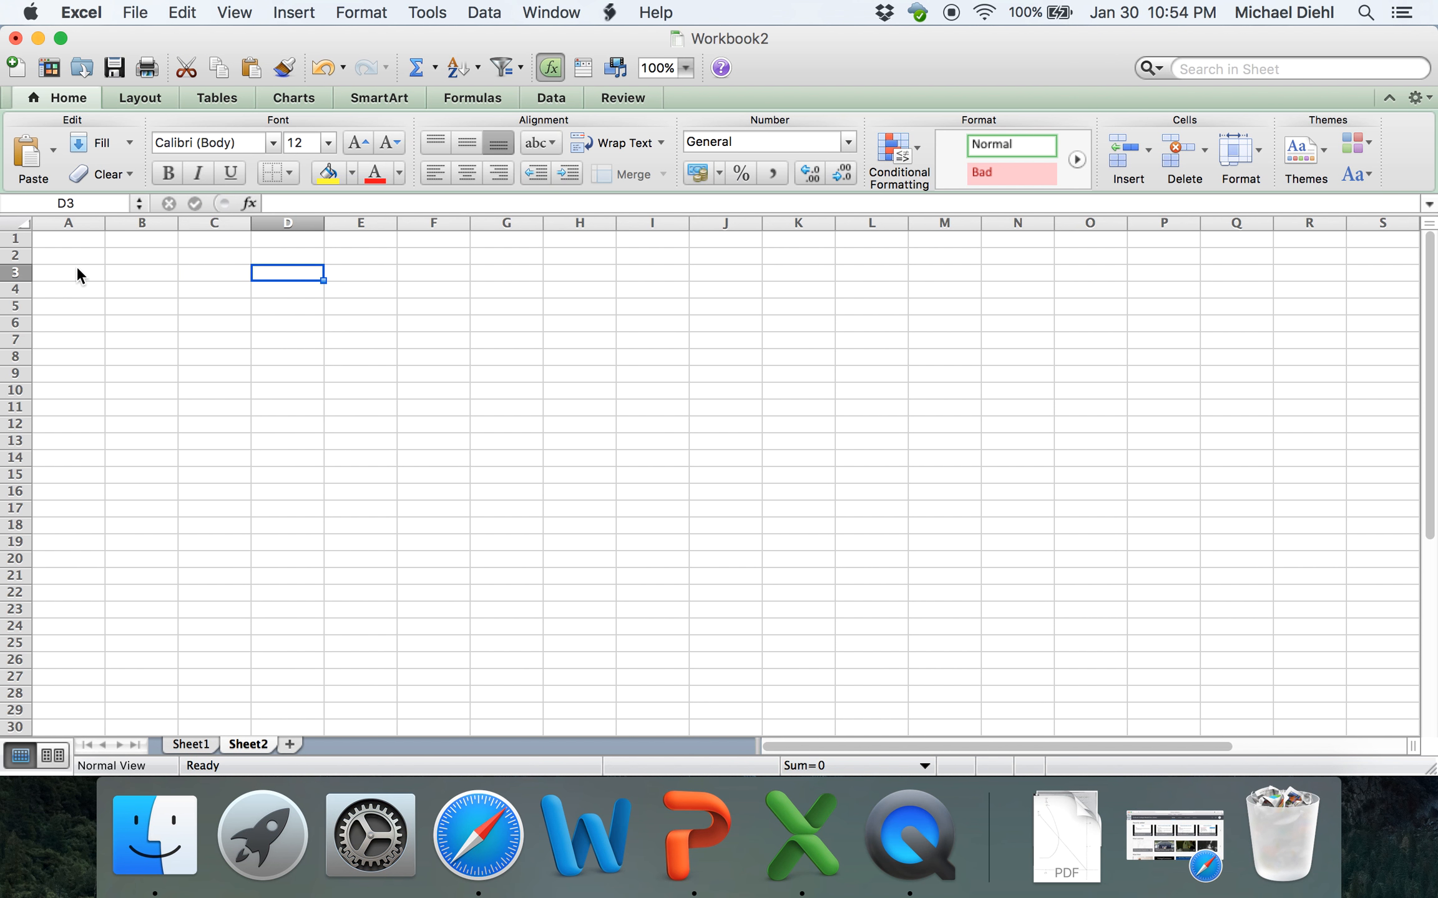
pyautogui.press('Left')
pyautogui.press('Down')
pyautogui.press('Down')
pyautogui.press('Down')
pyautogui.press('Down')
pyautogui.press('Down')
pyautogui.press('Down')
pyautogui.press('Right')
pyautogui.press('Right')
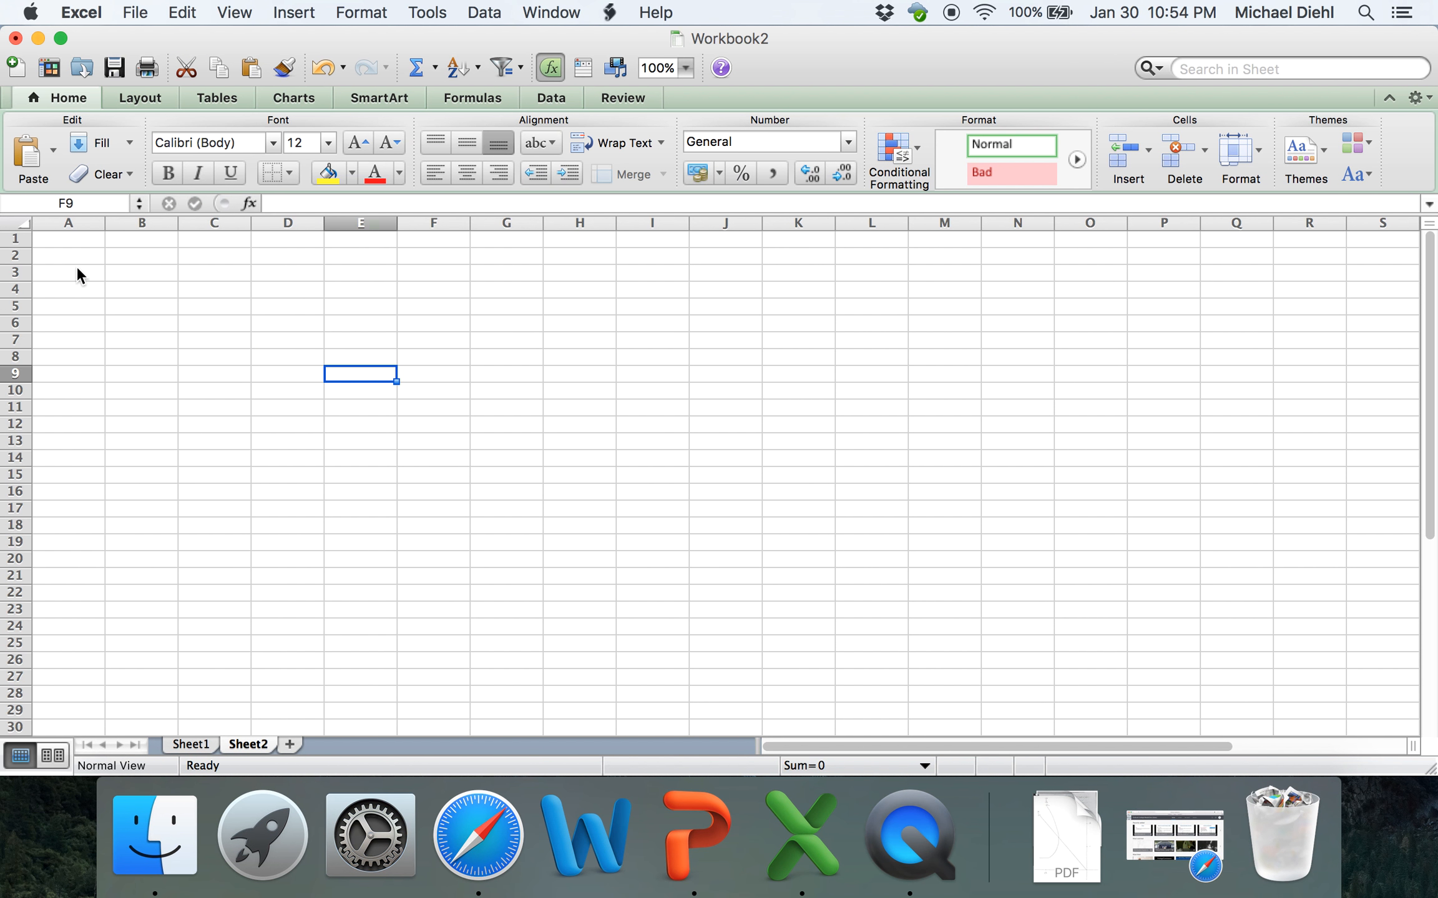
pyautogui.press('Left')
pyautogui.press('Left')
pyautogui.press('Up')
pyautogui.press('Down')
pyautogui.press('Left')
pyautogui.press('Up')
pyautogui.press('Up')
pyautogui.press('Up')
pyautogui.press('Up')
pyautogui.press('Up')
pyautogui.press('Up')
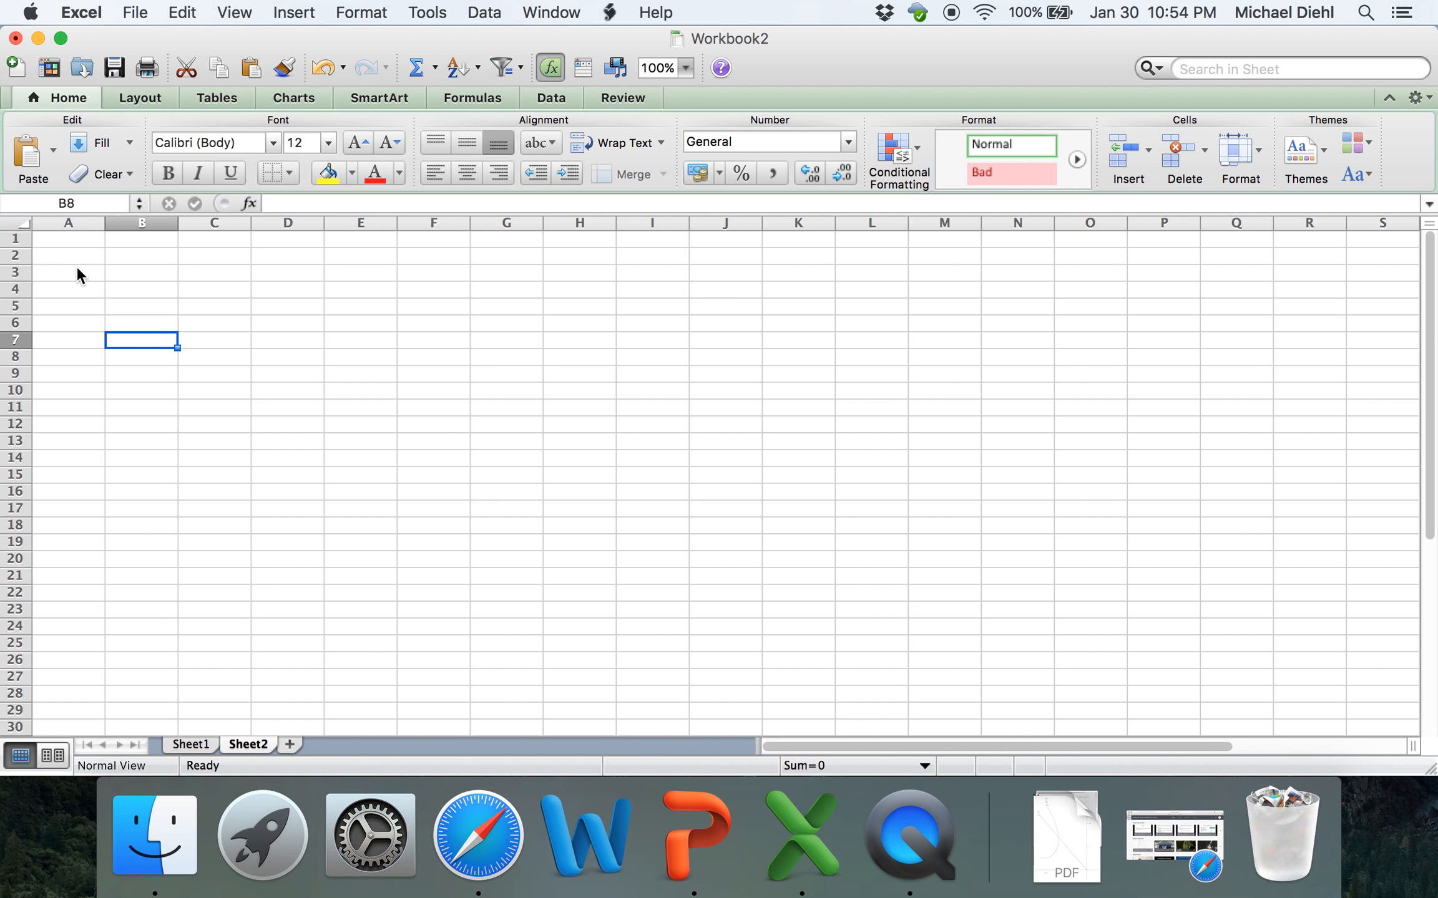
pyautogui.click(129, 344)
pyautogui.click(214, 347)
pyautogui.click(75, 294)
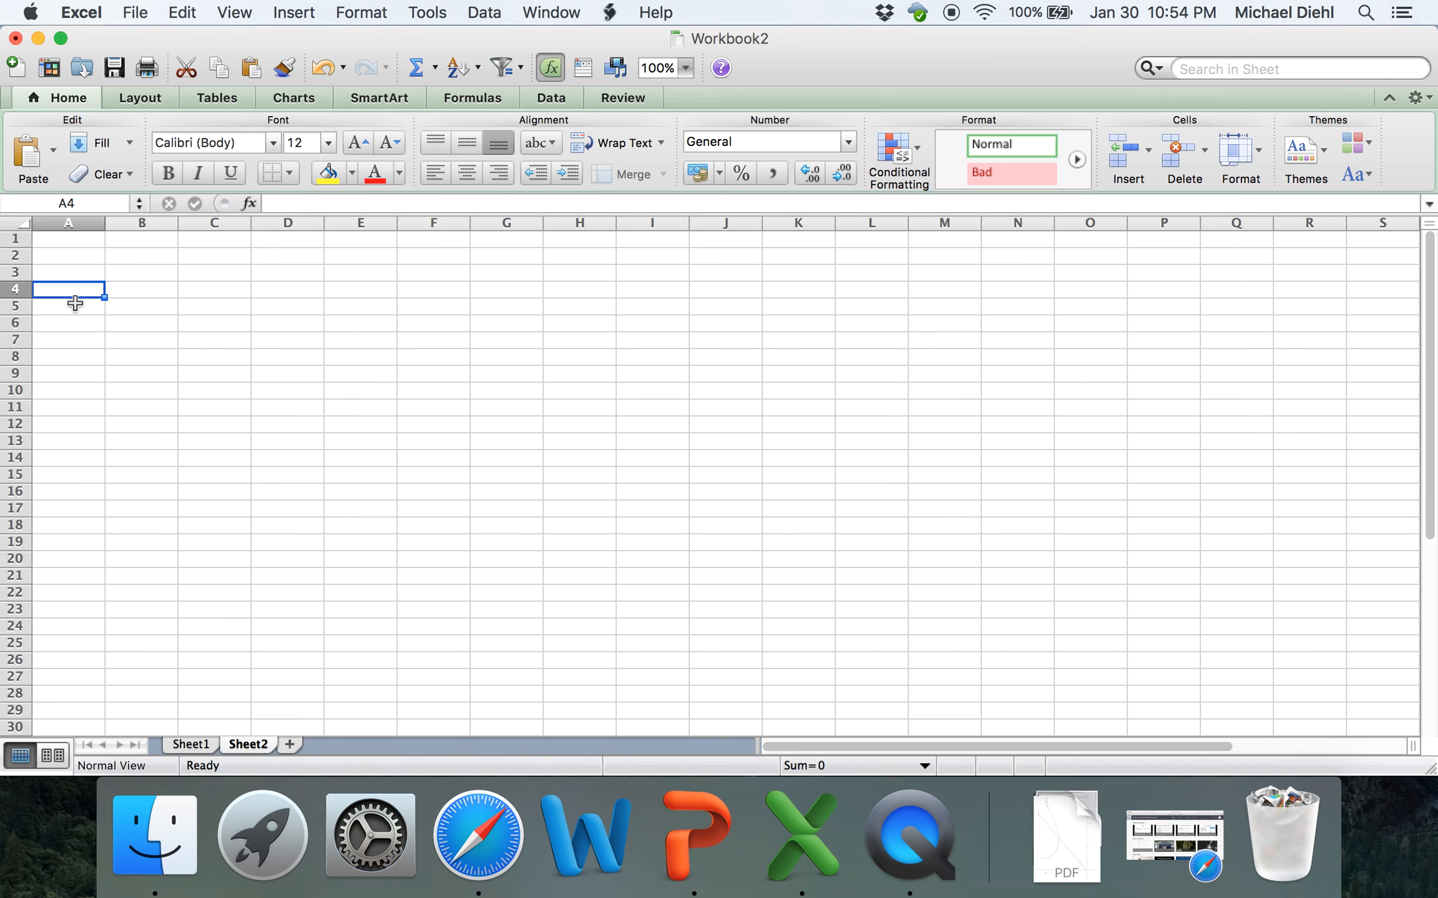
pyautogui.click(73, 257)
pyautogui.click(72, 237)
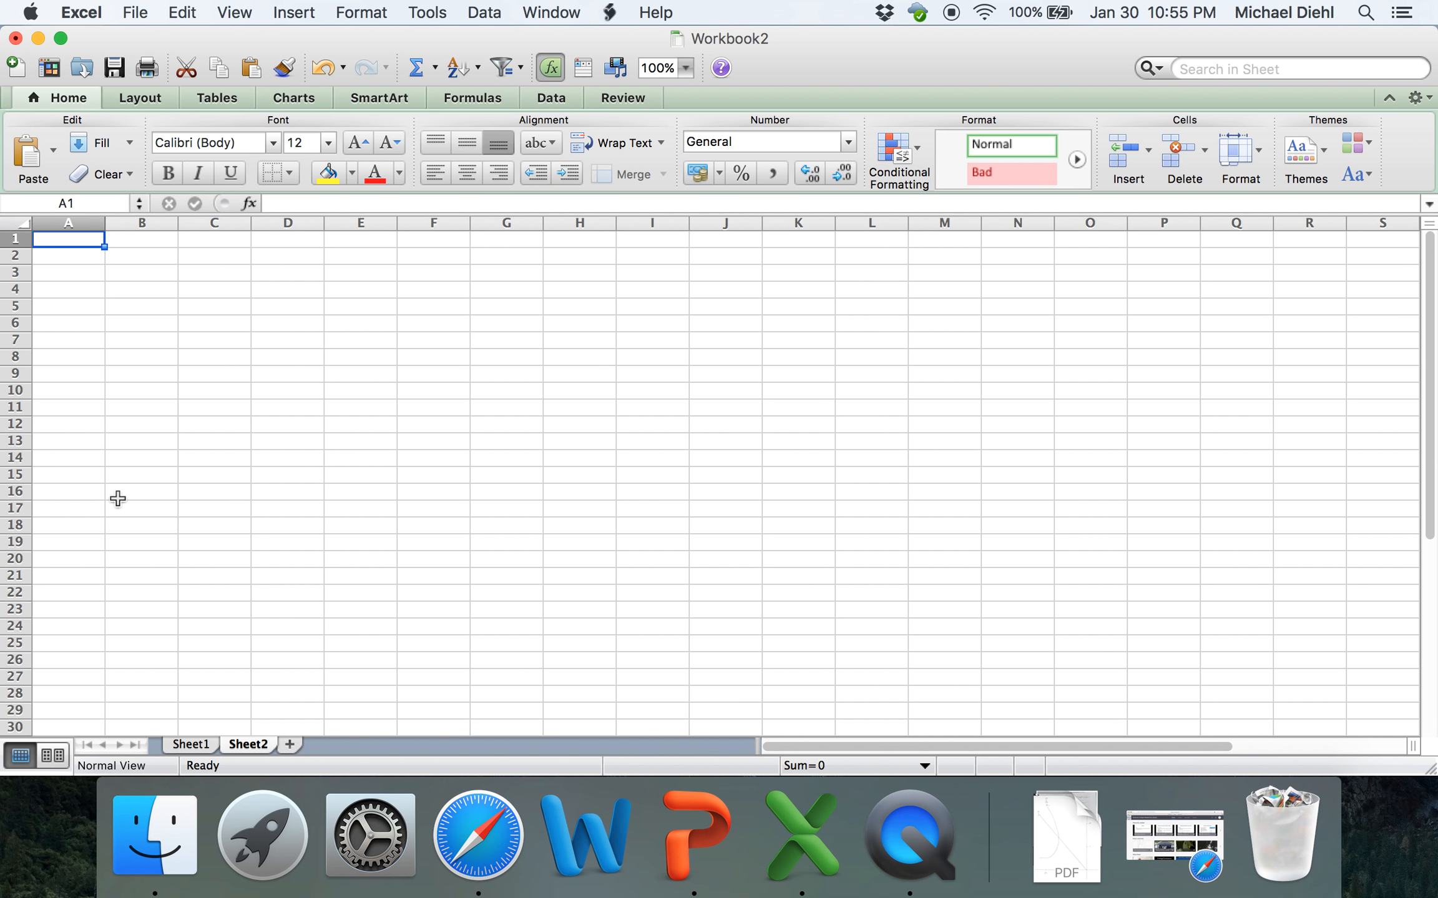
# - Return to Sheet1 with the yearly refund data and select the empty cell A18 below the year list
pyautogui.click(192, 745)
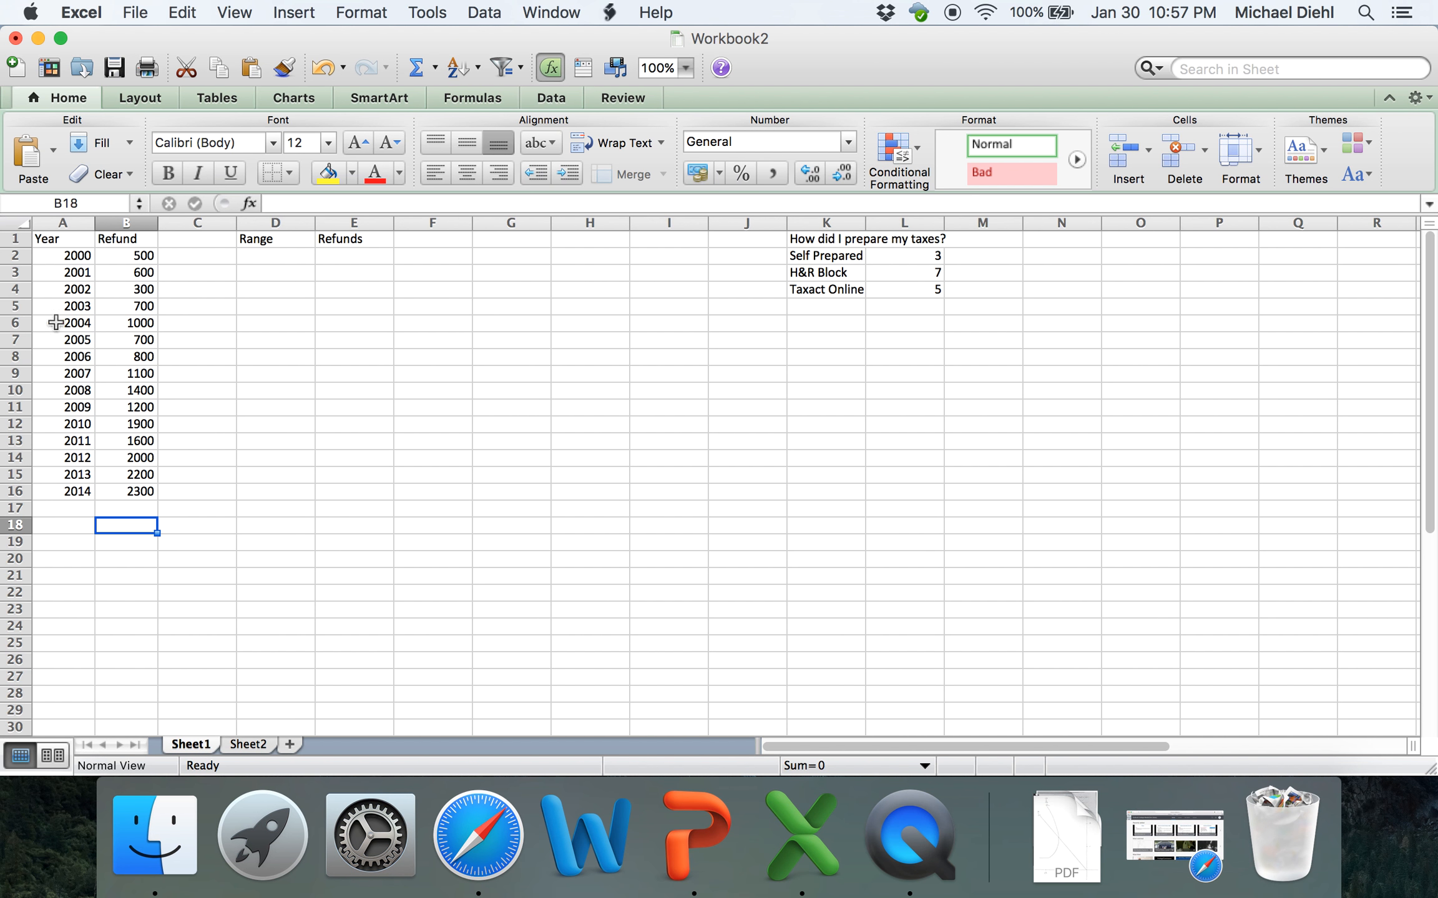
pyautogui.click(66, 530)
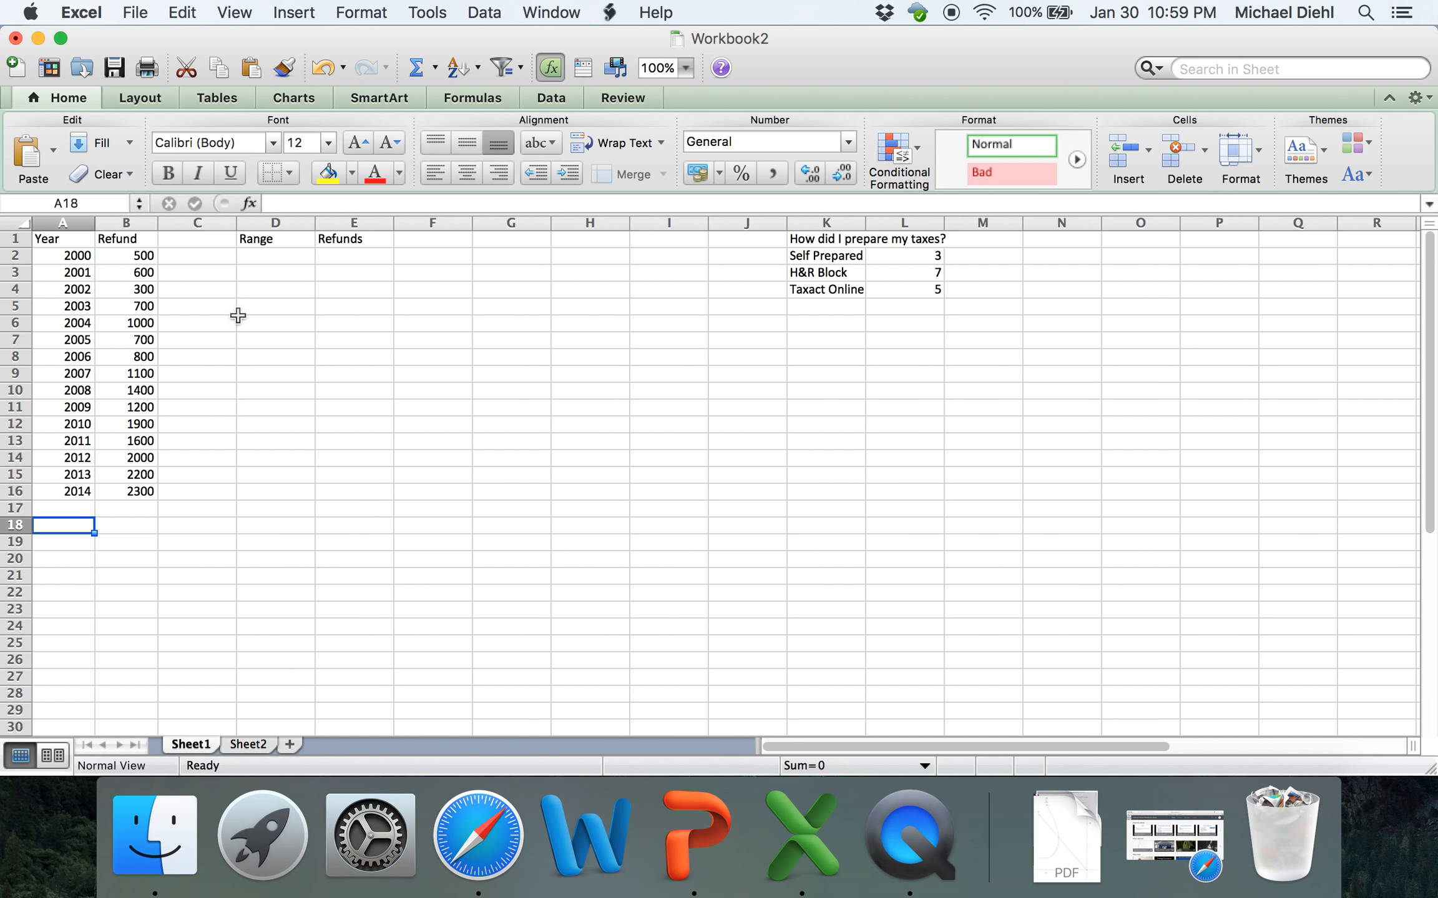
pyautogui.click(258, 257)
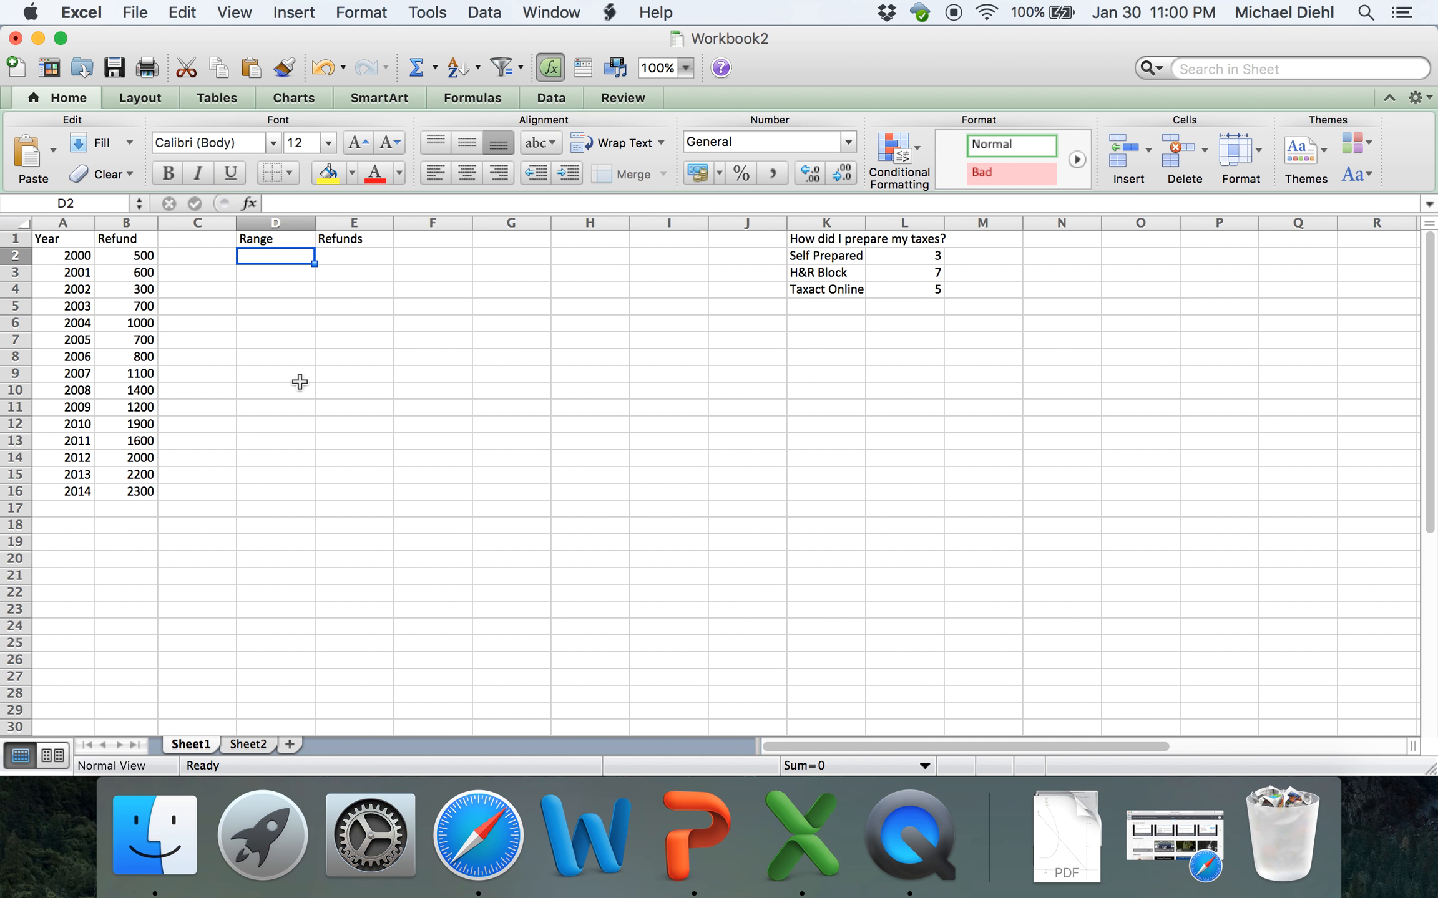
pyautogui.click(283, 275)
pyautogui.click(279, 291)
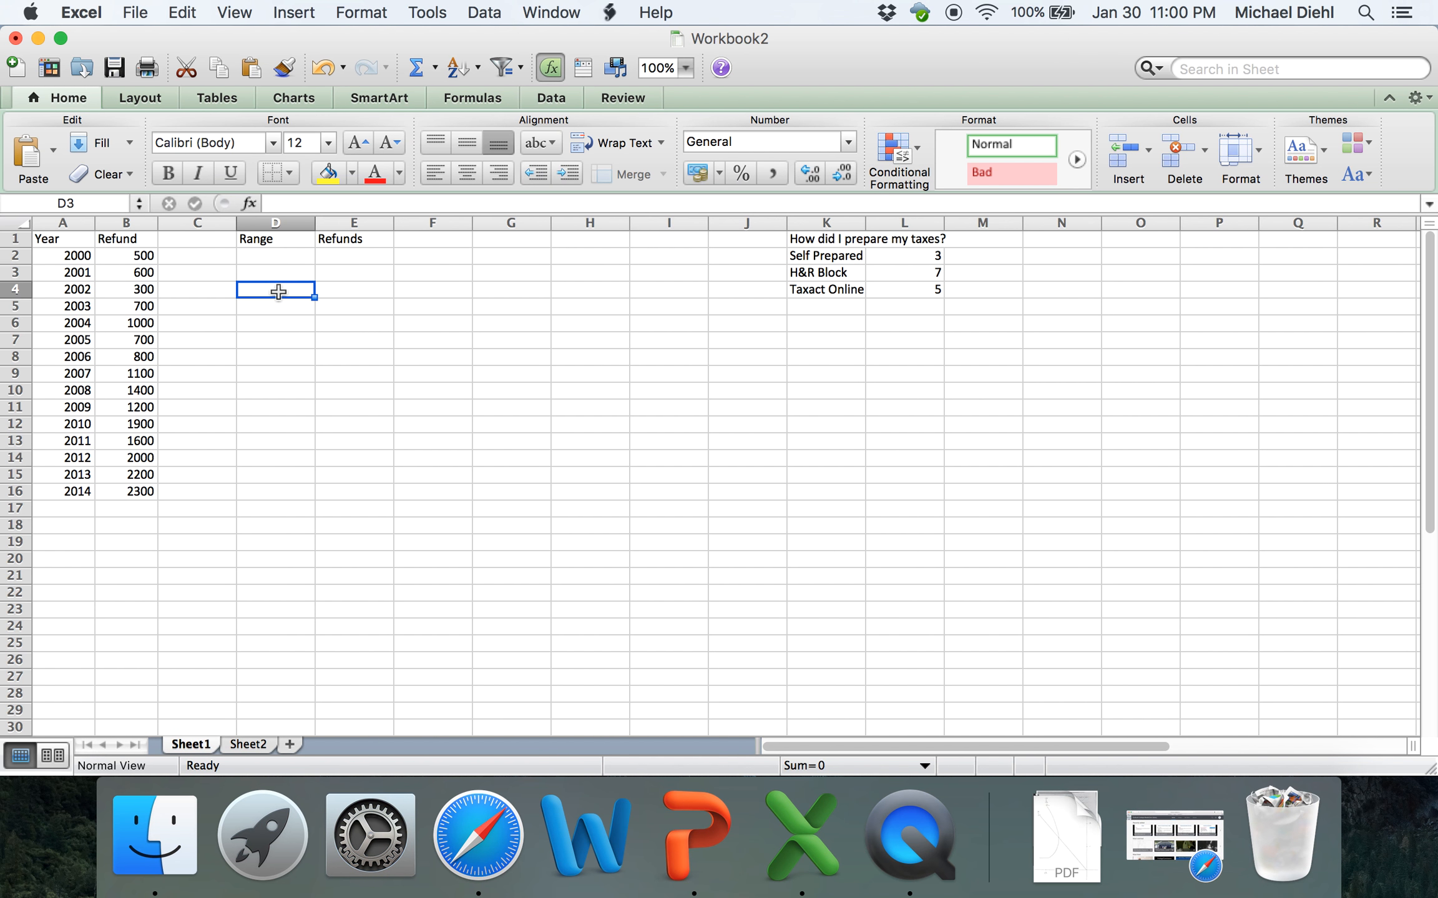
pyautogui.click(278, 254)
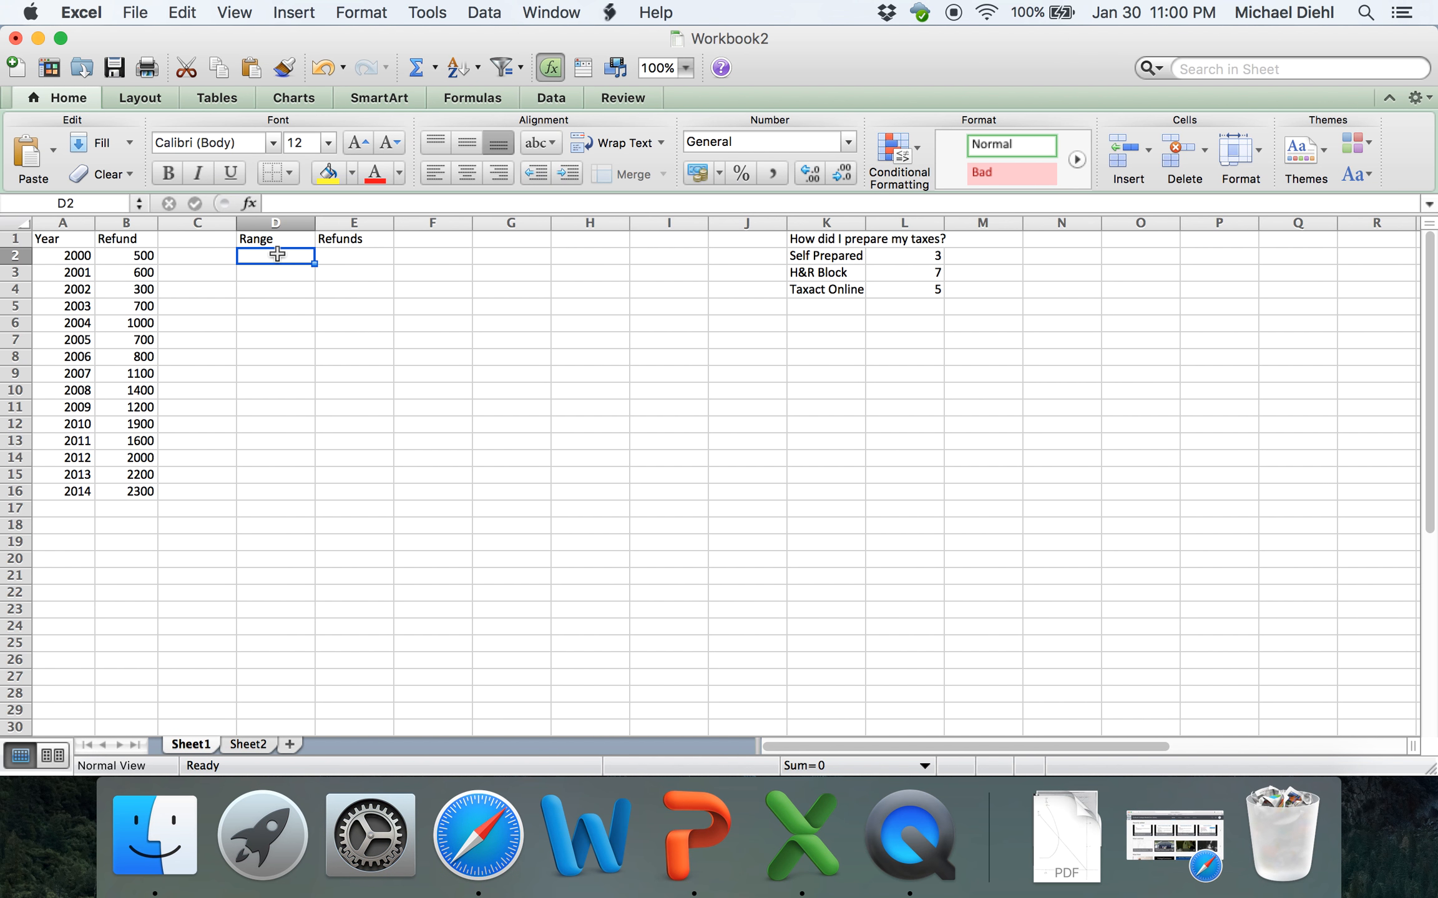
pyautogui.click(284, 200)
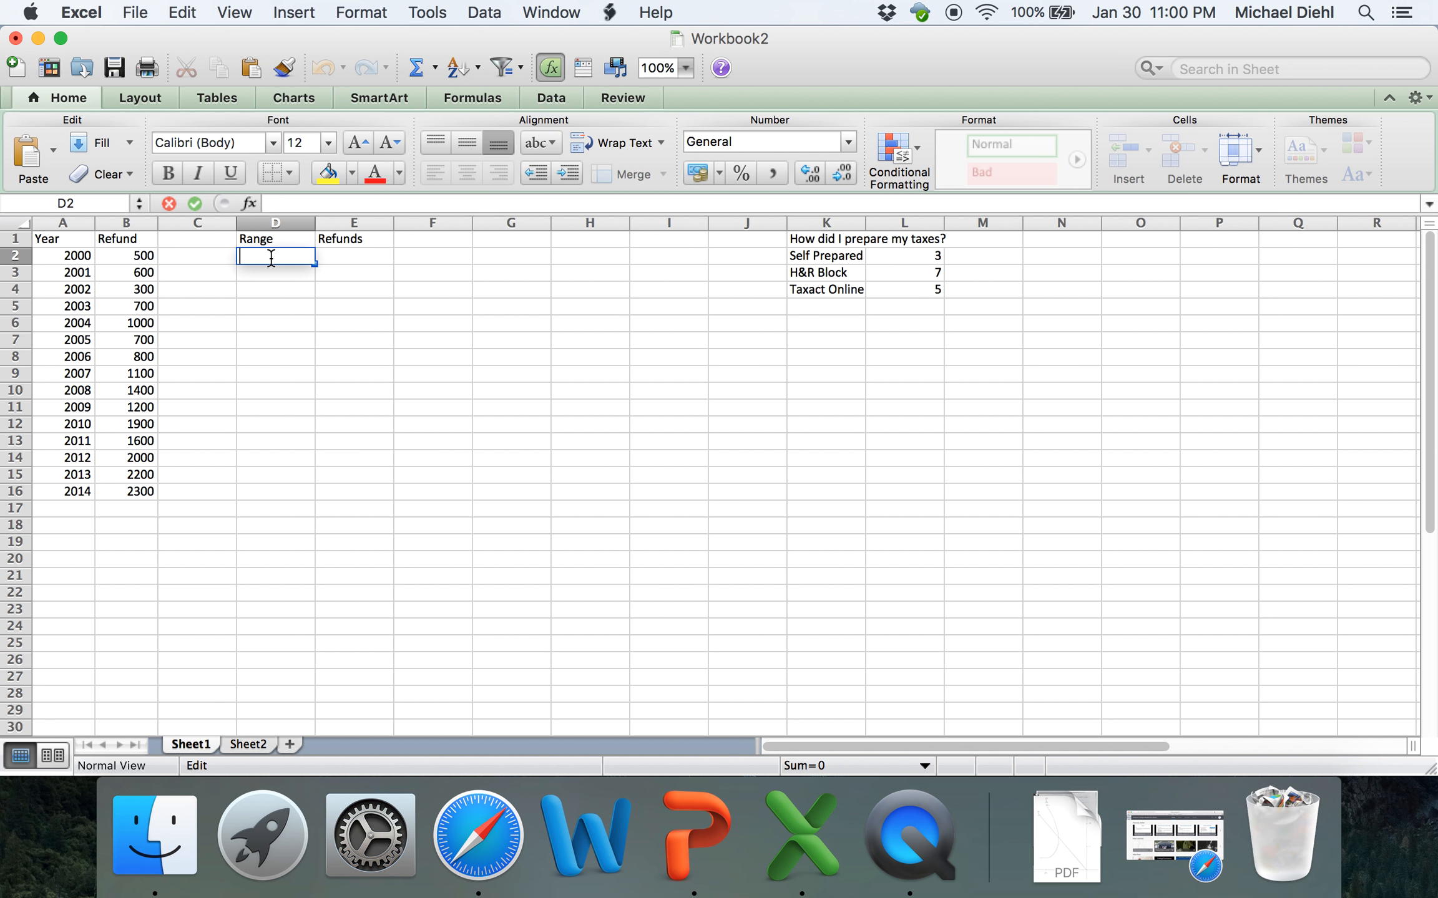
pyautogui.click(343, 279)
pyautogui.click(372, 377)
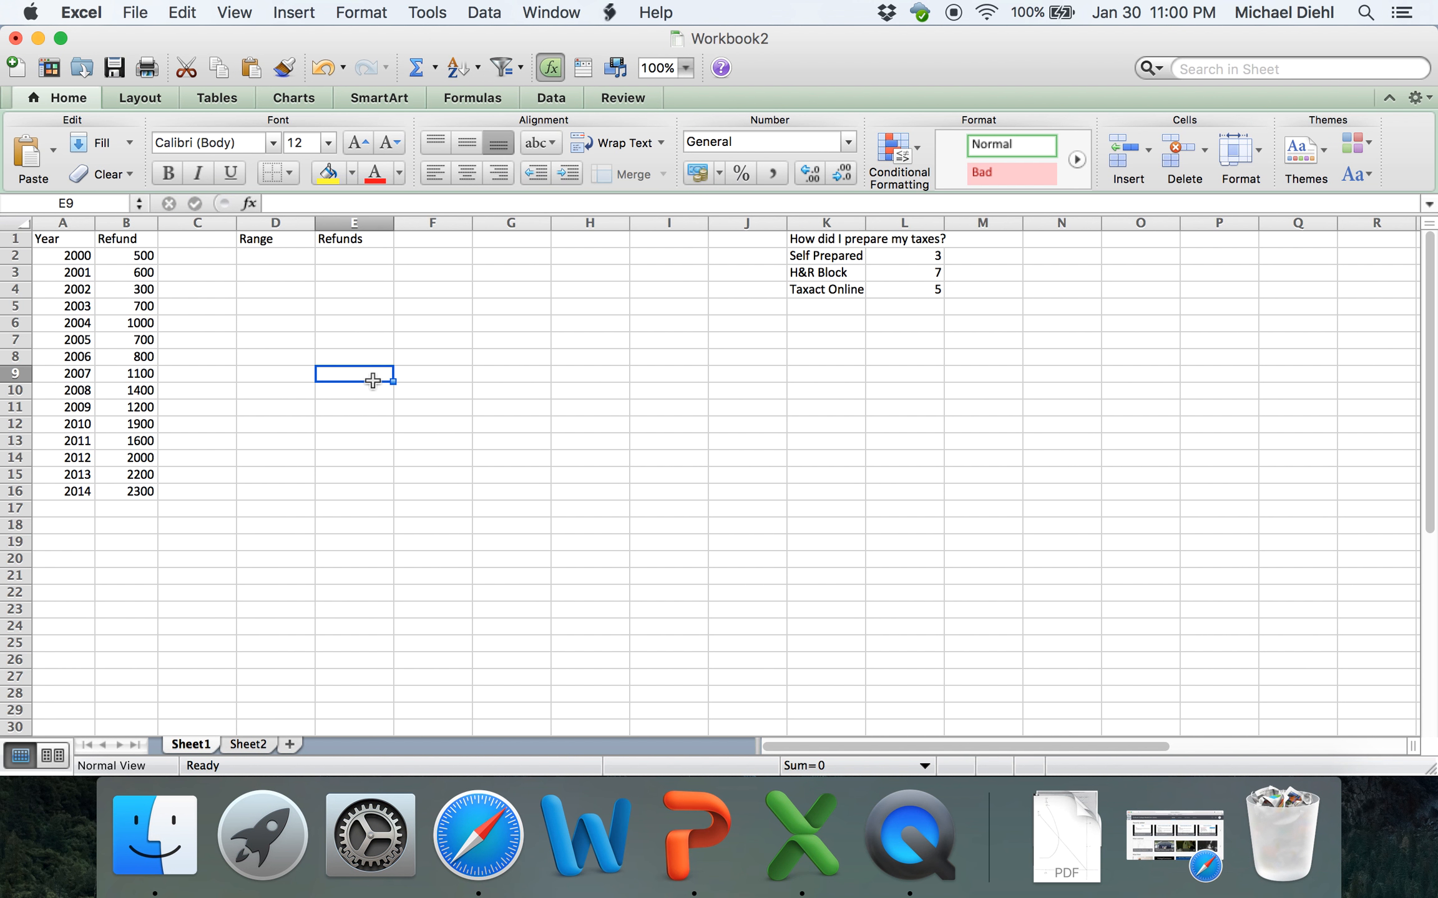
# - Enter the first two refund ranges under the Range heading: 100-500 in D2 and 600-1000 in D3
pyautogui.click(259, 254)
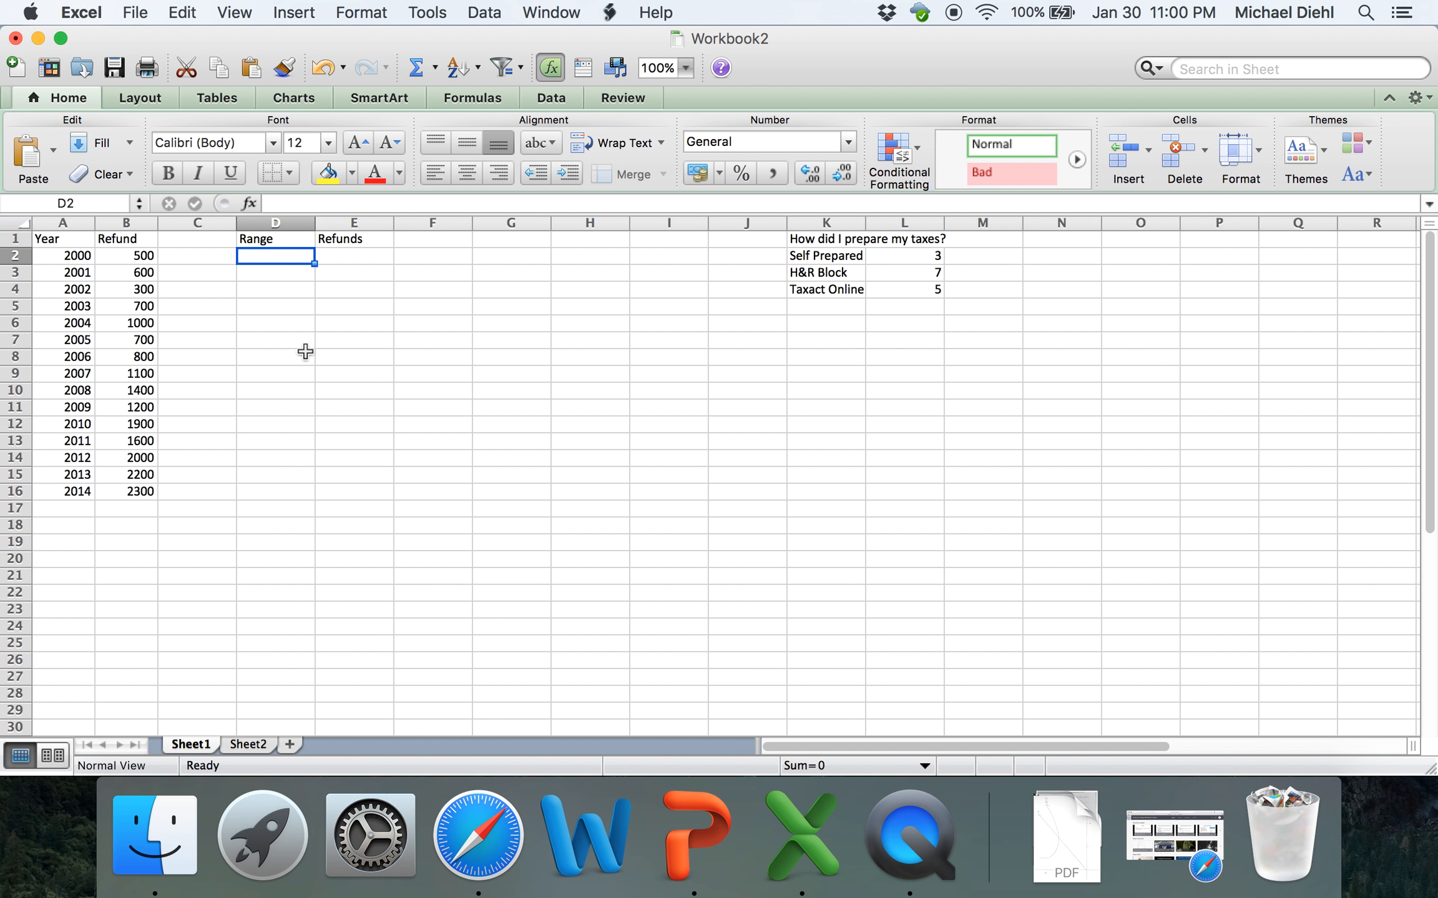
pyautogui.click(284, 204)
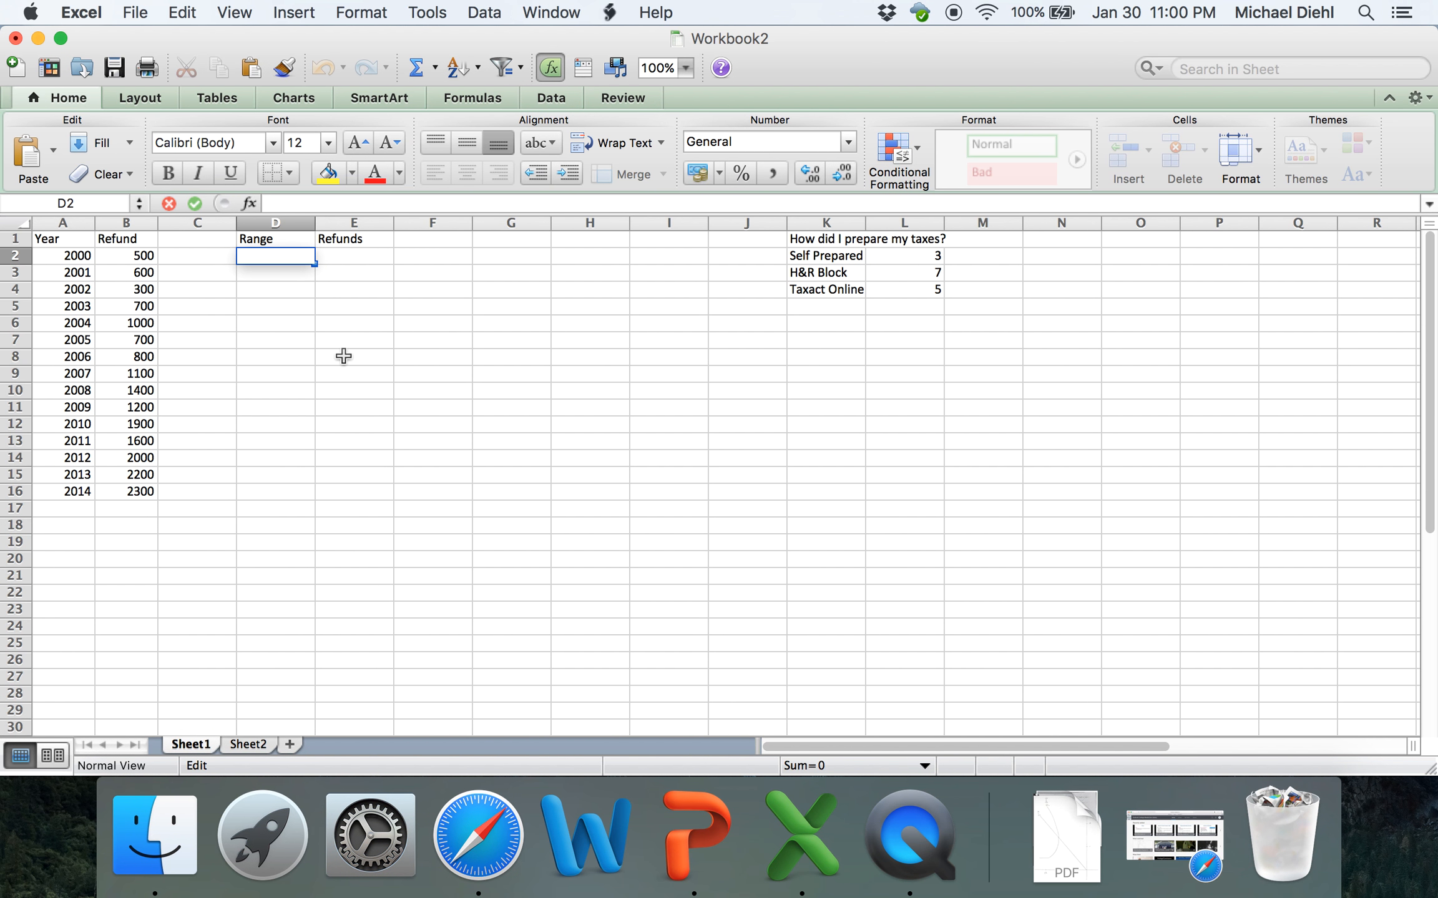
pyautogui.write('100-500')
pyautogui.press('Return')
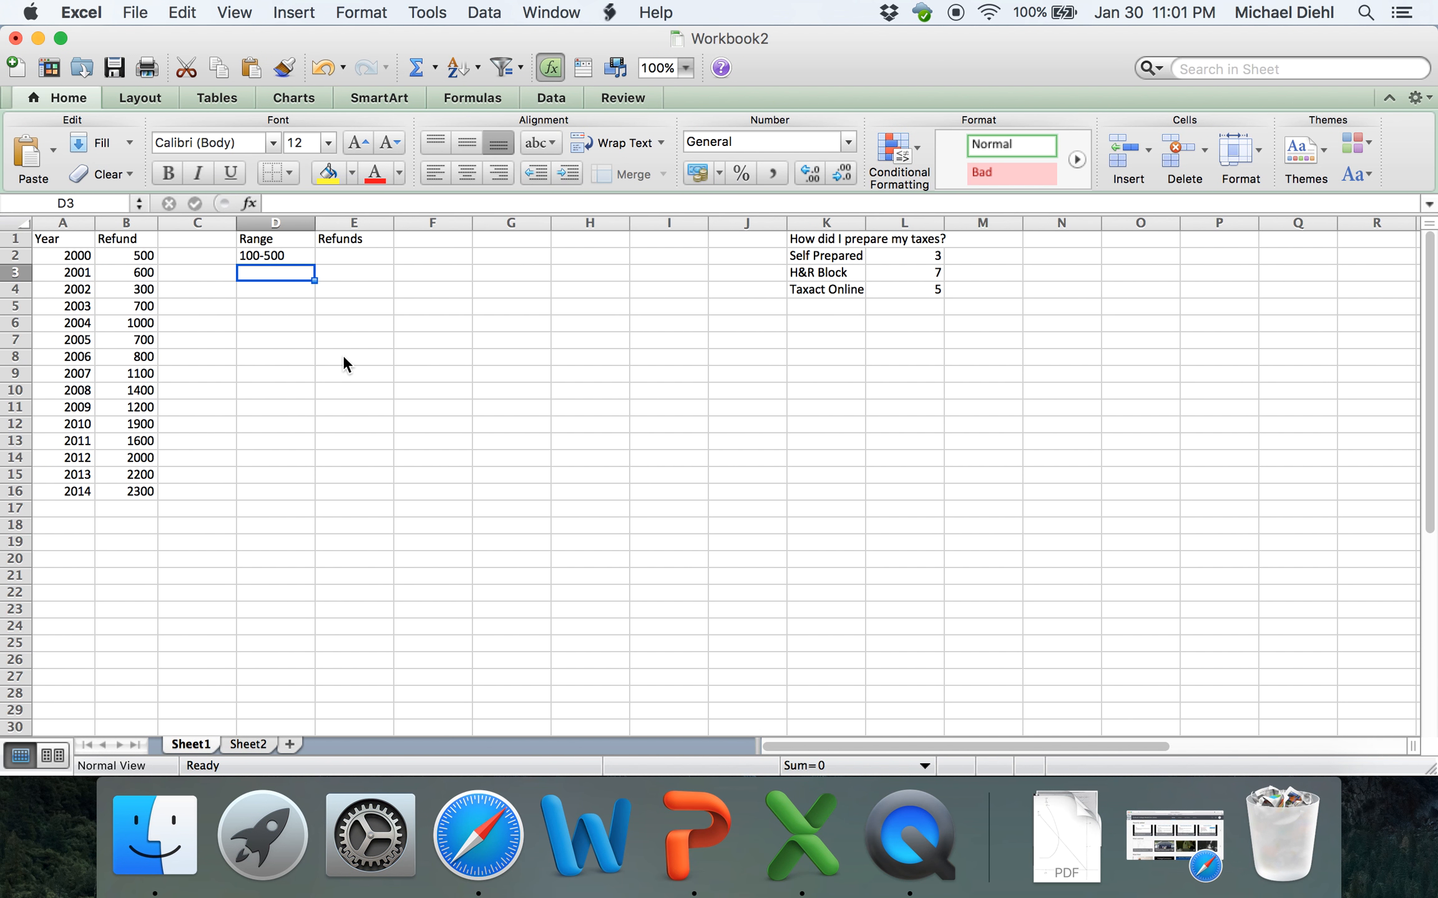
pyautogui.write('600-100')
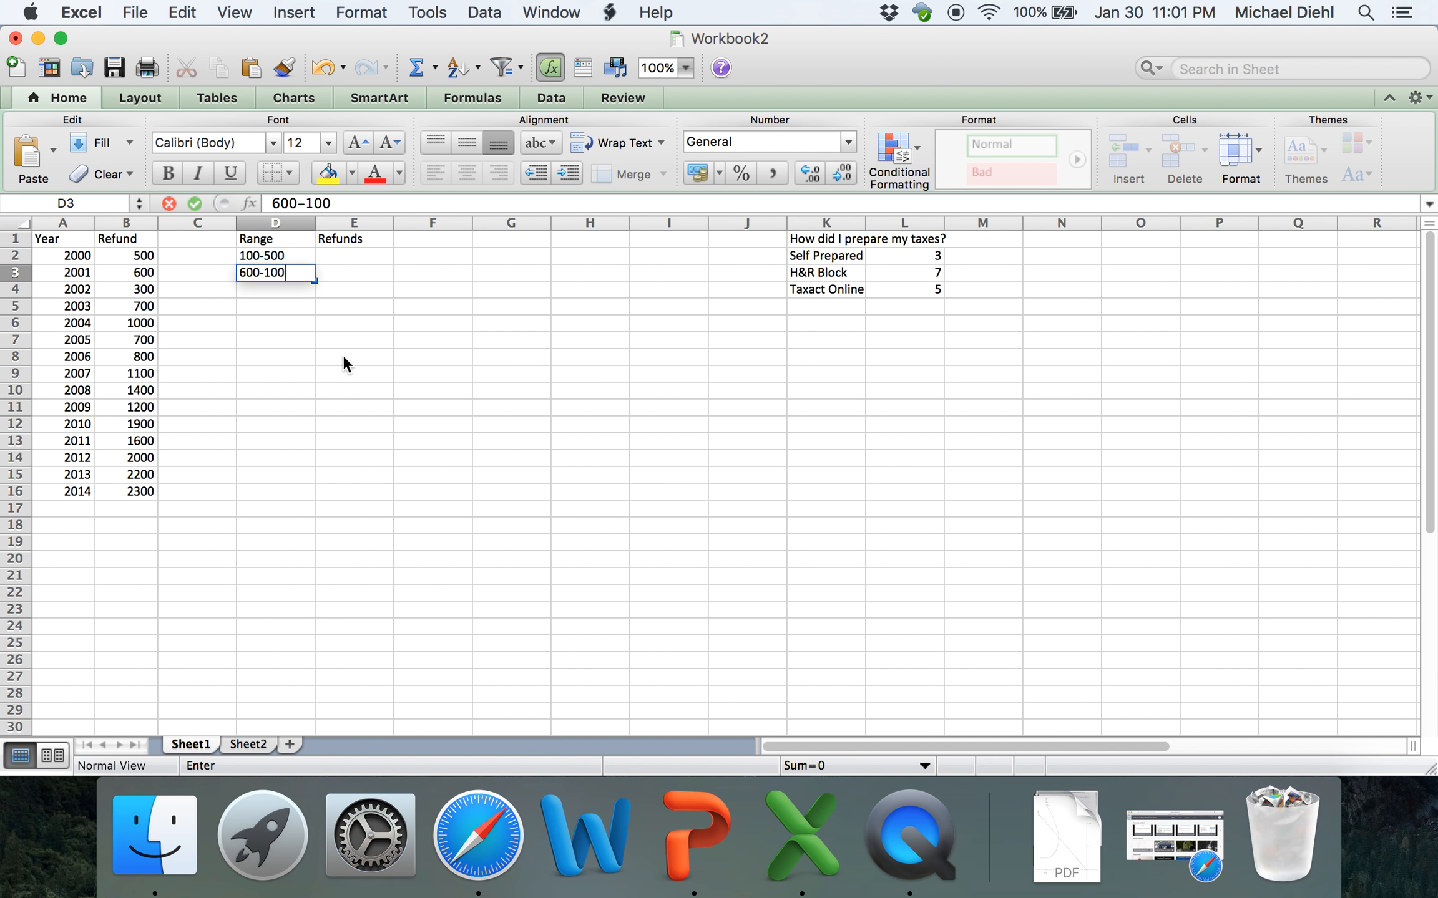
pyautogui.press('Return')
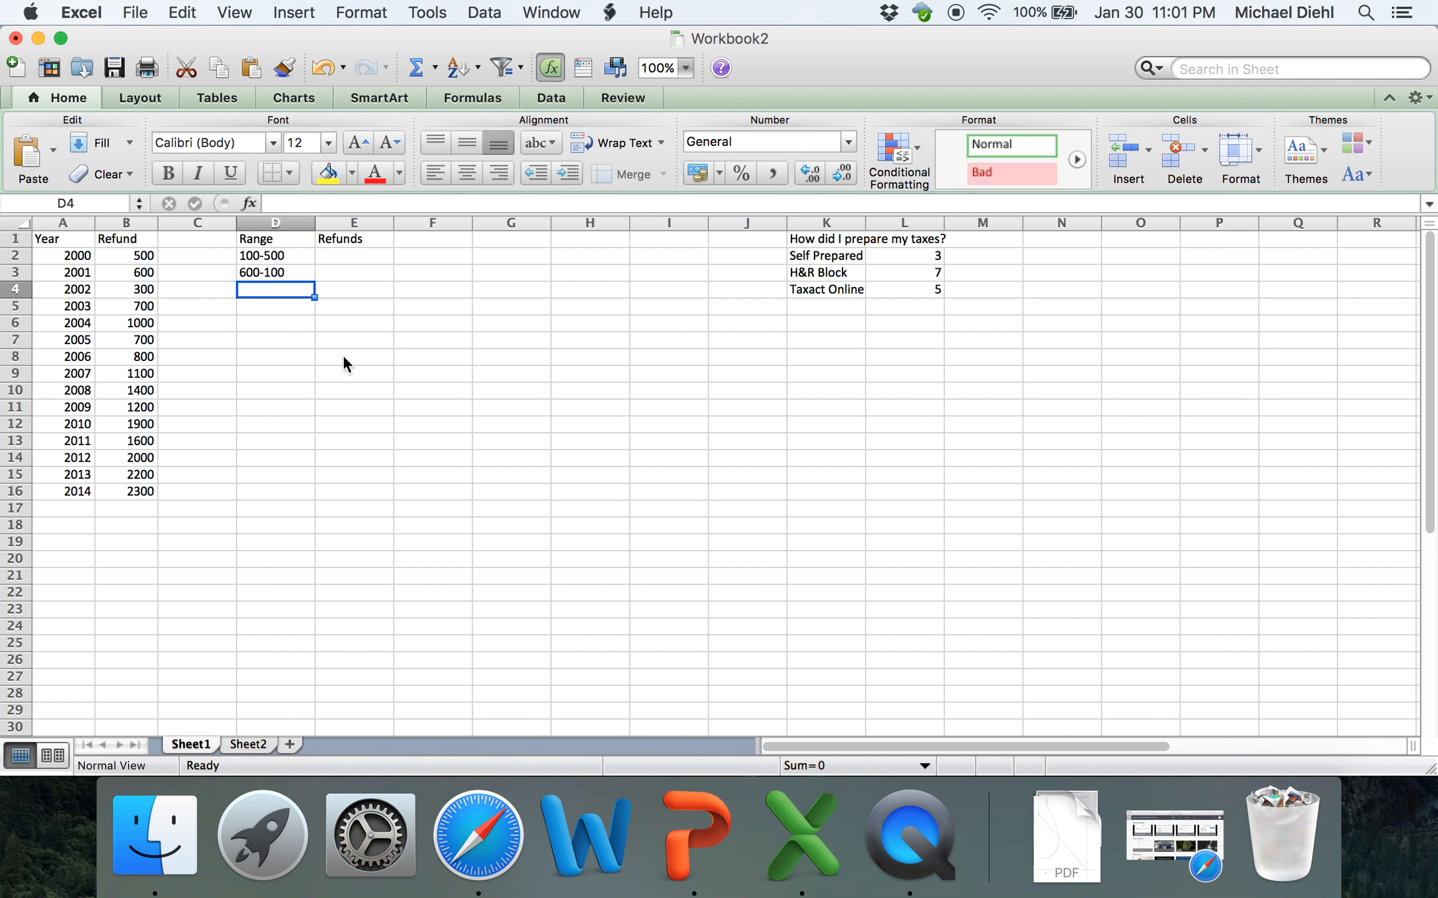
pyautogui.click(289, 272)
pyautogui.click(346, 206)
pyautogui.write('0')
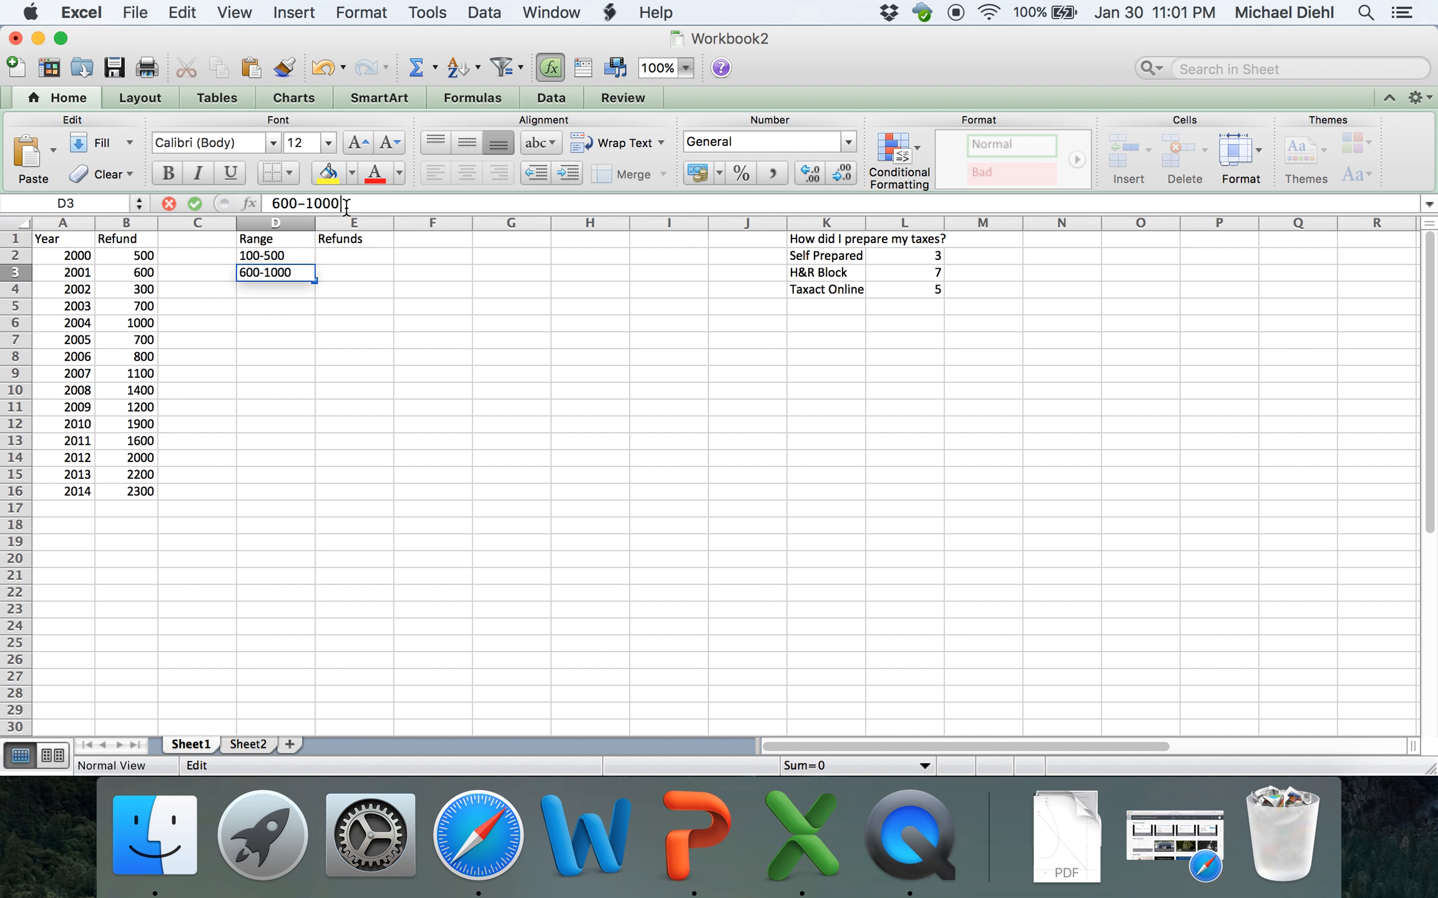
pyautogui.press('Return')
# - Continue the Range column with 1100-1500 in D4, 1600-2000 in D5 and 2100-2500 in D6
pyautogui.write('110')
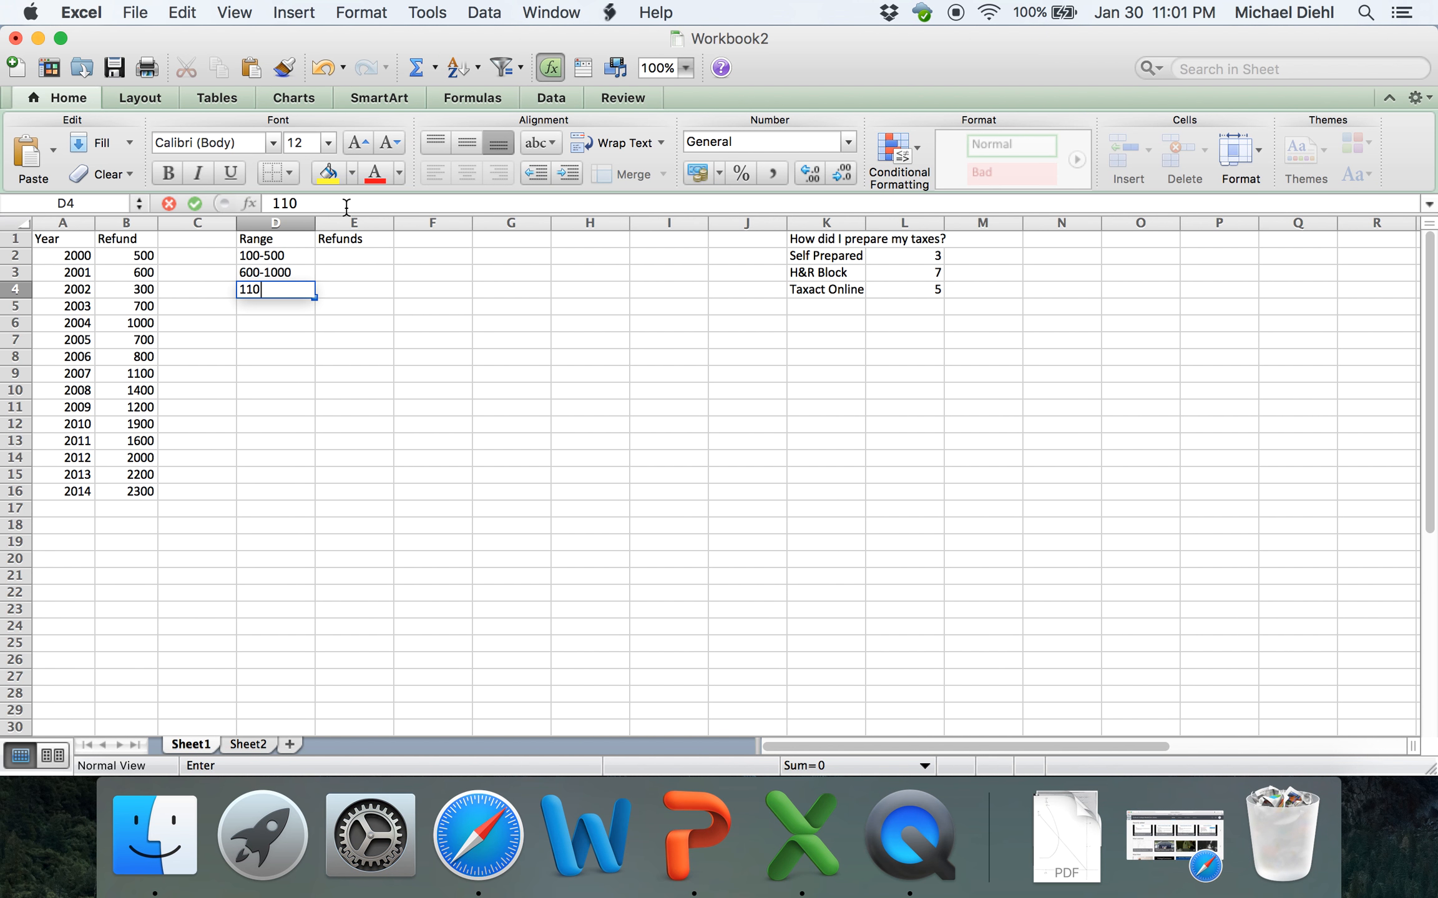
pyautogui.write('0-1500')
pyautogui.press('Return')
pyautogui.write('1')
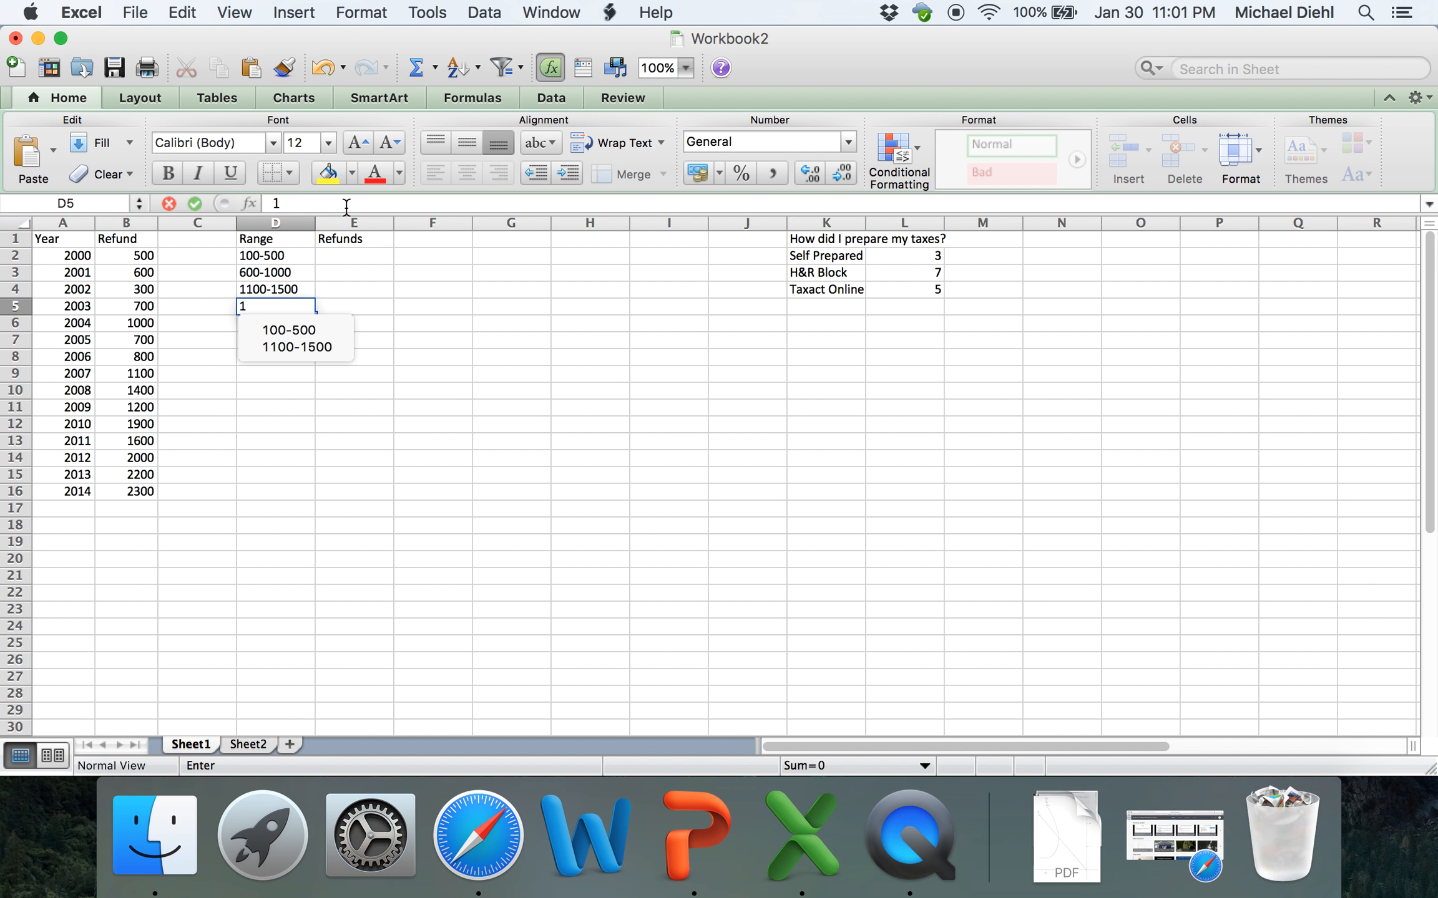
pyautogui.write('600-2000')
pyautogui.press('Return')
pyautogui.write('2')
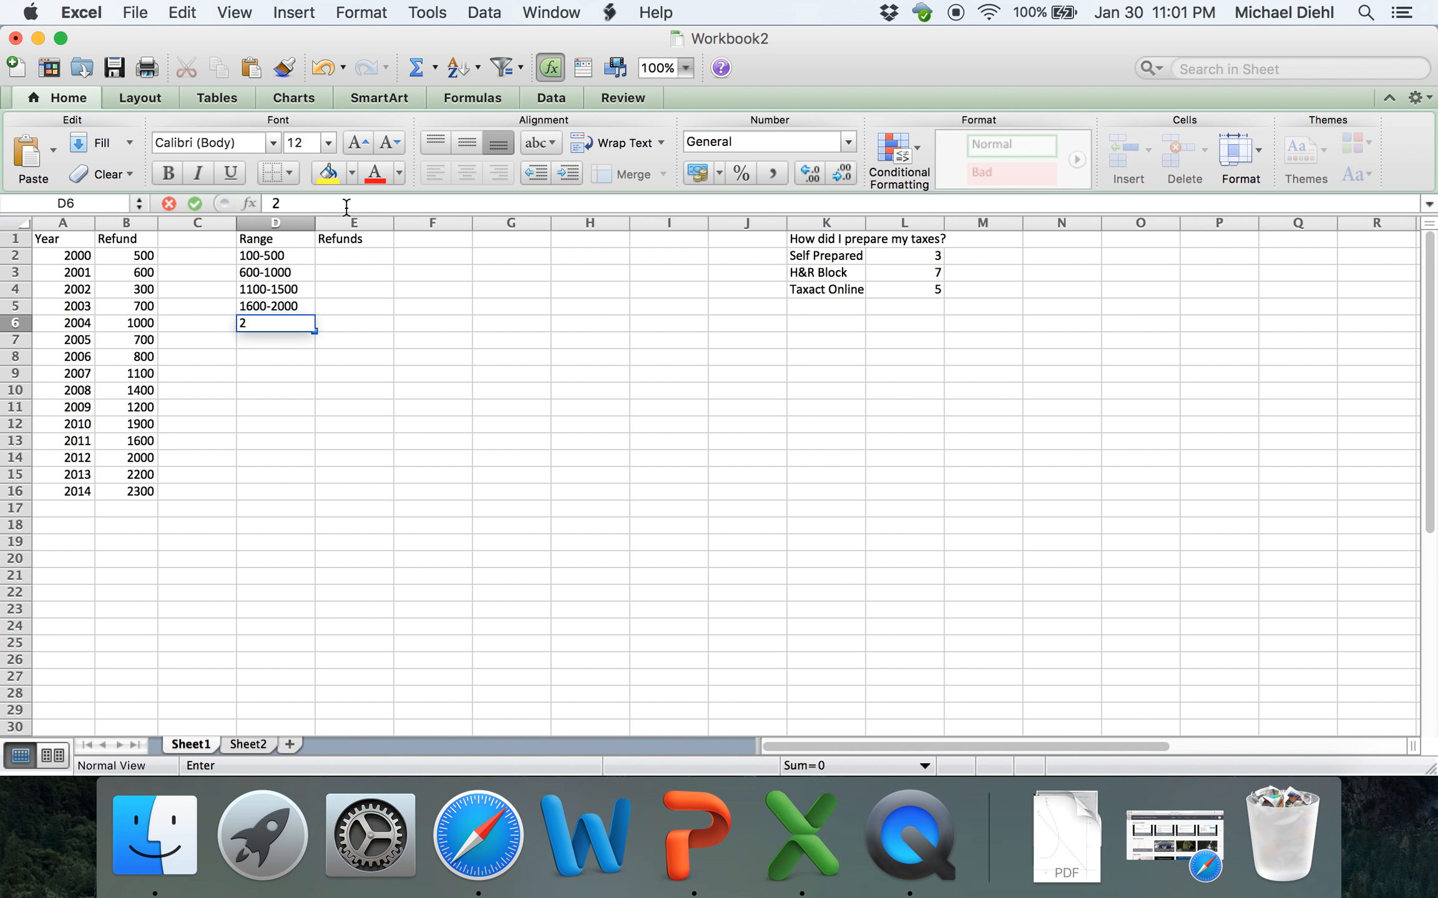
pyautogui.write('100-2500')
pyautogui.press('Return')
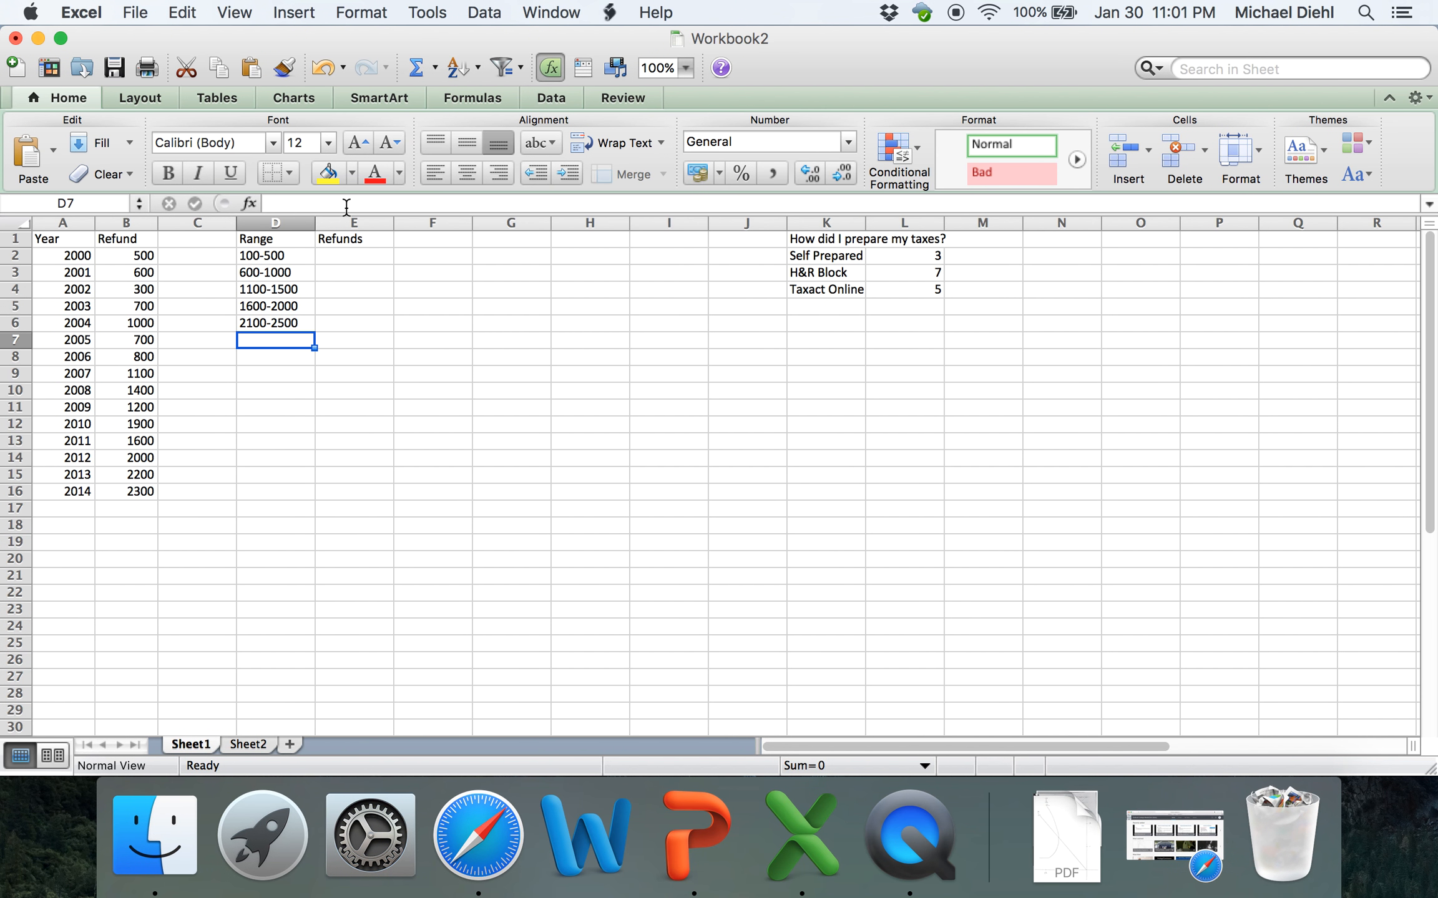
# - Enter the number of refunds for each range in E2 through E6: 2, 5, 3, 3 and 2
pyautogui.press('Up')
pyautogui.press('Up')
pyautogui.press('Up')
pyautogui.press('Up')
pyautogui.press('Up')
pyautogui.press('Right')
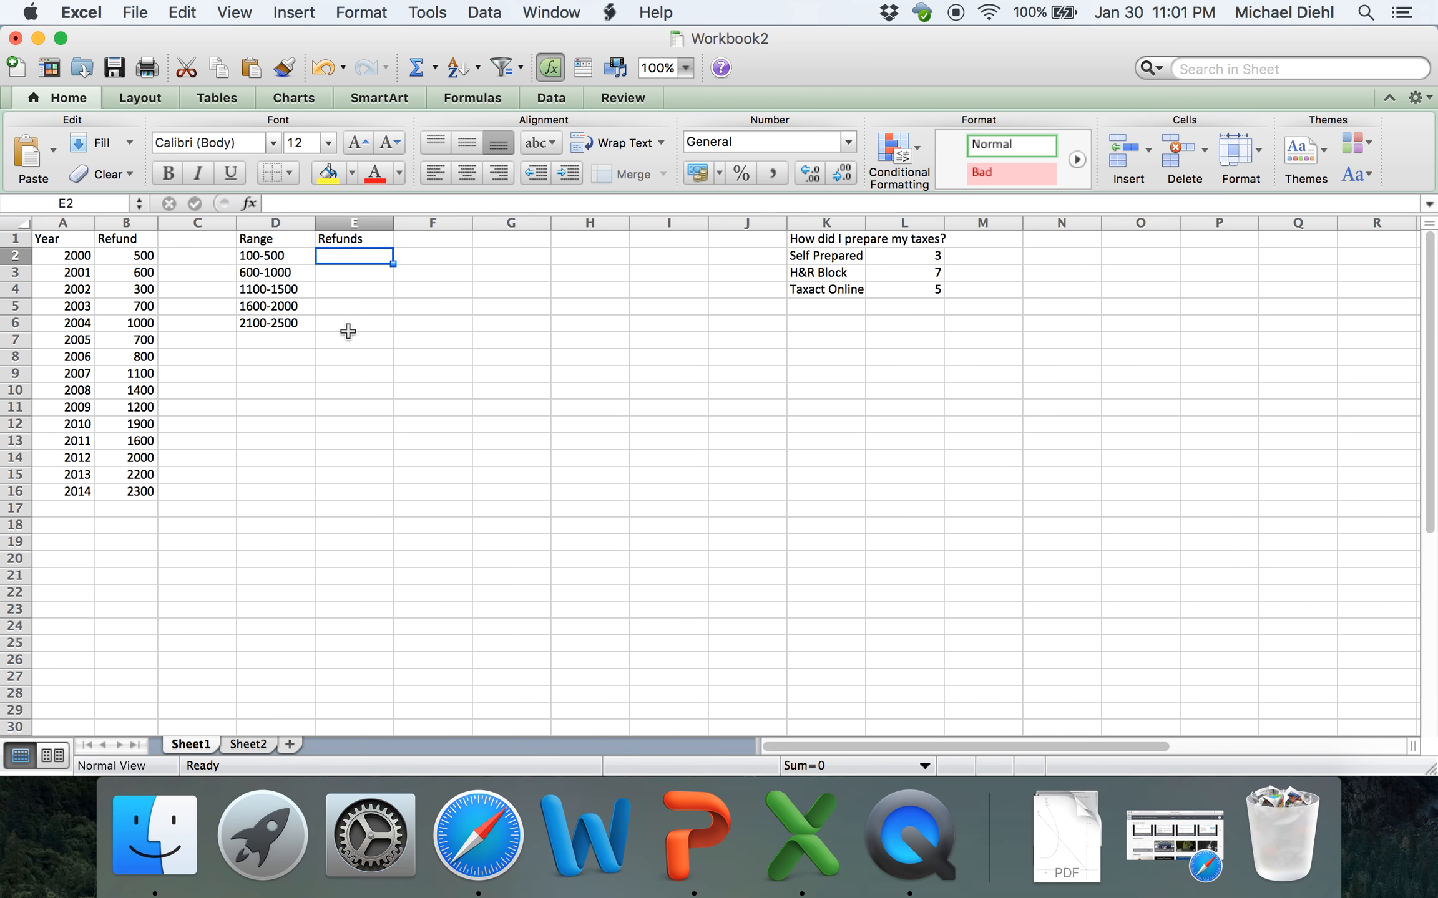
pyautogui.write('2')
pyautogui.press('Return')
pyautogui.write('5')
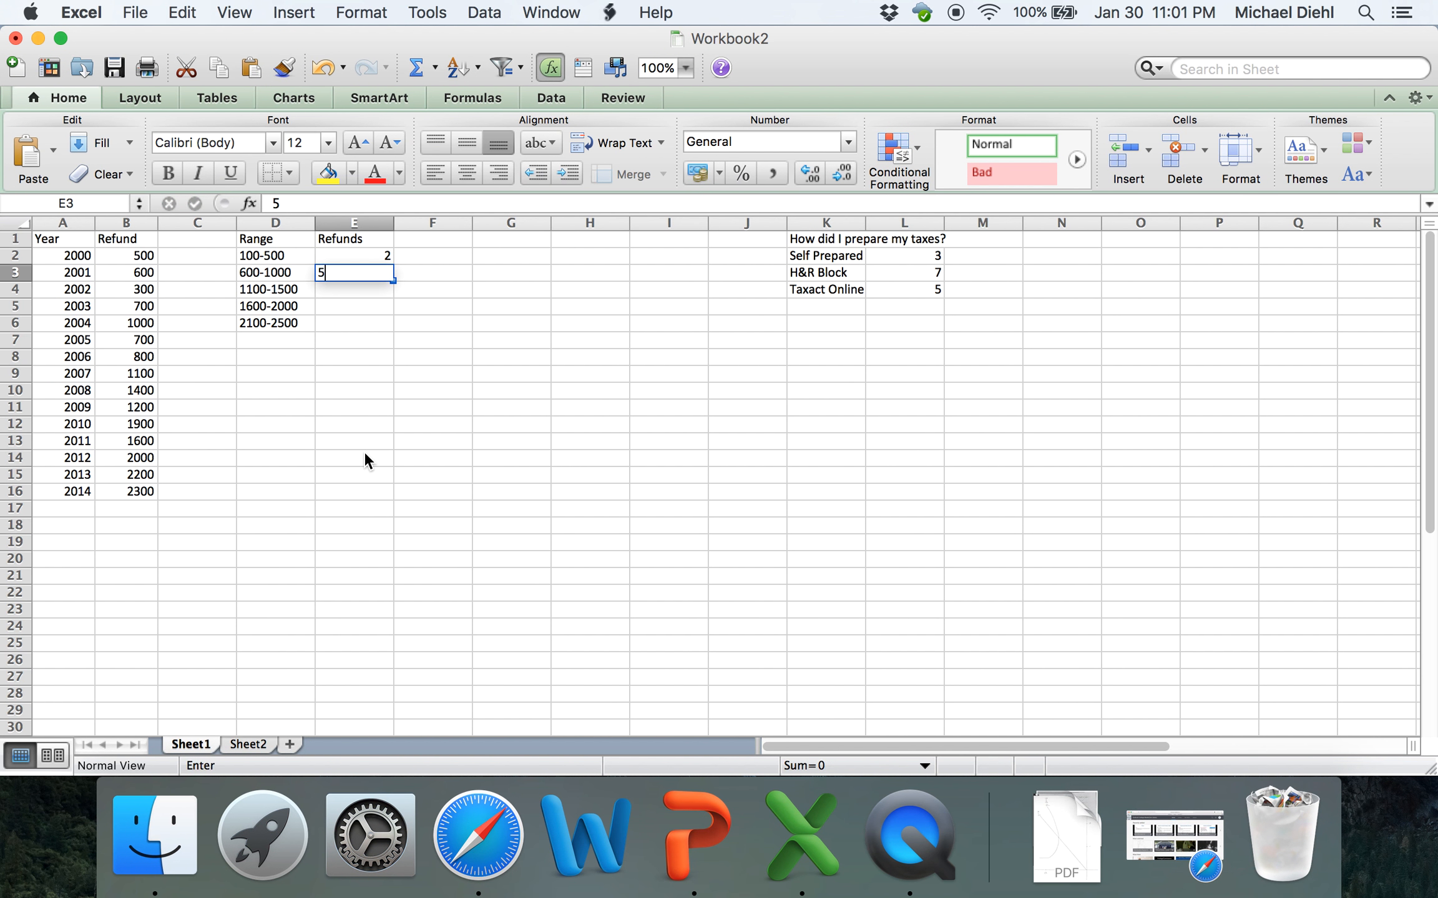
pyautogui.press('Return')
pyautogui.write('3')
pyautogui.press('Return')
pyautogui.write('3')
pyautogui.press('Return')
pyautogui.write('2')
pyautogui.press('Return')
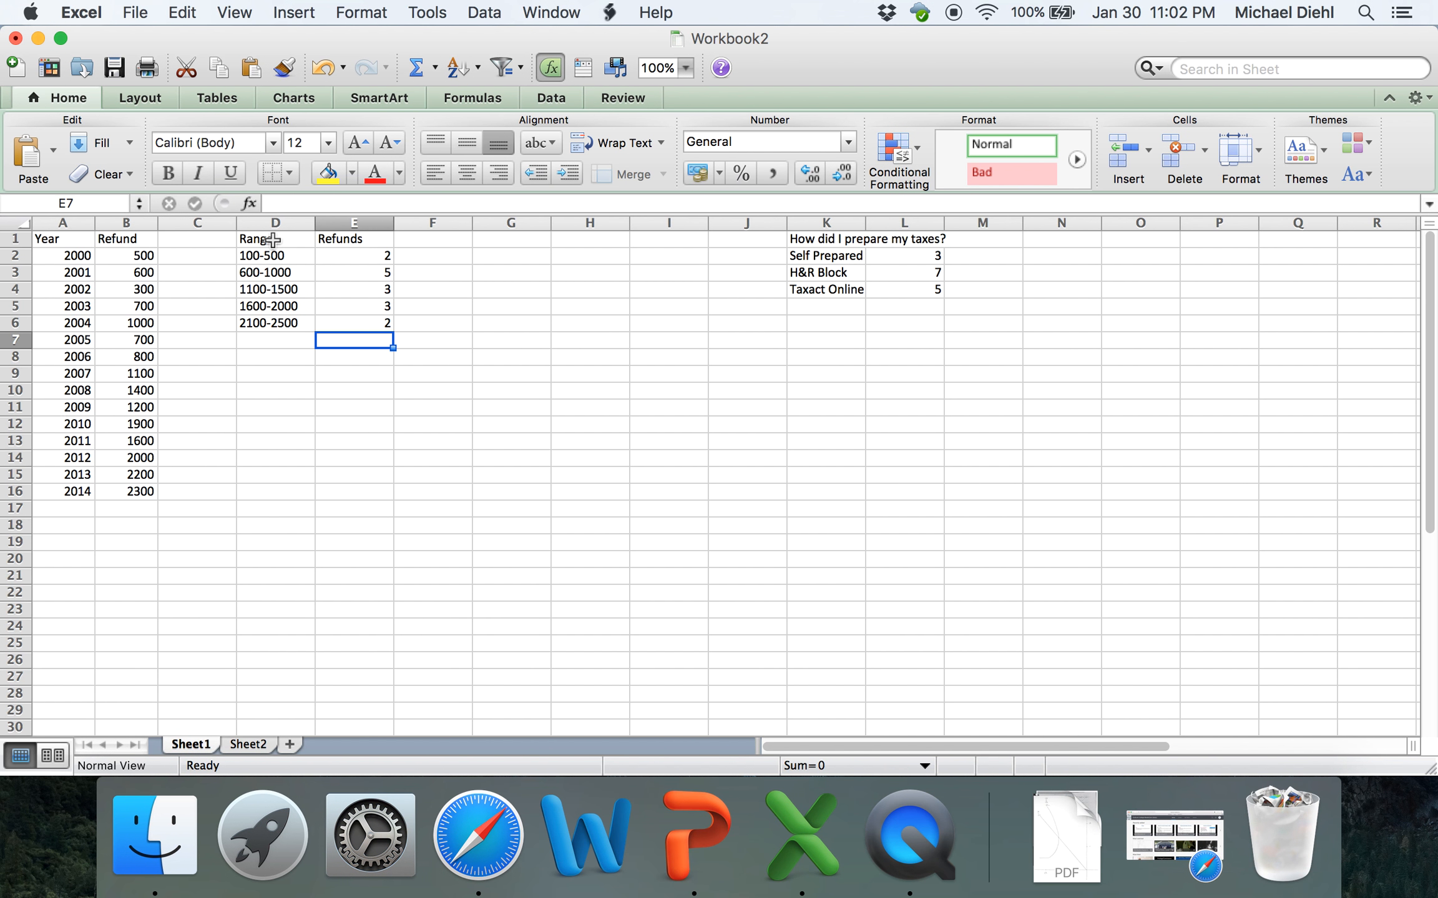
# - Insert a 2-D clustered column chart from the Range and Refunds table in D1:E6 and place it directly below the table
pyautogui.moveTo(272, 239); pyautogui.dragTo(380, 319)
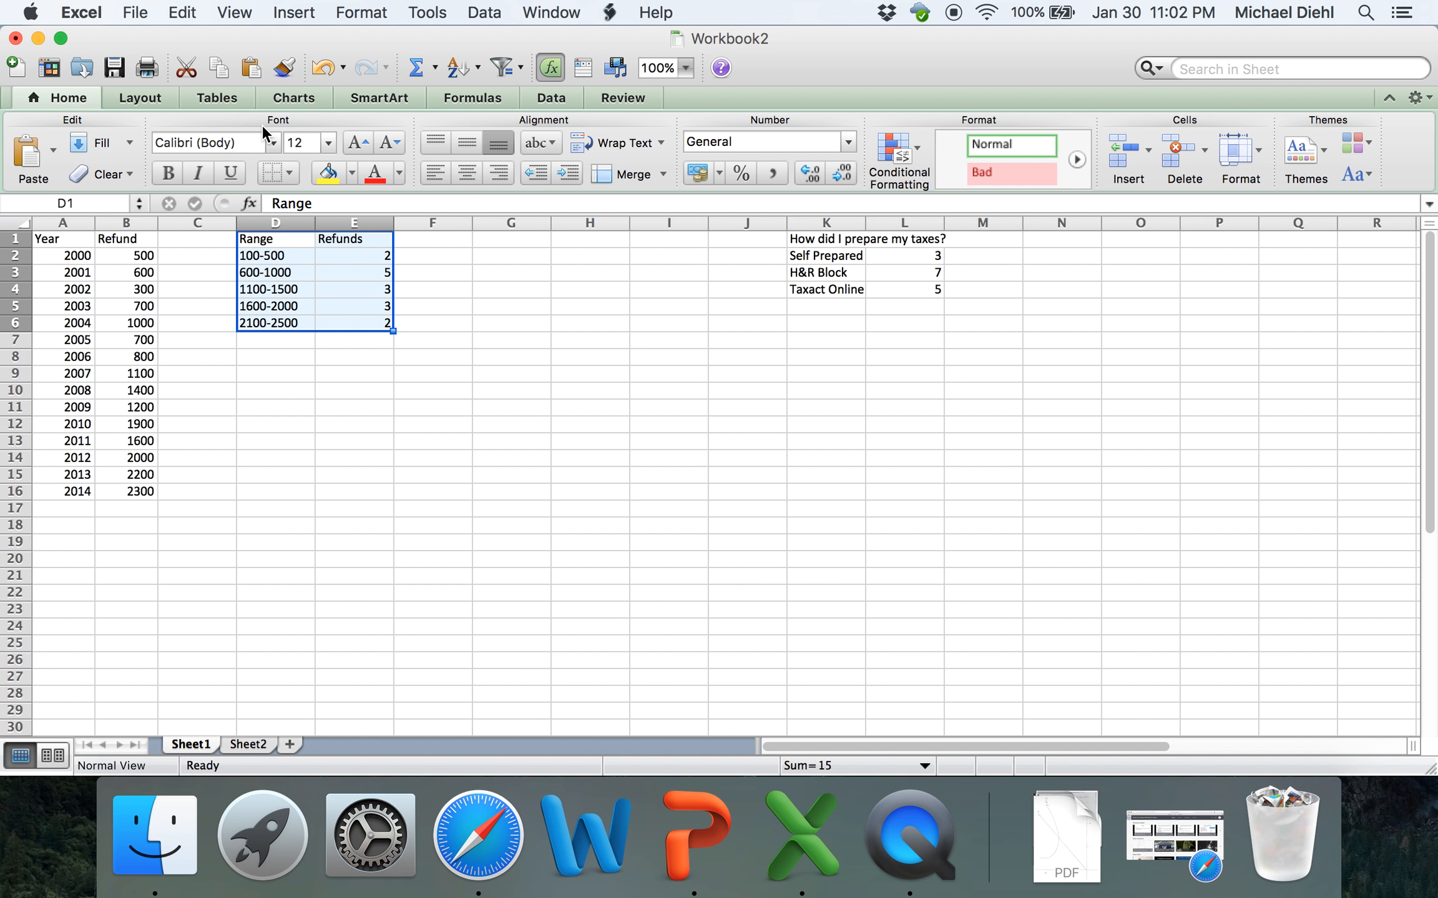
pyautogui.click(312, 100)
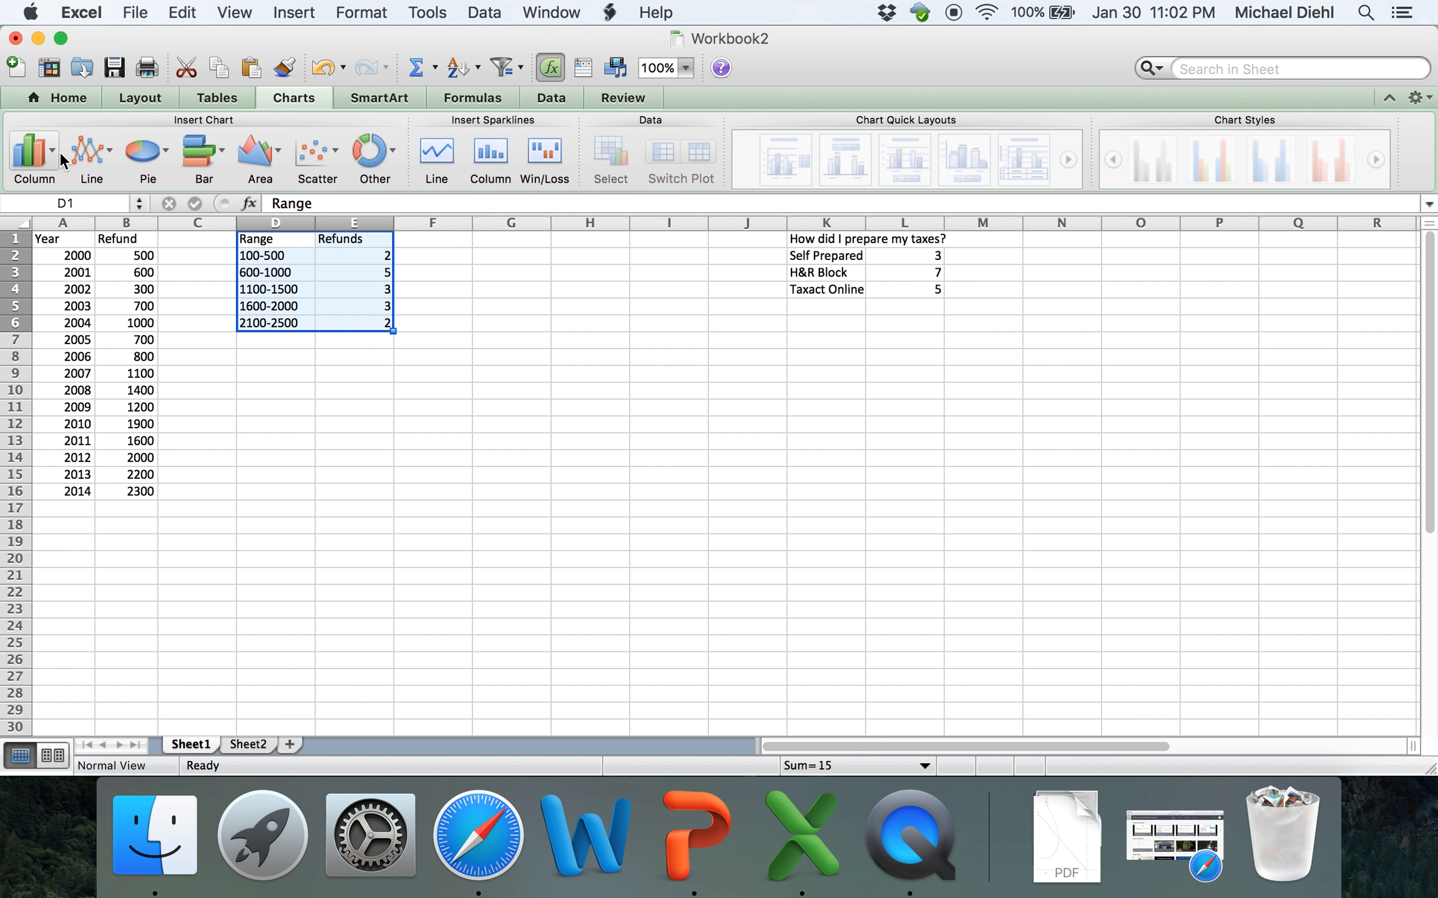
pyautogui.click(293, 16)
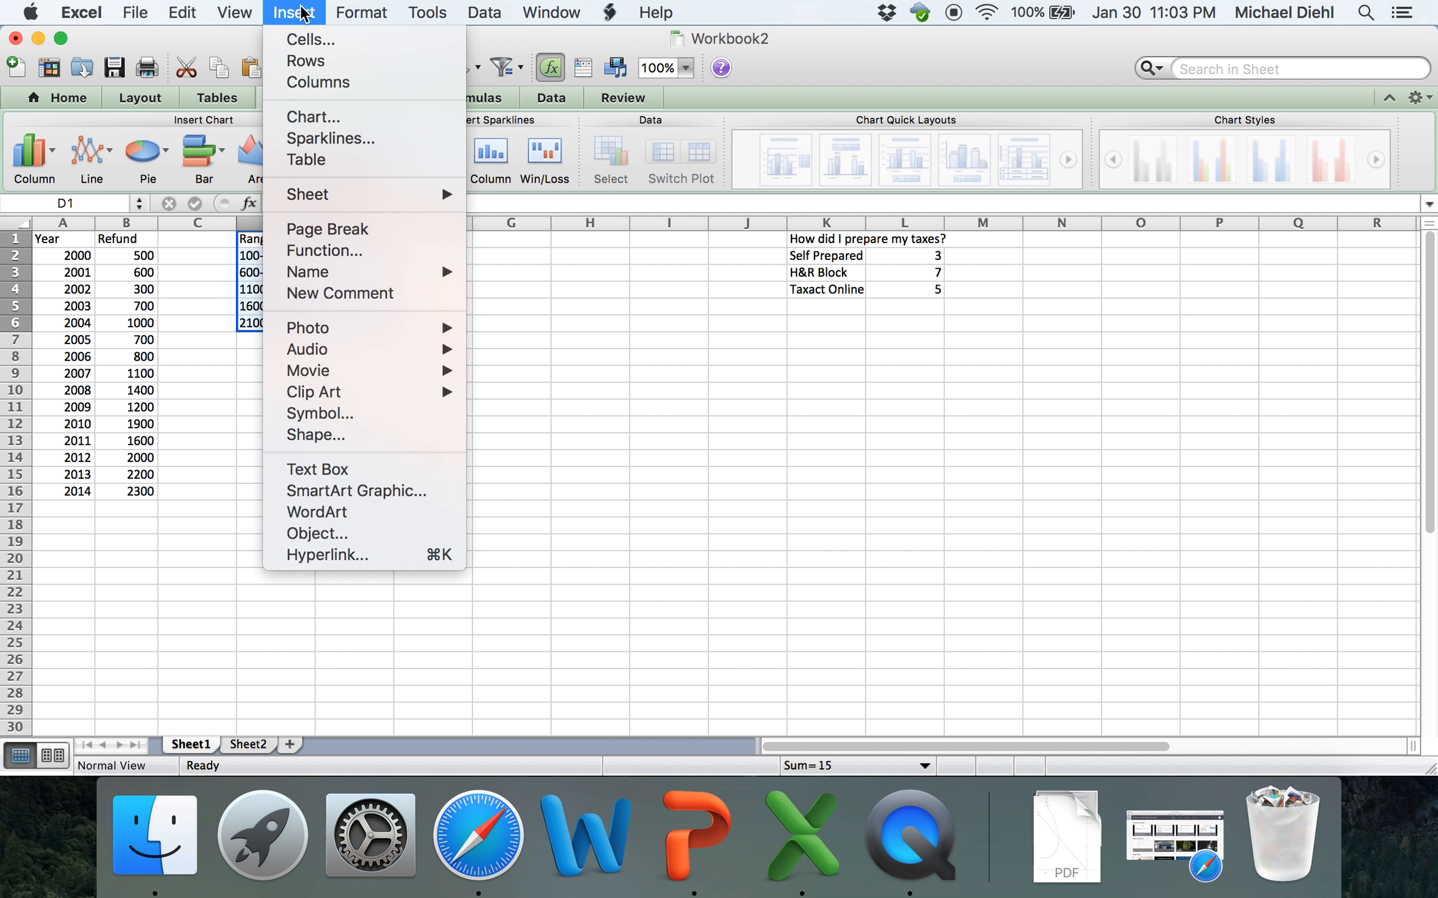
pyautogui.click(361, 118)
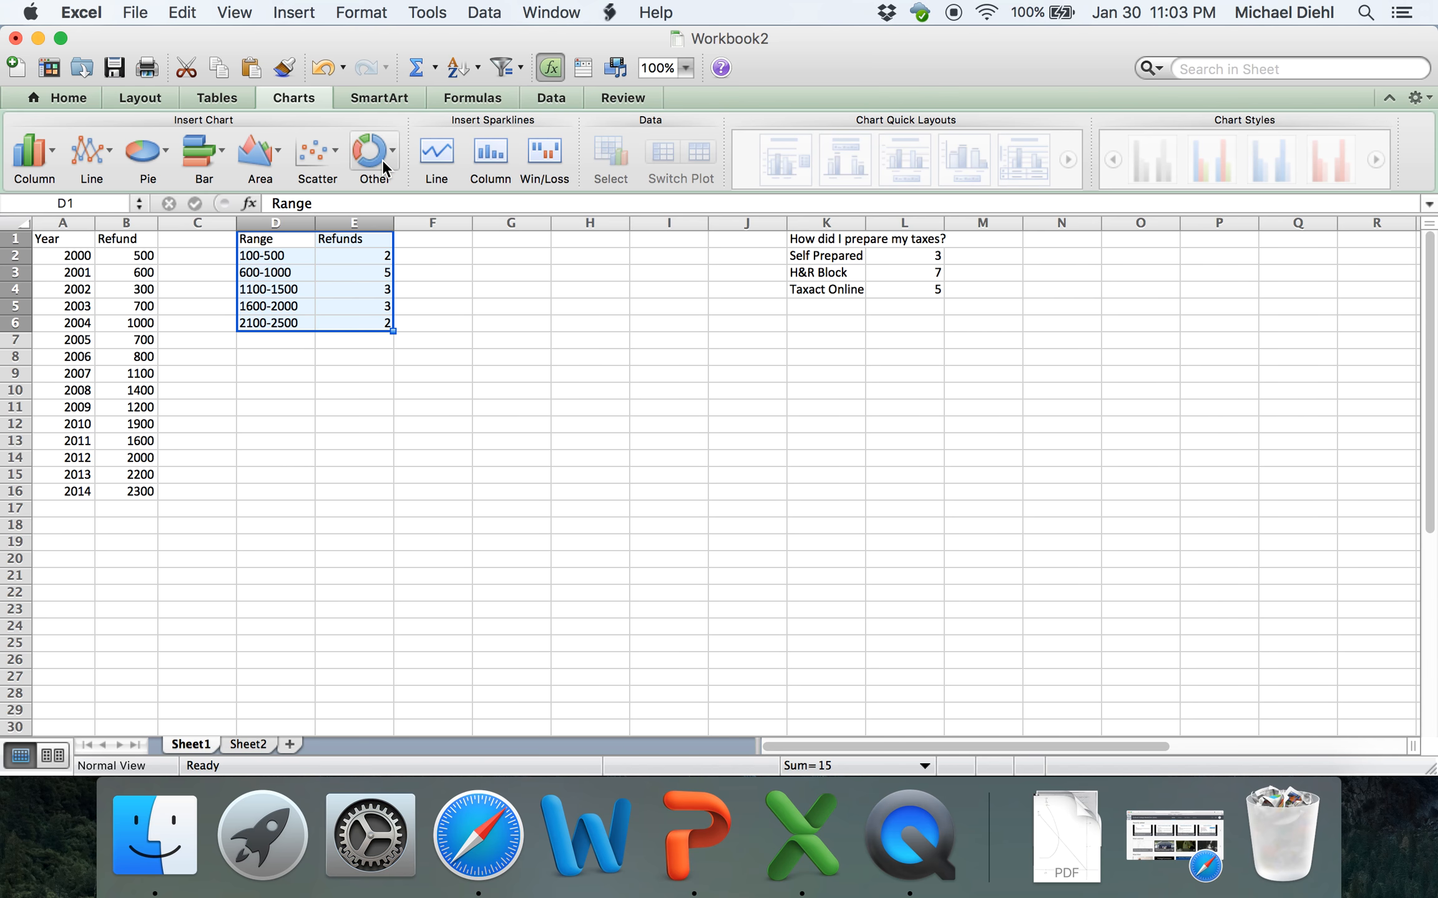
pyautogui.click(49, 153)
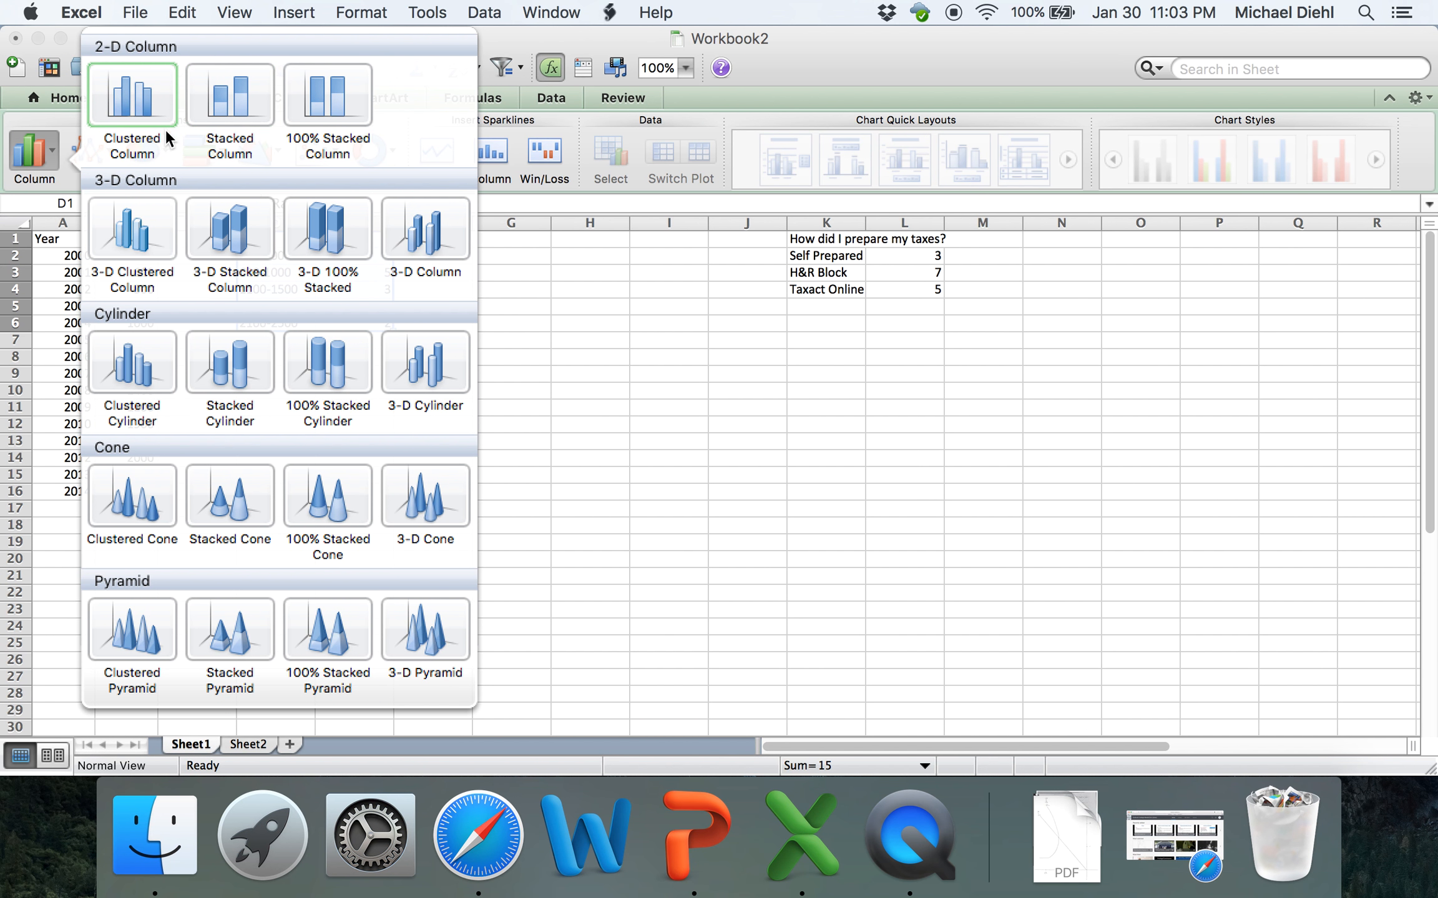
pyautogui.click(153, 97)
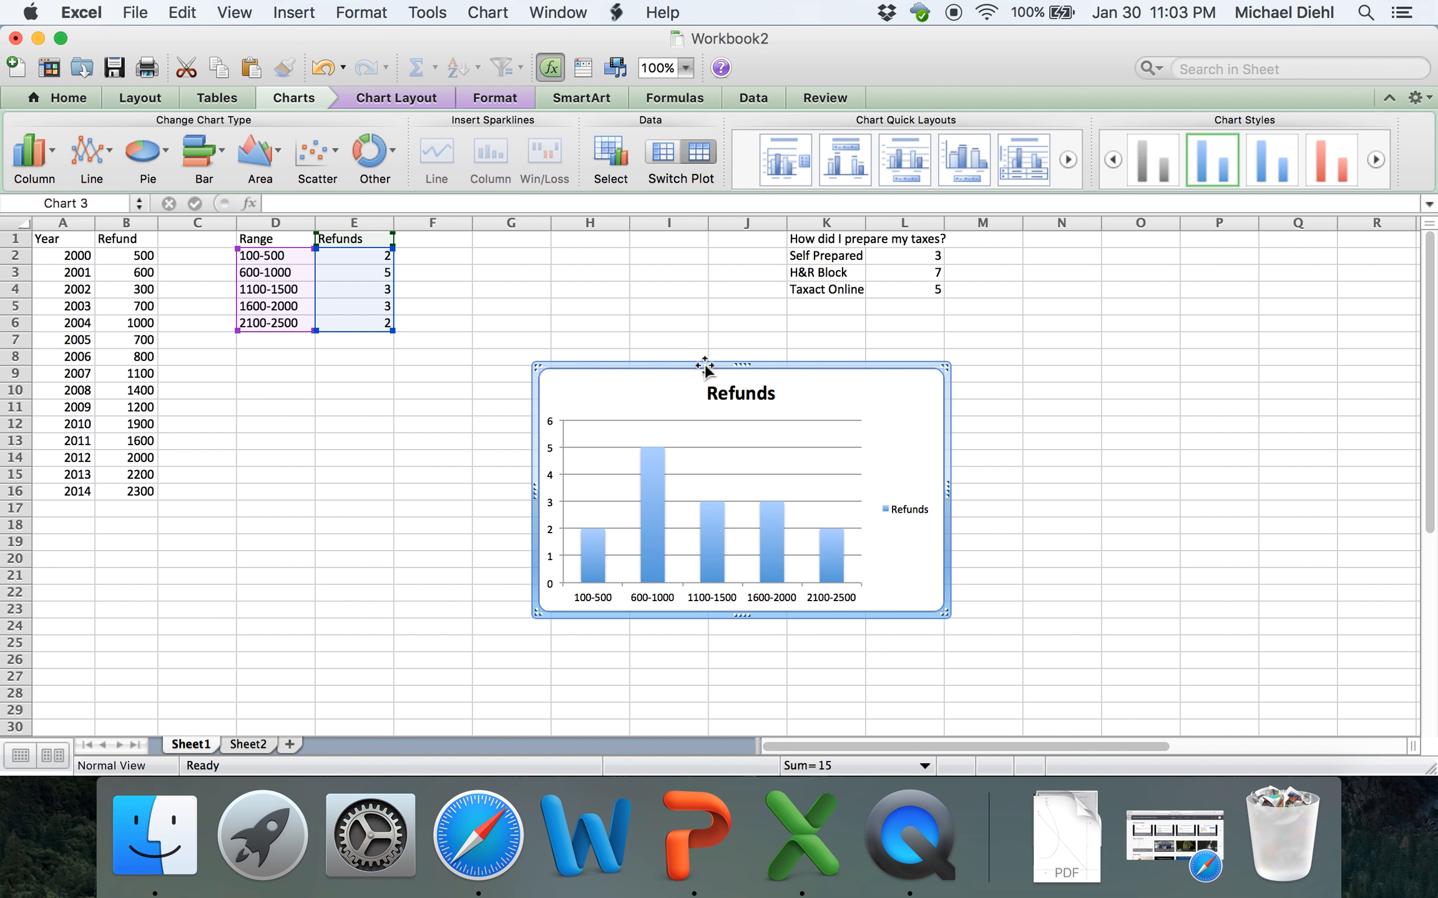
pyautogui.moveTo(704, 368); pyautogui.dragTo(401, 345)
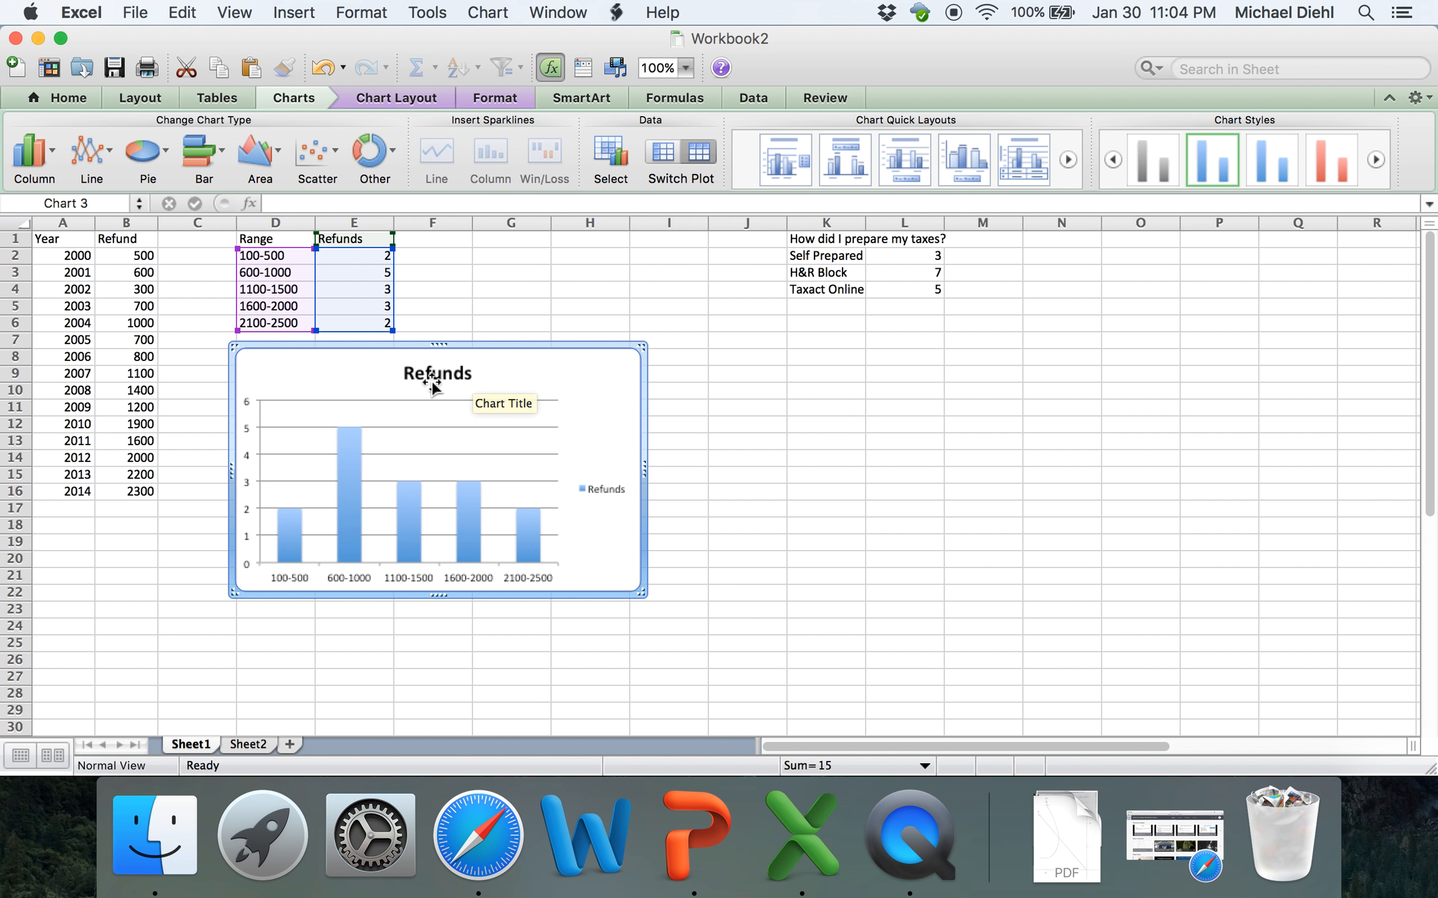
pyautogui.rightClick(450, 374)
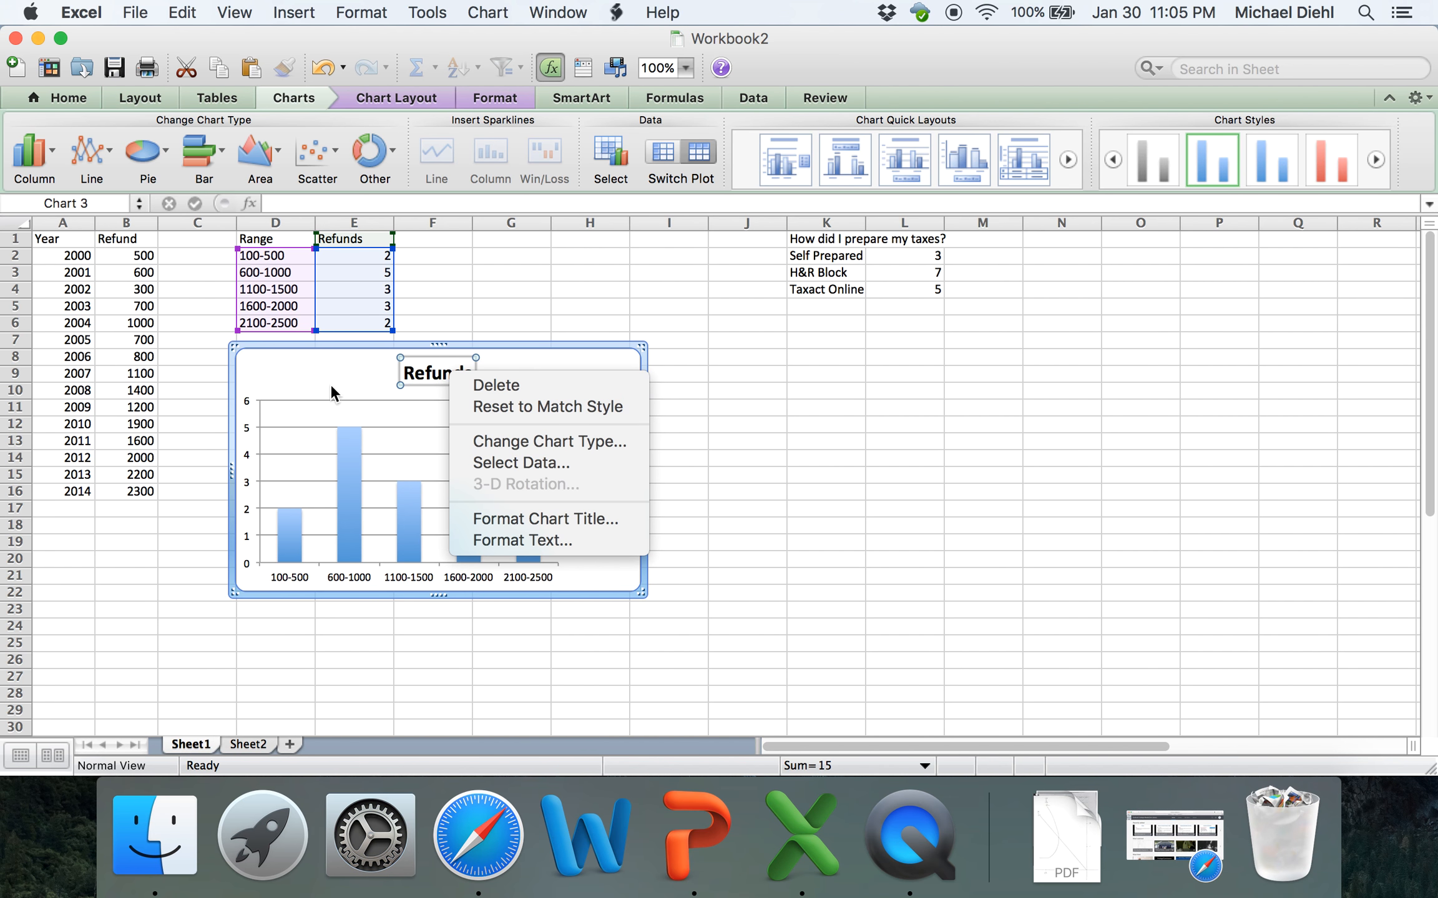
pyautogui.click(318, 358)
pyautogui.click(321, 366)
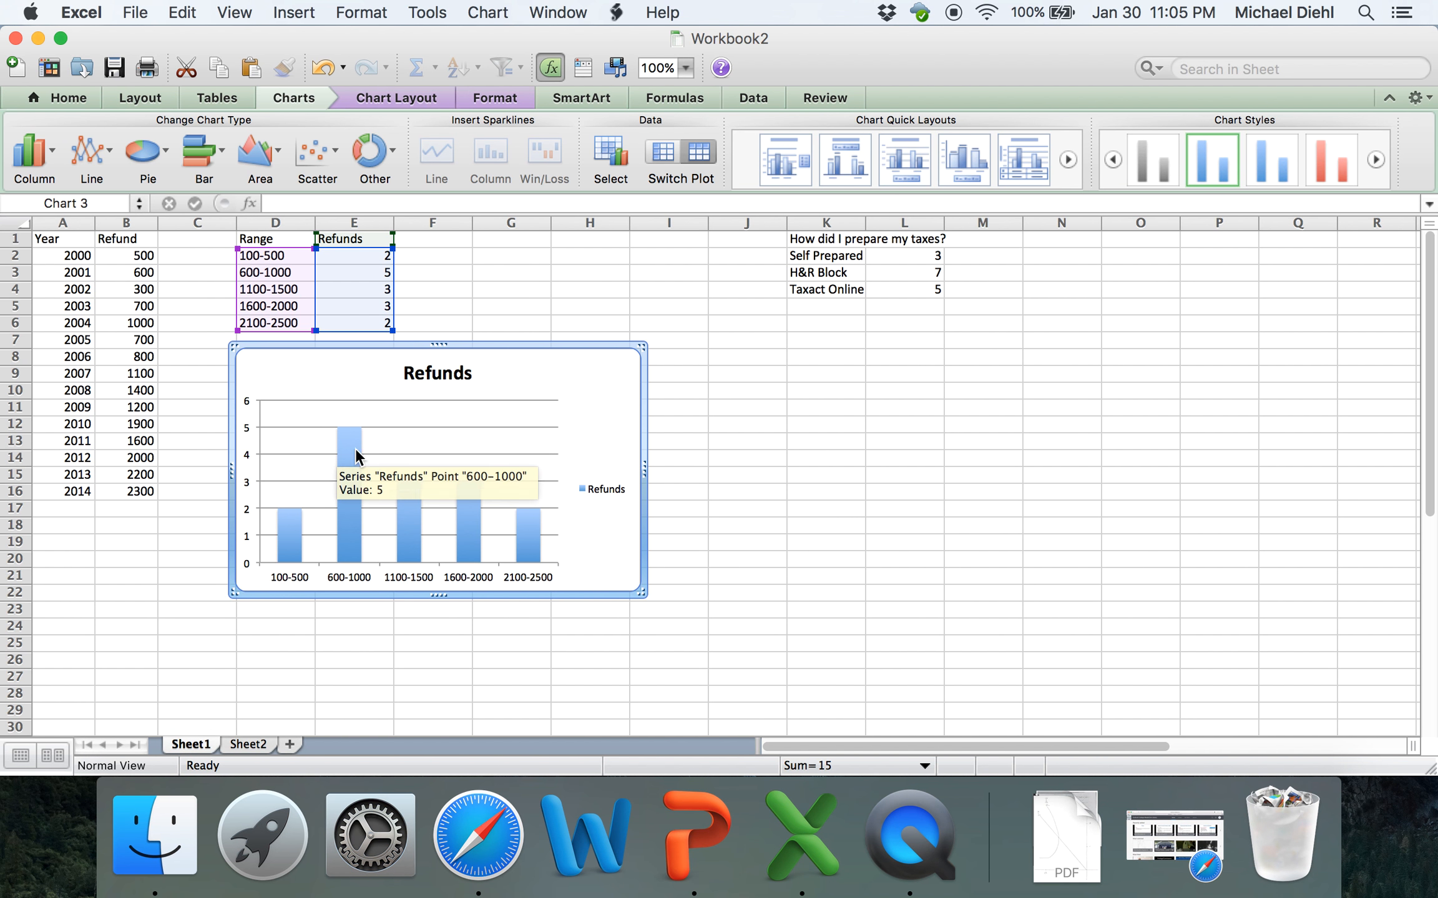
pyautogui.rightClick(595, 402)
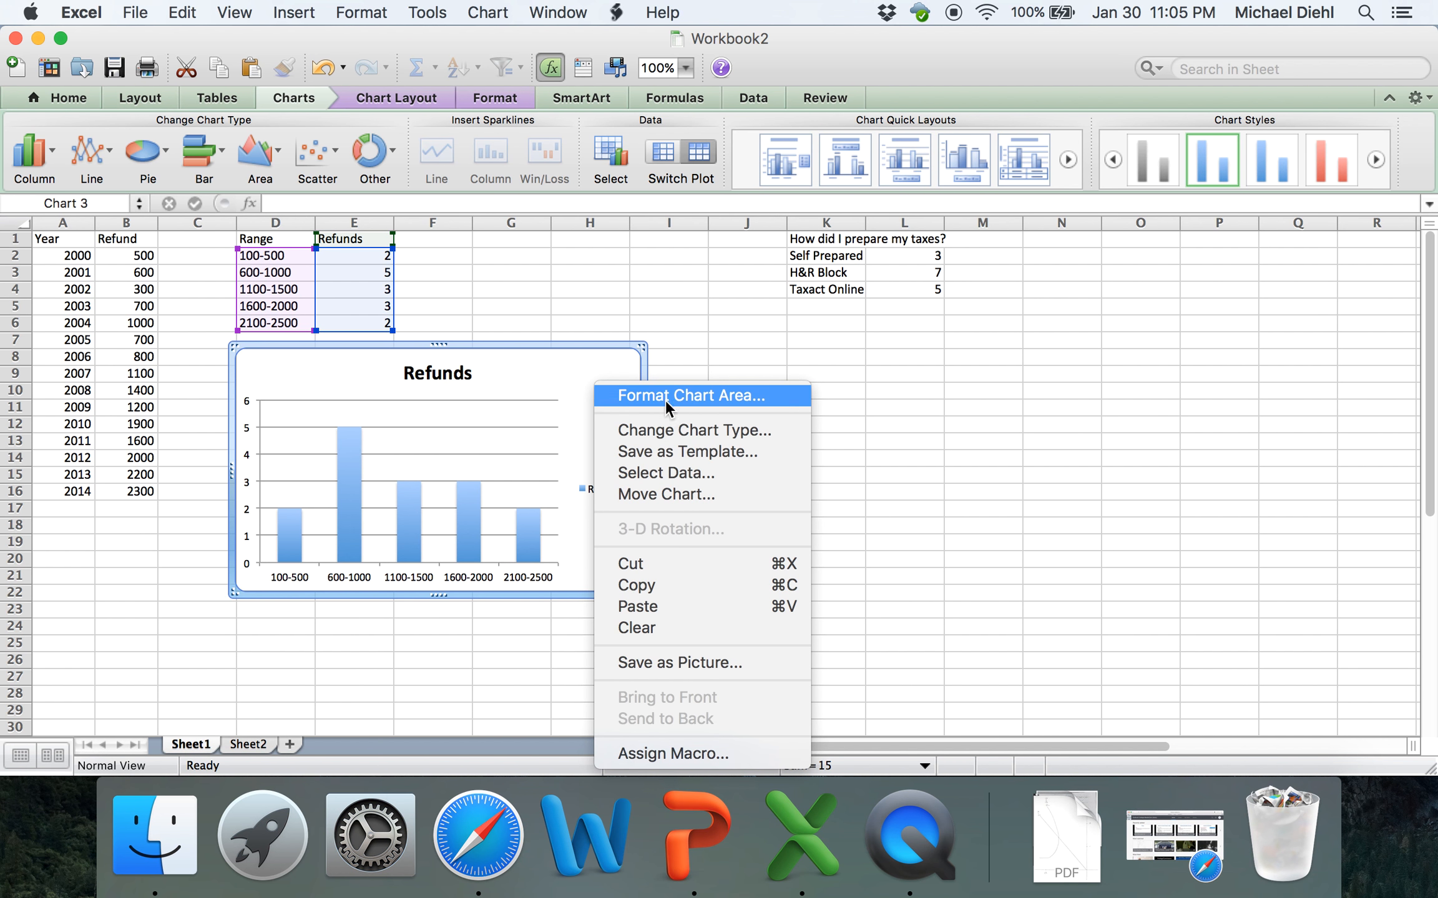
pyautogui.click(544, 372)
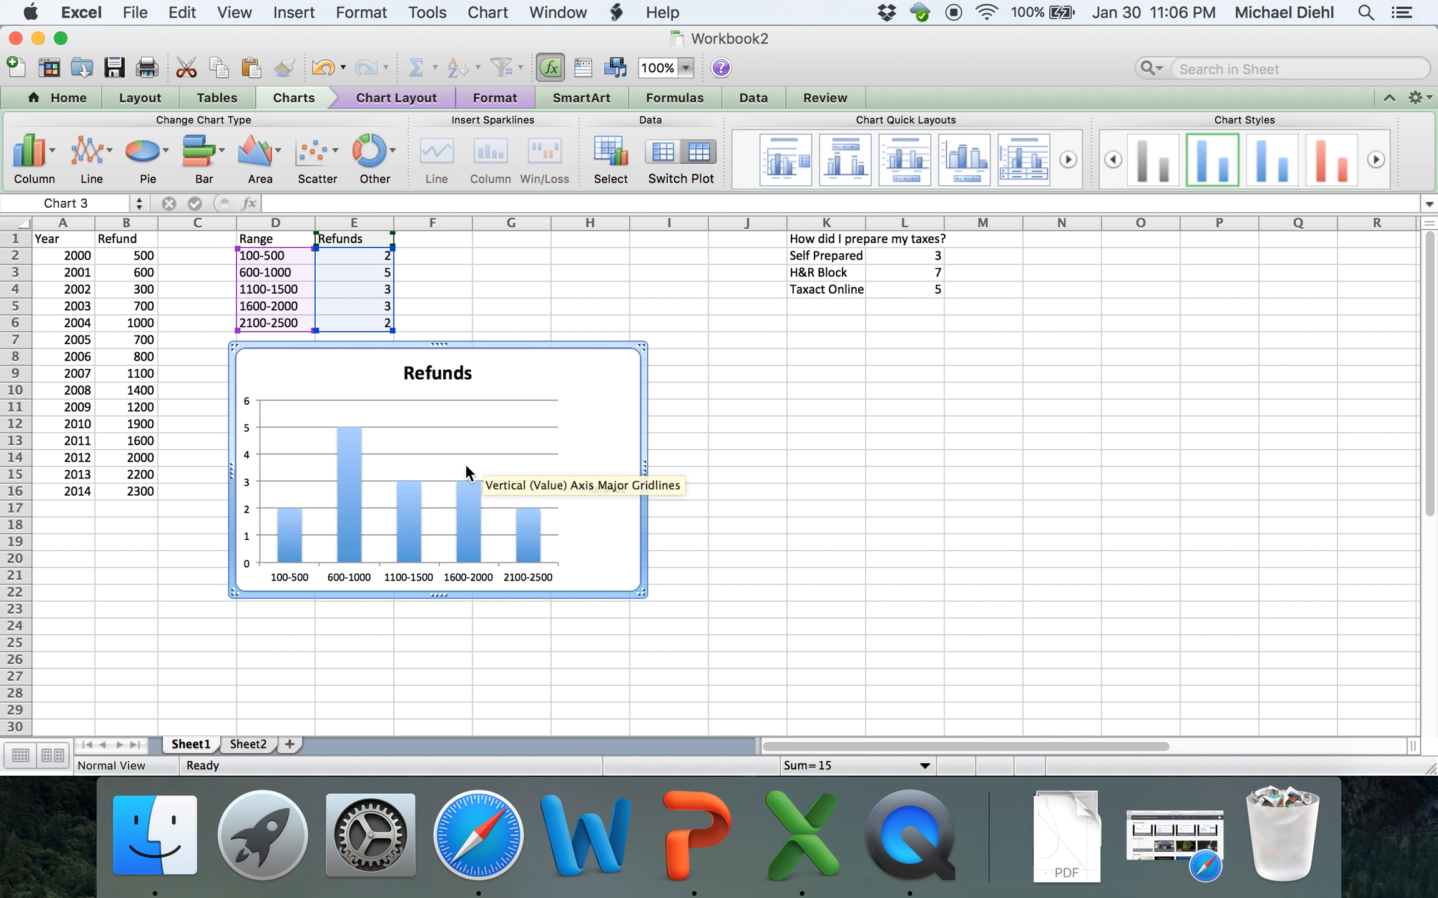
# - Try the relative-frequency formula =2/15 in E2 for the 100-500 range and undo the entry
pyautogui.click(349, 252)
pyautogui.click(271, 203)
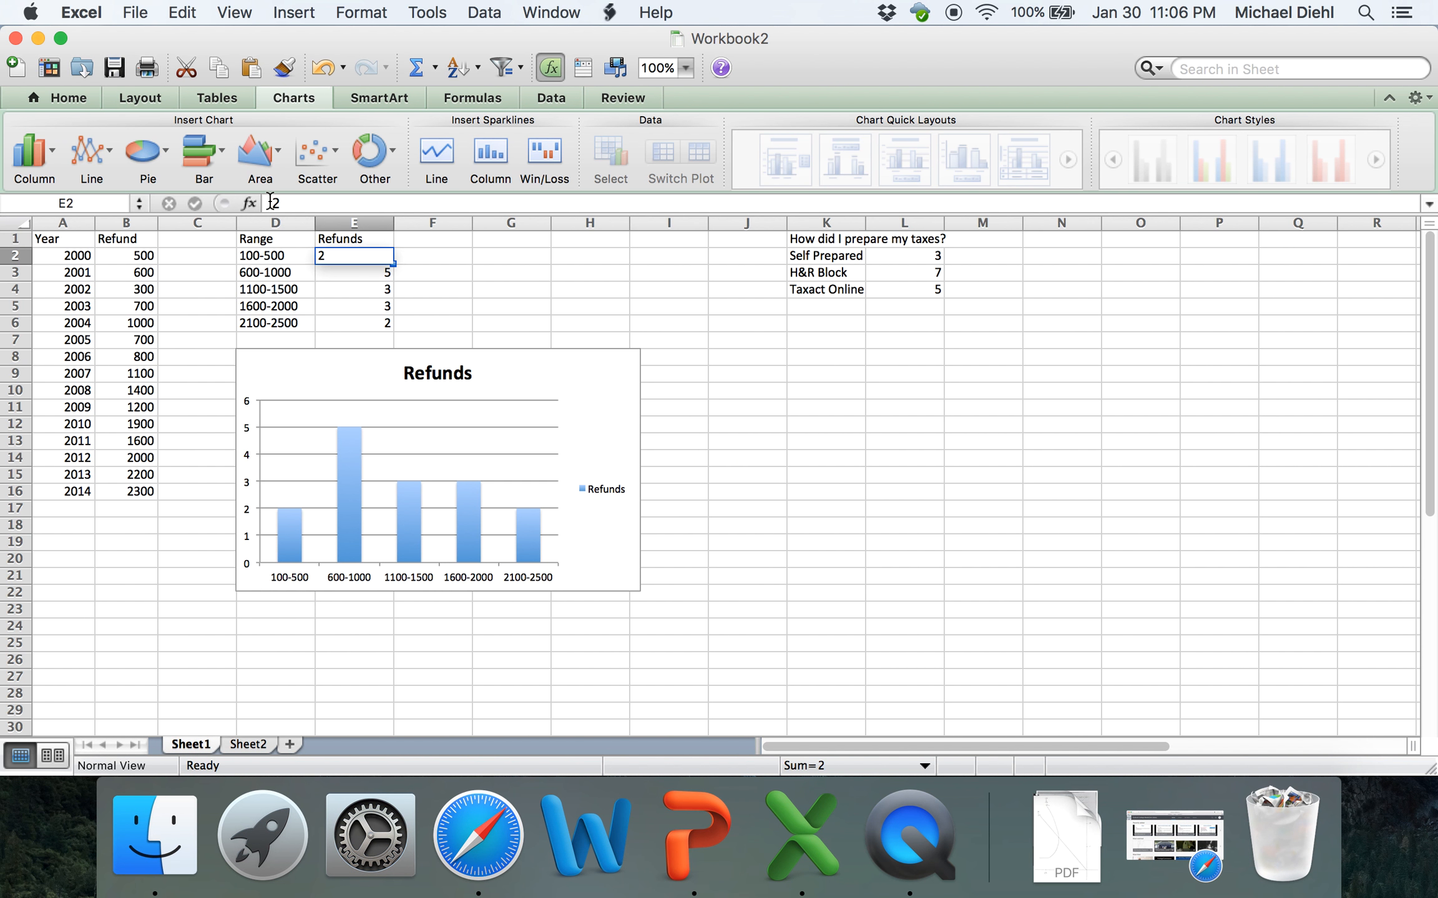
pyautogui.write('=')
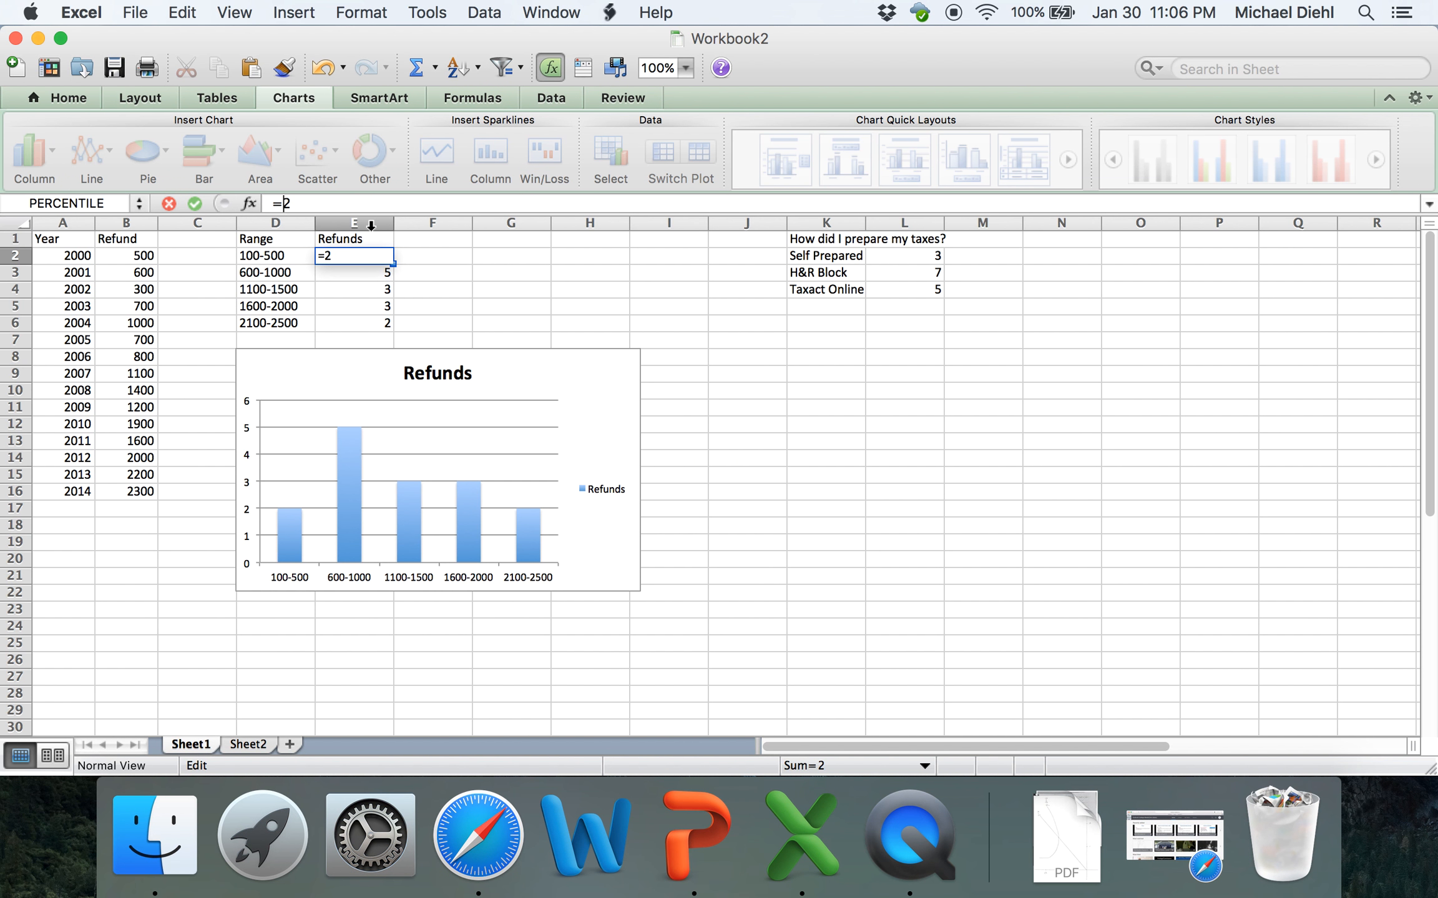
pyautogui.press('Right')
pyautogui.write('/15')
pyautogui.press('Return')
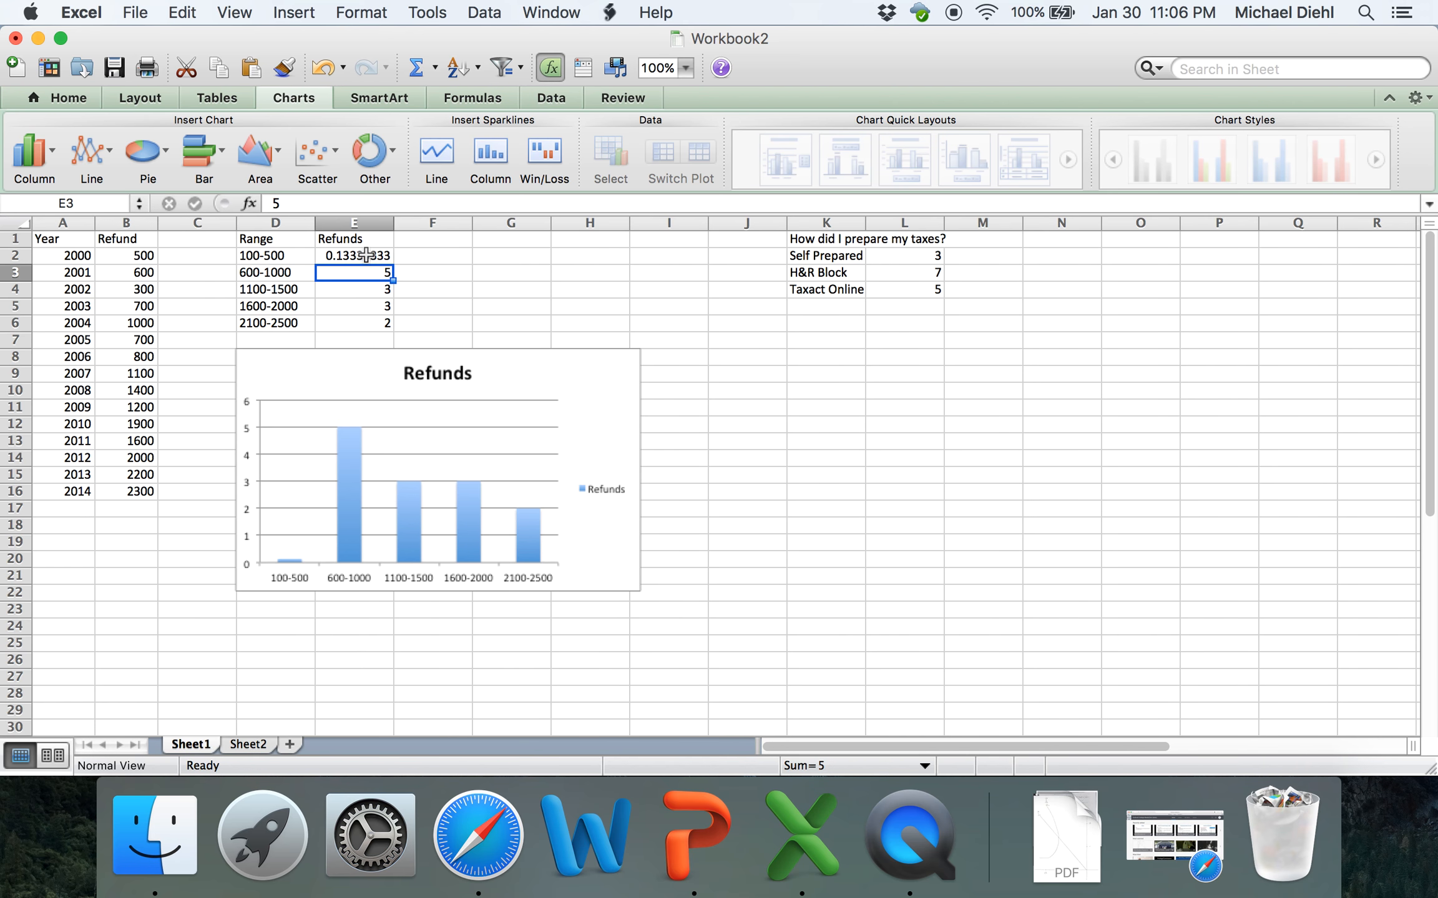
pyautogui.moveTo(283, 562)
pyautogui.click(321, 65)
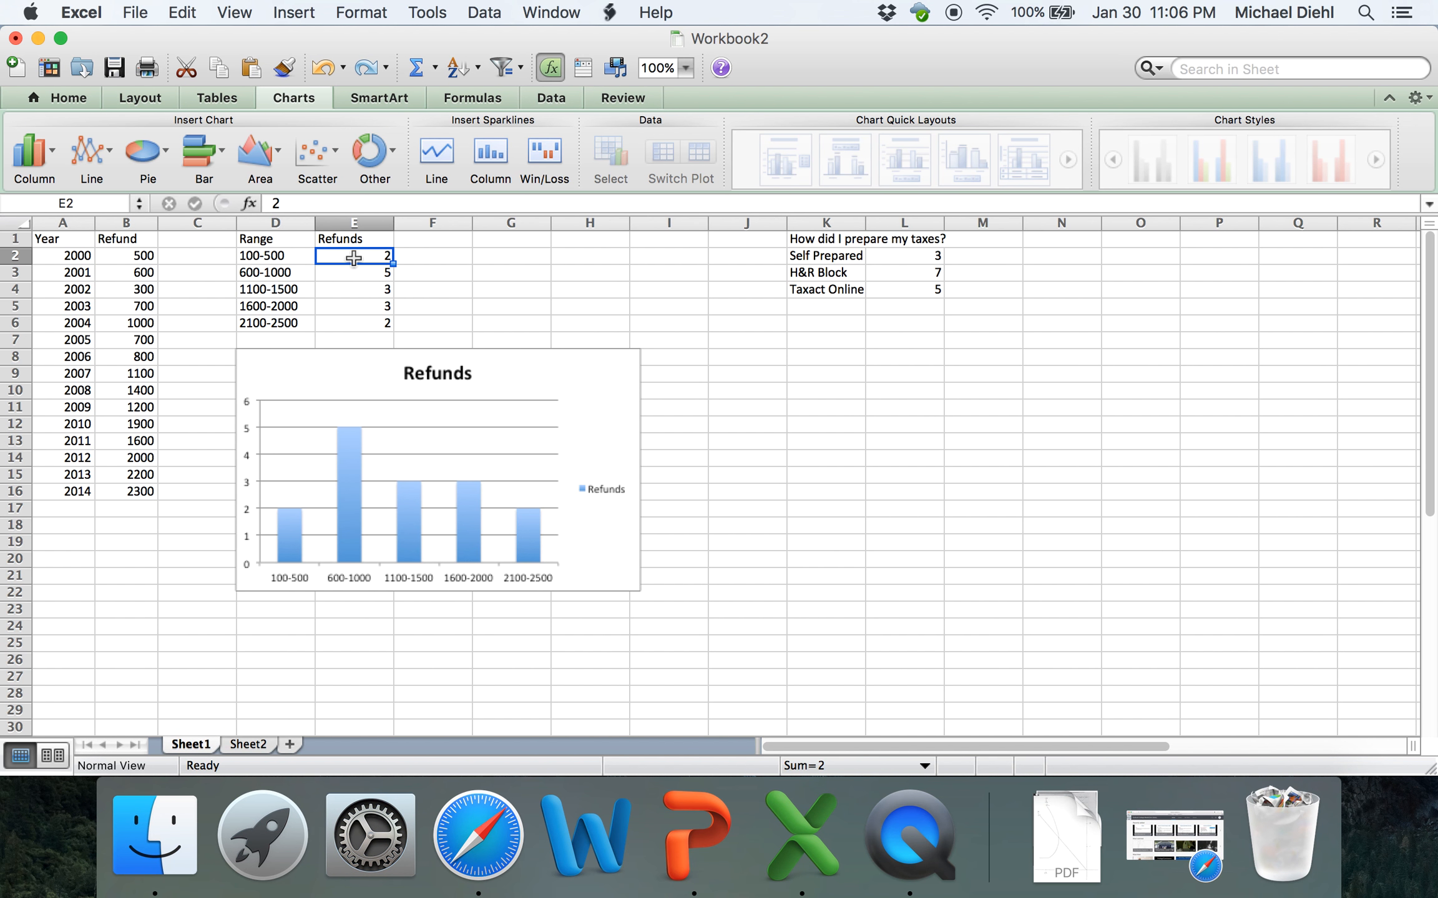
# - Replace the 100-500 count in E2 with the relative-frequency formula =2/15
pyautogui.click(273, 203)
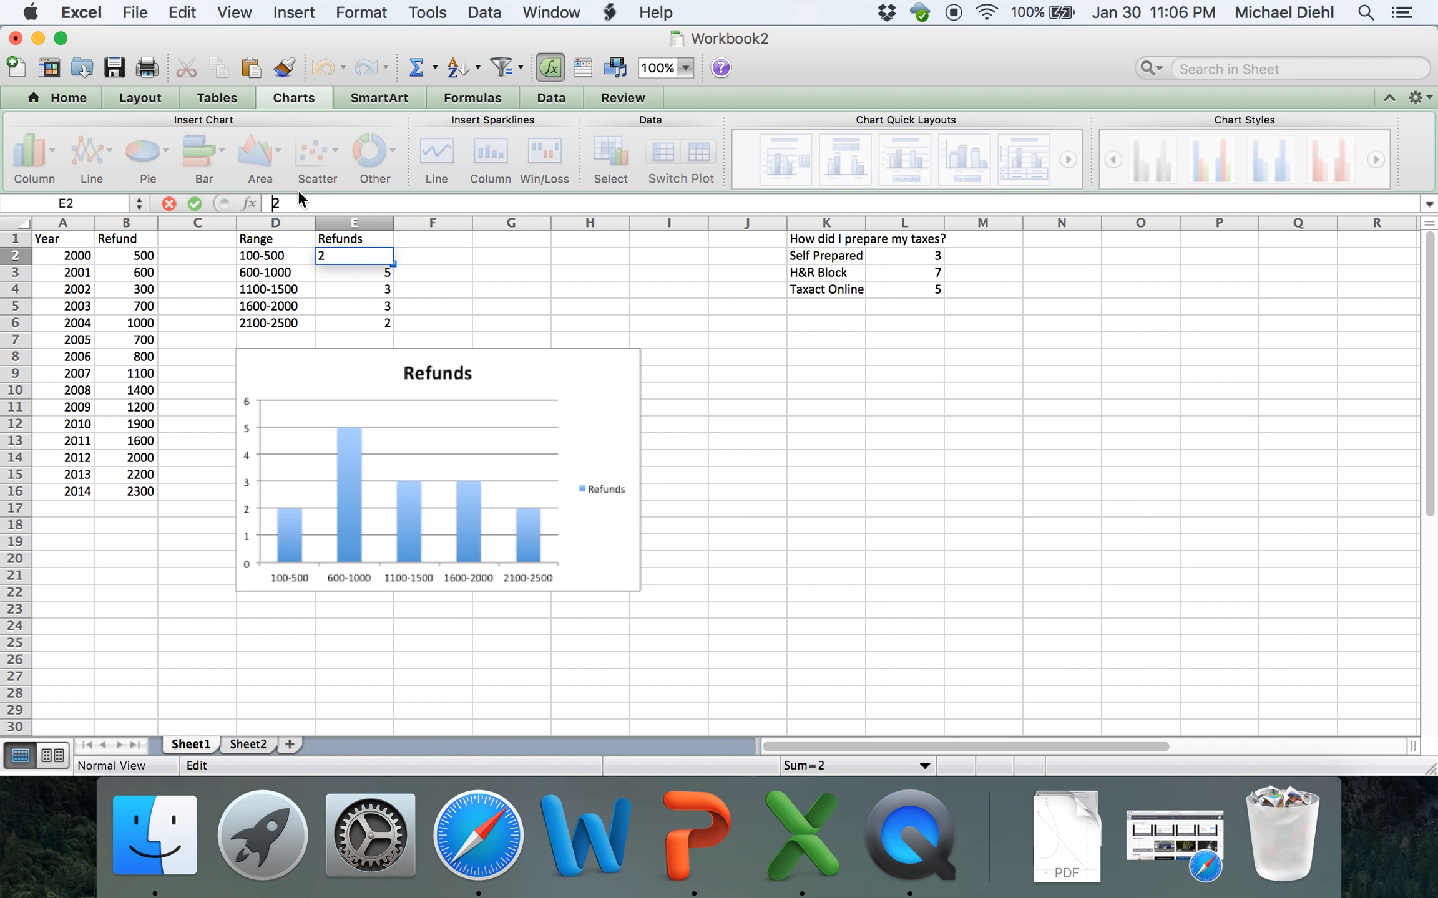
pyautogui.write('/')
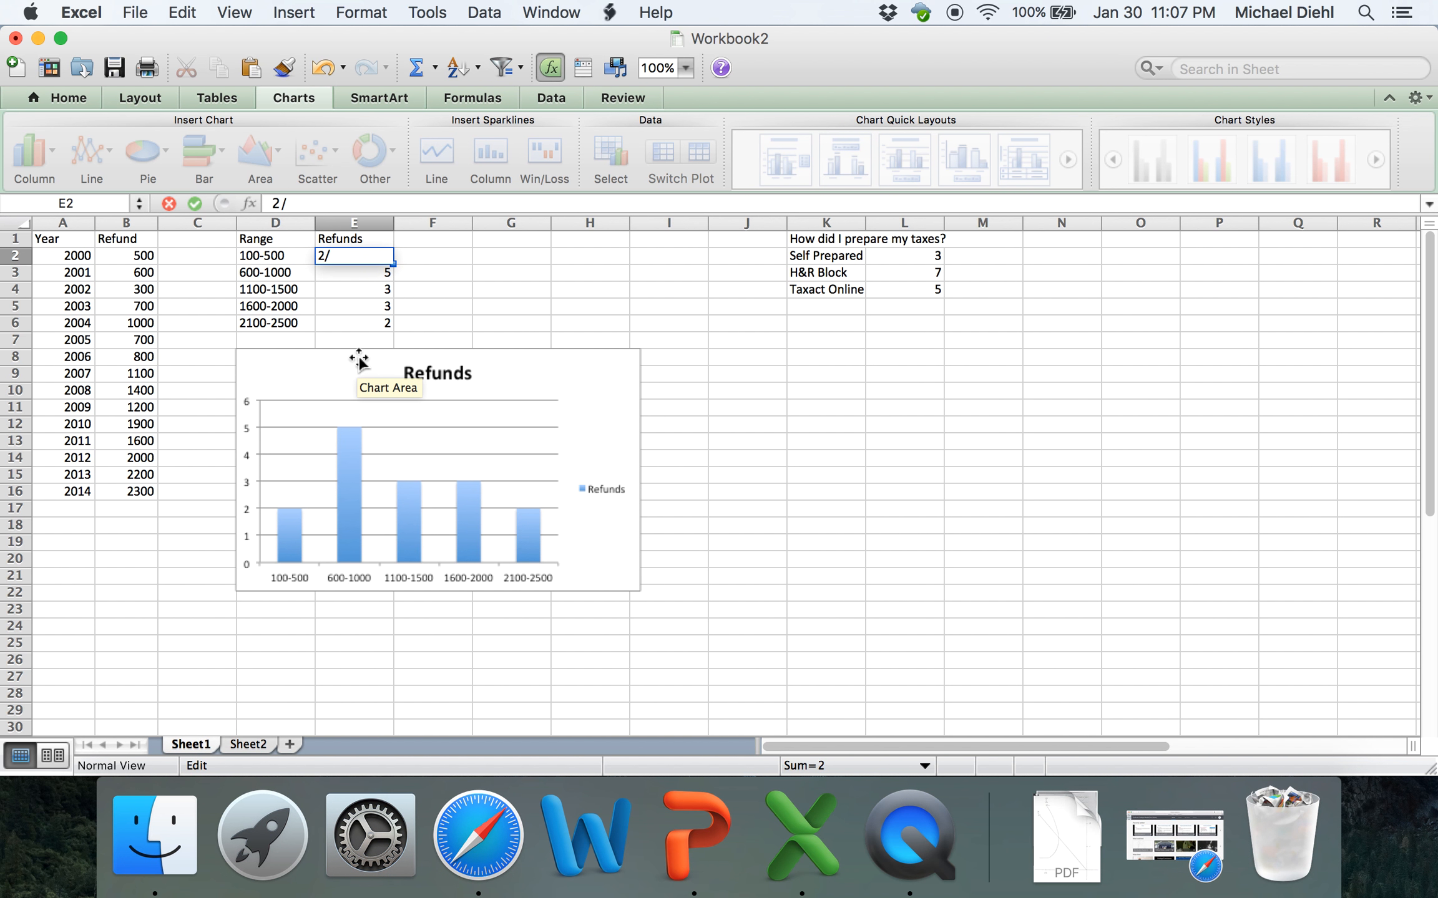
pyautogui.write('15')
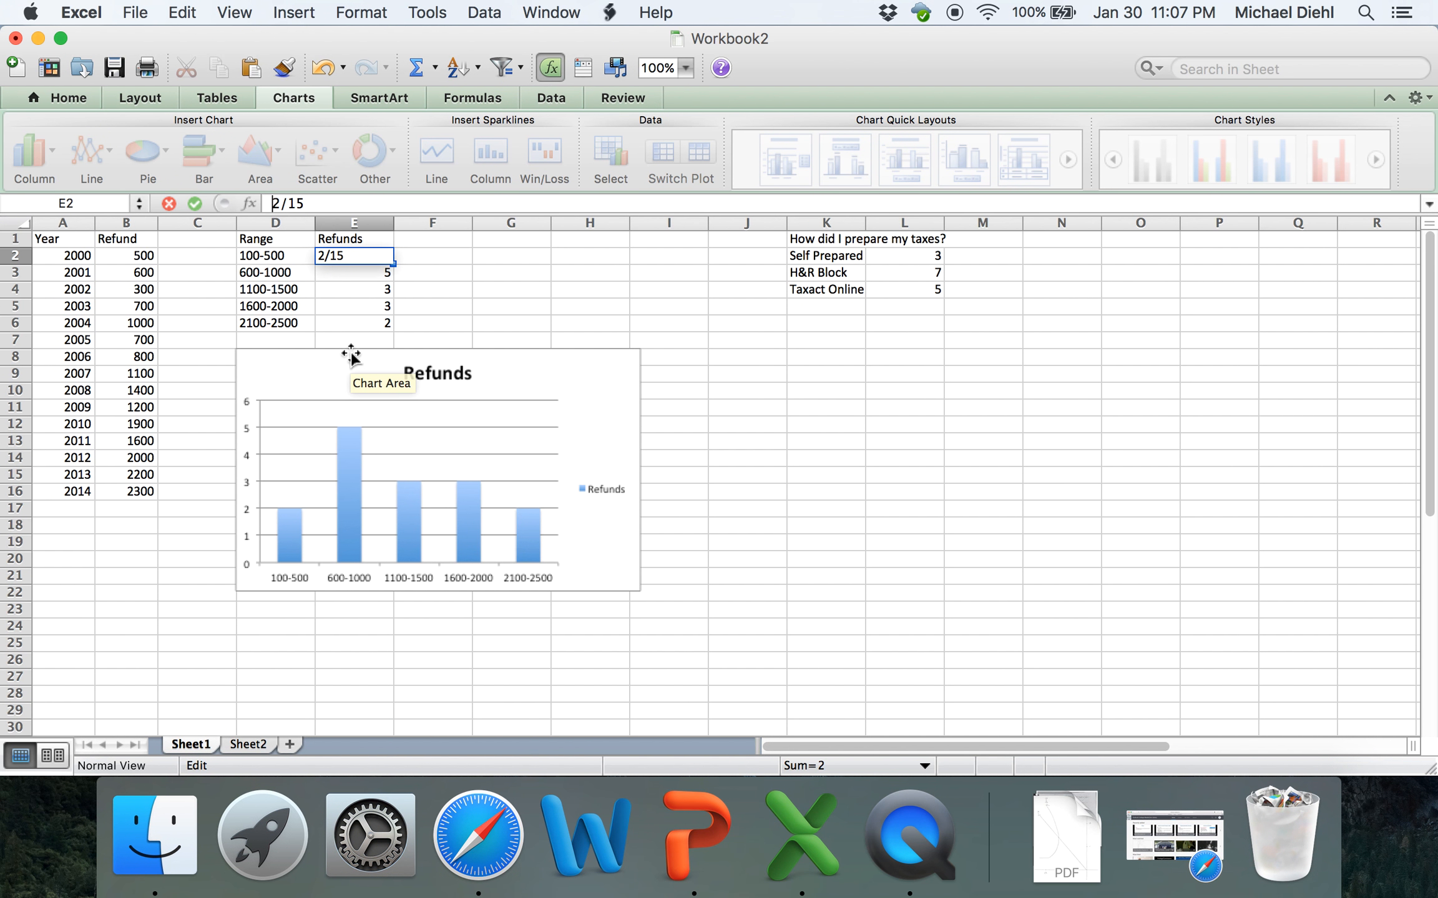
pyautogui.write('=')
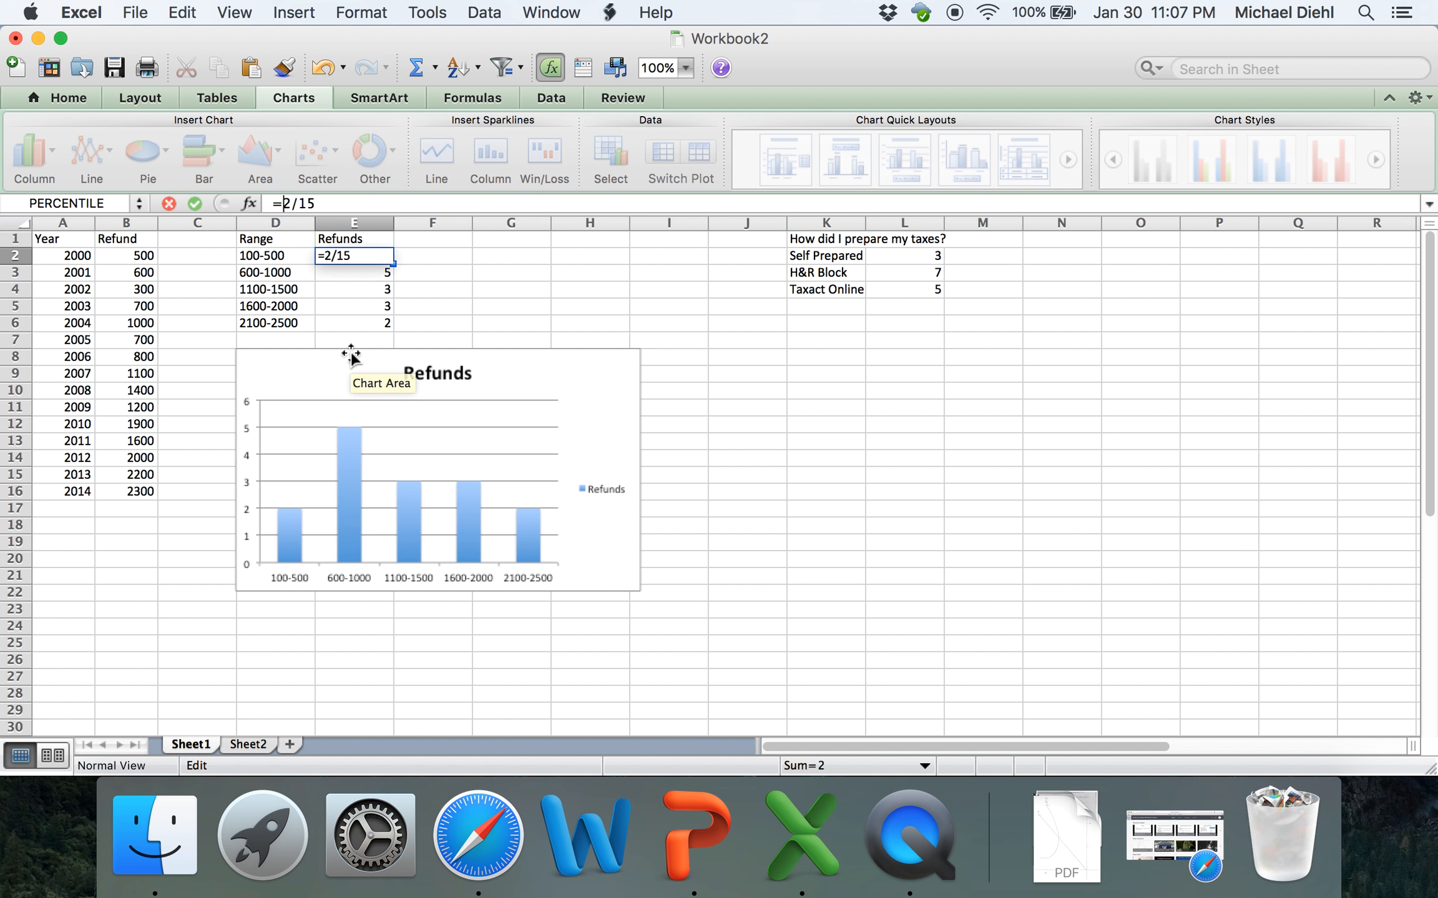
pyautogui.press('Return')
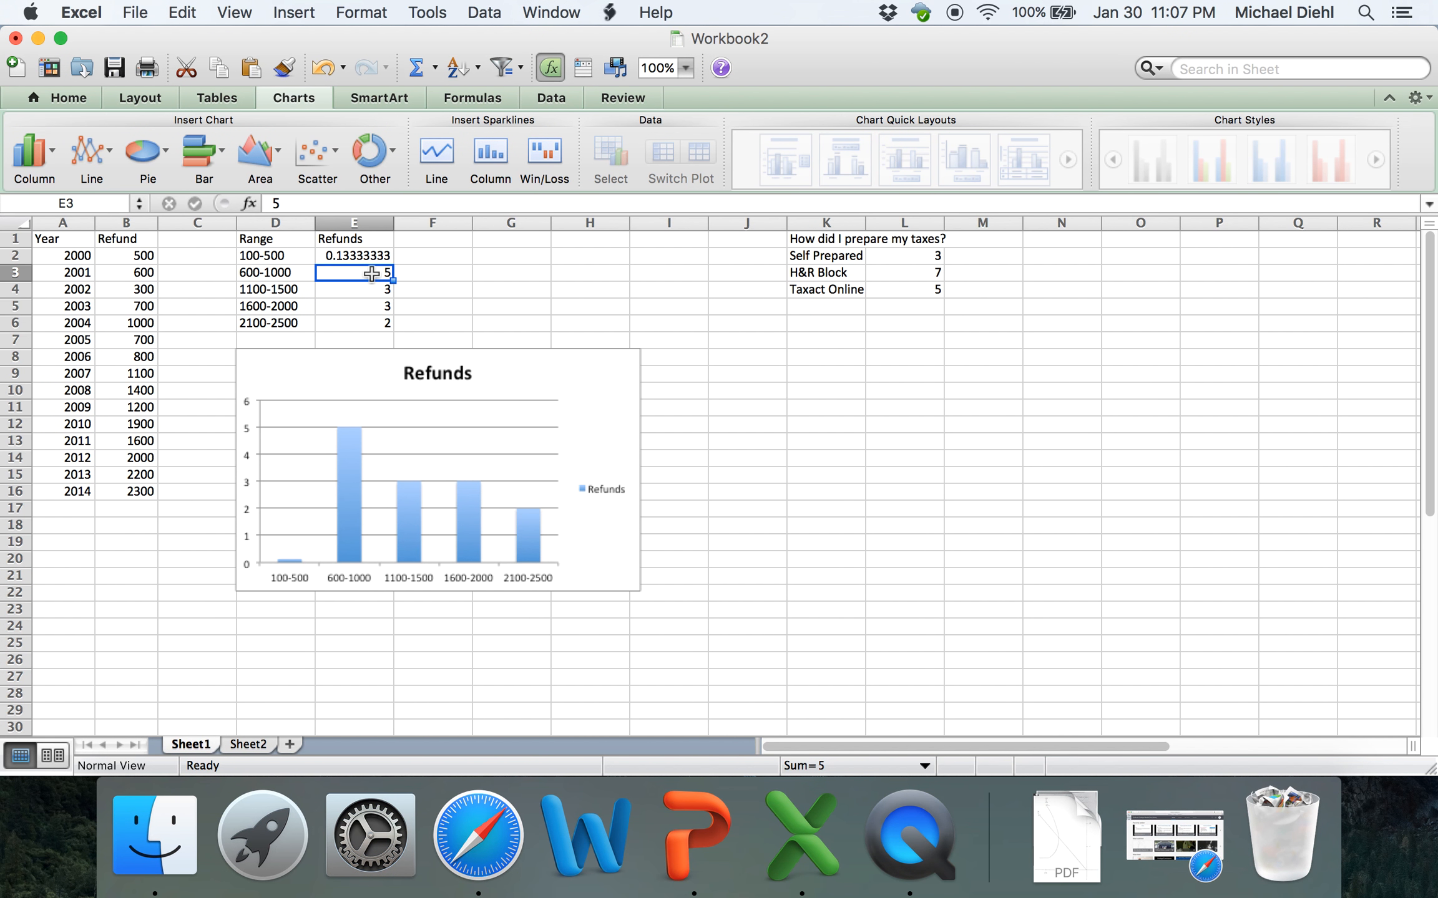
# - Convert the counts for 600-1000 and 1100-1500 to relative frequencies: =5/15 in E3 and =3/15 in E4
pyautogui.click(286, 204)
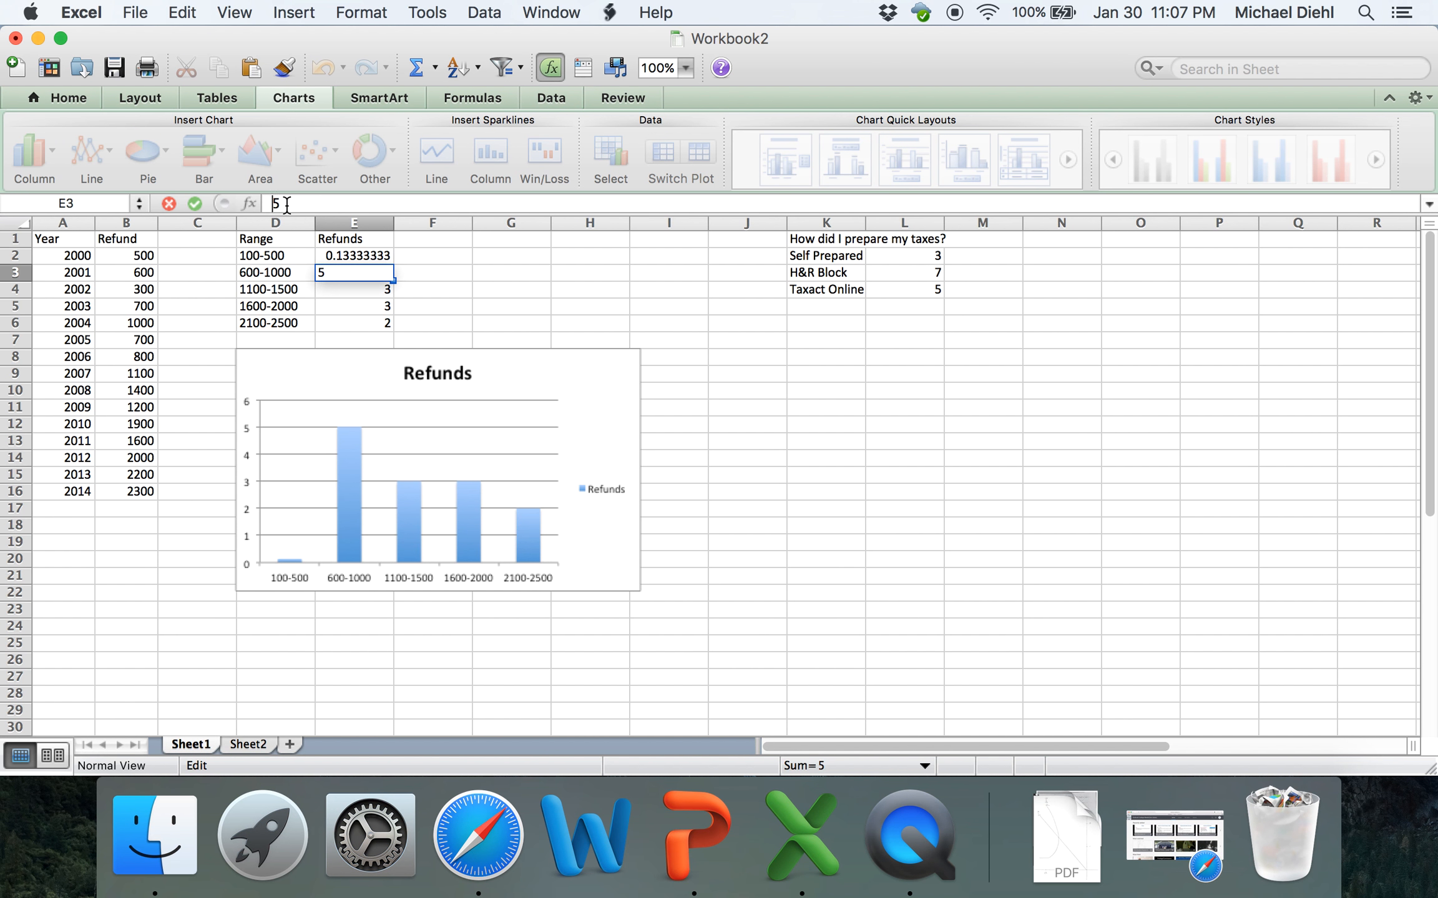
pyautogui.press('Left')
pyautogui.write('=')
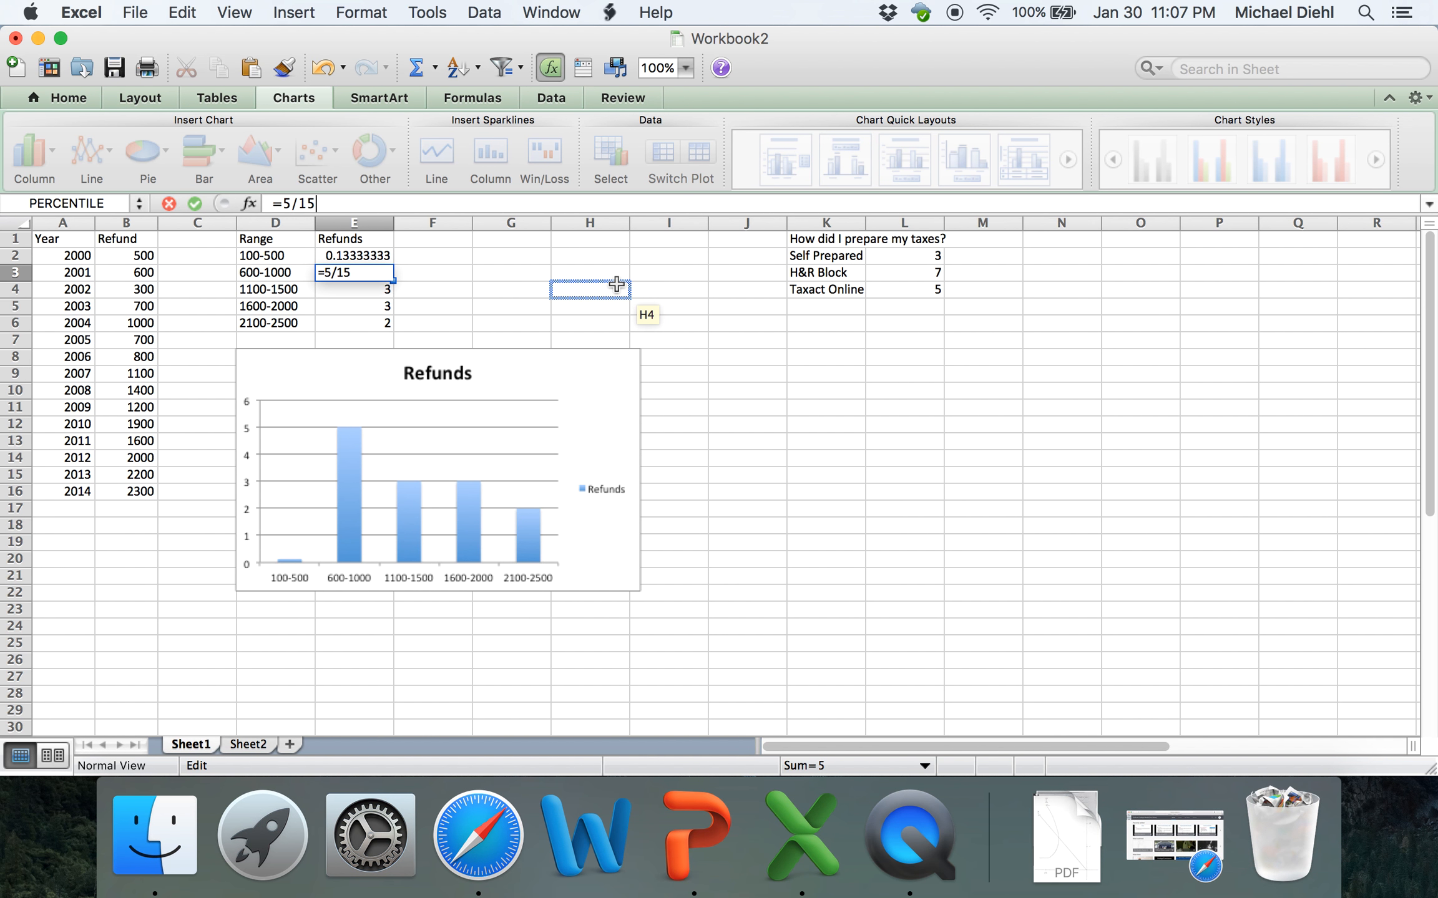
pyautogui.press('Return')
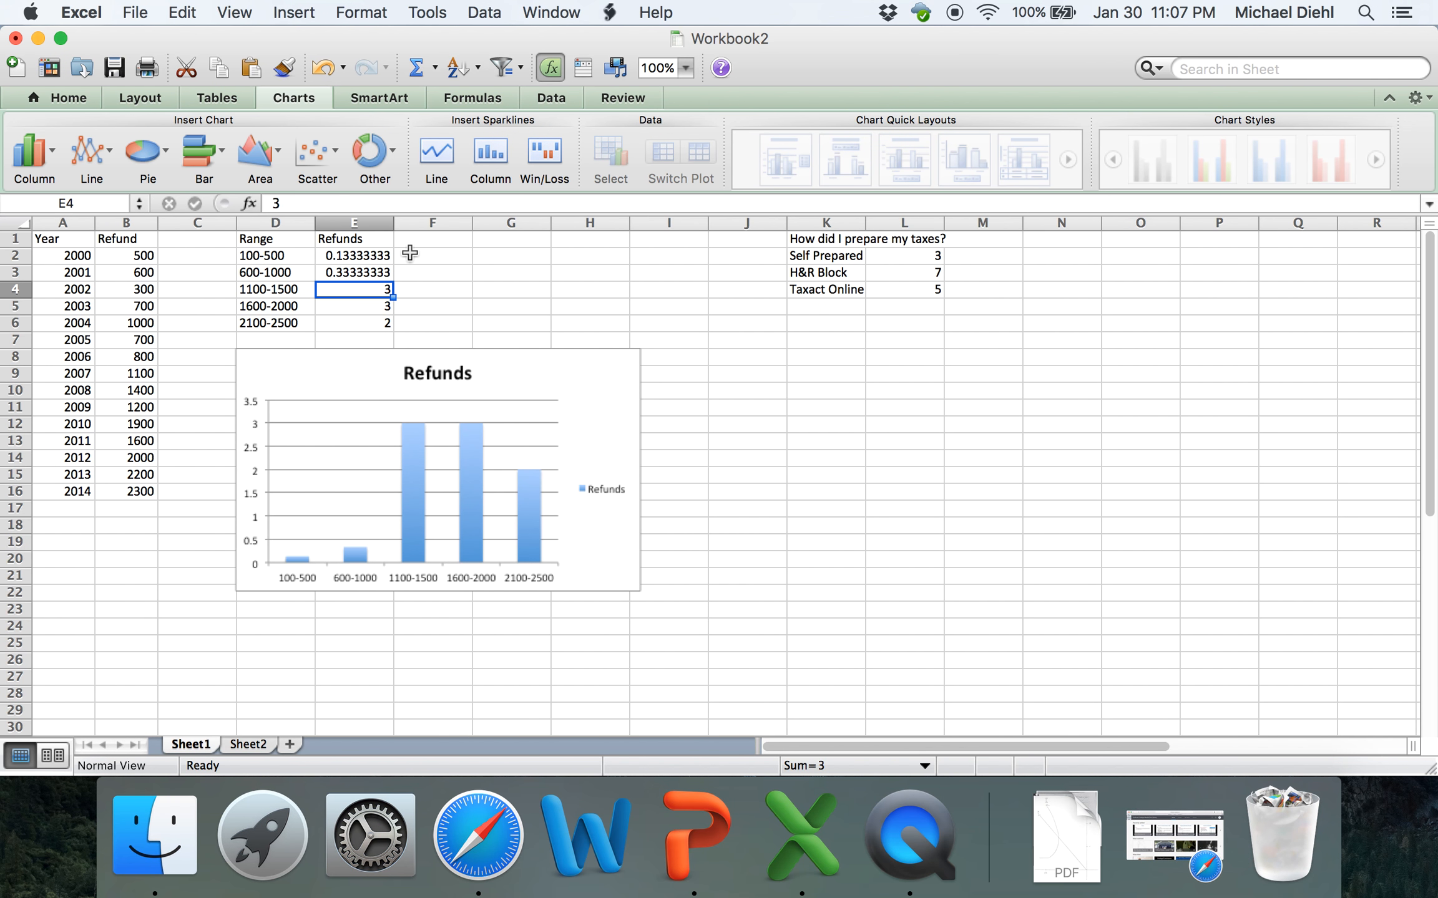
pyautogui.click(273, 201)
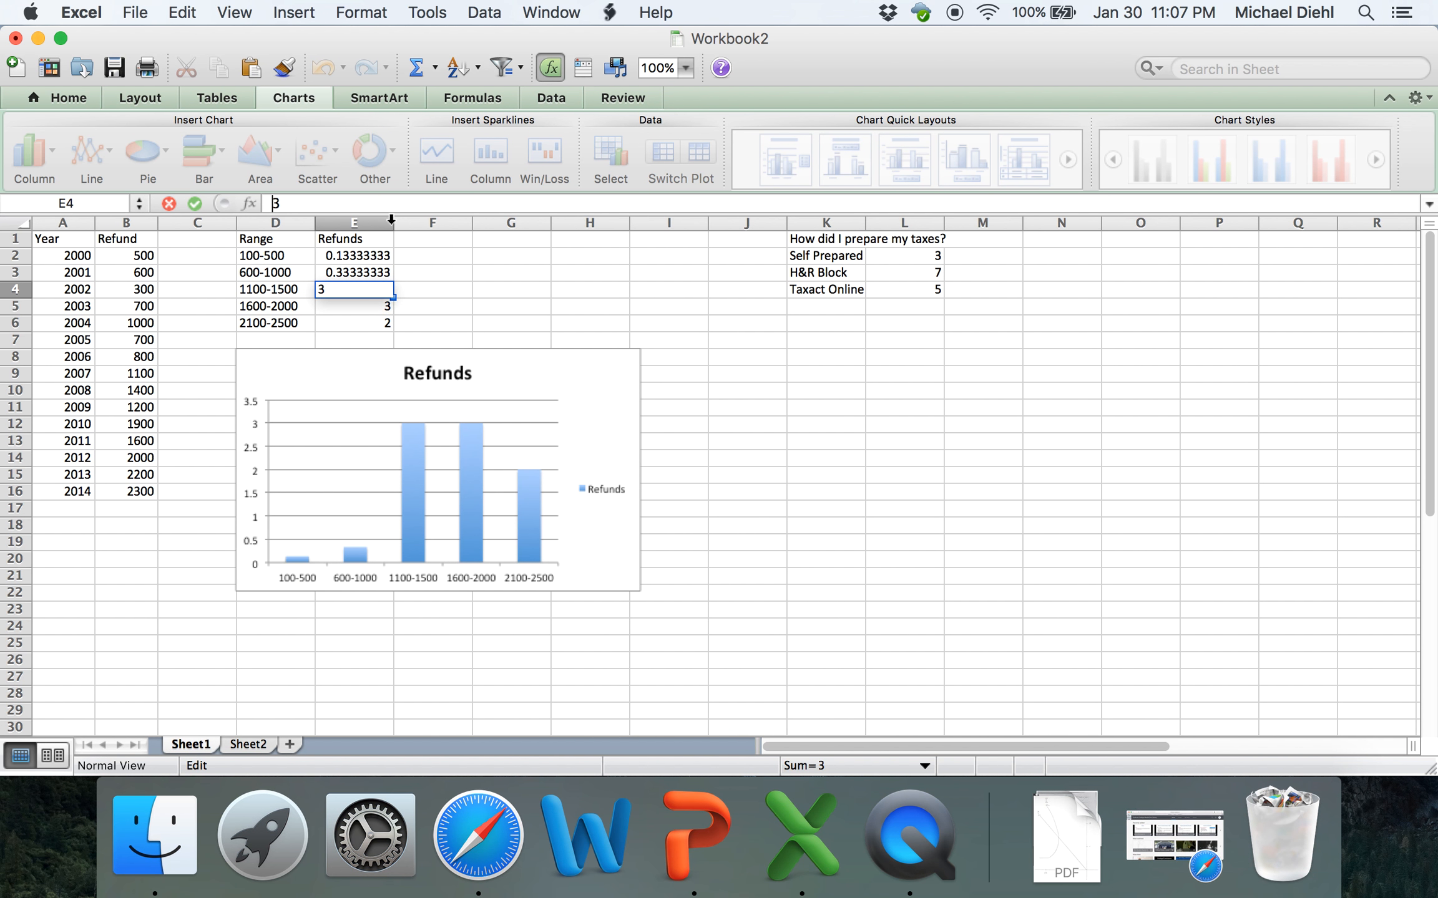
pyautogui.write('=3/15')
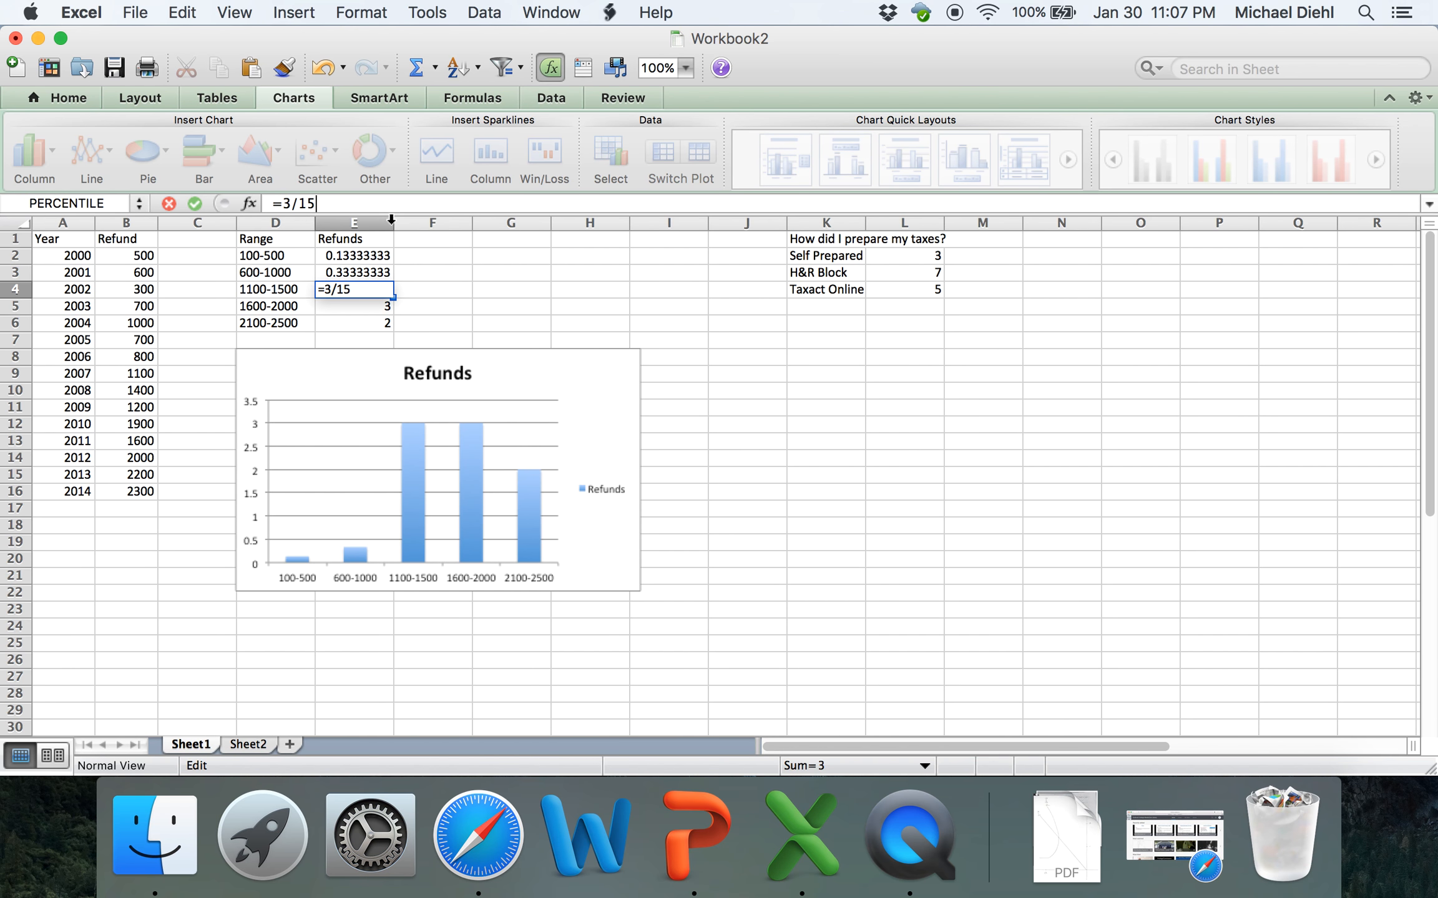
pyautogui.press('Return')
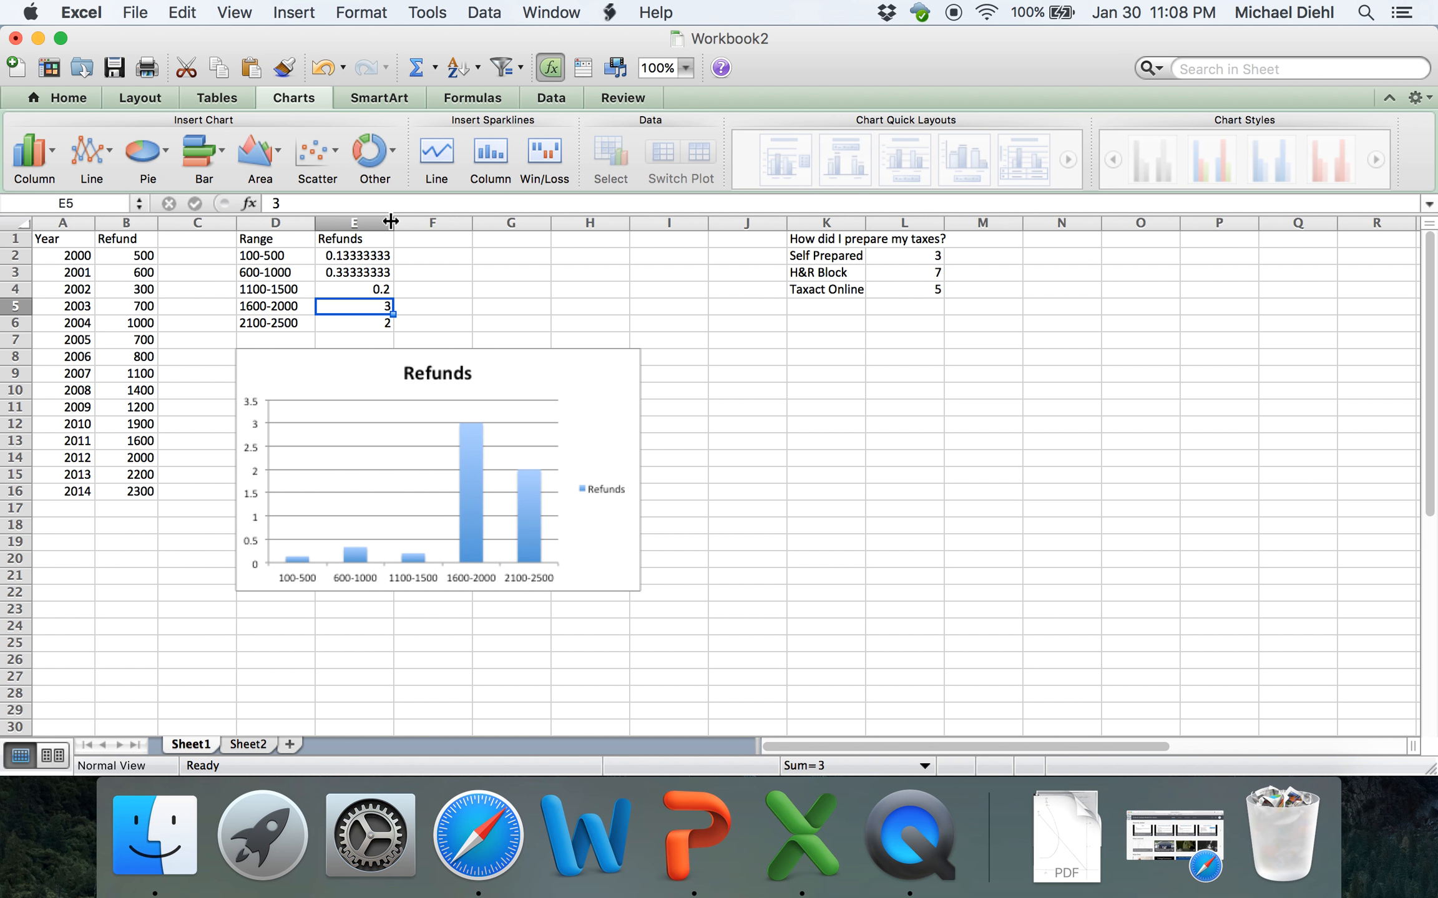
# - Complete the relative frequencies with .2 in E5 for 1600-2000 and =2/15 in E6 for 2100-2500
pyautogui.write('.2')
pyautogui.press('Return')
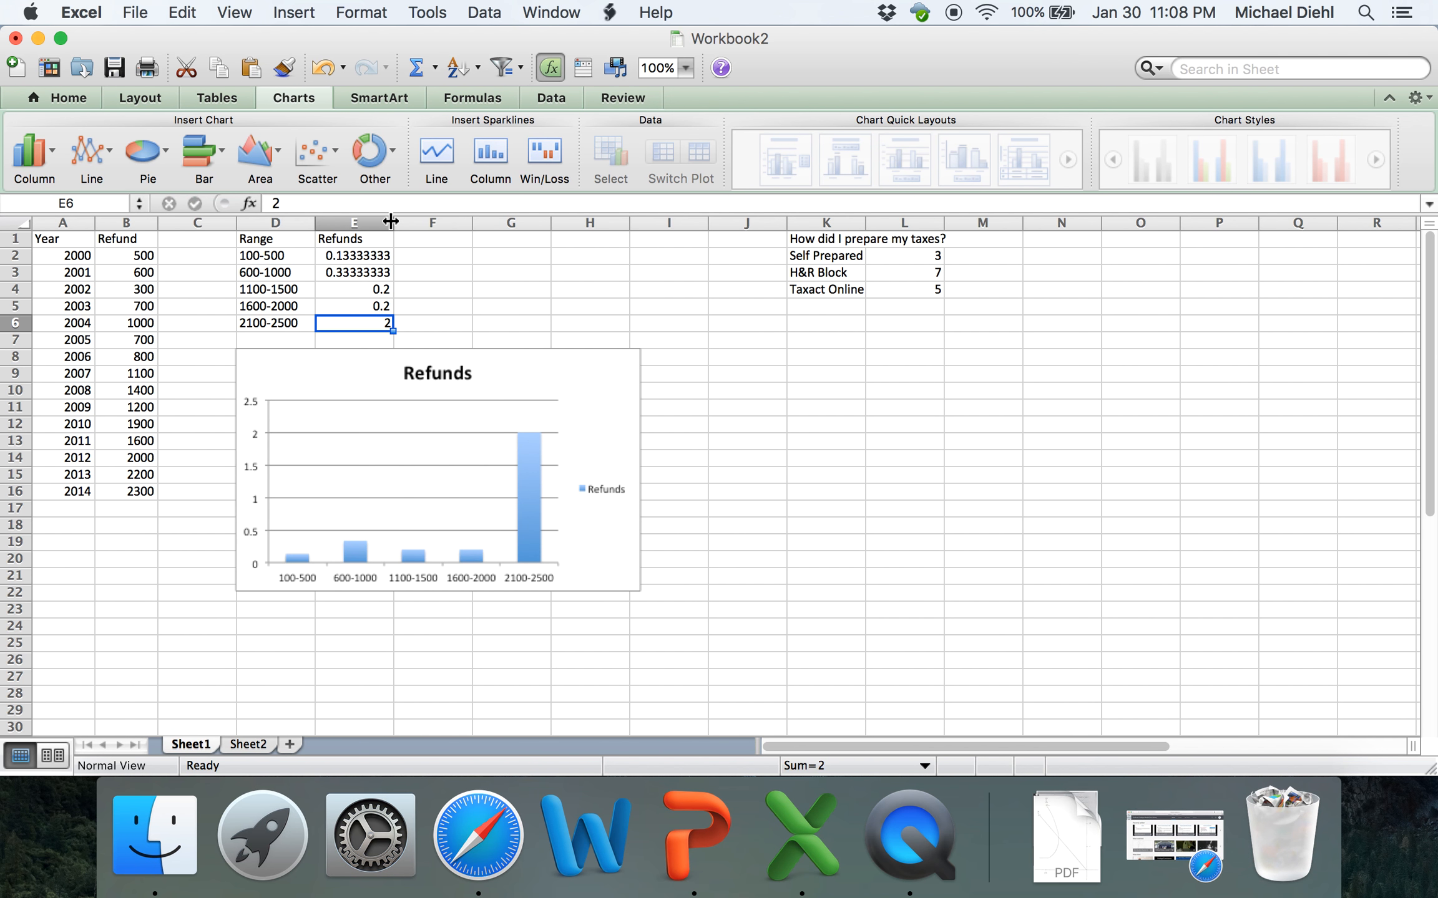
pyautogui.click(274, 203)
pyautogui.write('=2')
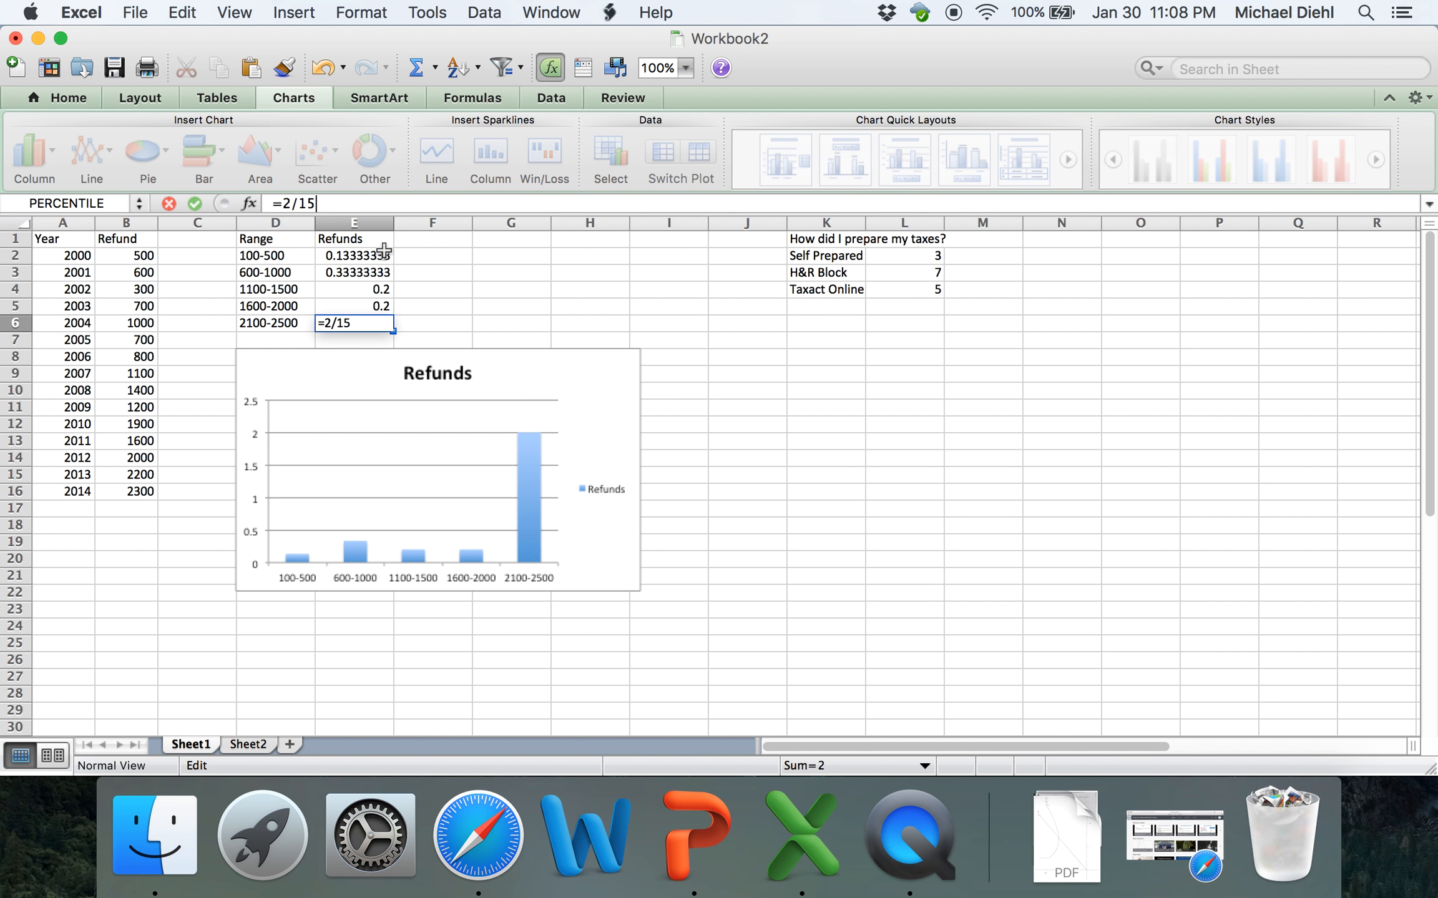
pyautogui.write('/15')
pyautogui.press('Return')
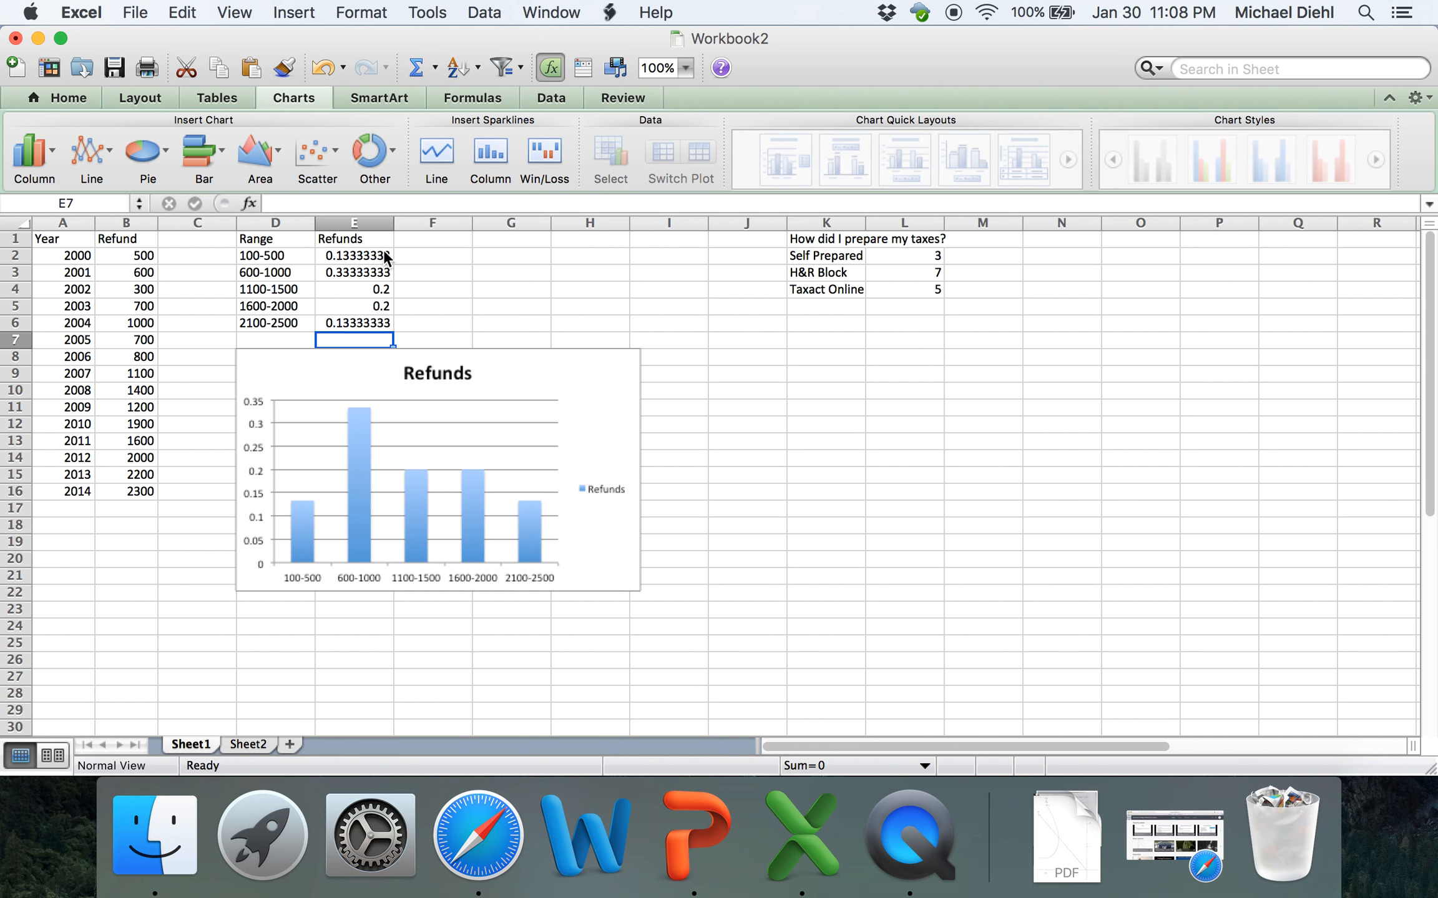
# - Delete the Refunds column chart and clear the contents of the range table in D1:E6
pyautogui.moveTo(370, 538)
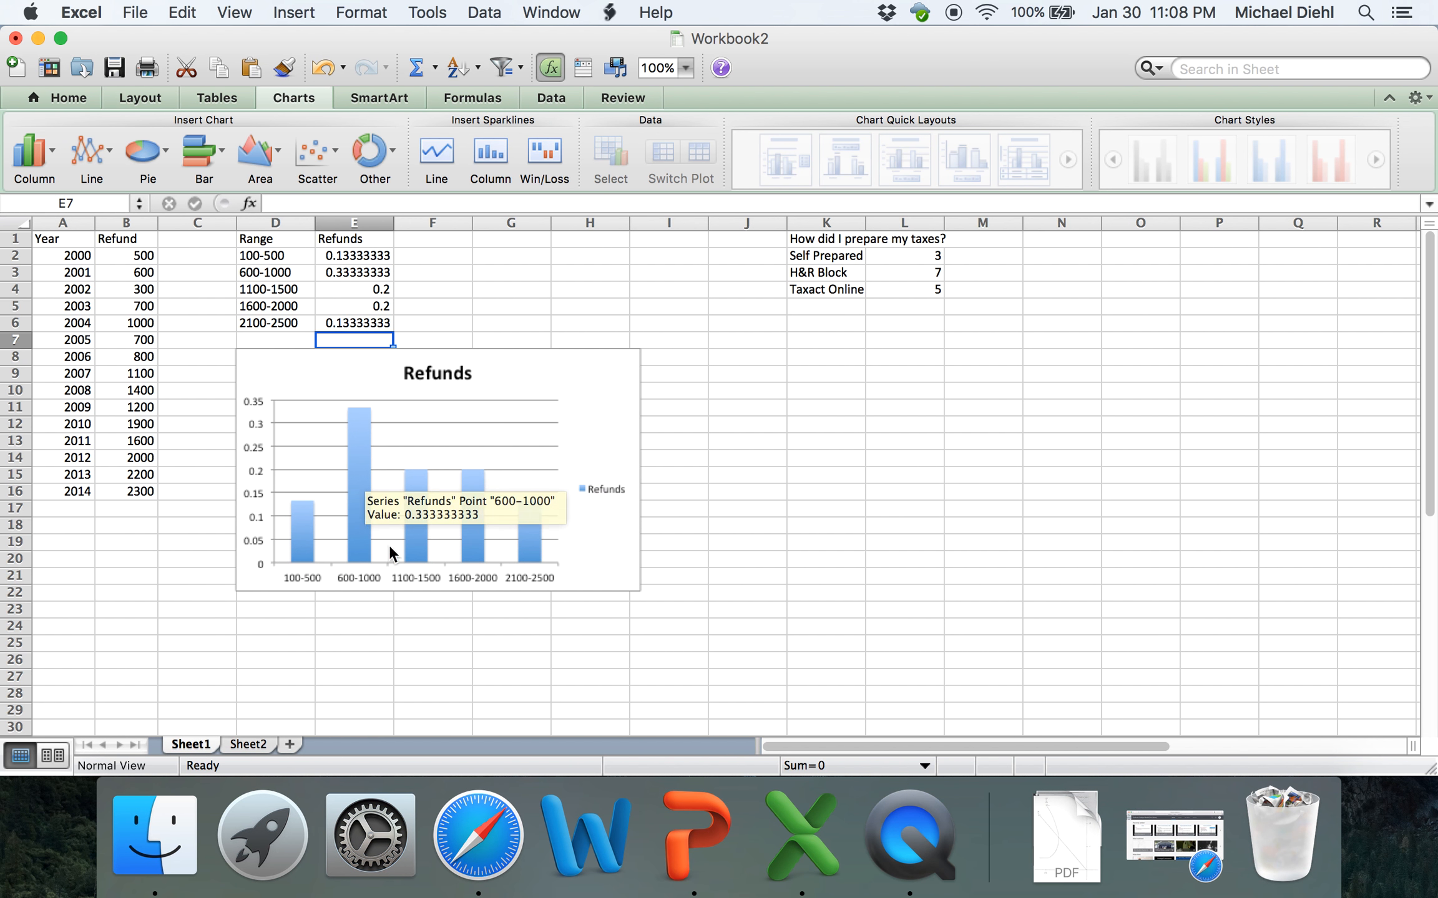
pyautogui.moveTo(494, 484)
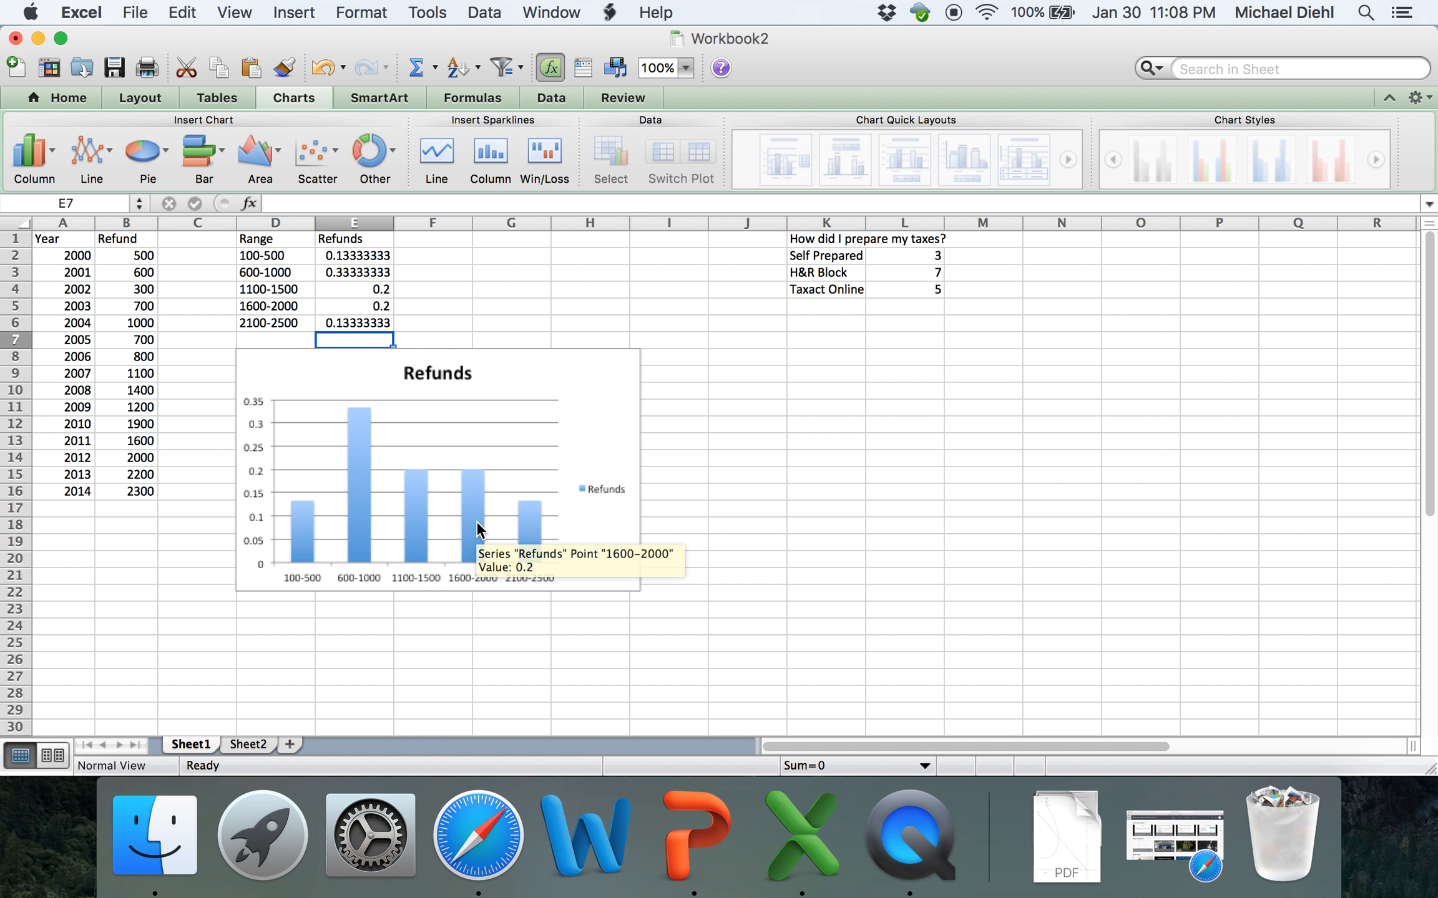
pyautogui.click(570, 352)
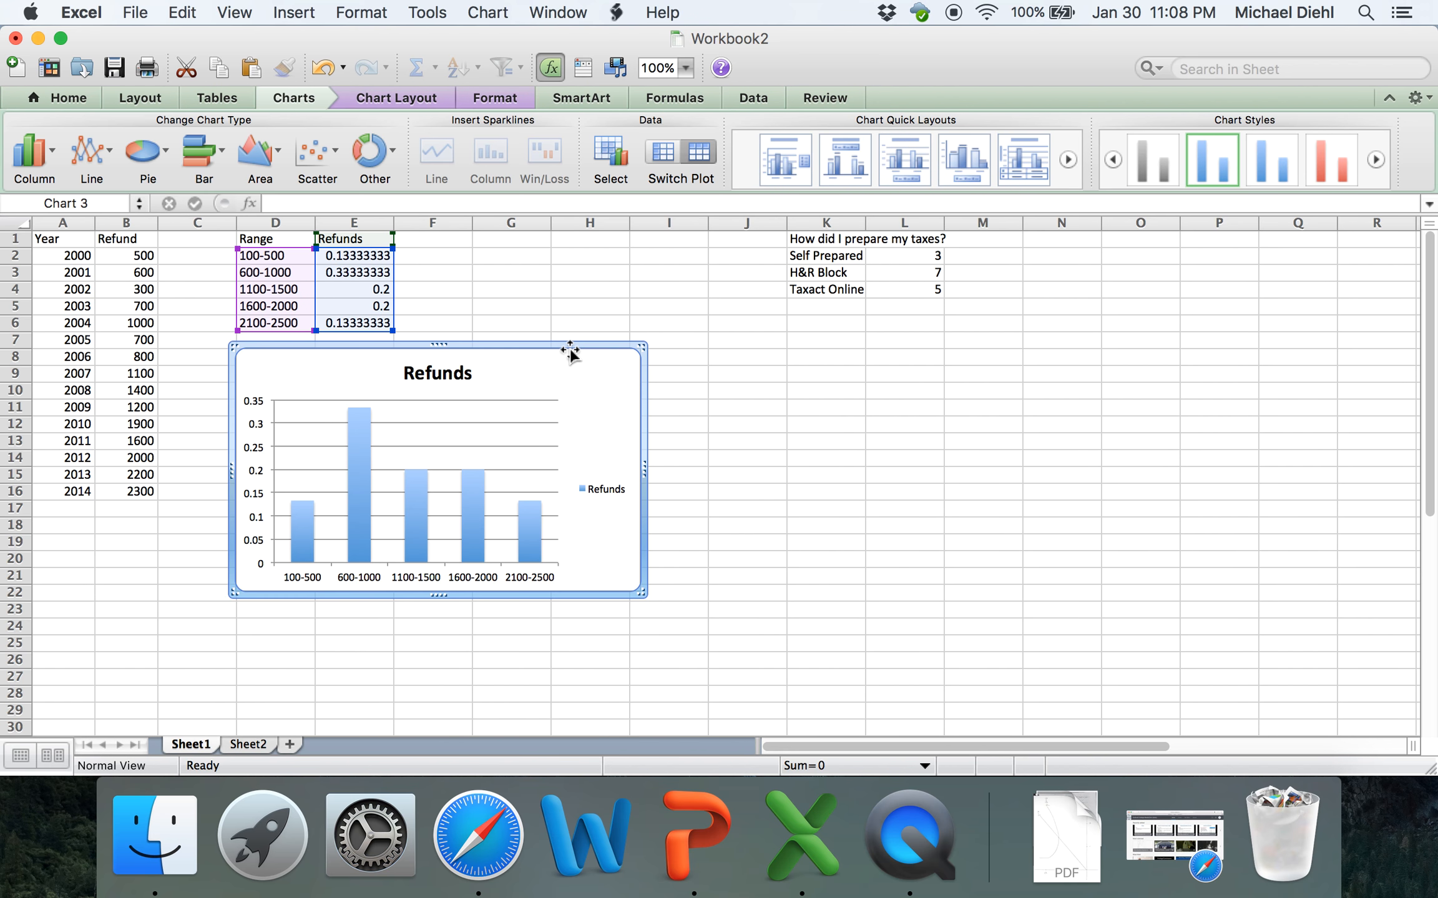
pyautogui.press('Delete')
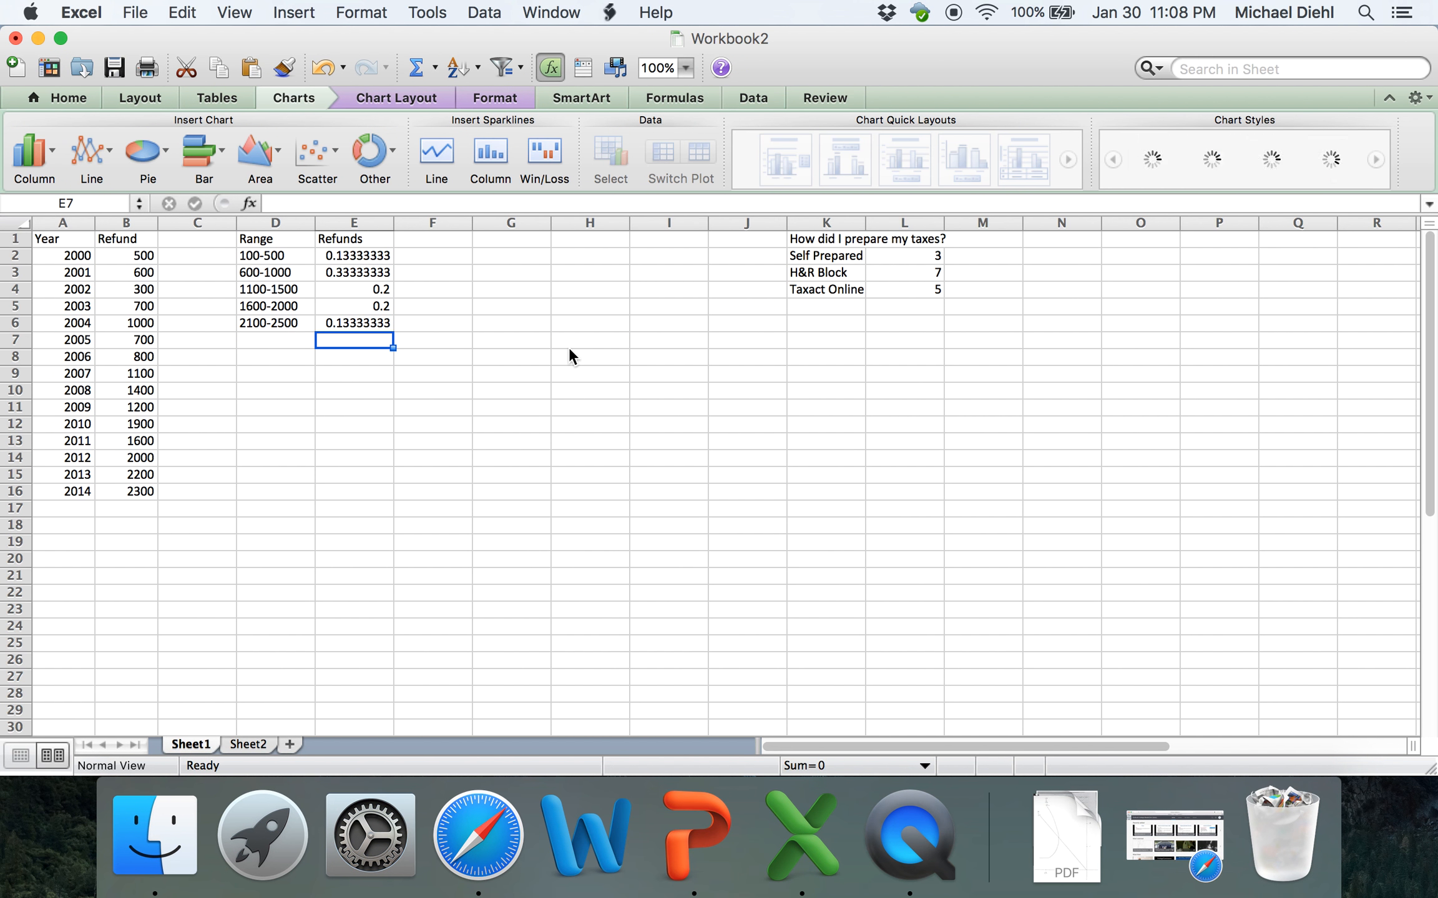
pyautogui.moveTo(249, 238); pyautogui.dragTo(377, 325)
pyautogui.rightClick(310, 289)
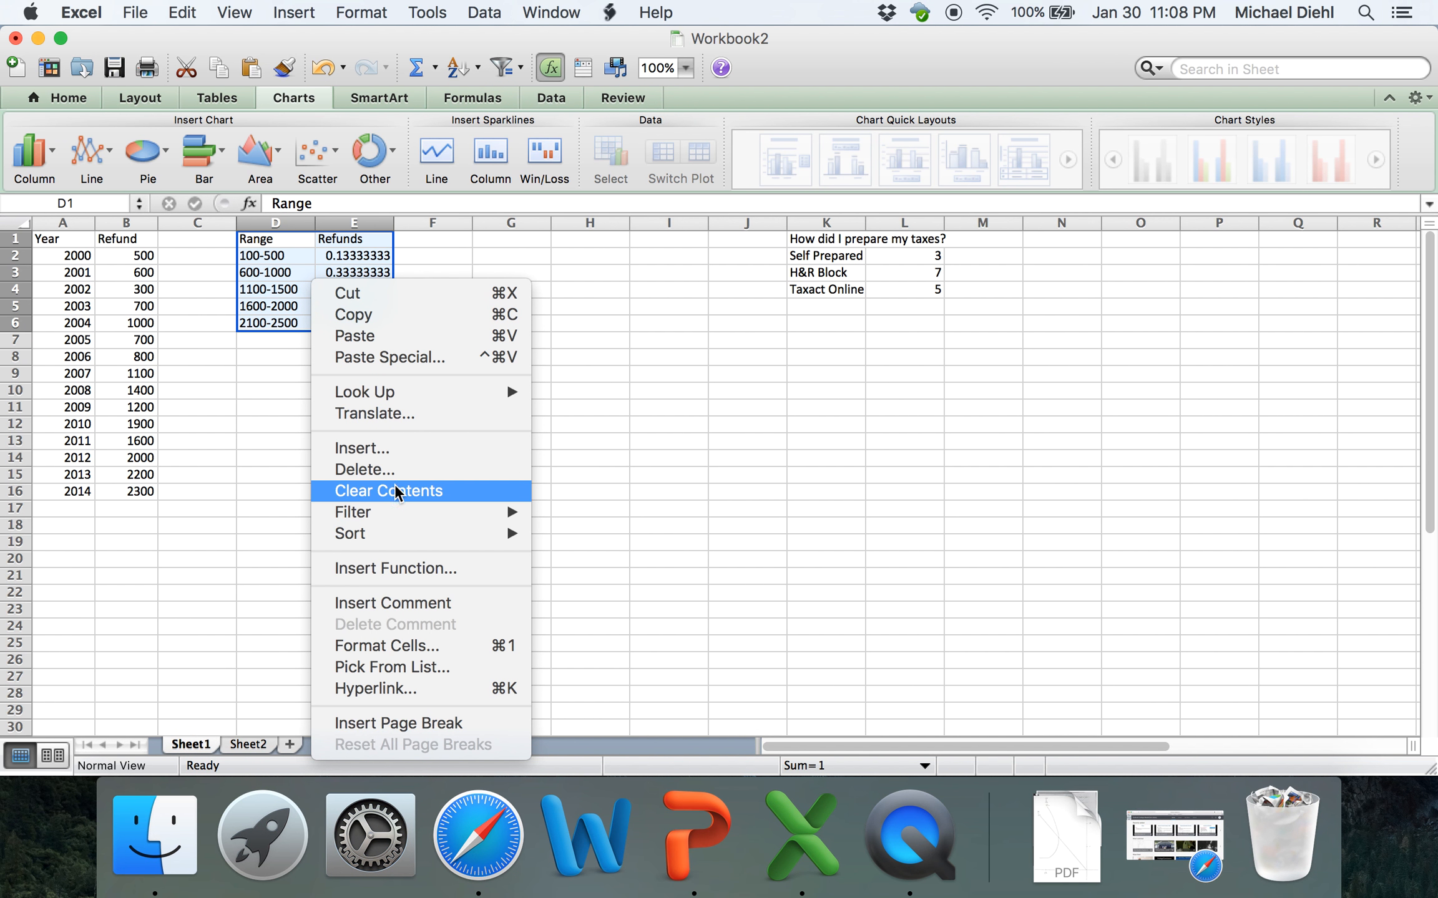
pyautogui.click(465, 493)
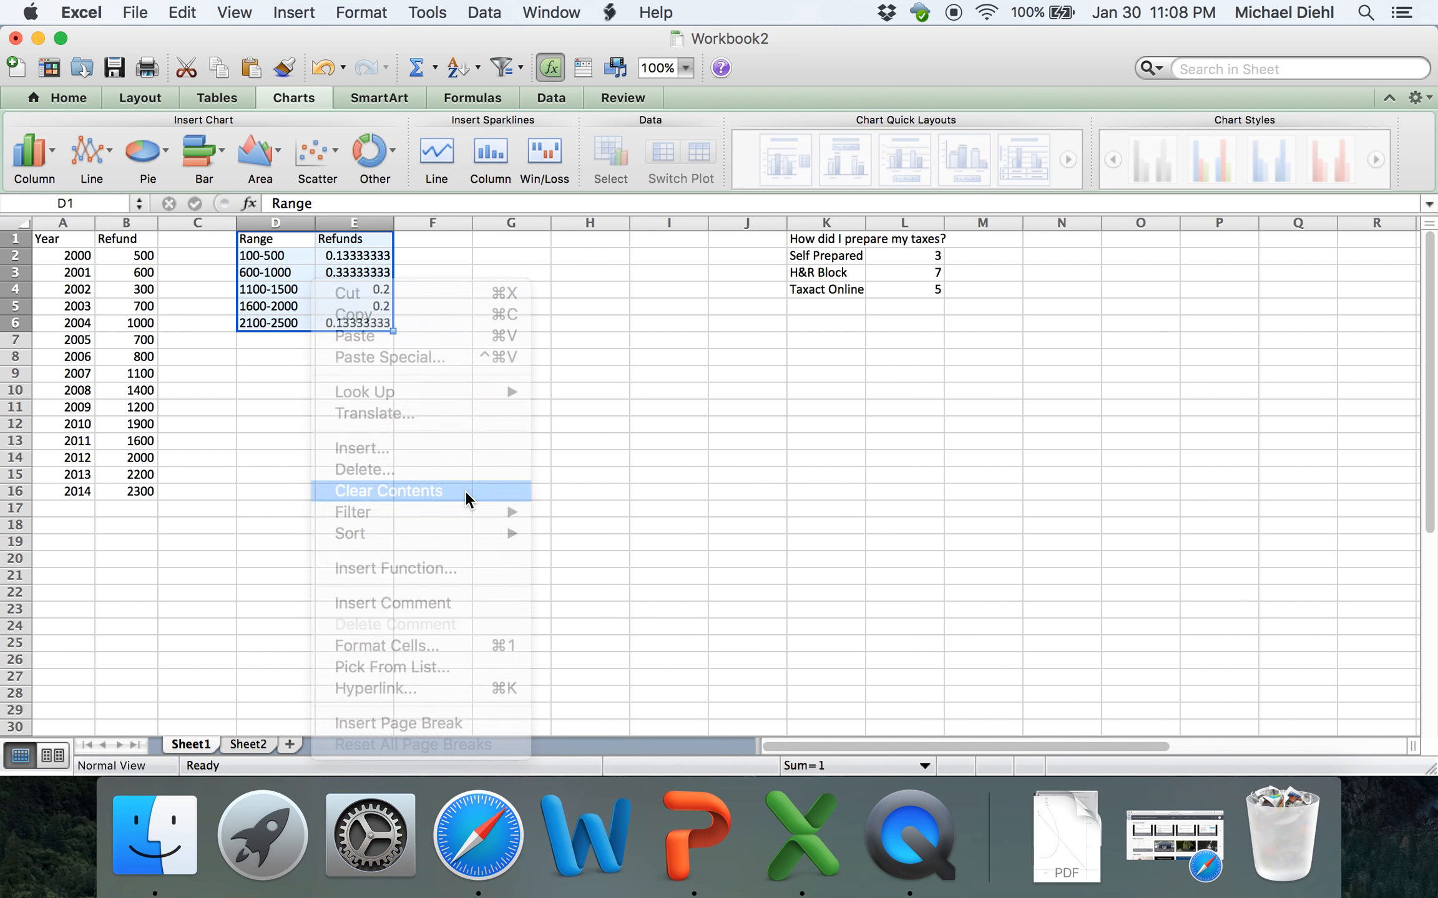
# - Try a 2-D pie chart of the tax-preparation table K1:L4 with its question heading included in the data
pyautogui.click(306, 457)
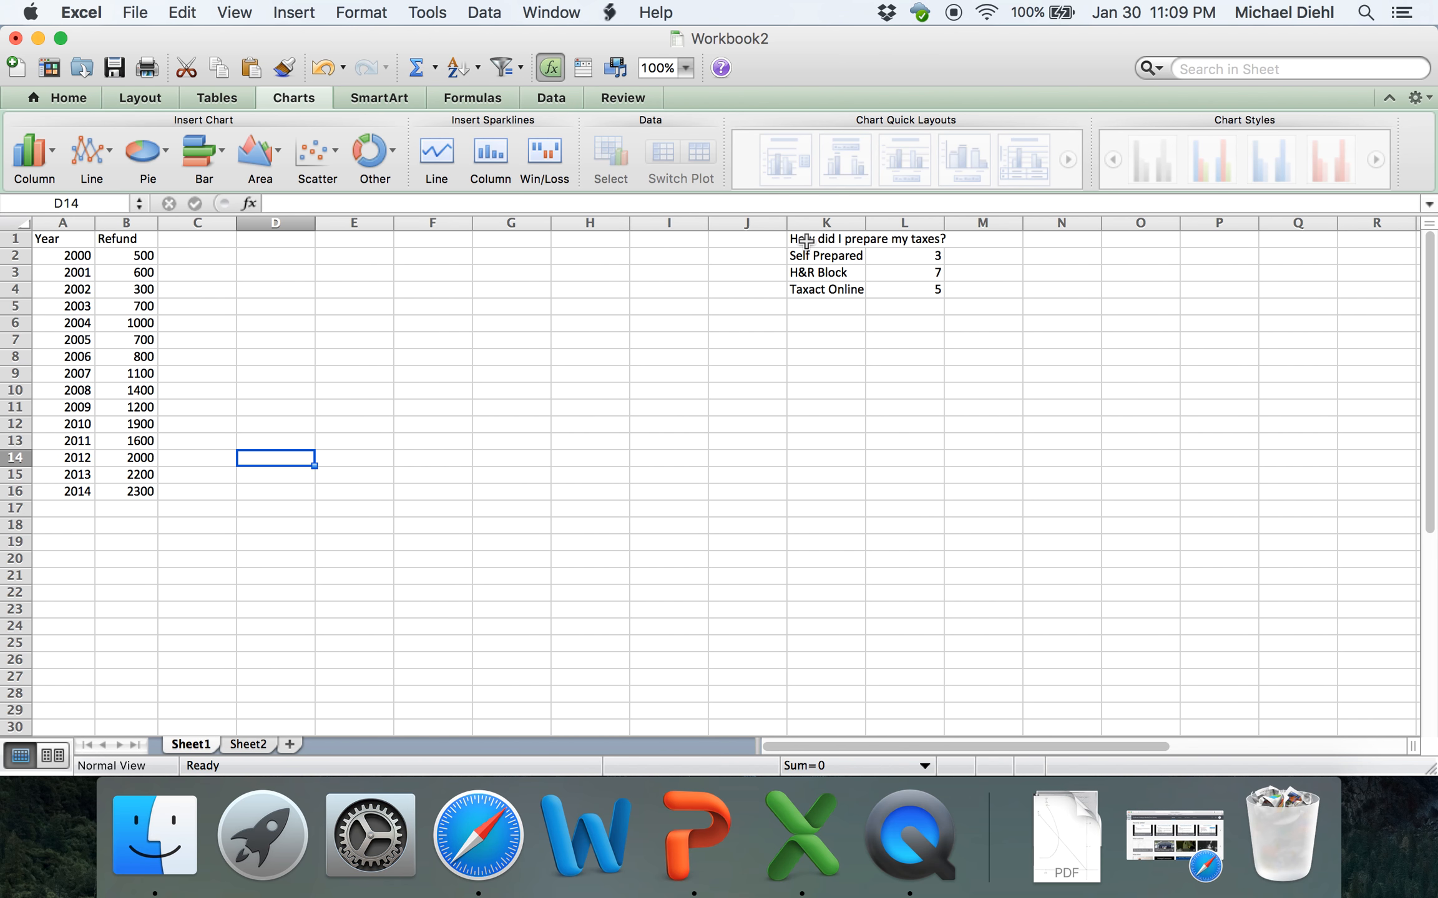
pyautogui.click(806, 240)
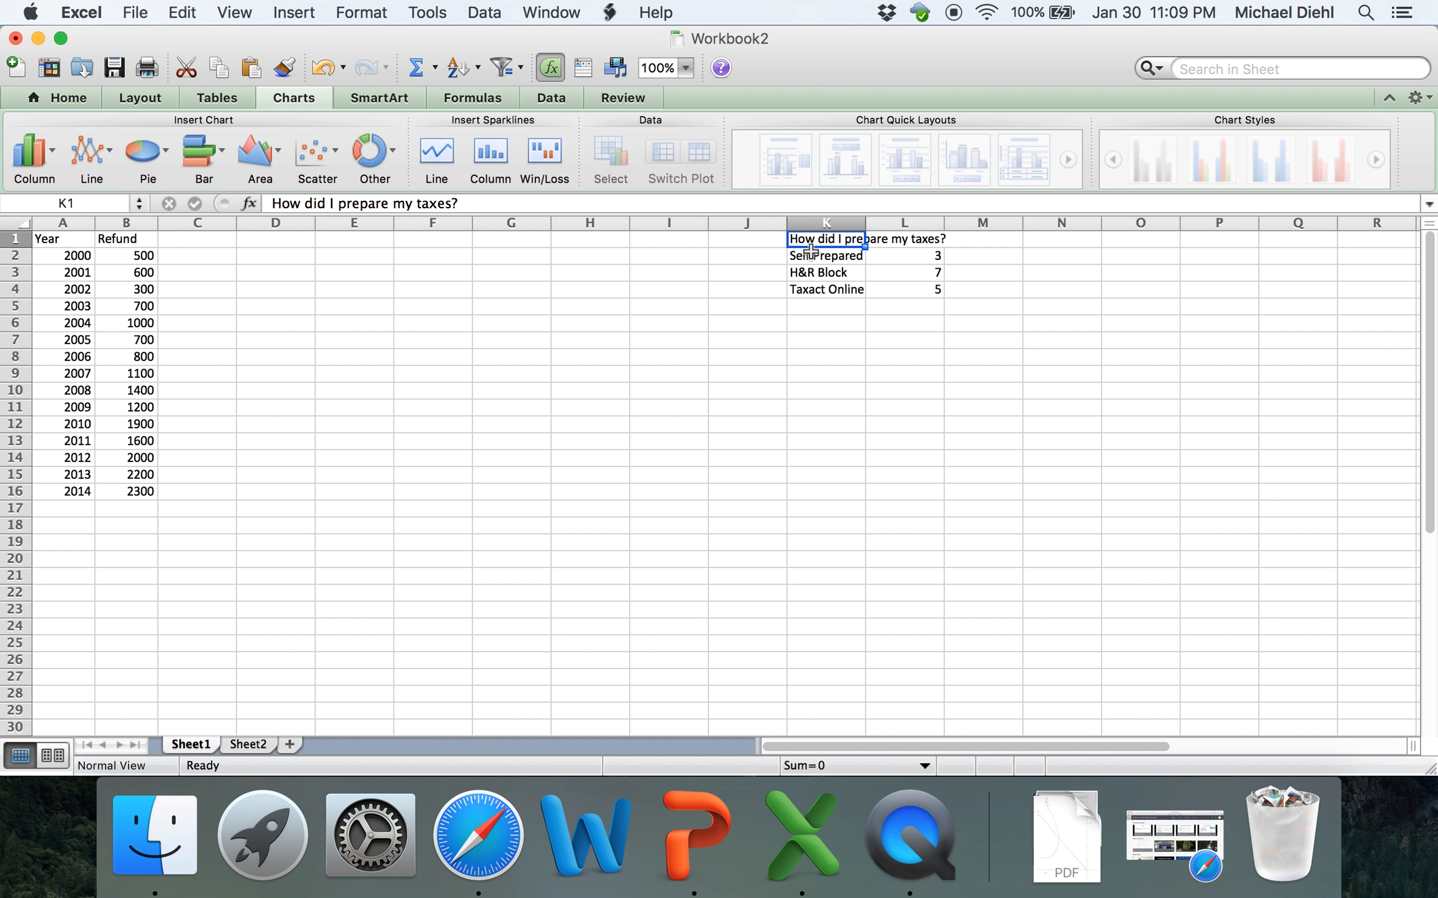
pyautogui.moveTo(811, 257); pyautogui.dragTo(924, 287)
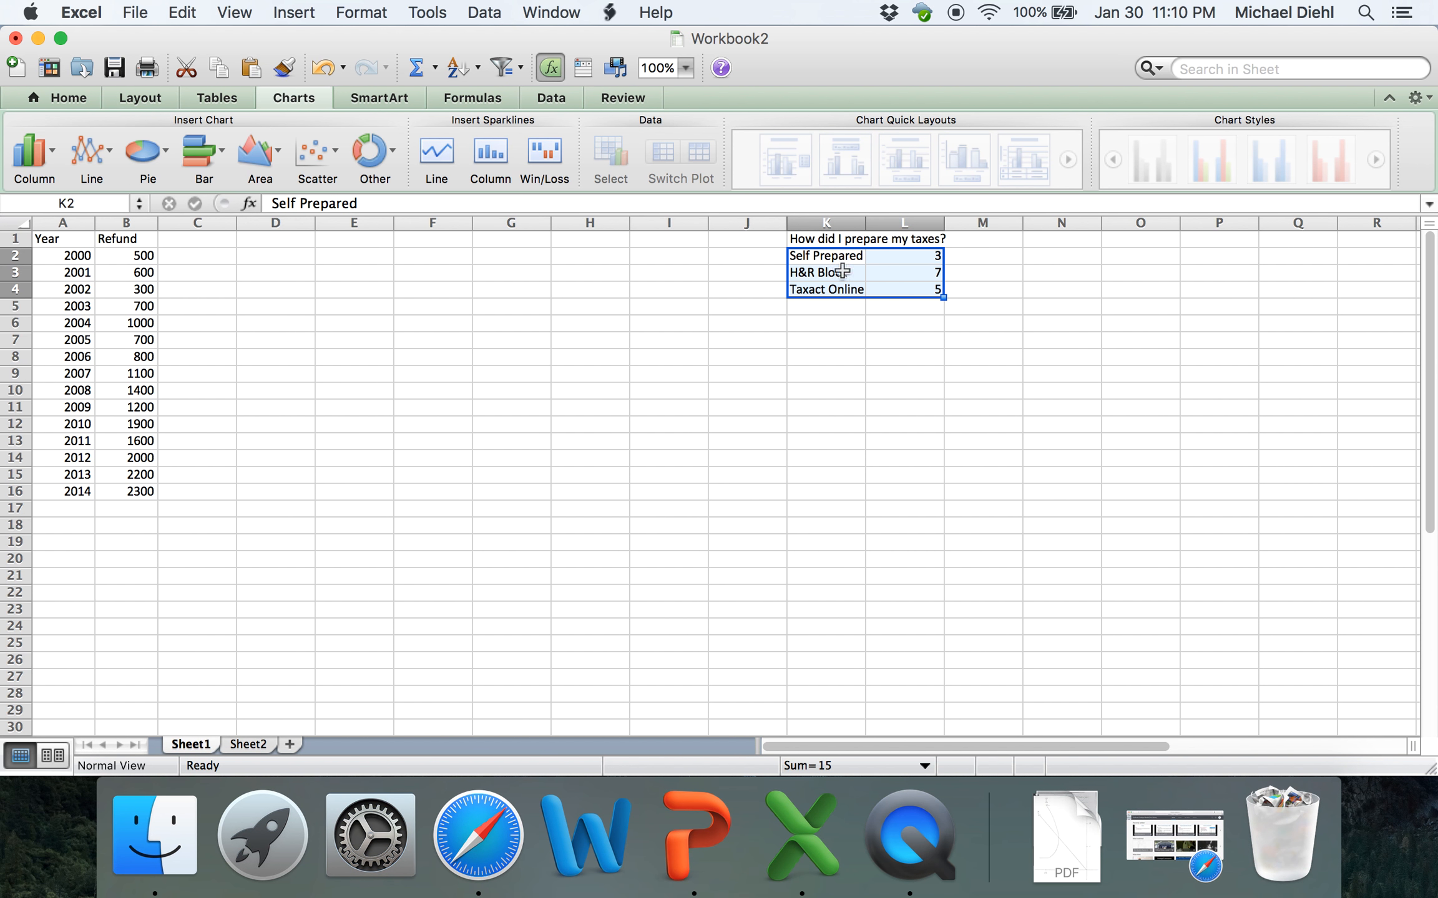
pyautogui.click(818, 235)
pyautogui.moveTo(821, 235); pyautogui.dragTo(930, 284)
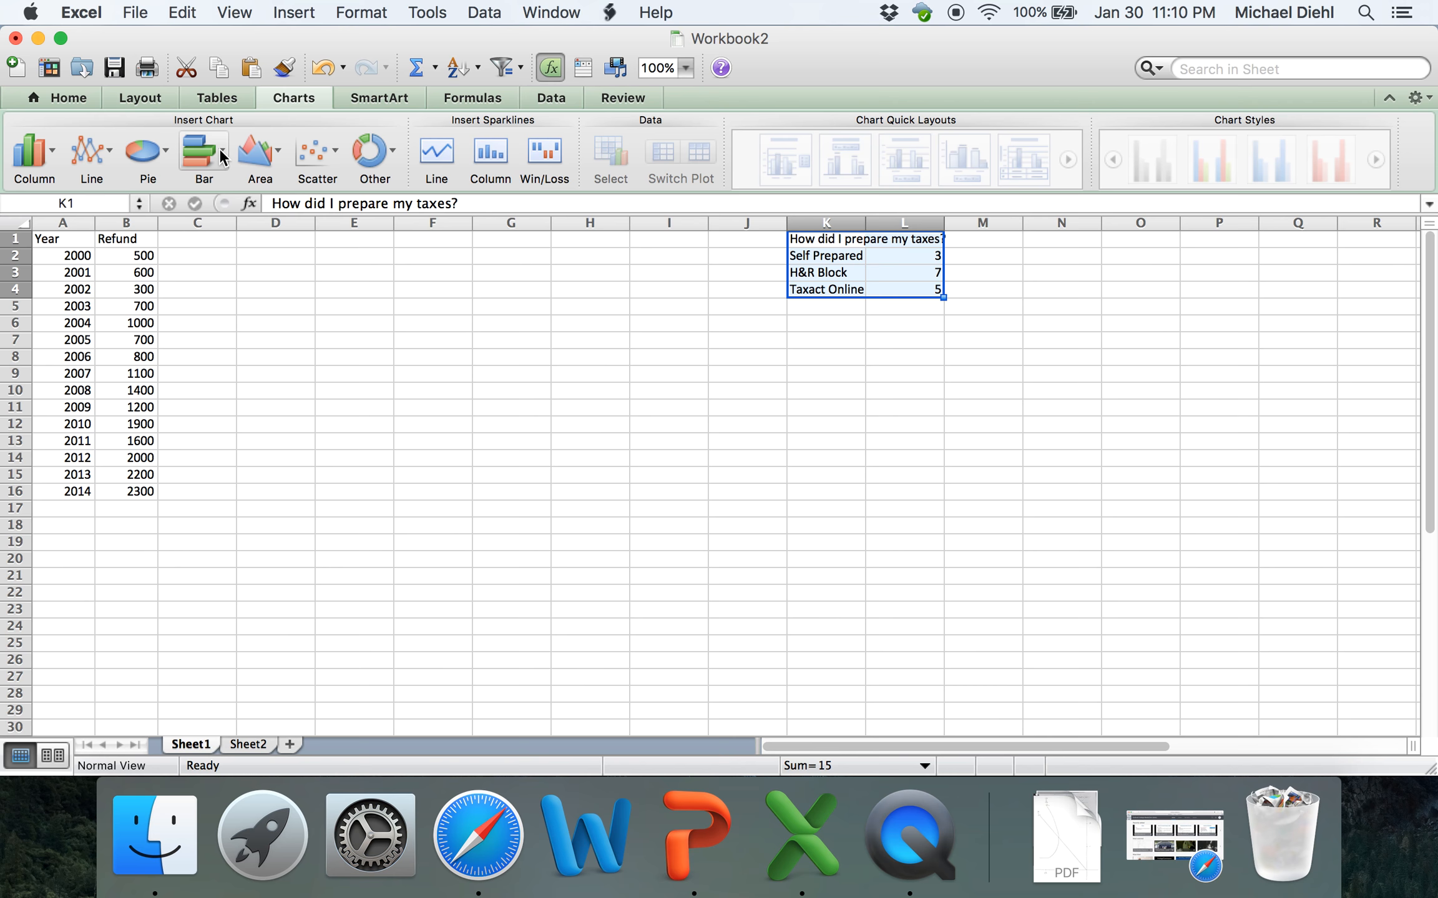
pyautogui.click(295, 11)
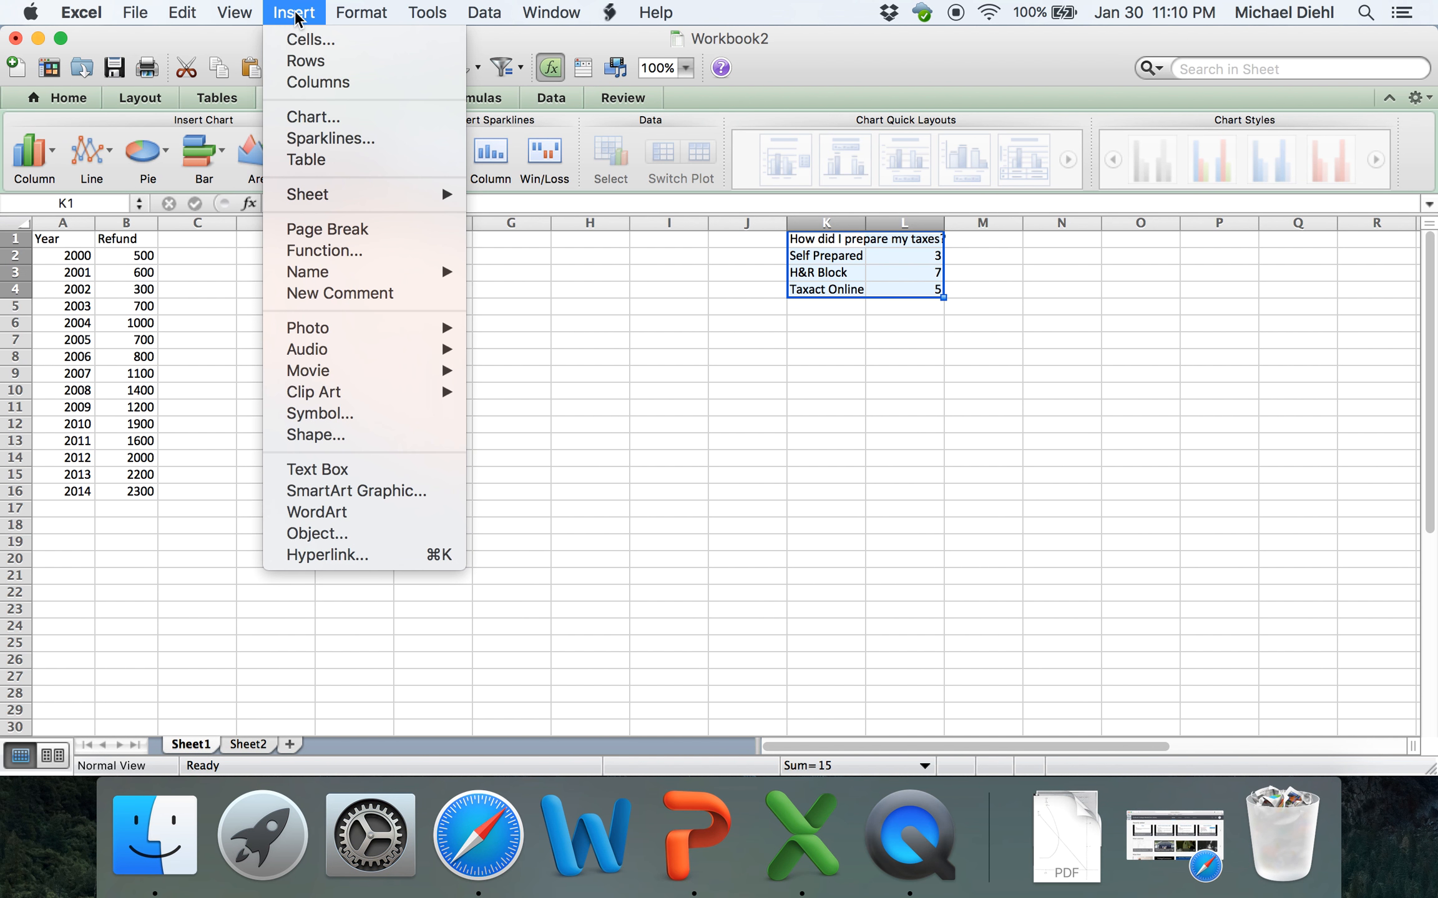
pyautogui.click(311, 114)
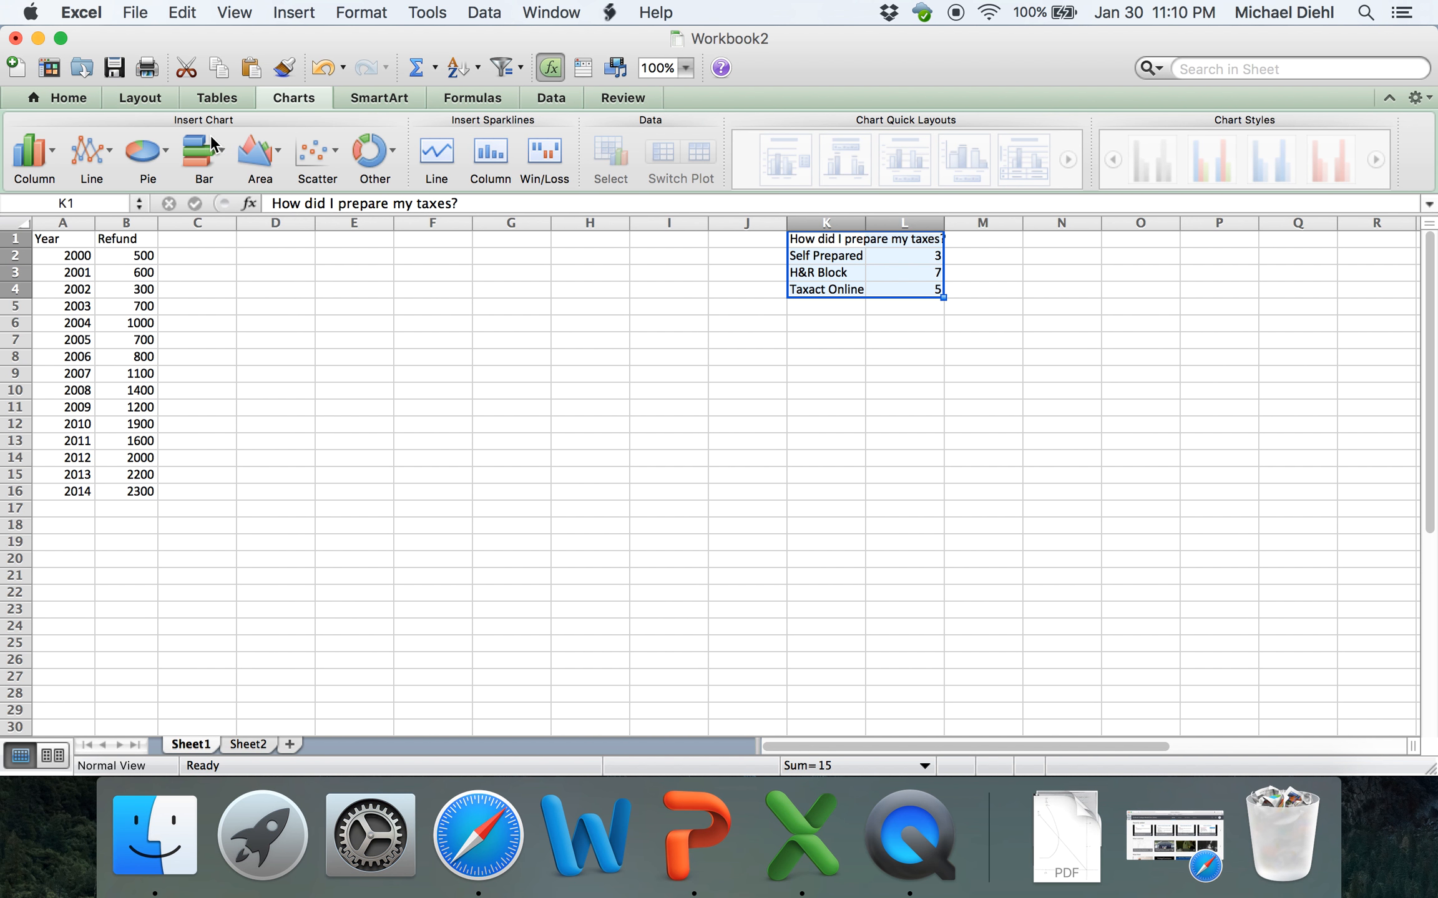
pyautogui.click(153, 151)
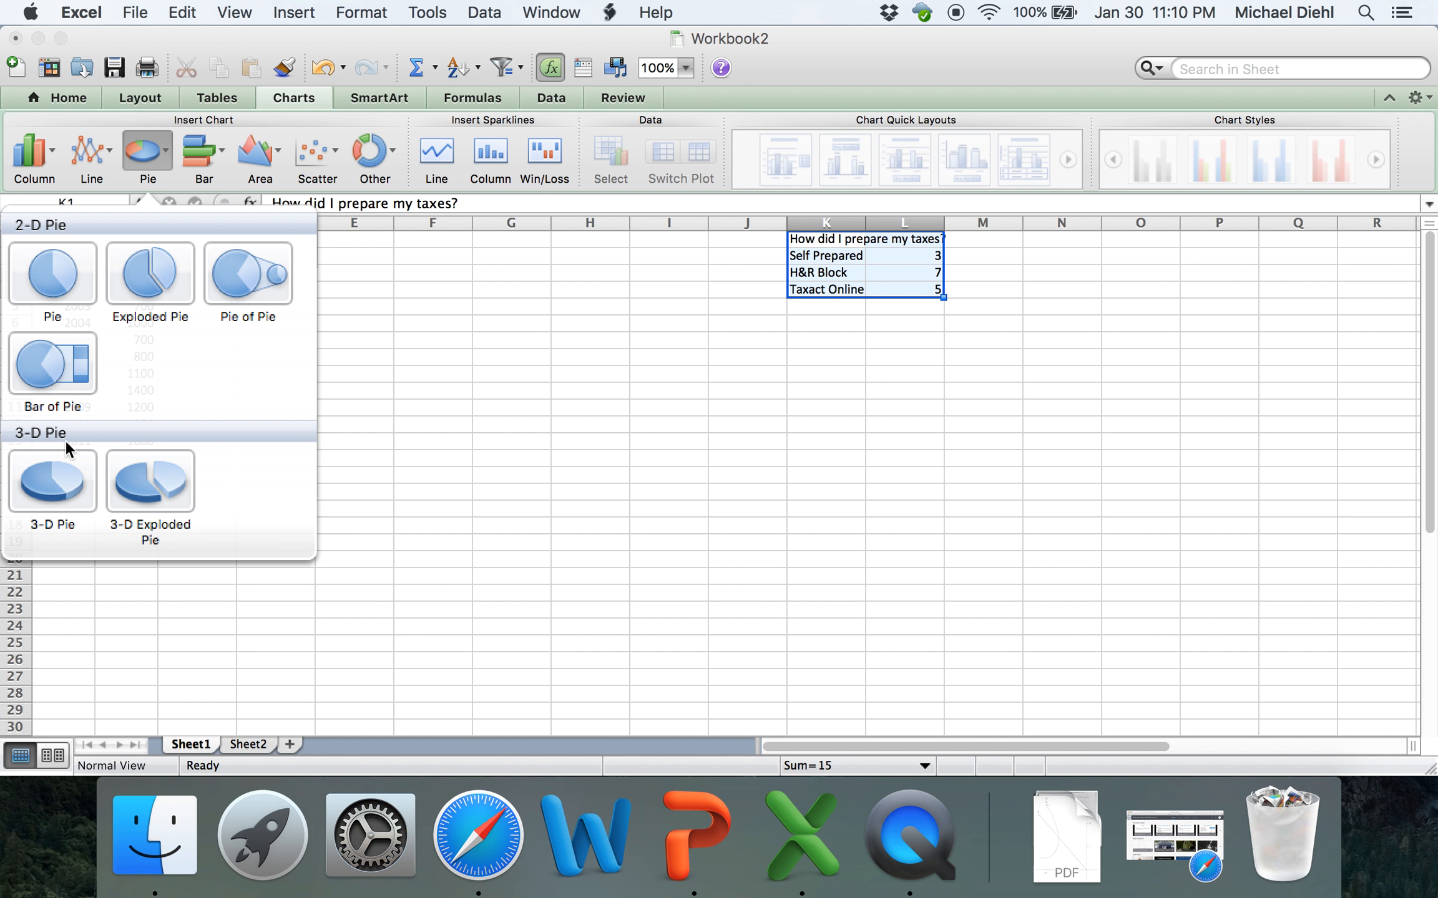
pyautogui.click(78, 283)
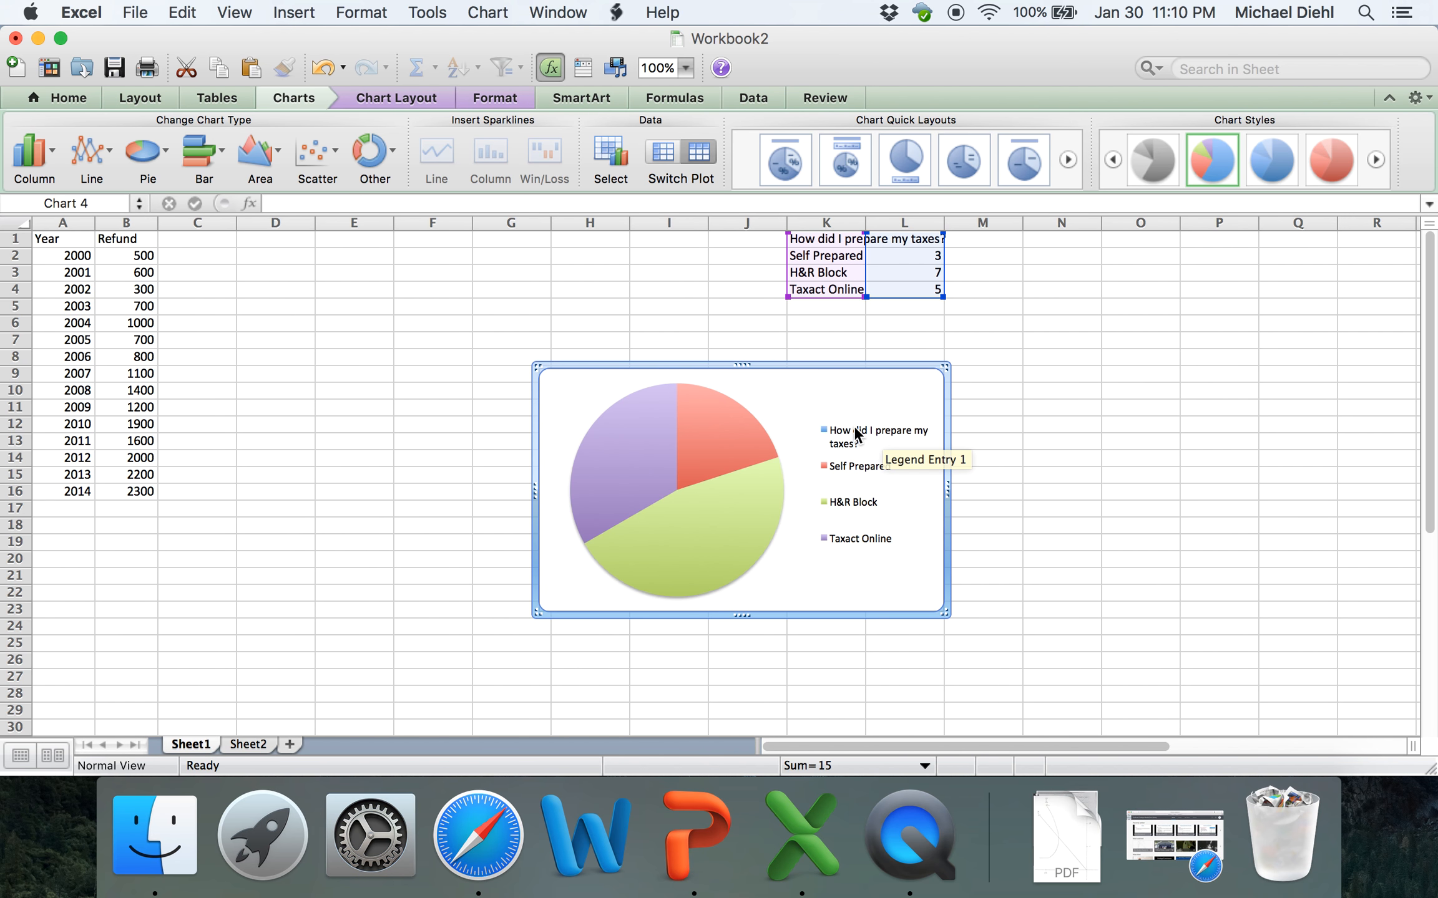
pyautogui.click(852, 251)
pyautogui.click(726, 371)
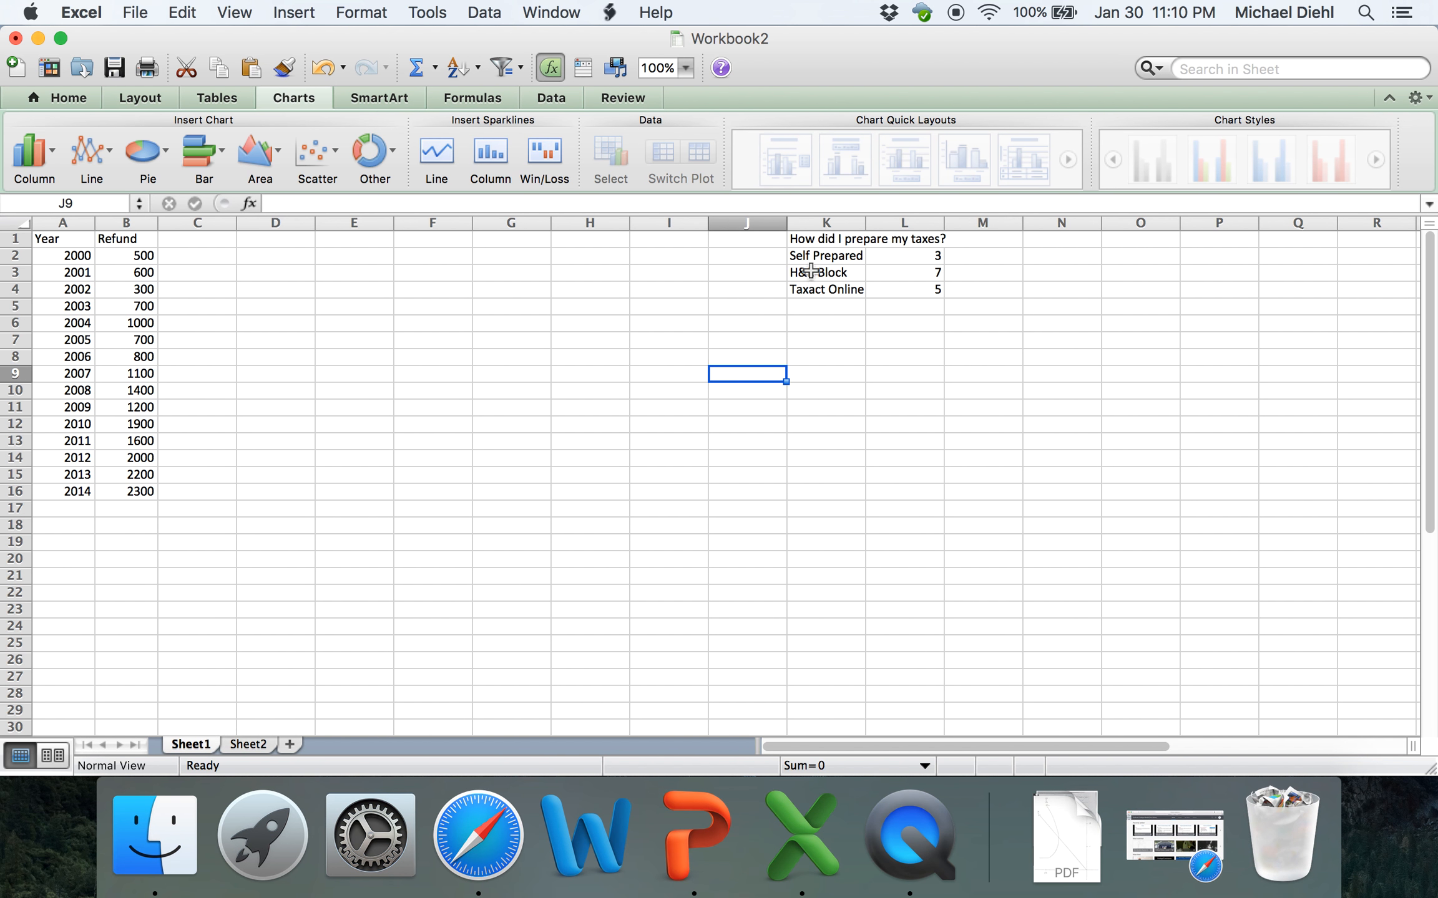
# - Insert a 2-D pie chart of the tax-preparation methods and counts in K2:L4 and add data labels to its slices
pyautogui.moveTo(800, 256); pyautogui.dragTo(886, 292)
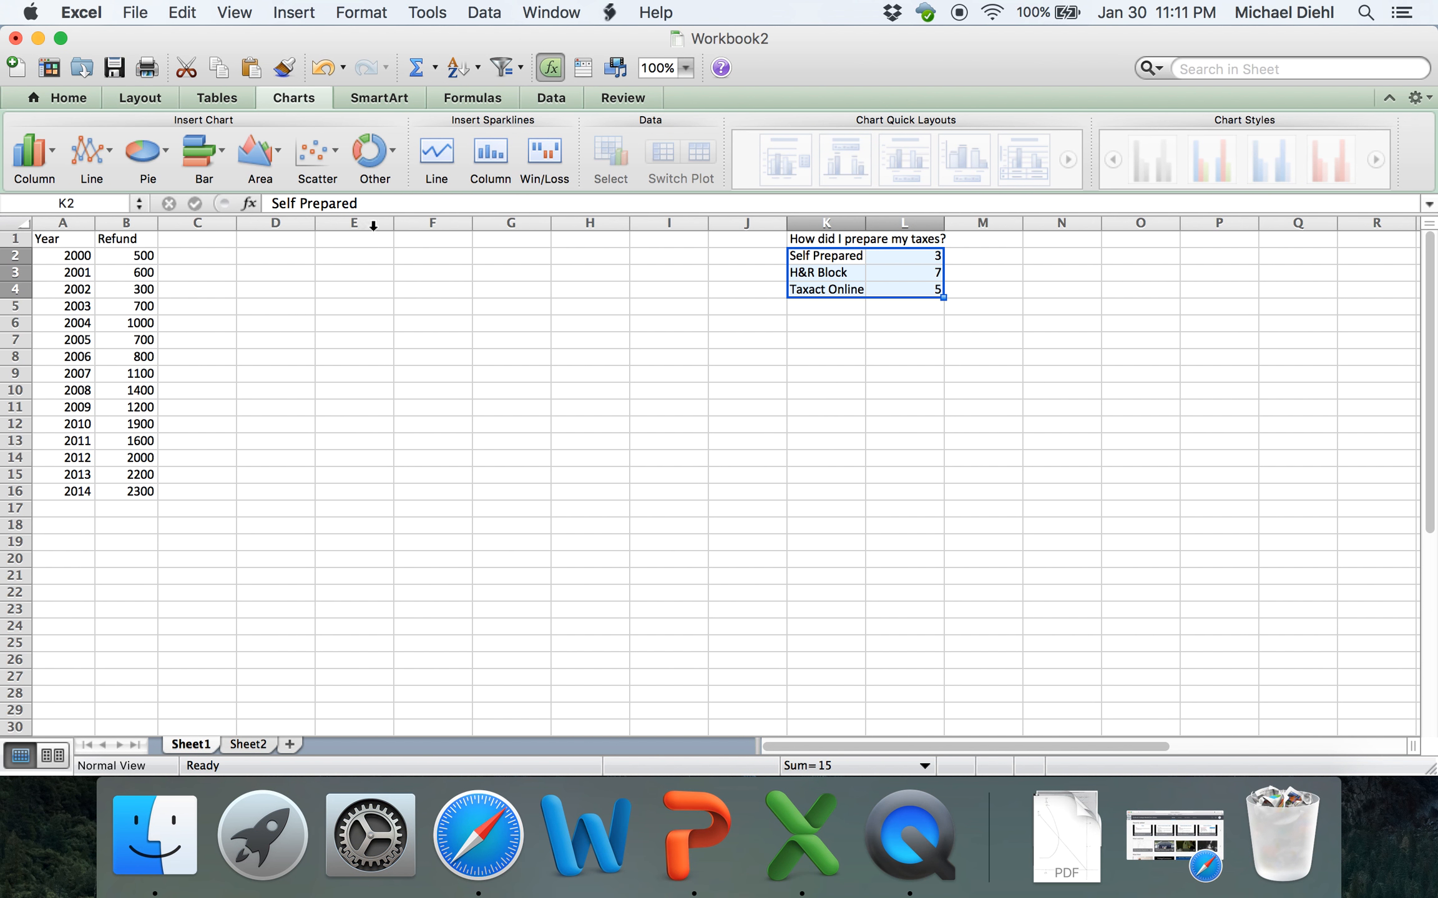
pyautogui.click(161, 152)
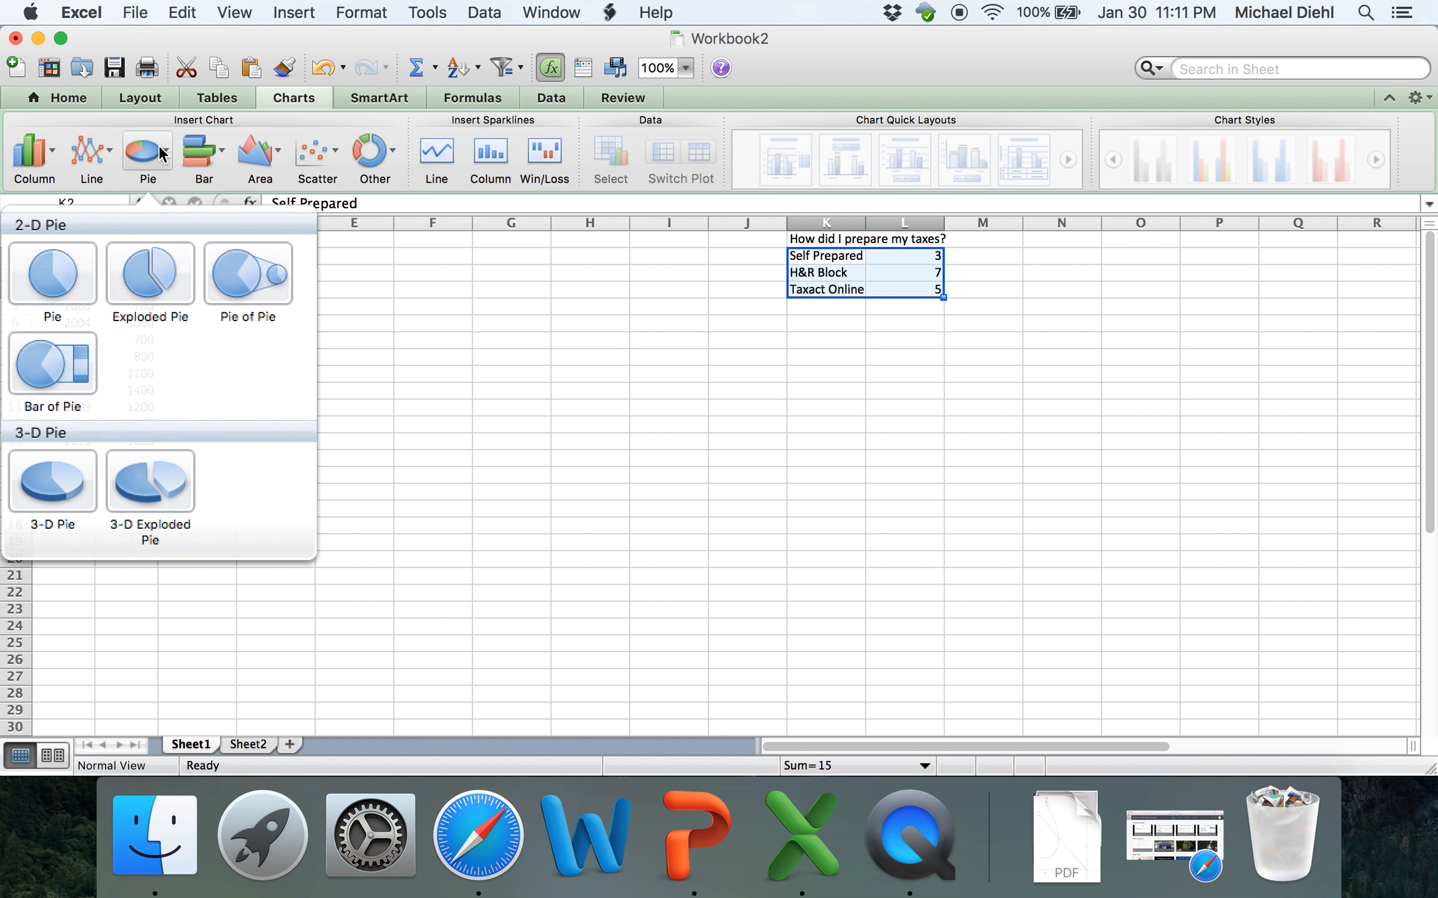
pyautogui.click(75, 287)
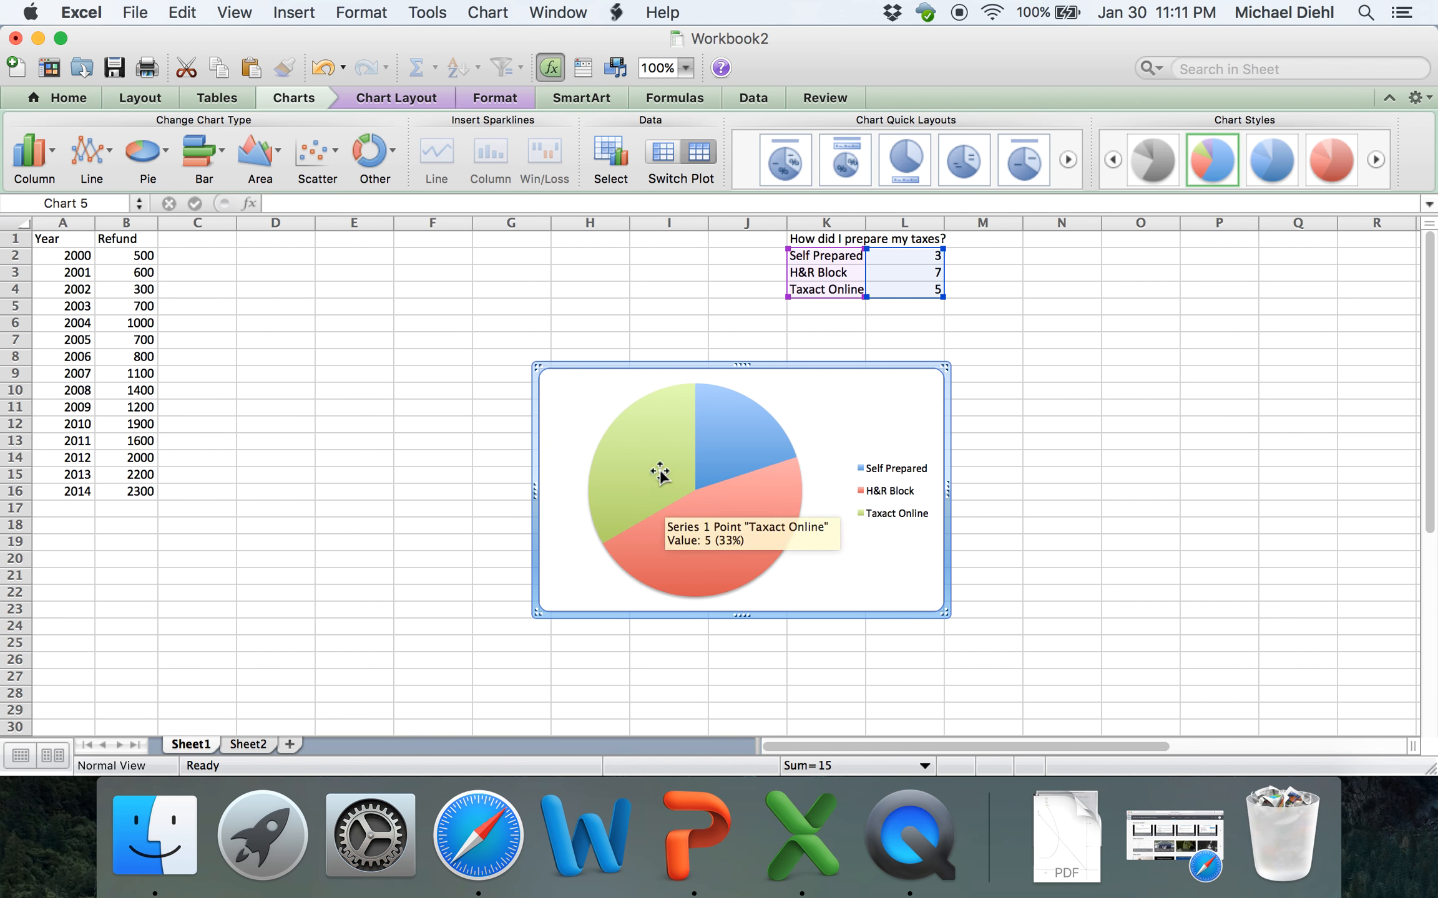
pyautogui.rightClick(725, 511)
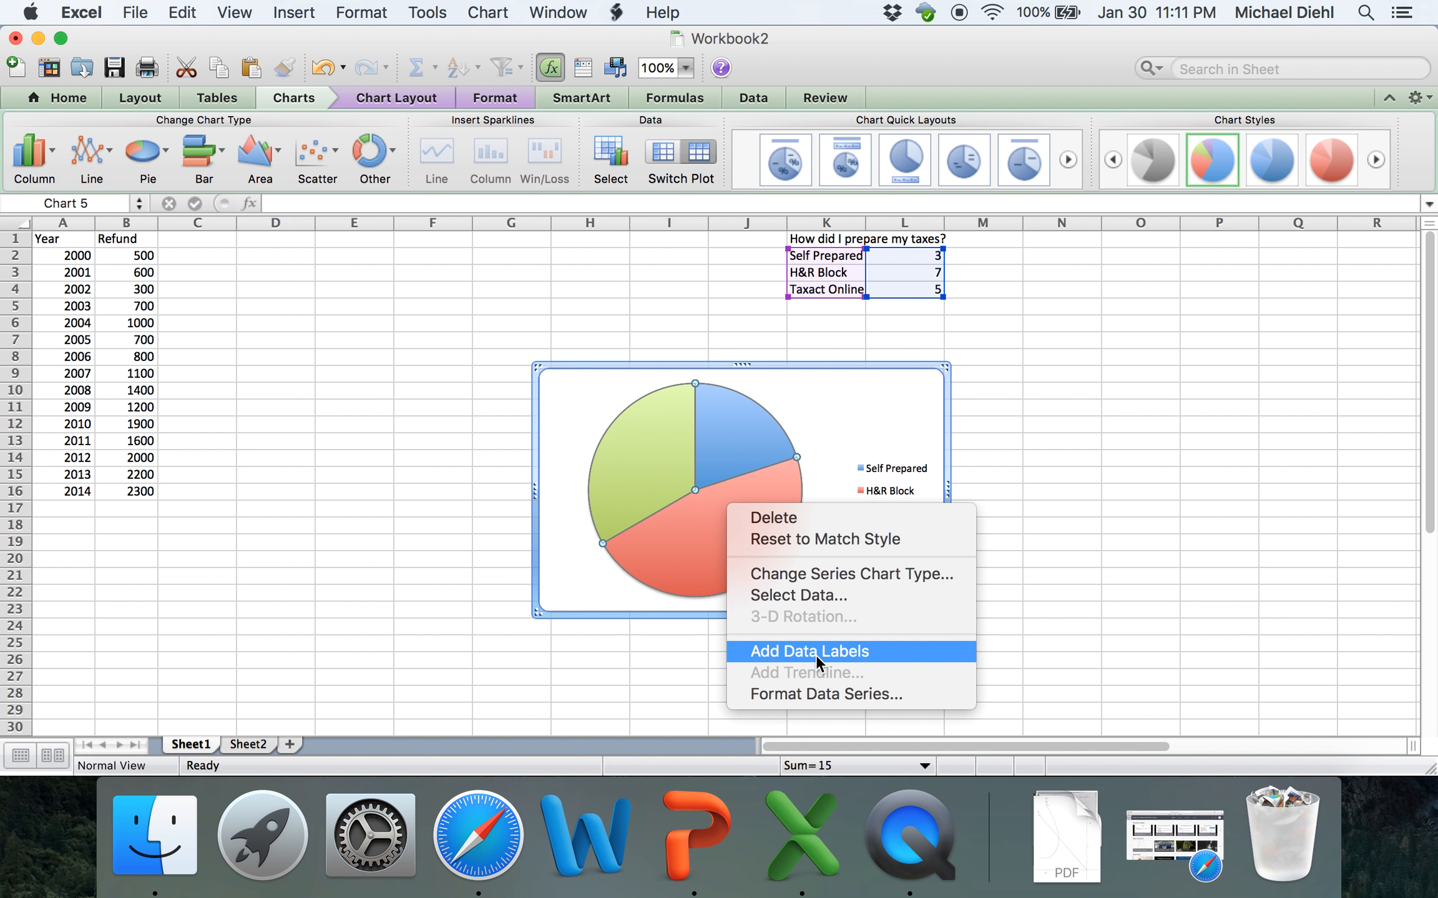
pyautogui.click(919, 653)
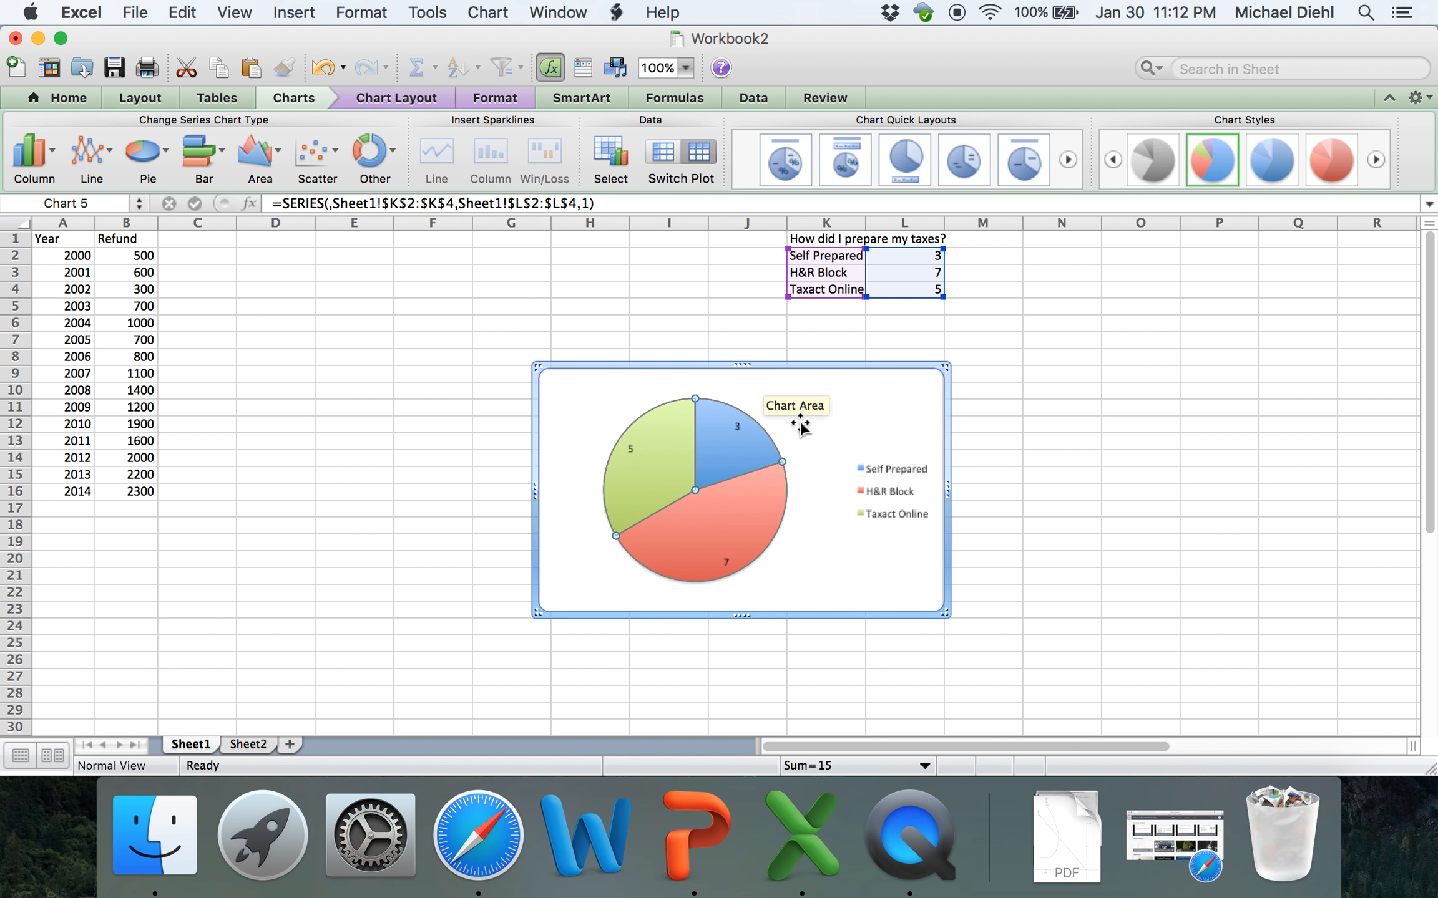
# - Convert the Self Prepared count in L2 to a relative frequency with the formula =3/15
pyautogui.click(924, 257)
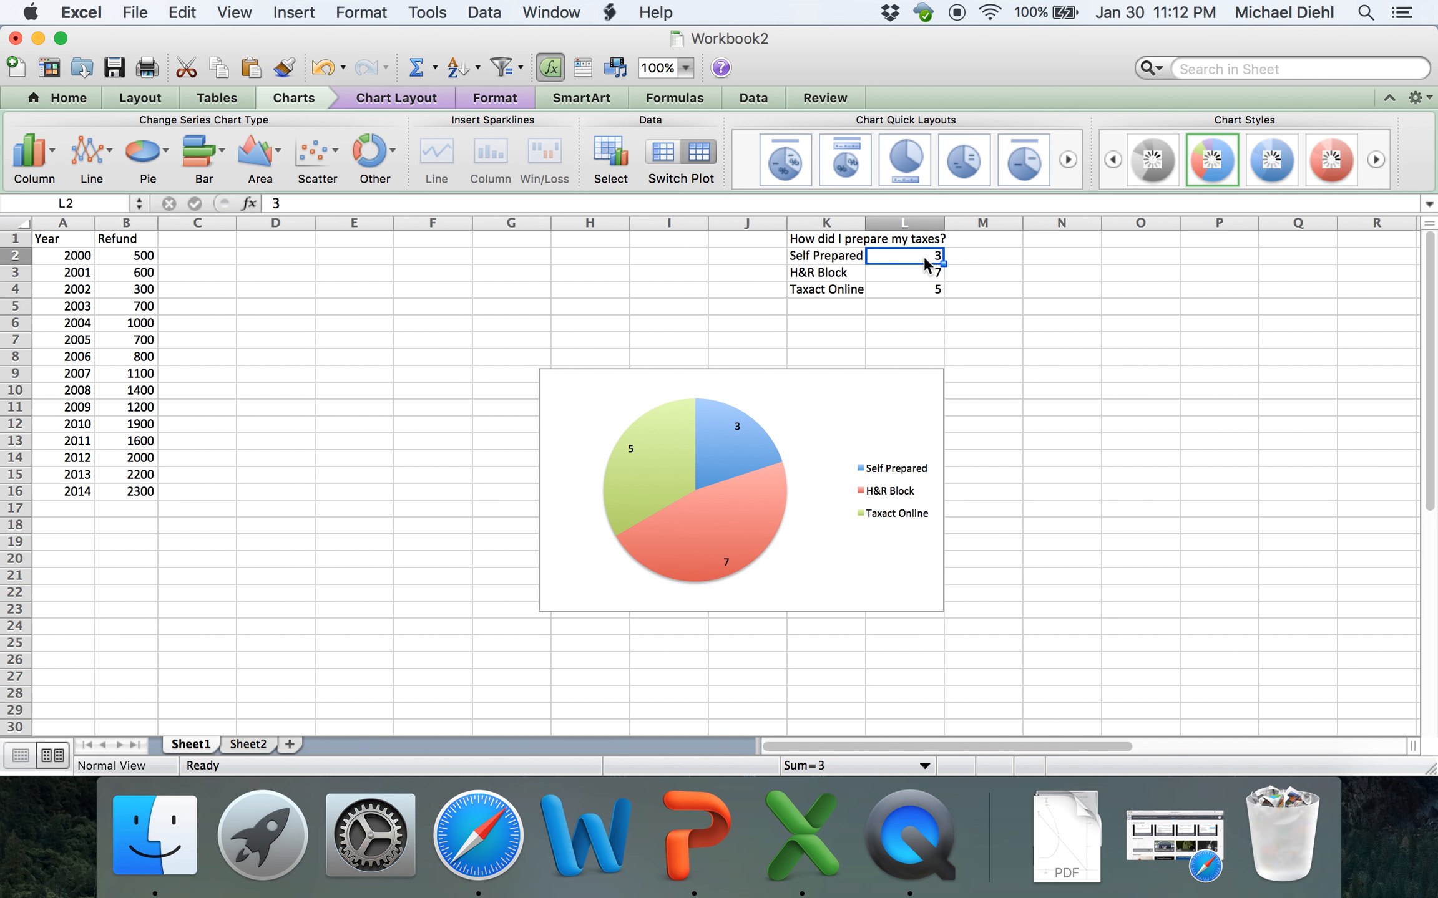
pyautogui.click(264, 204)
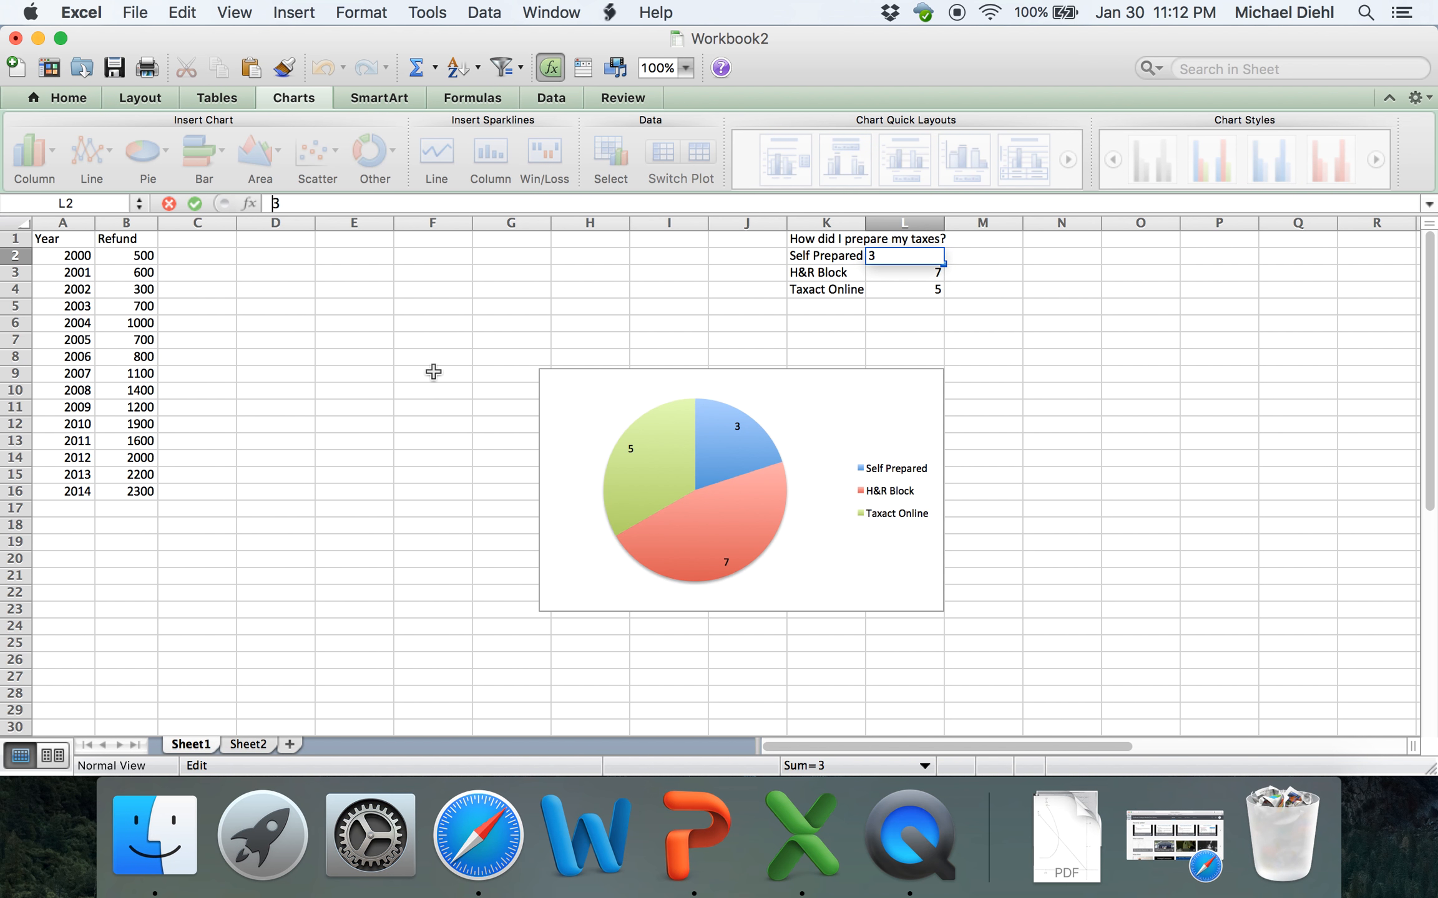
pyautogui.write('=')
pyautogui.press('Right')
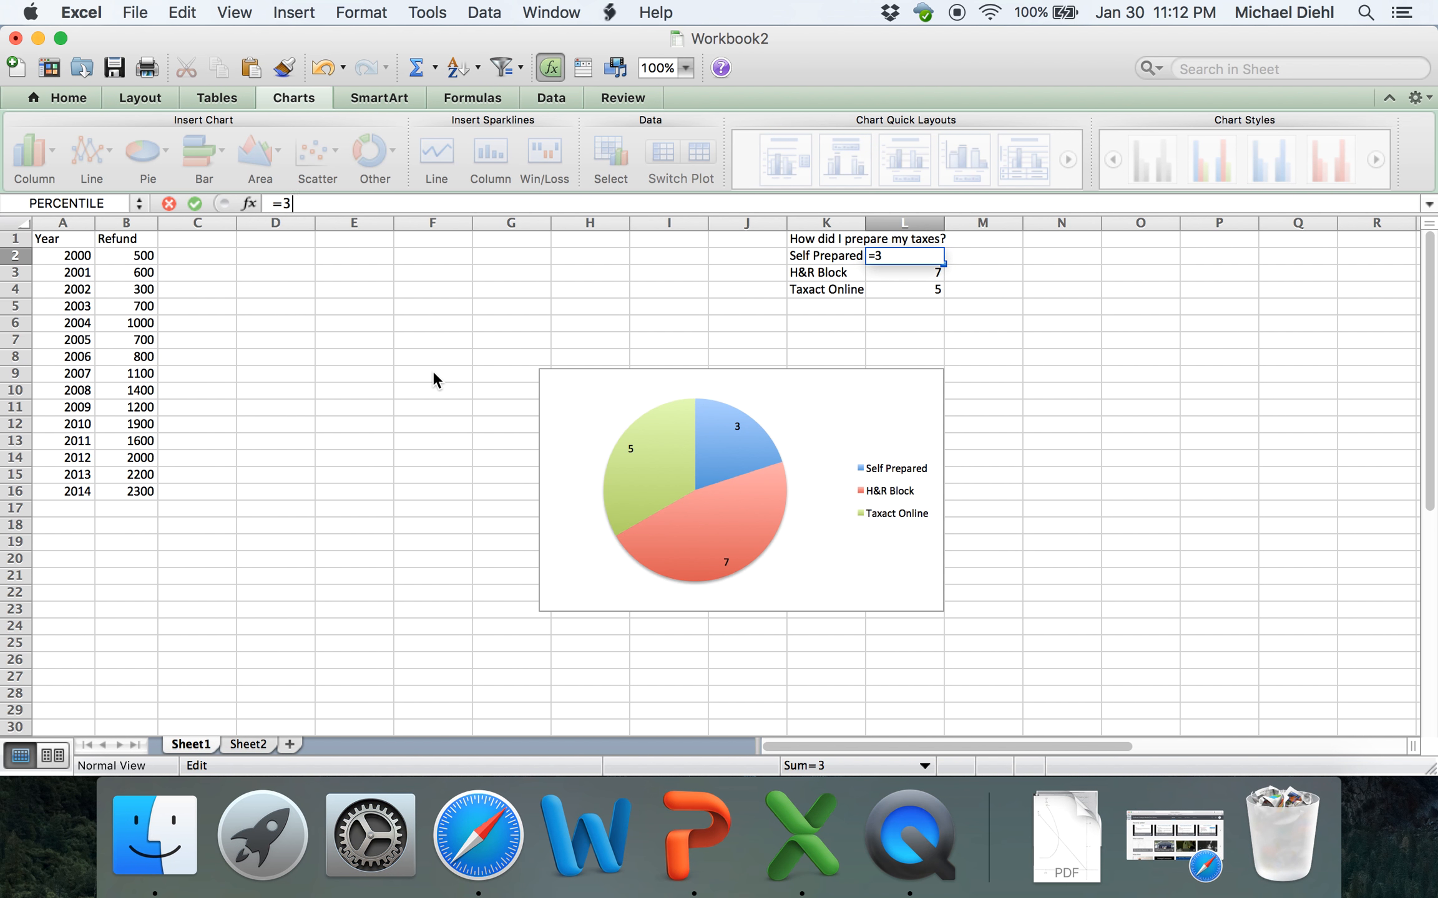
pyautogui.write('/15')
pyautogui.press('Return')
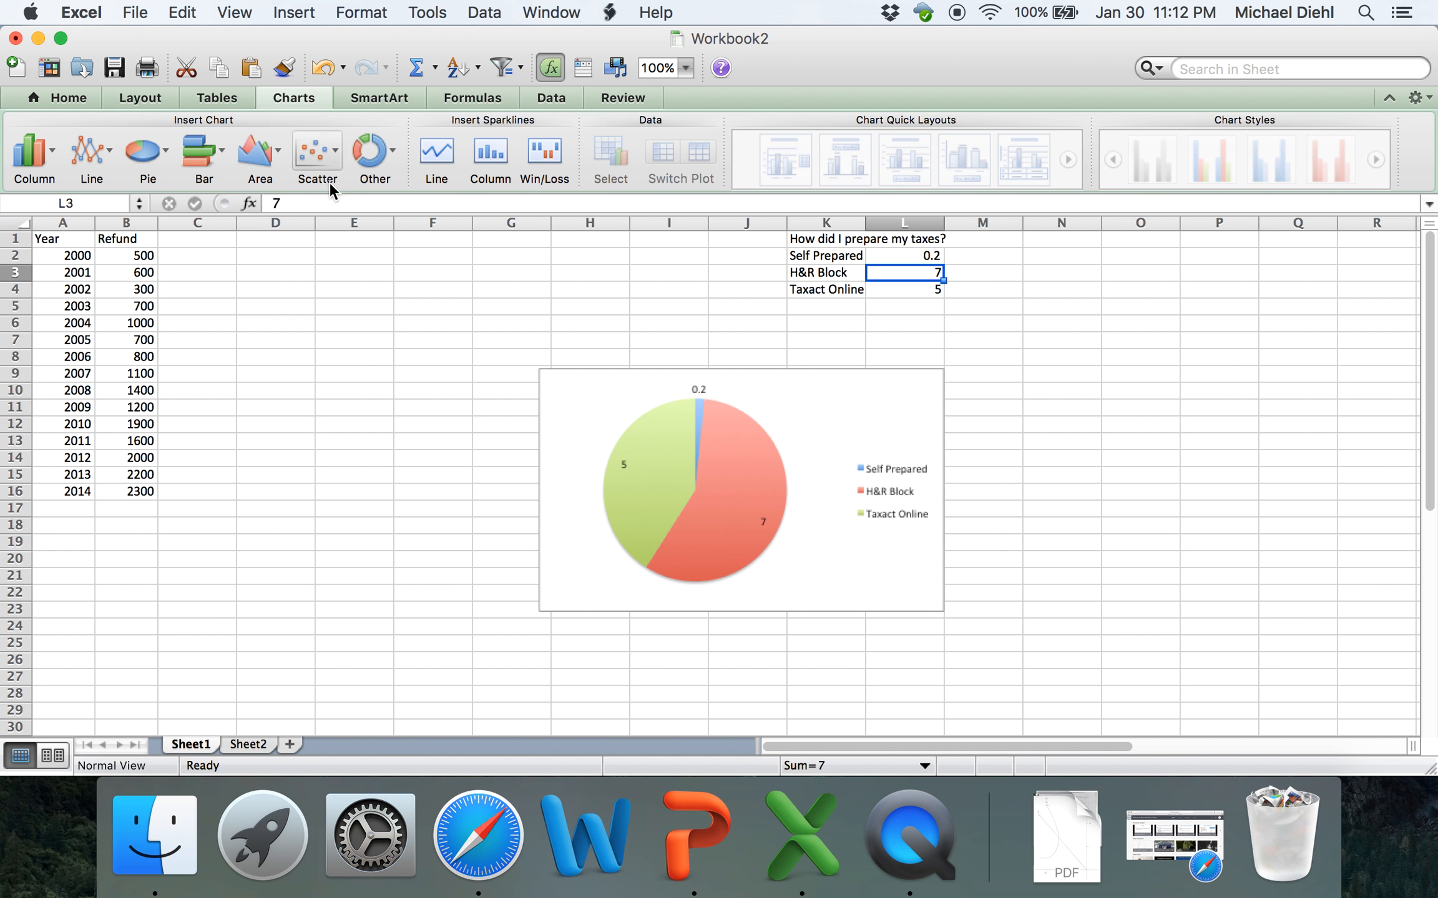
# - Convert the H&R Block and Taxact Online counts to relative frequencies: =7/15 in L3 and =5/15 in L4
pyautogui.click(276, 203)
pyautogui.write('=7/15')
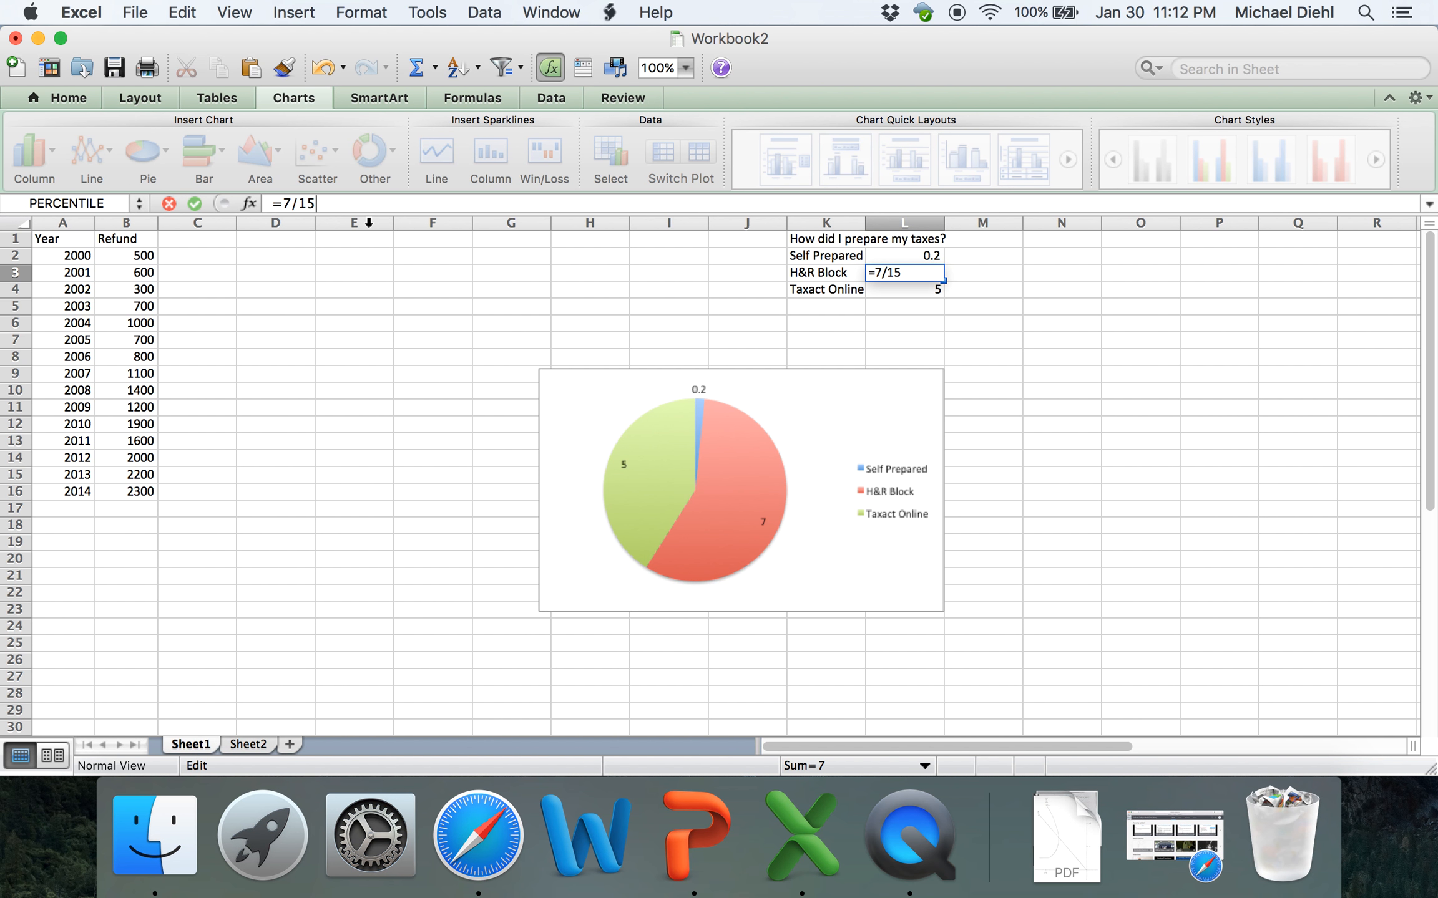
pyautogui.press('Return')
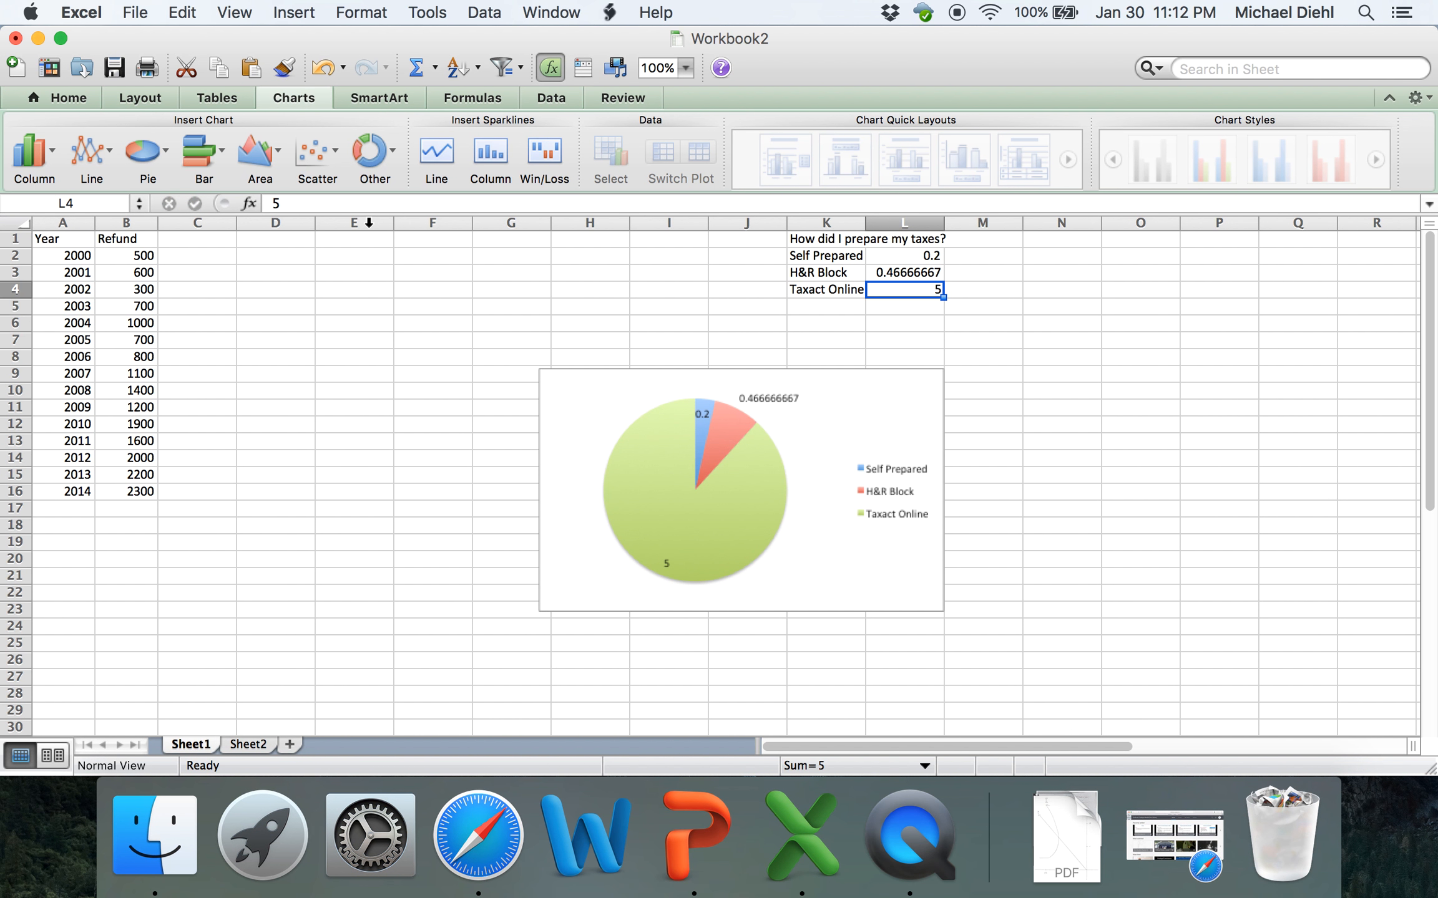
pyautogui.click(274, 202)
pyautogui.write('=5')
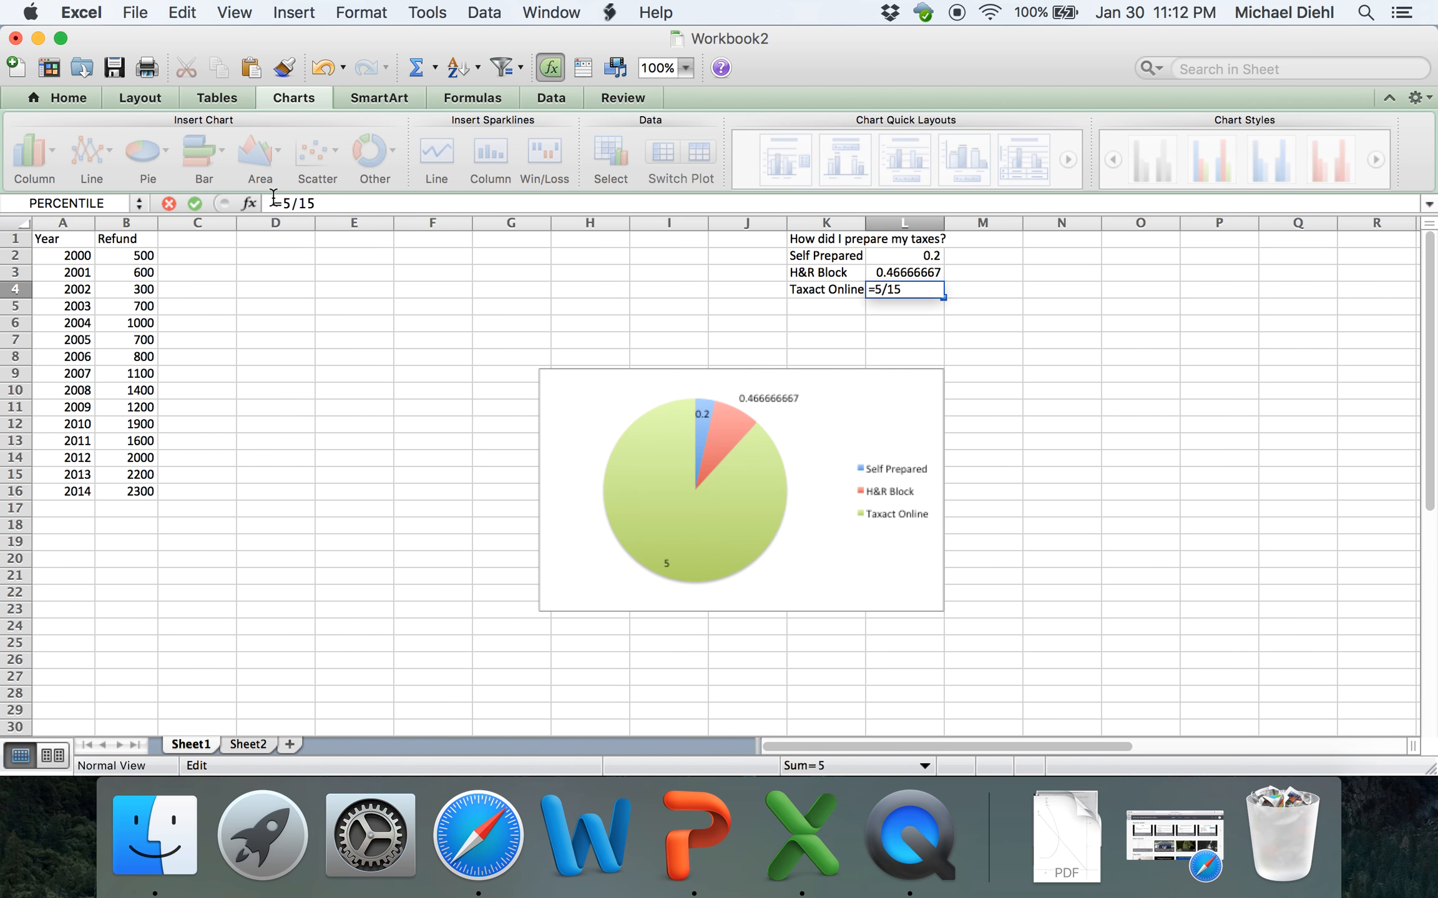
pyautogui.write('/15')
pyautogui.press('Return')
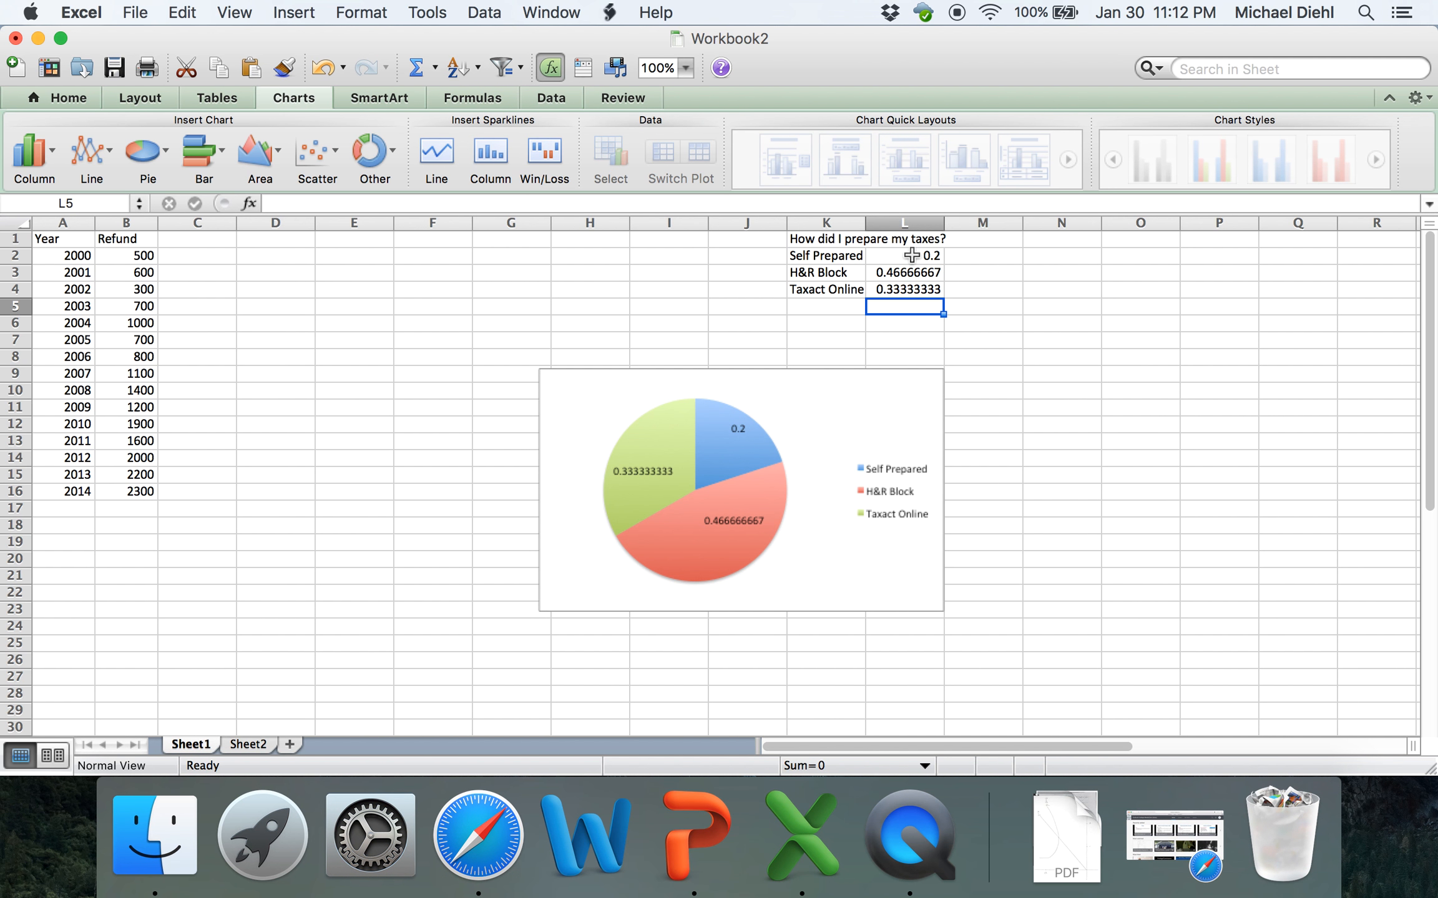
# - Delete the tax-preparation pie chart from the sheet, leaving its source table in K1:L4
pyautogui.moveTo(645, 485)
pyautogui.rightClick(811, 397)
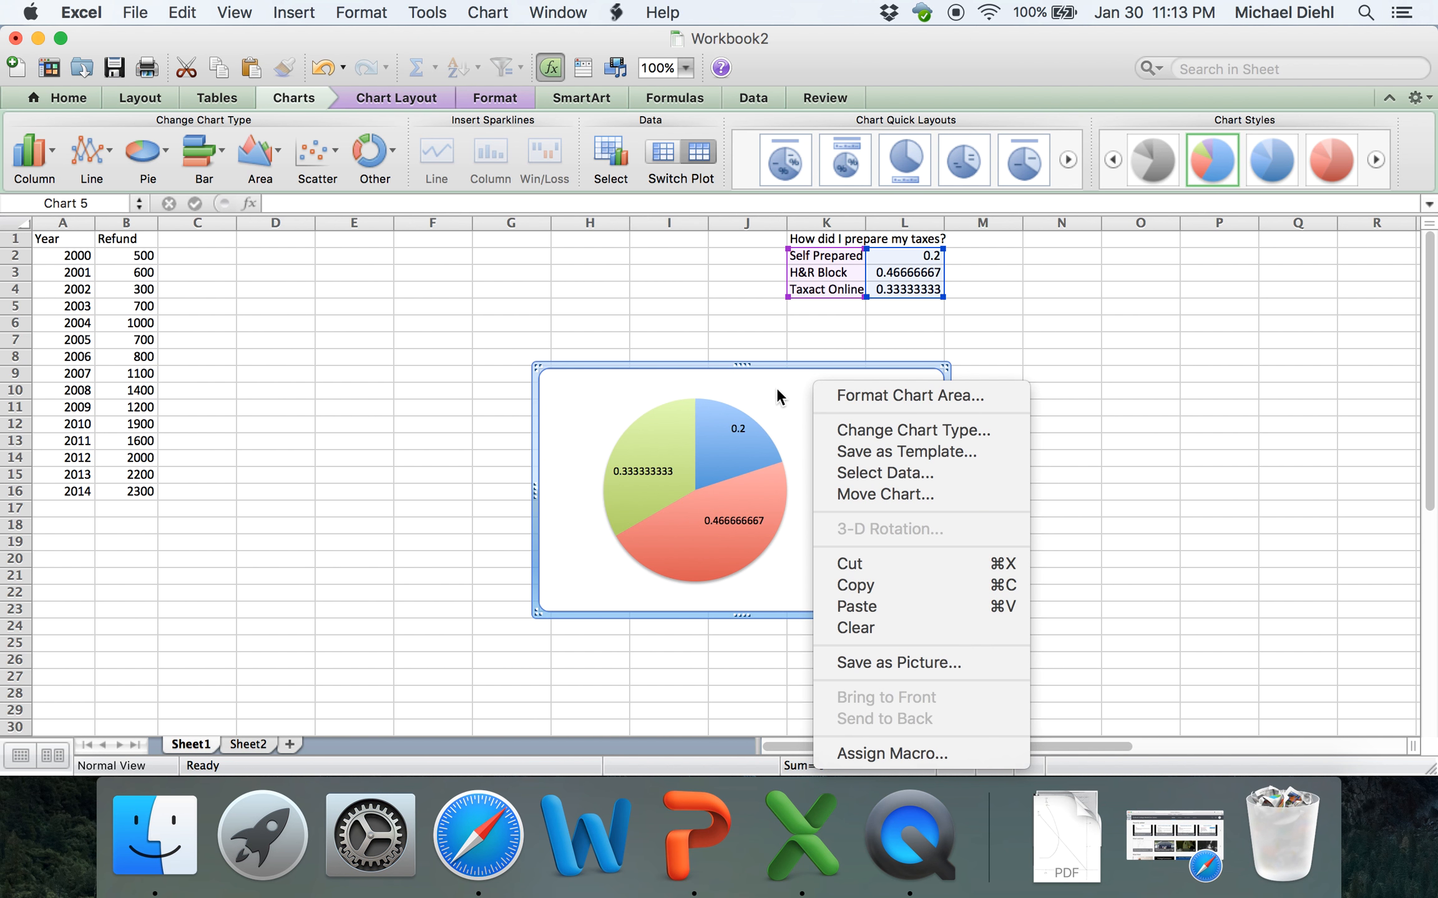
pyautogui.click(581, 511)
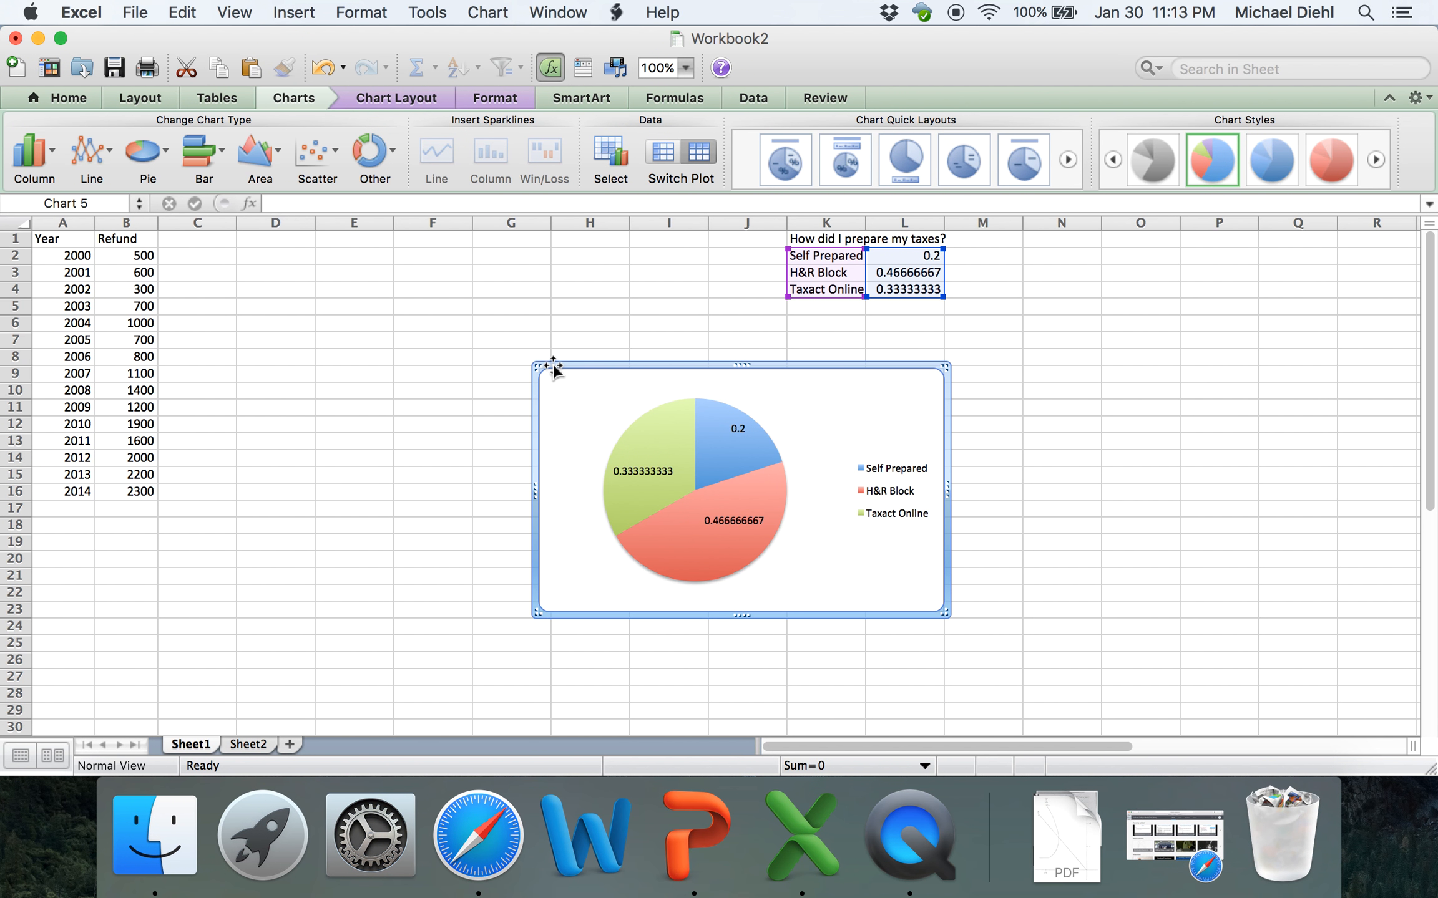
pyautogui.press('Delete')
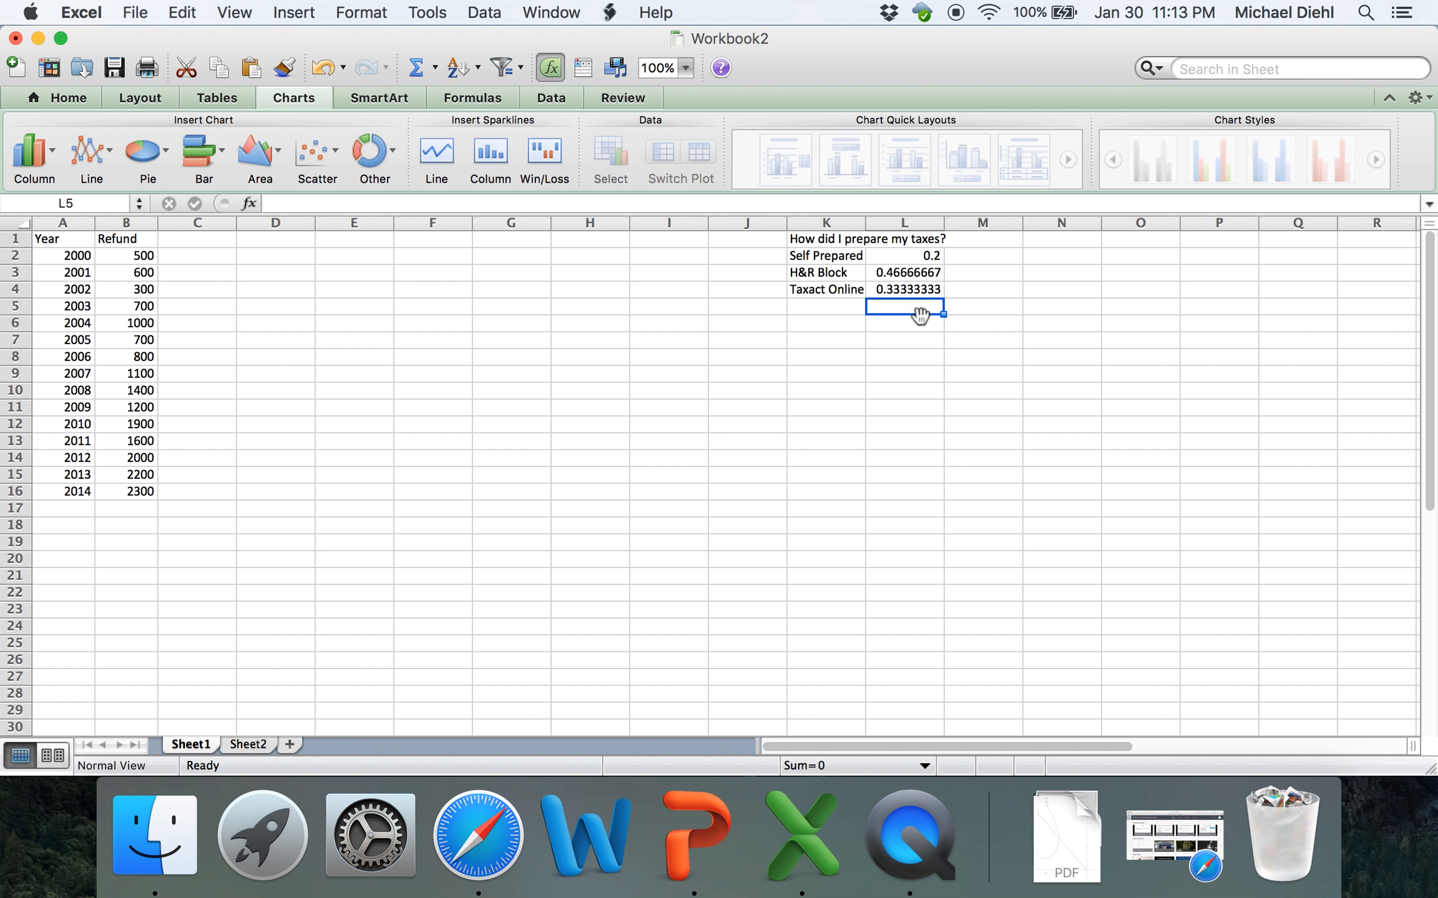
pyautogui.moveTo(927, 289); pyautogui.dragTo(818, 238)
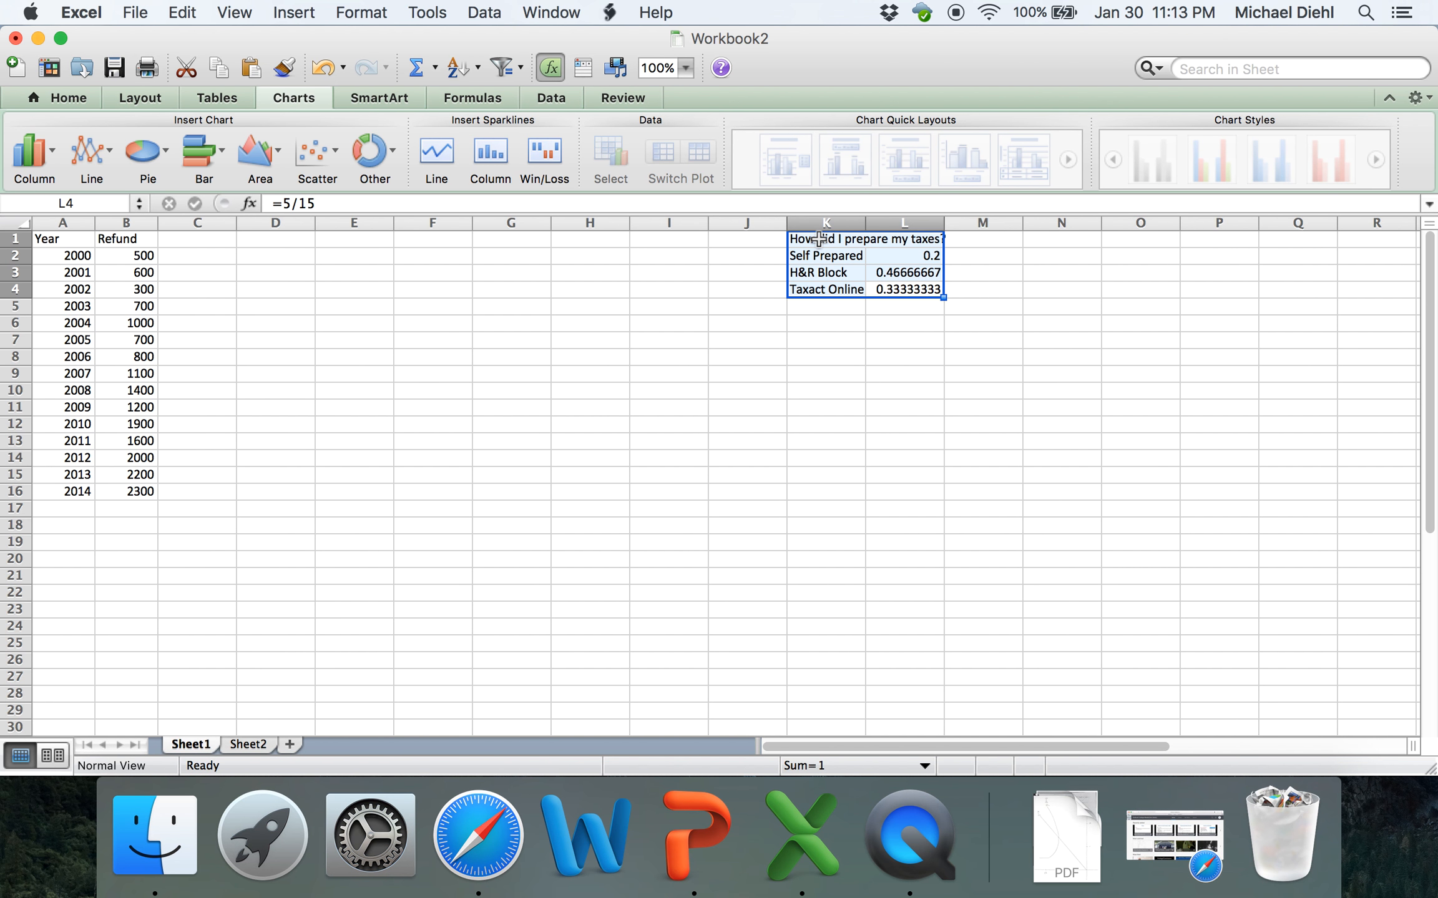
pyautogui.click(741, 322)
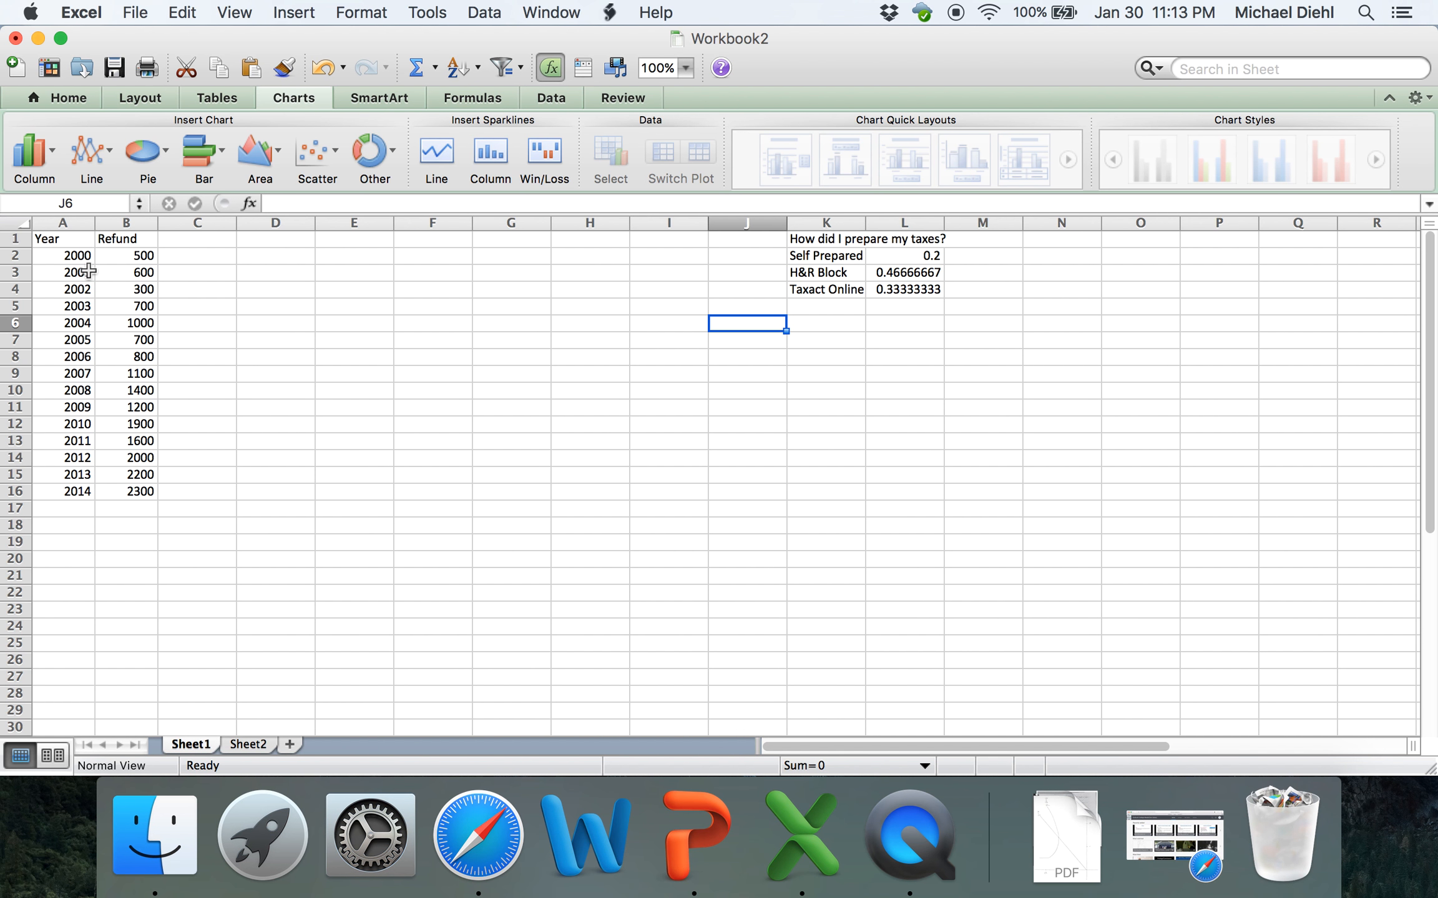
# - Insert a Marked Scatter chart of the yearly refunds in A1:B16 and move it beside the data, over columns D to H
pyautogui.moveTo(57, 240); pyautogui.dragTo(130, 487)
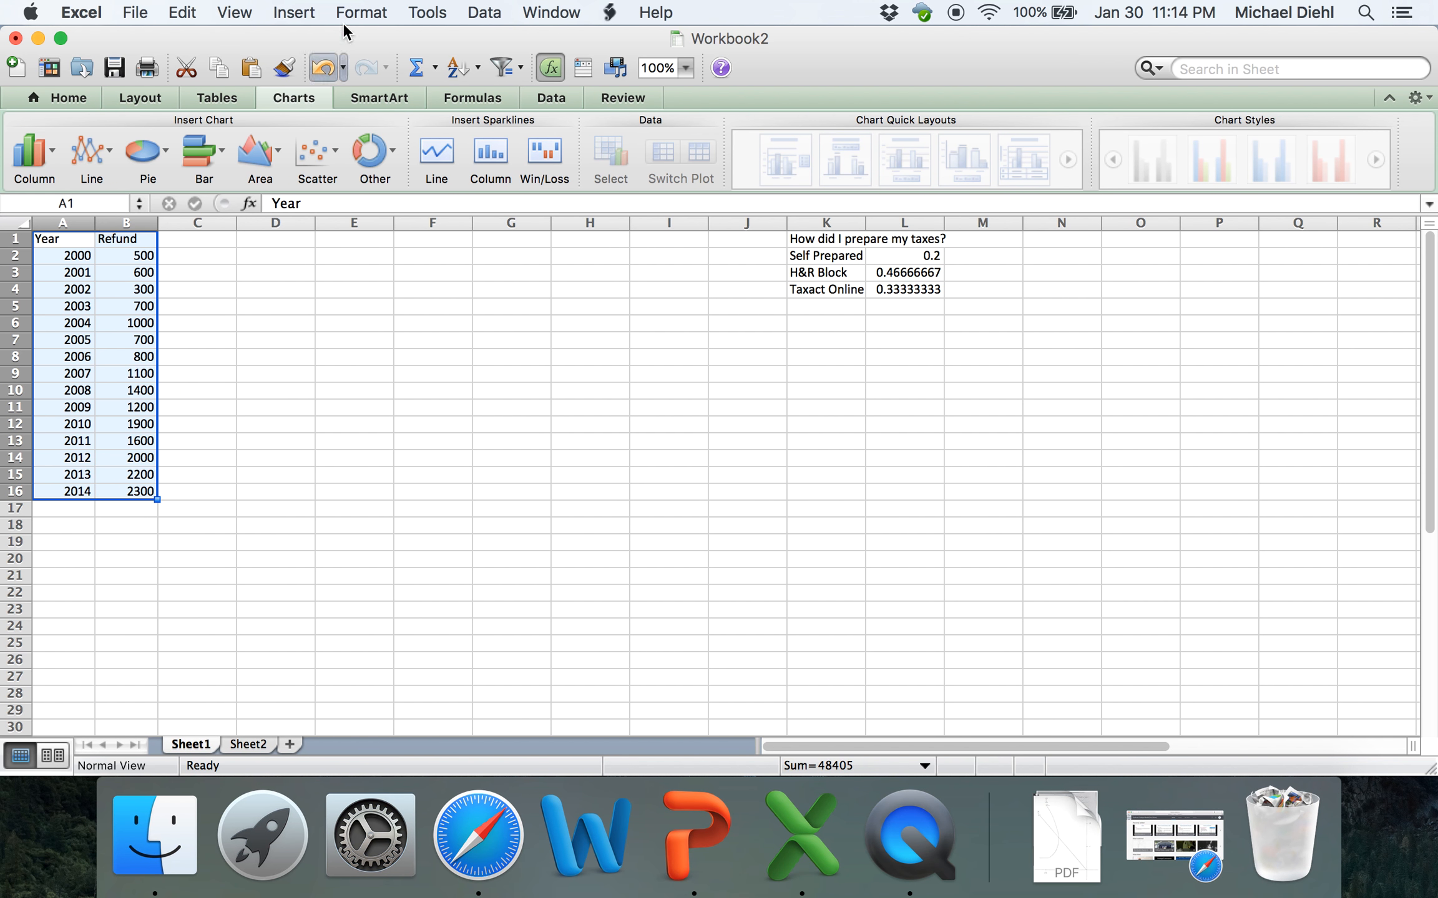
pyautogui.click(300, 12)
pyautogui.moveTo(345, 30)
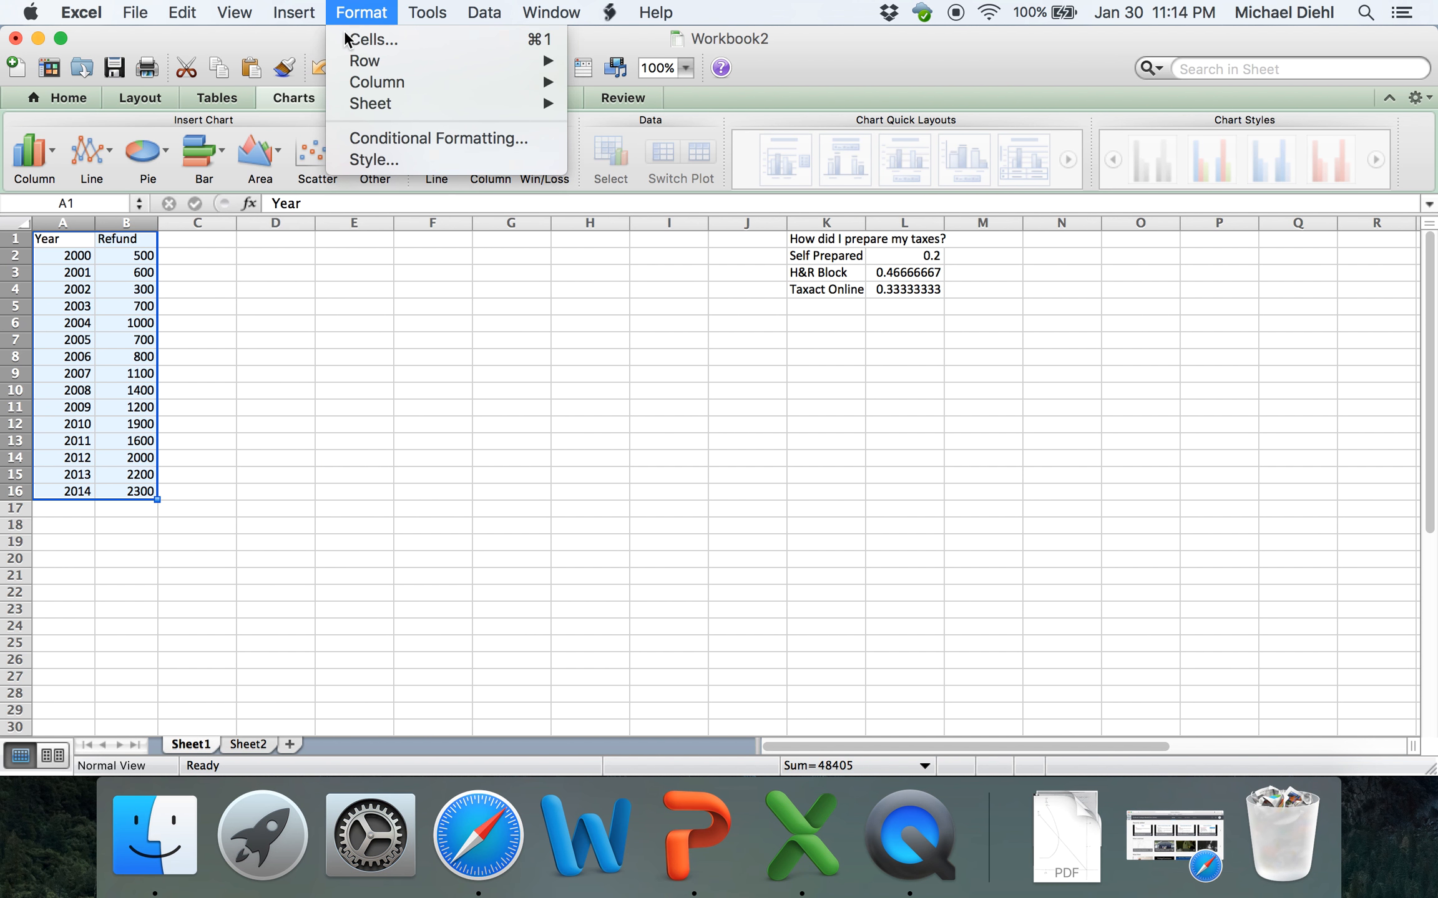
pyautogui.moveTo(293, 13)
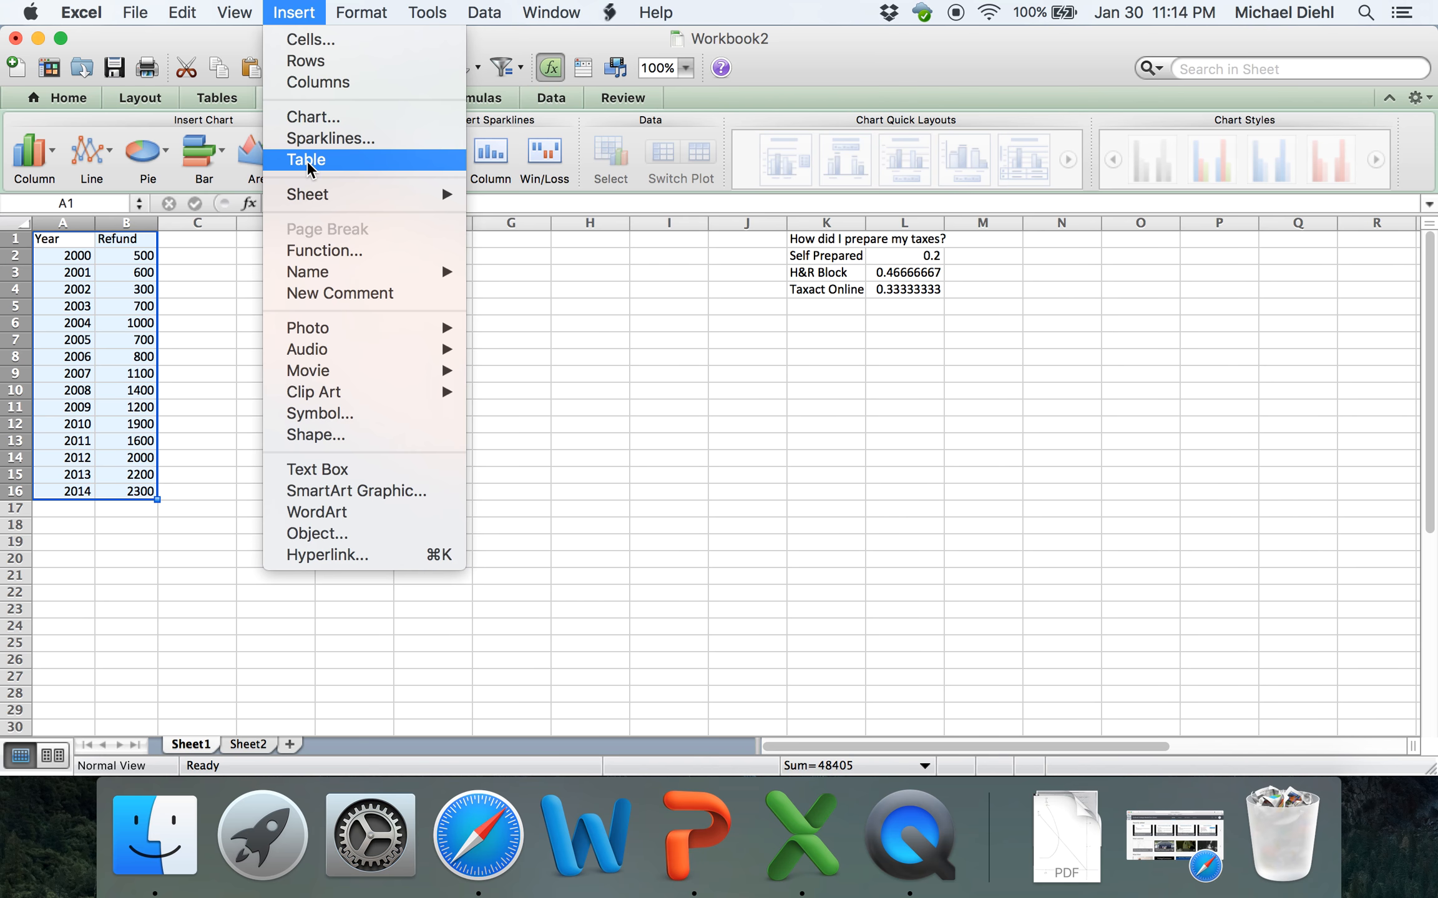
pyautogui.click(316, 117)
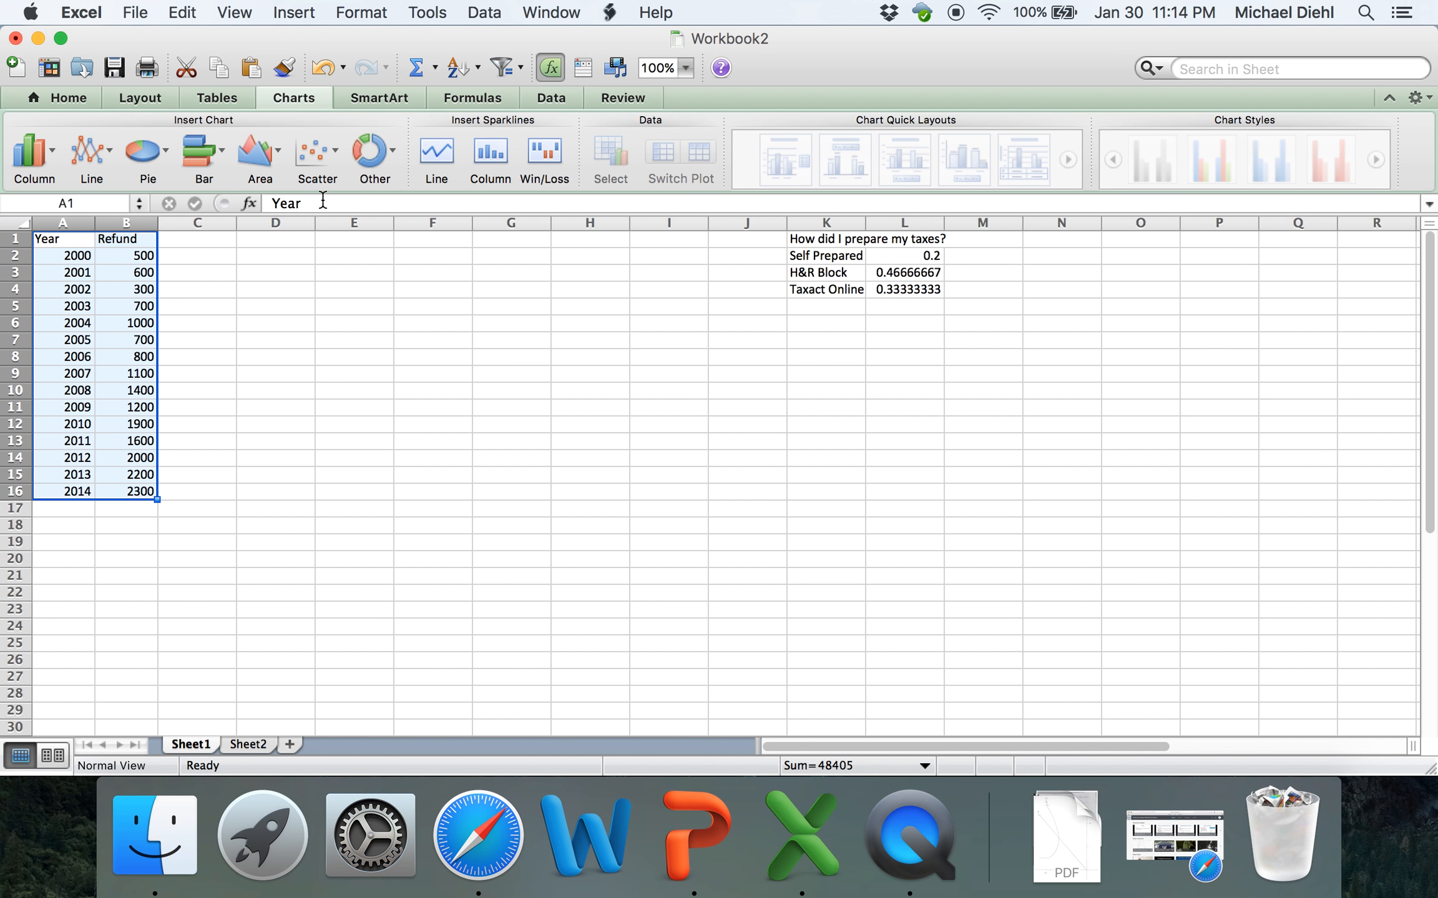
pyautogui.click(334, 150)
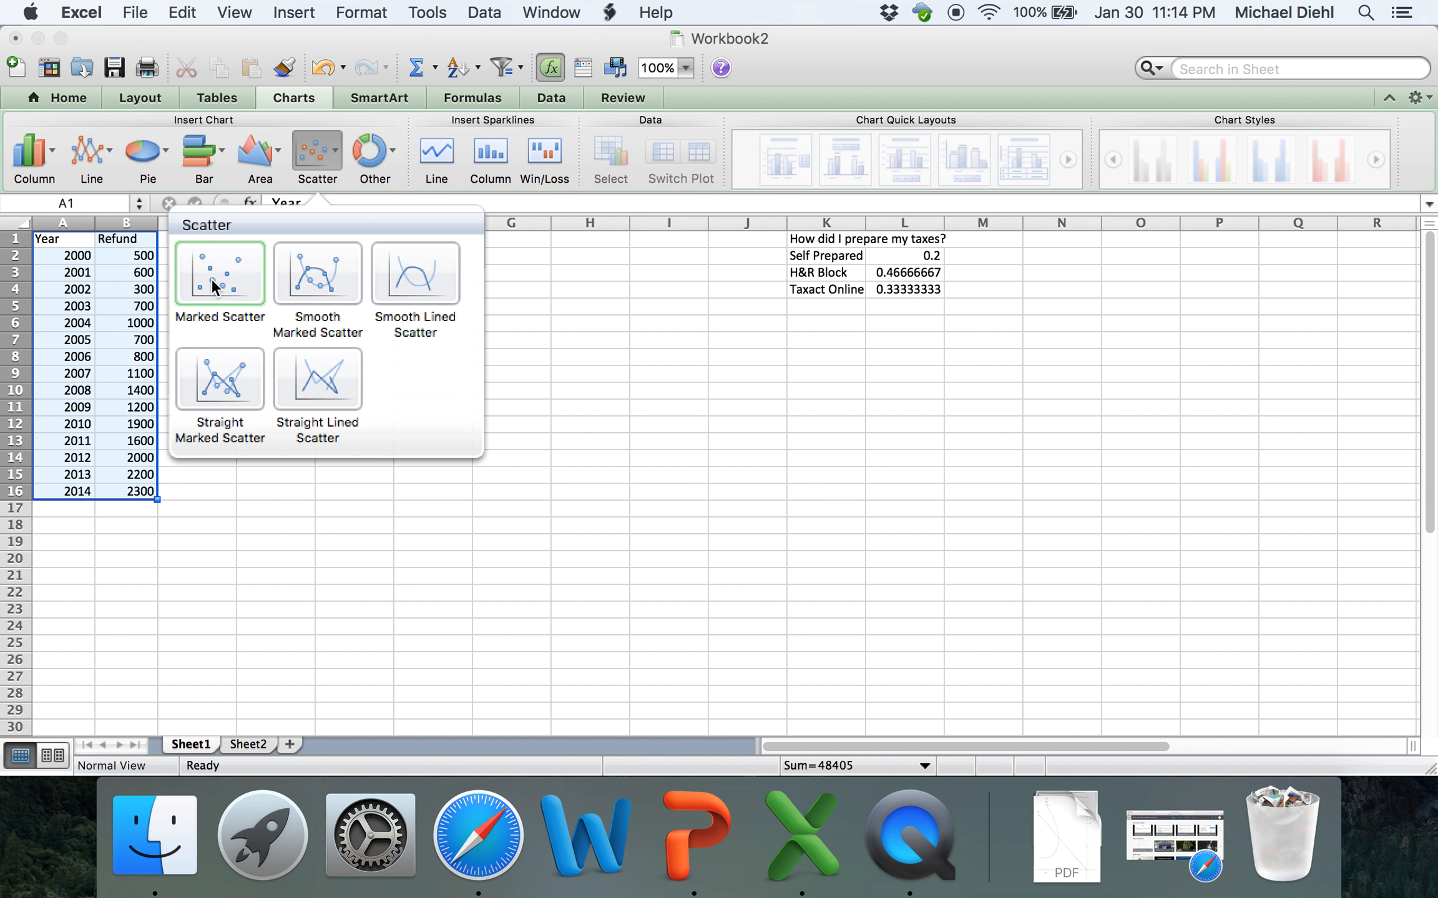
pyautogui.click(251, 282)
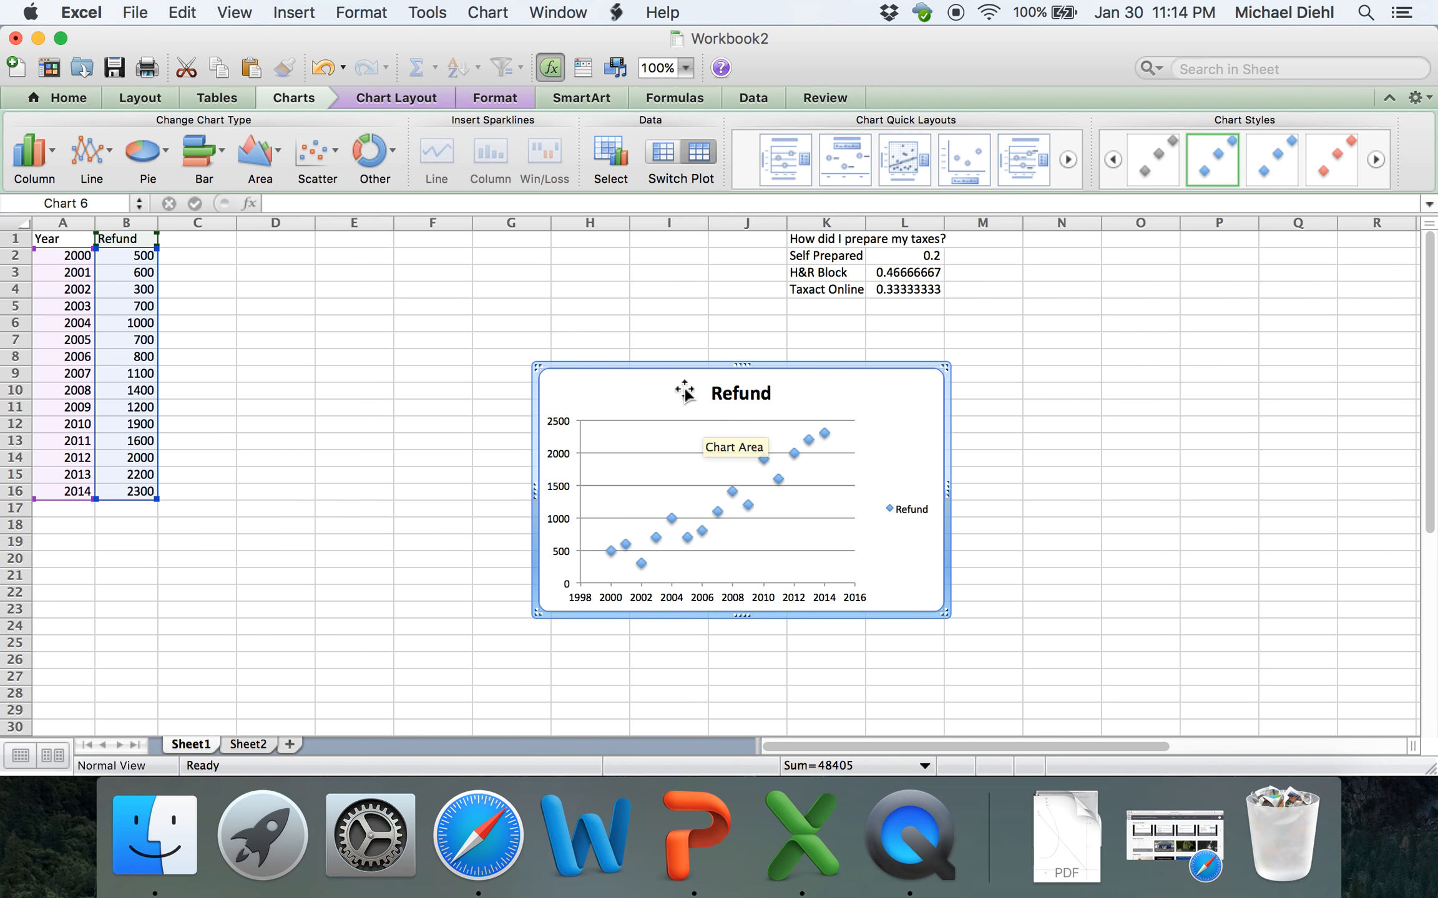
pyautogui.moveTo(676, 367); pyautogui.dragTo(375, 250)
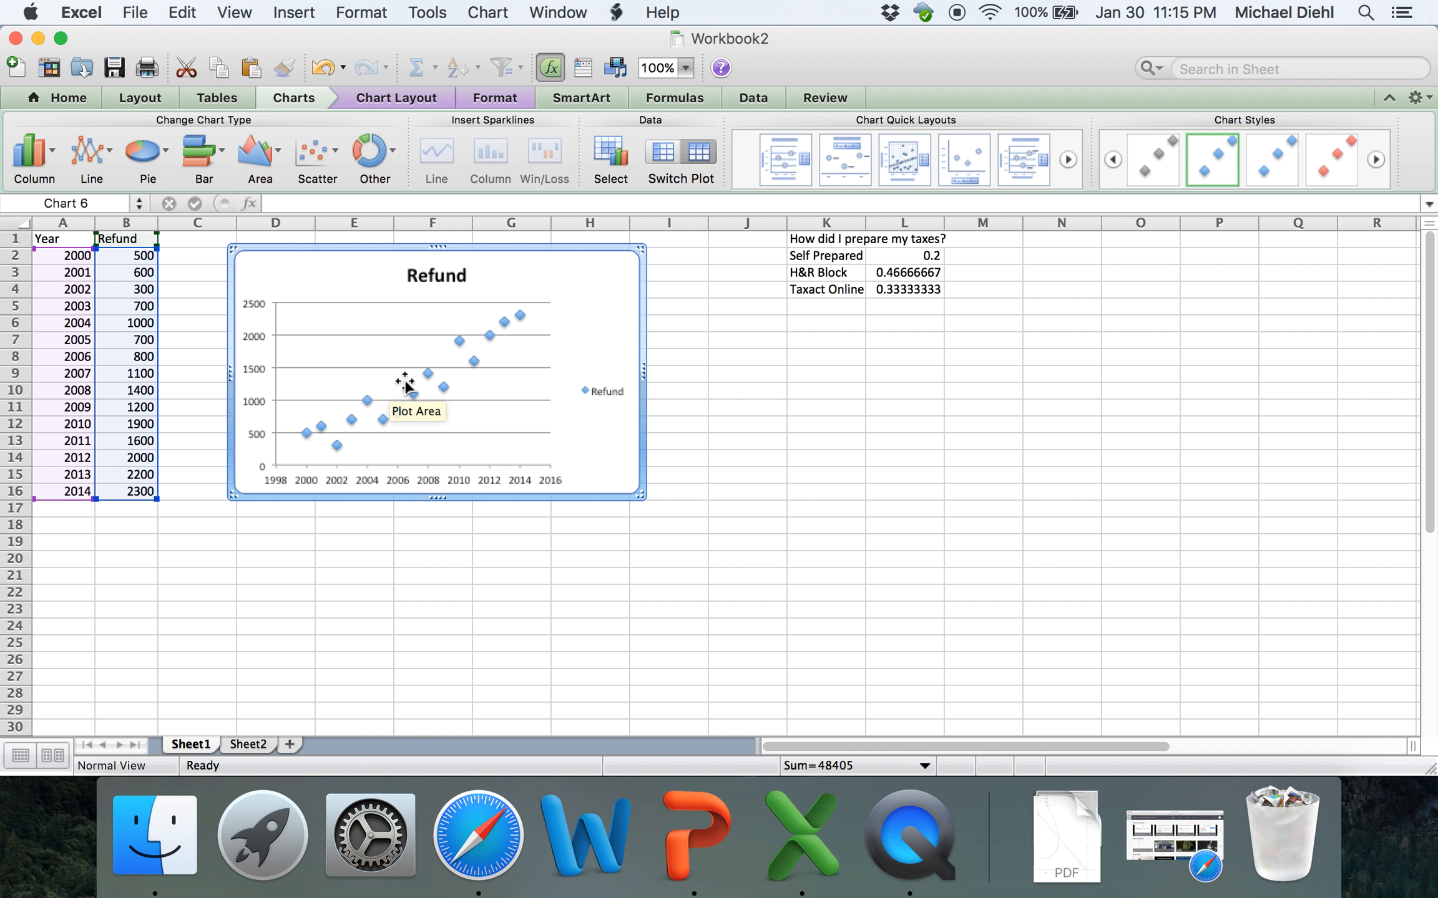
pyautogui.moveTo(413, 392)
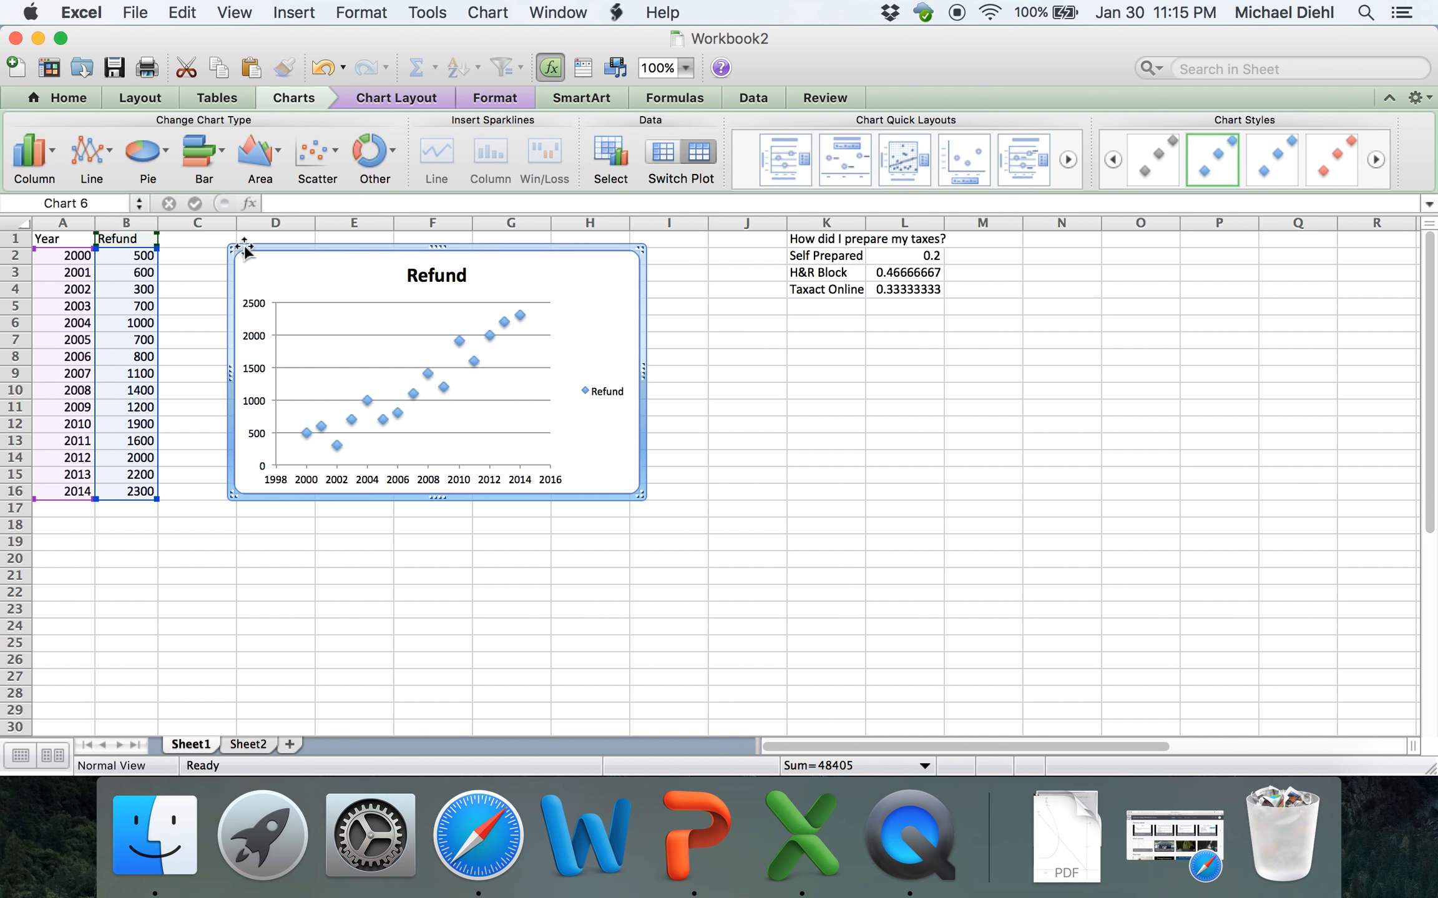
# - Replace the marked scatter chart with a Straight Marked Scatter chart of A1:B16, placed over columns D to H
pyautogui.press('Delete')
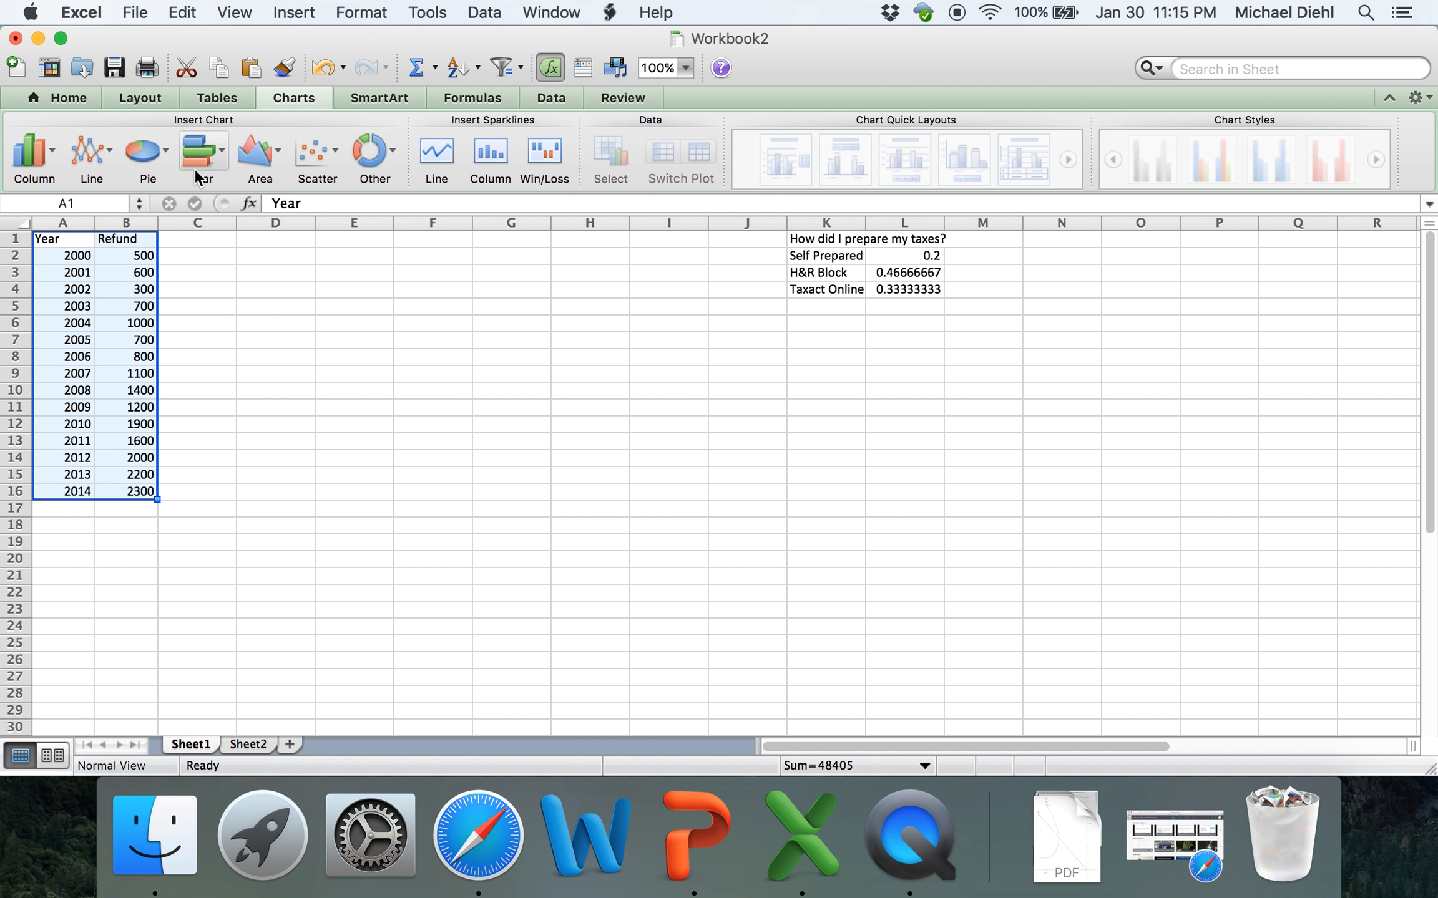
pyautogui.click(334, 147)
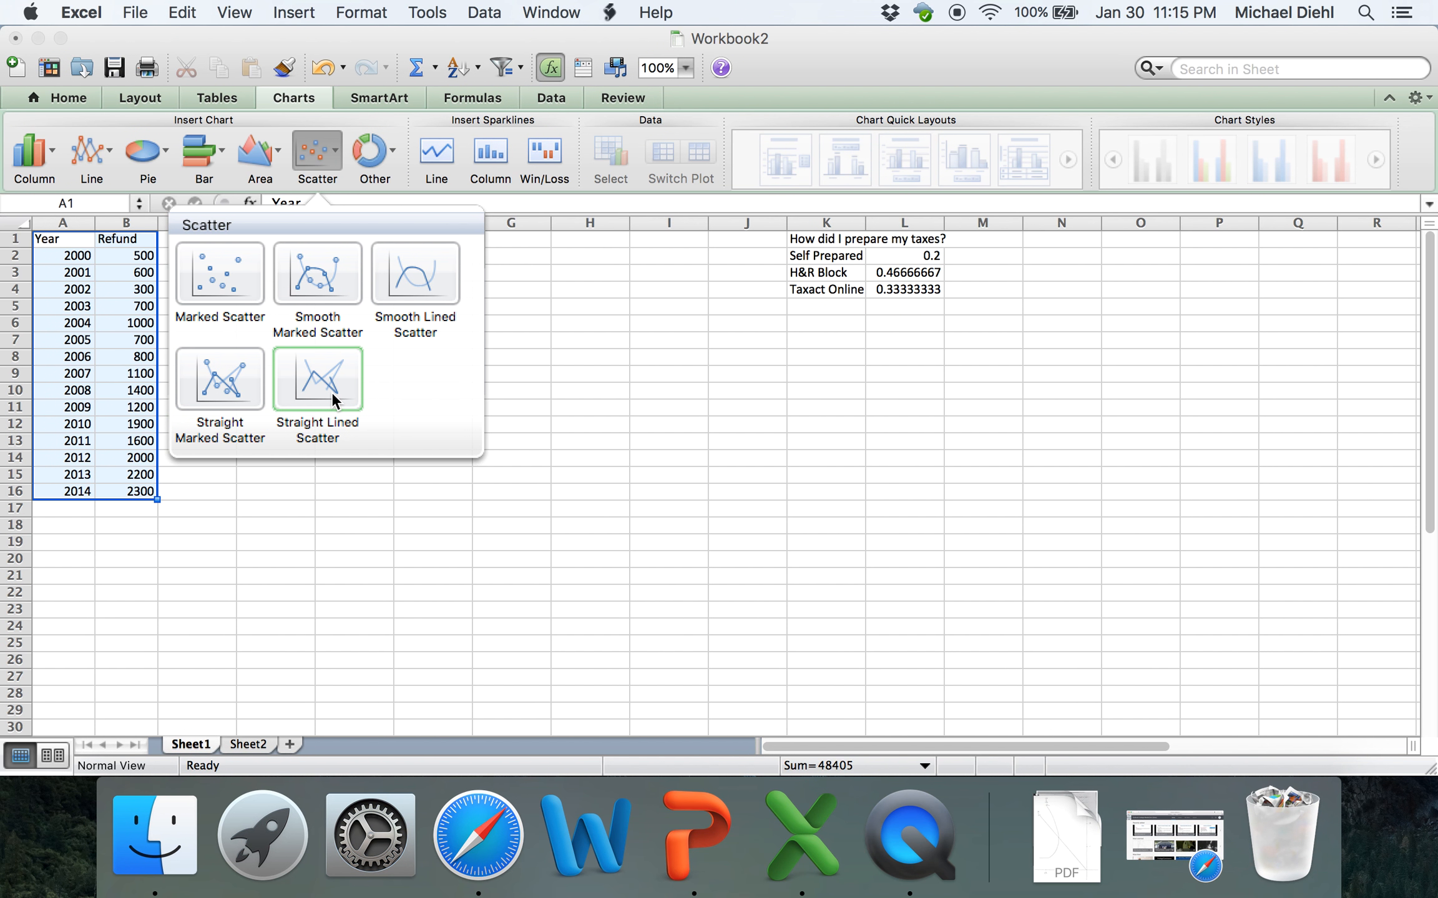
pyautogui.click(250, 390)
pyautogui.moveTo(641, 368); pyautogui.dragTo(333, 241)
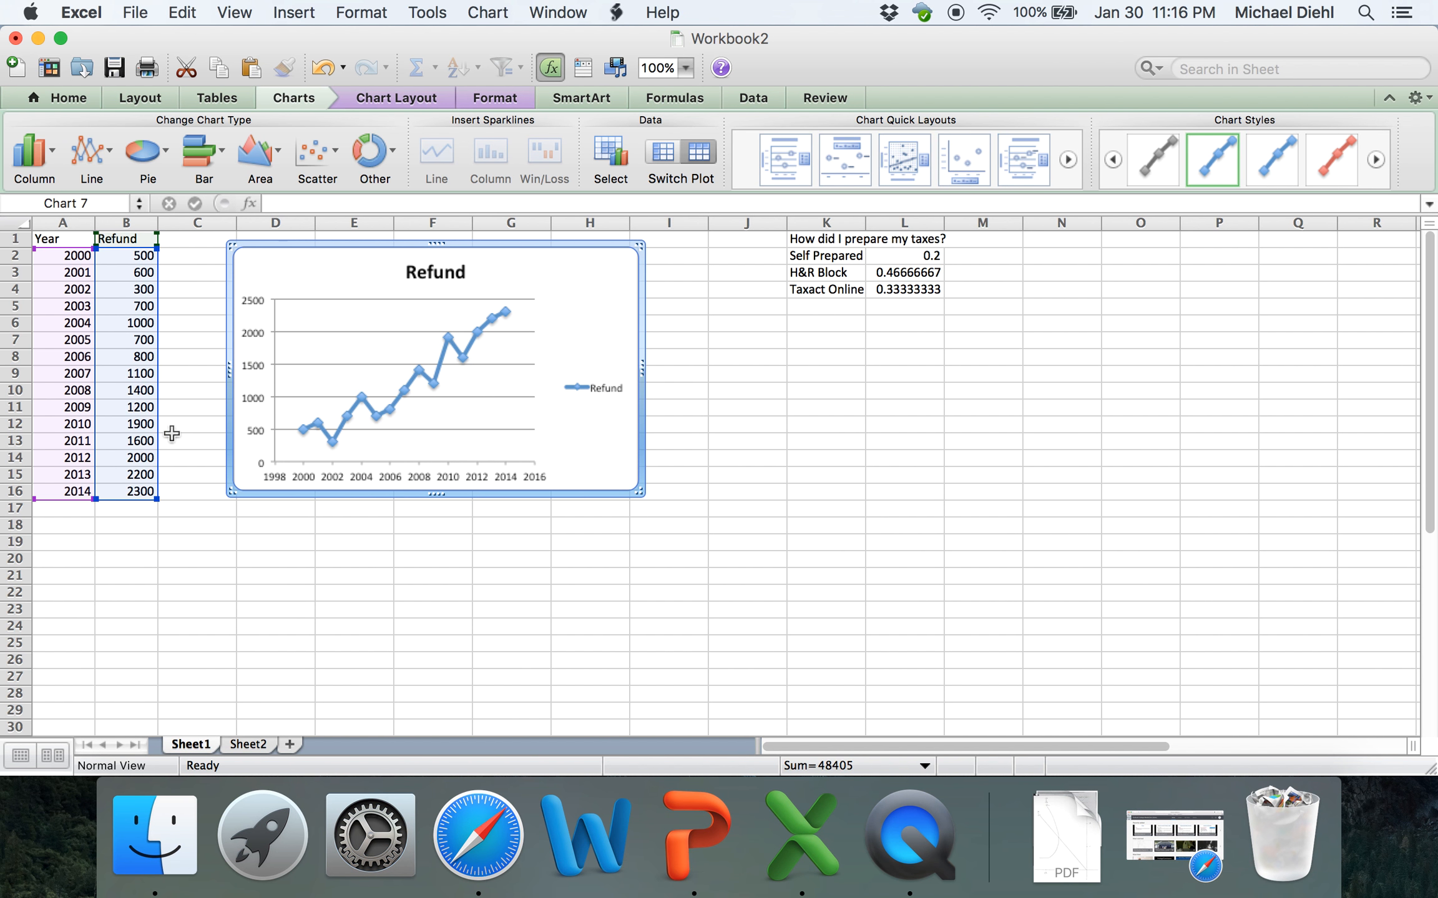
pyautogui.moveTo(434, 385)
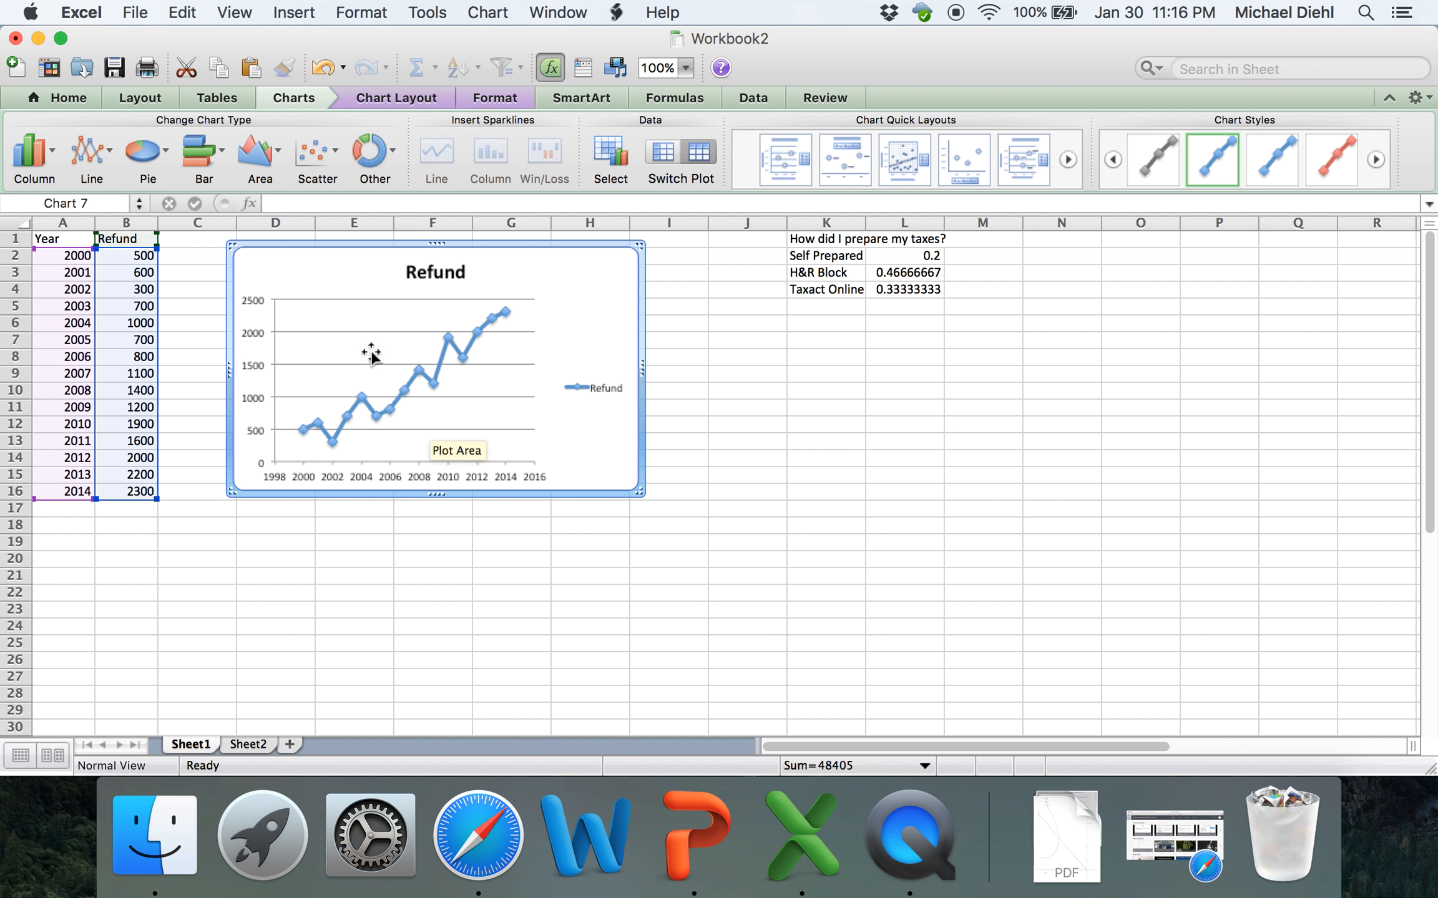
# - Delete the Straight Marked Scatter chart from the sheet, leaving the year and refund data
pyautogui.click(275, 247)
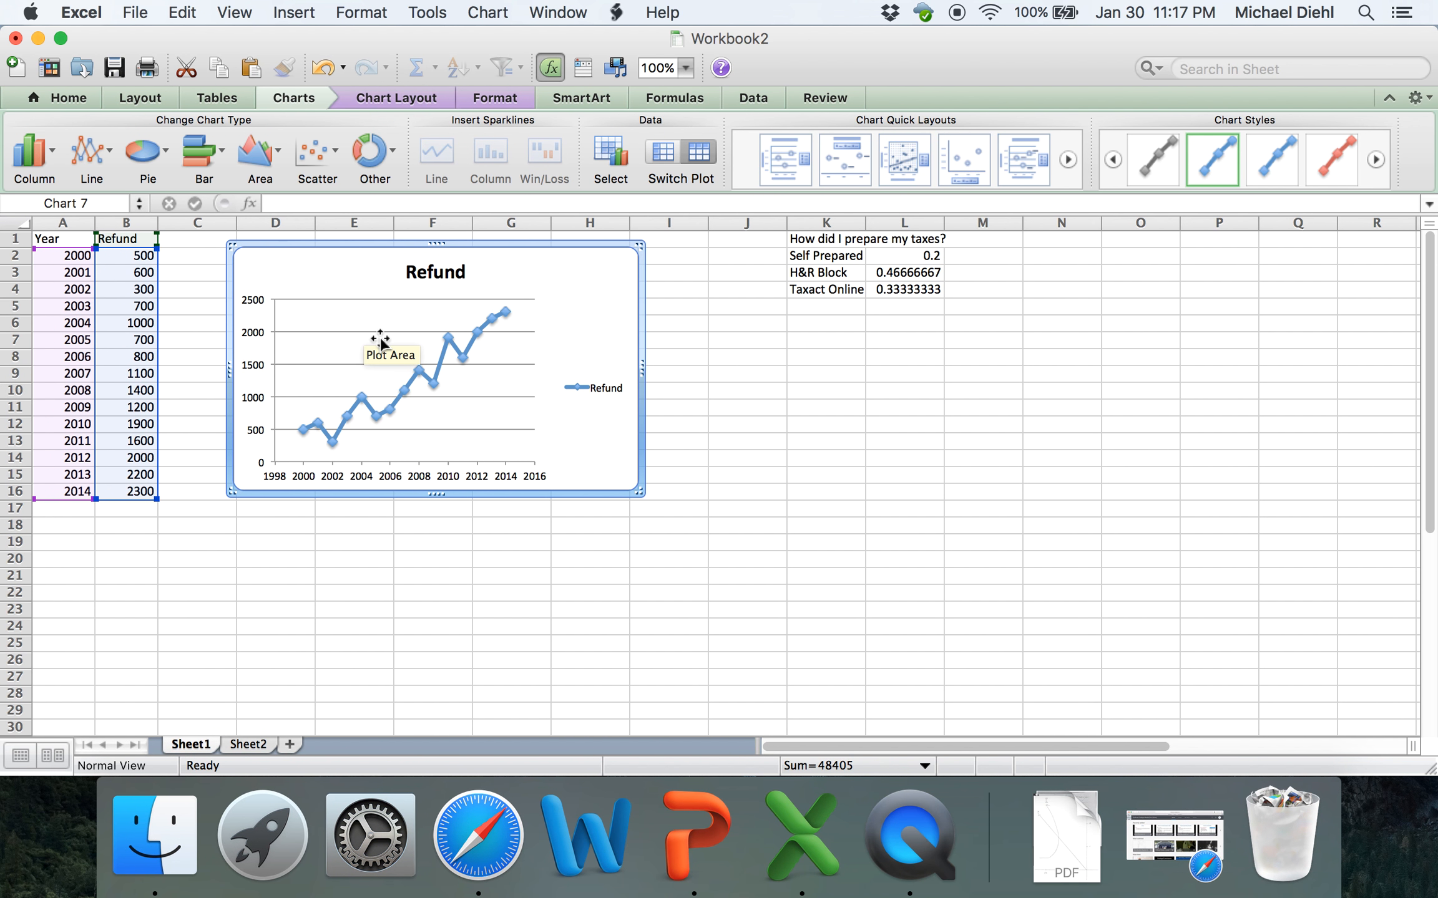
pyautogui.press('Delete')
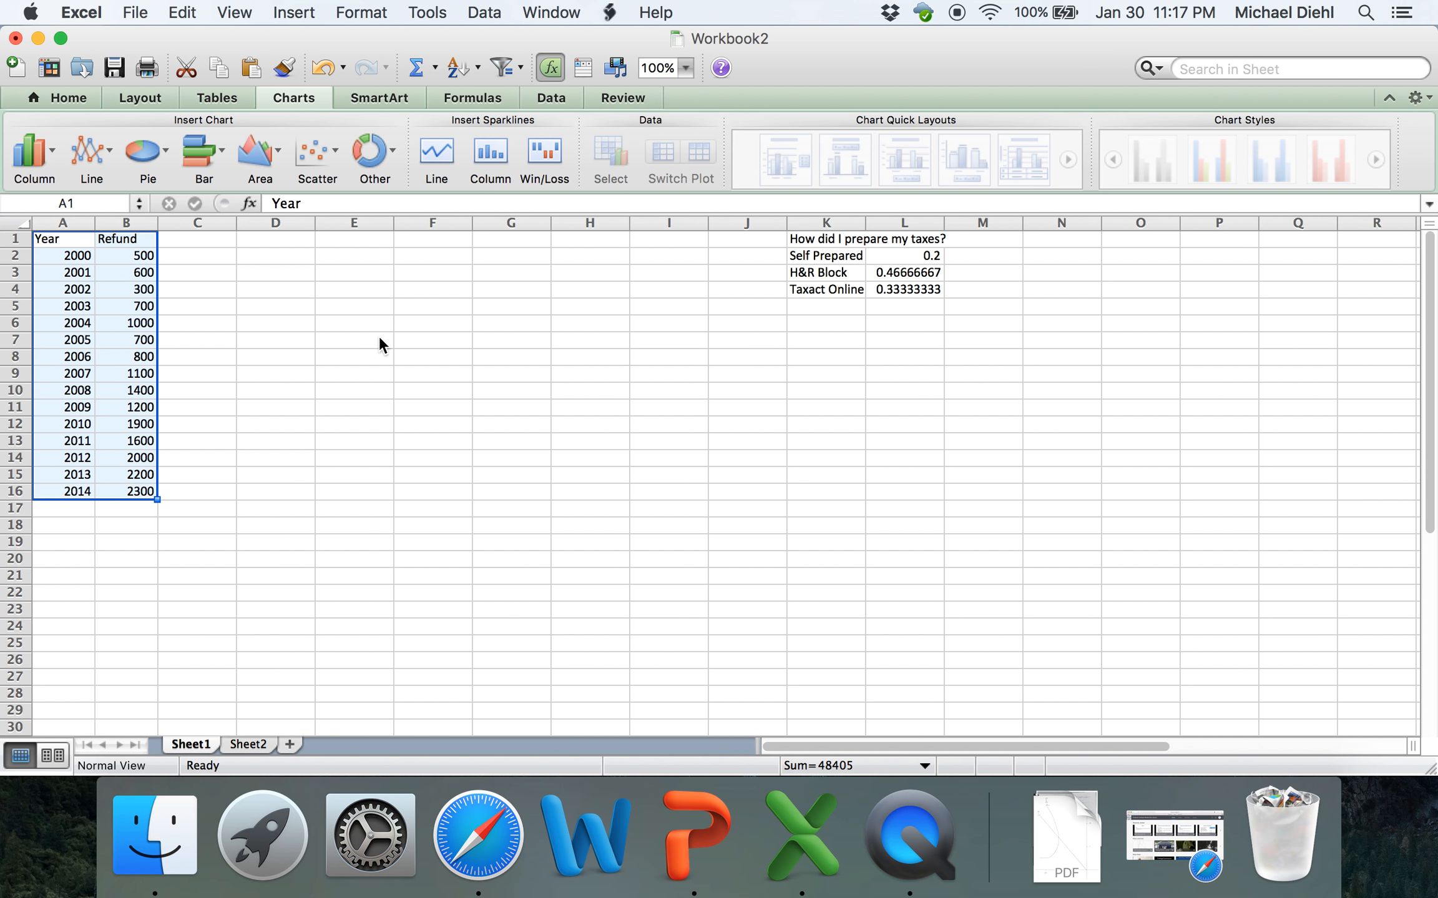
pyautogui.click(219, 308)
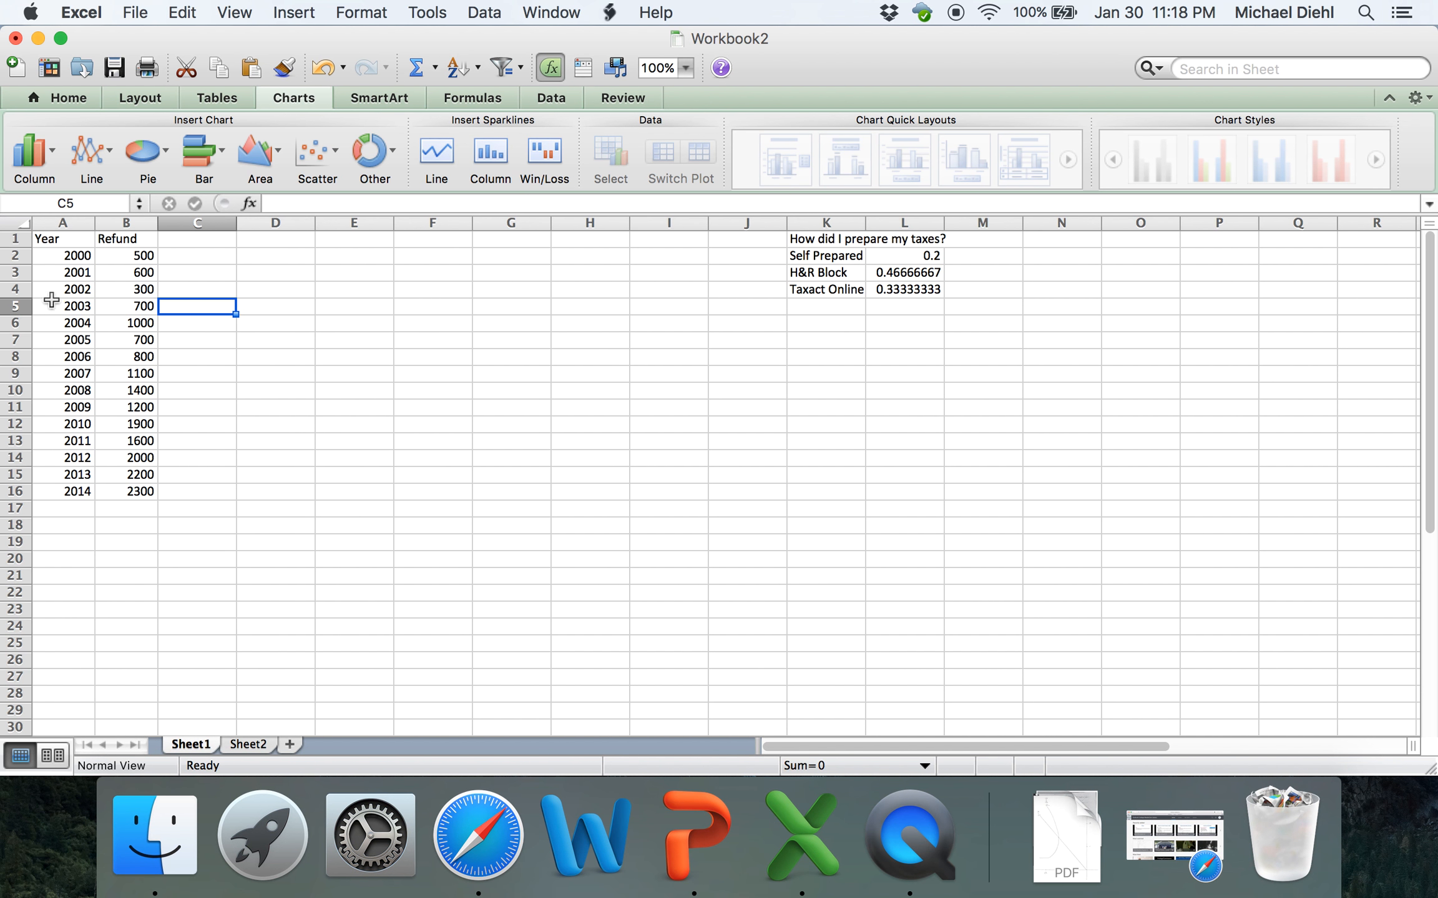
pyautogui.click(65, 223)
pyautogui.rightClick(65, 223)
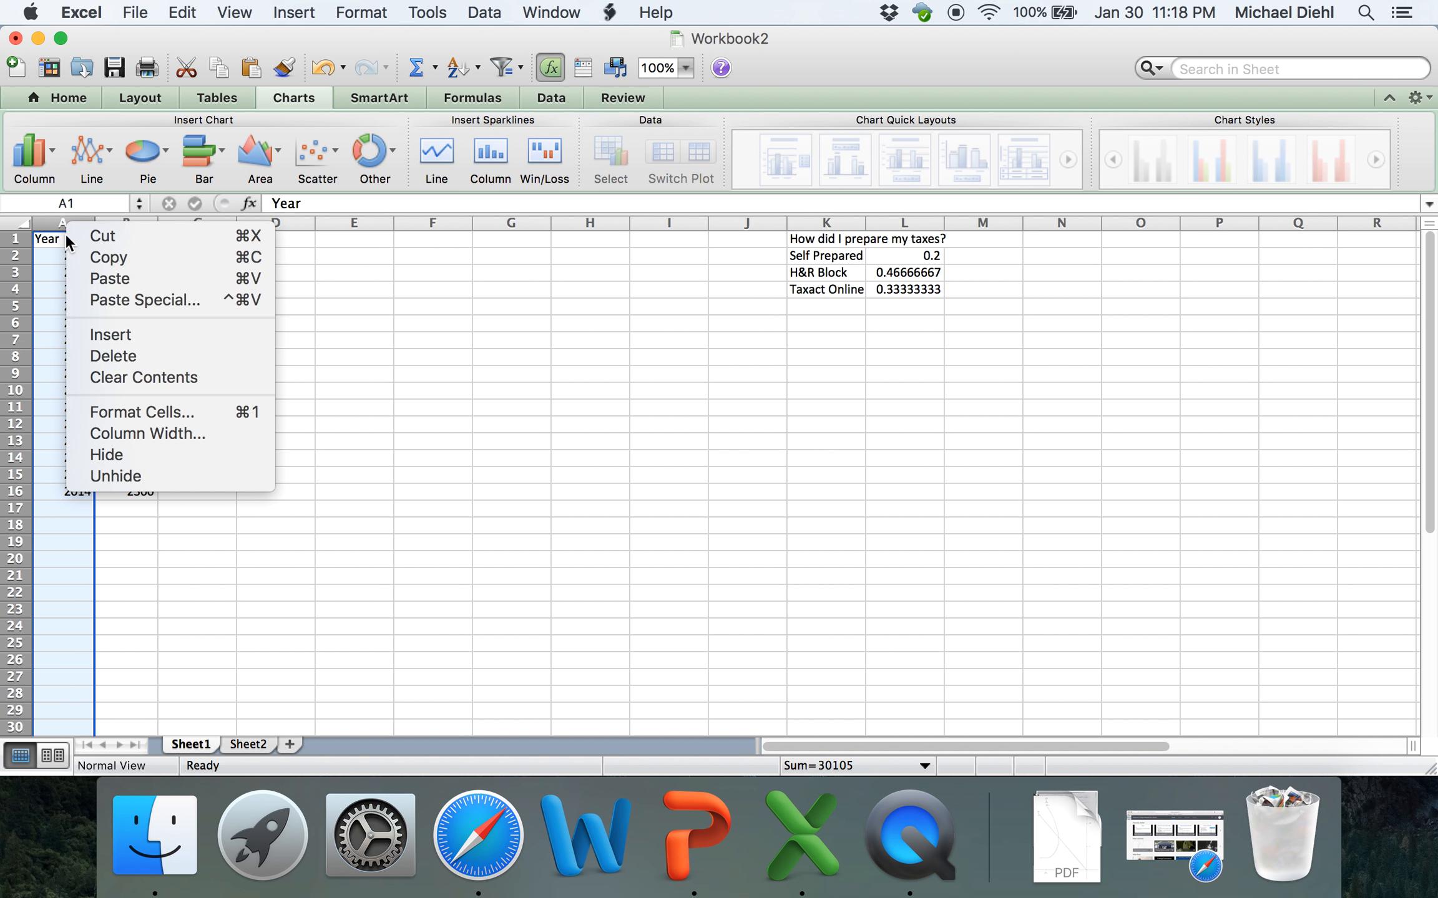
pyautogui.click(70, 252)
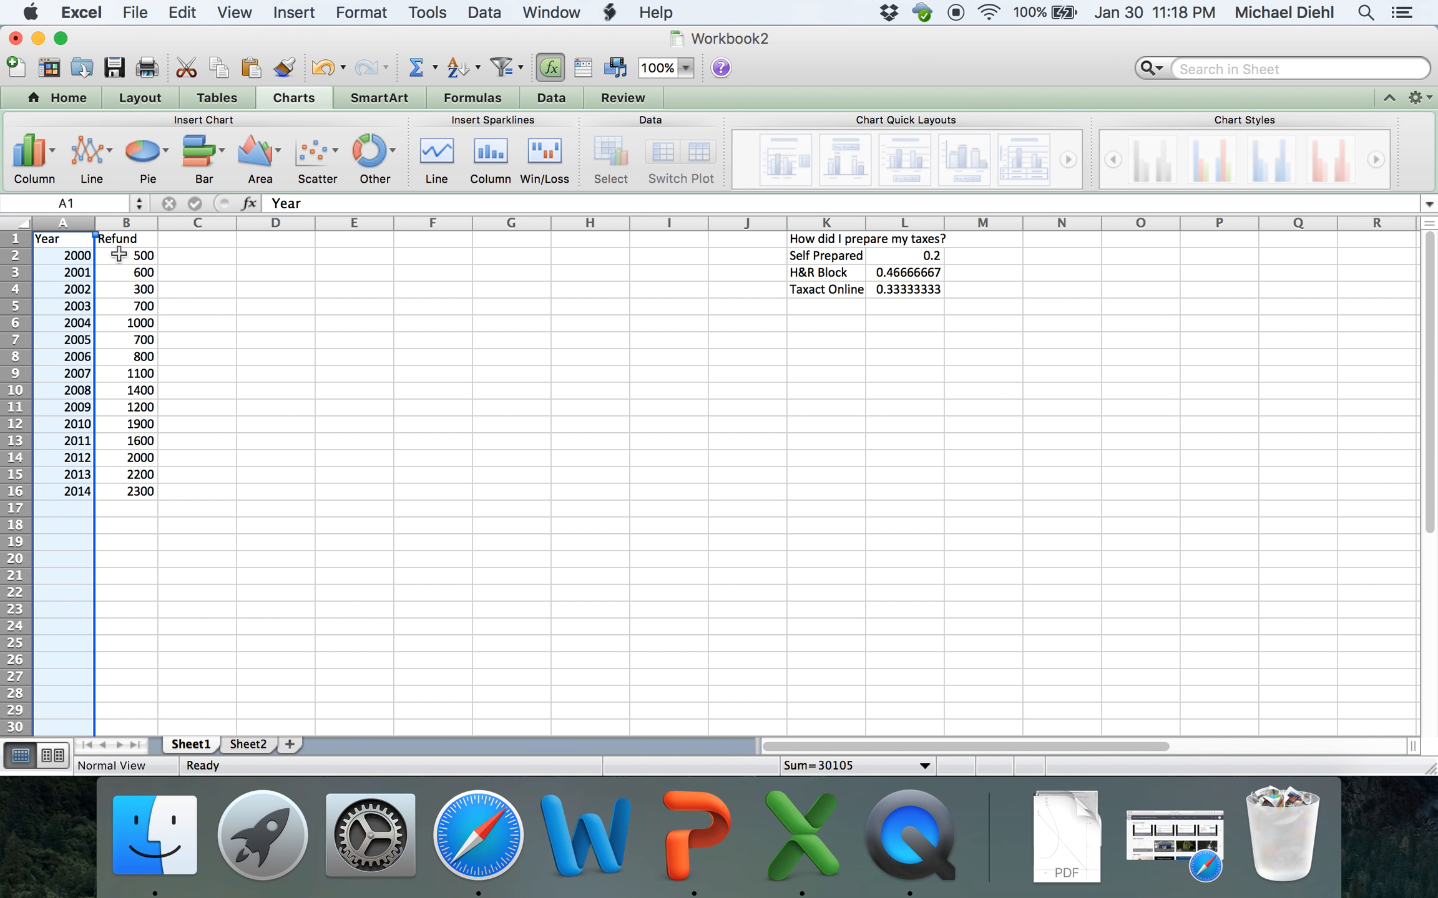
pyautogui.click(243, 340)
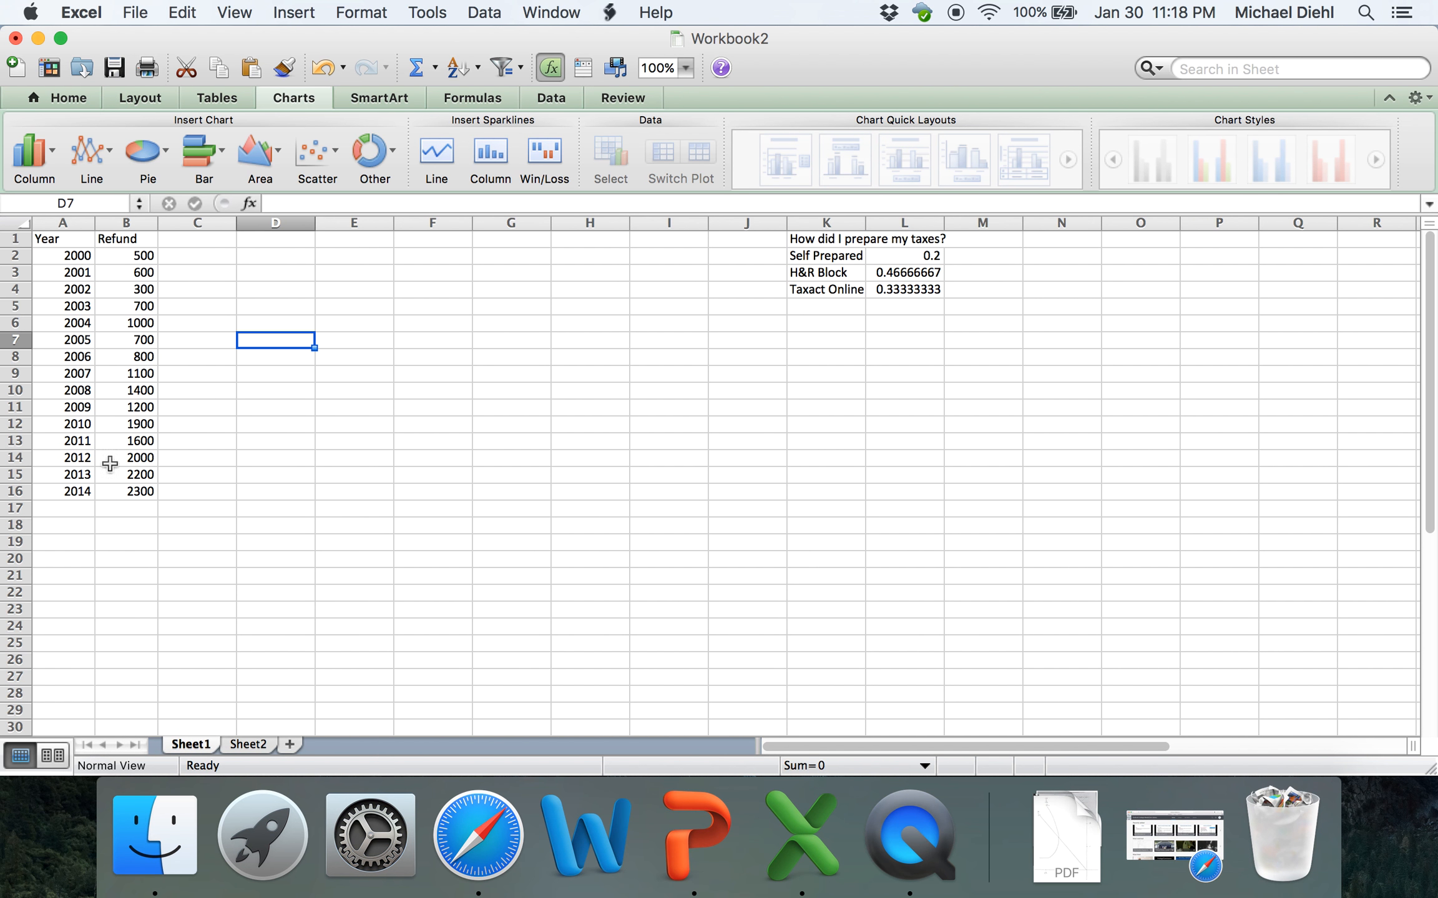
# - Delete the entire Year column so that the Refund values move into column A
pyautogui.click(74, 221)
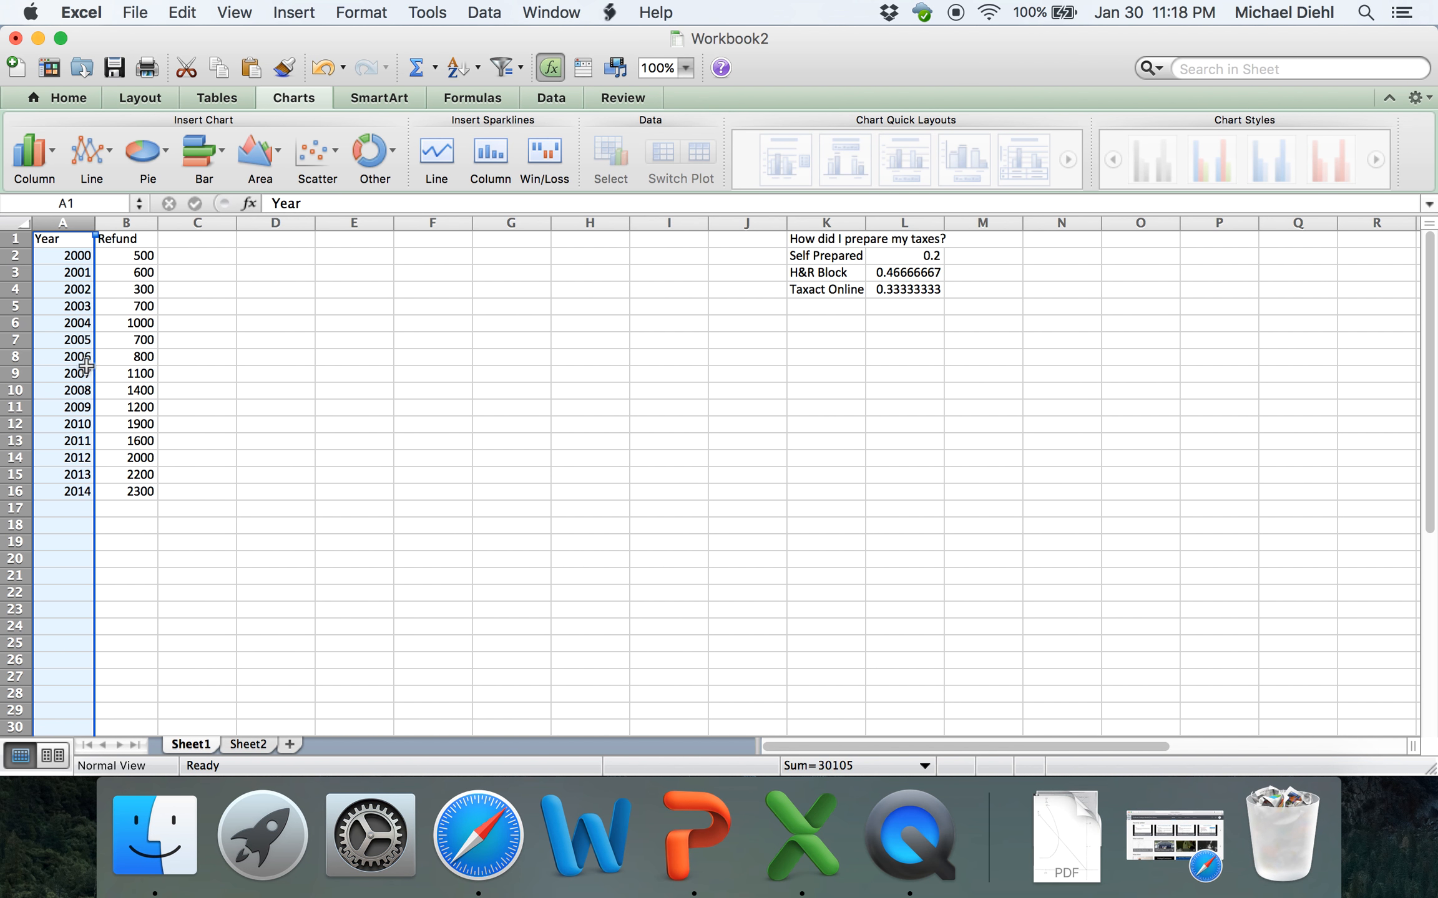
pyautogui.rightClick(54, 337)
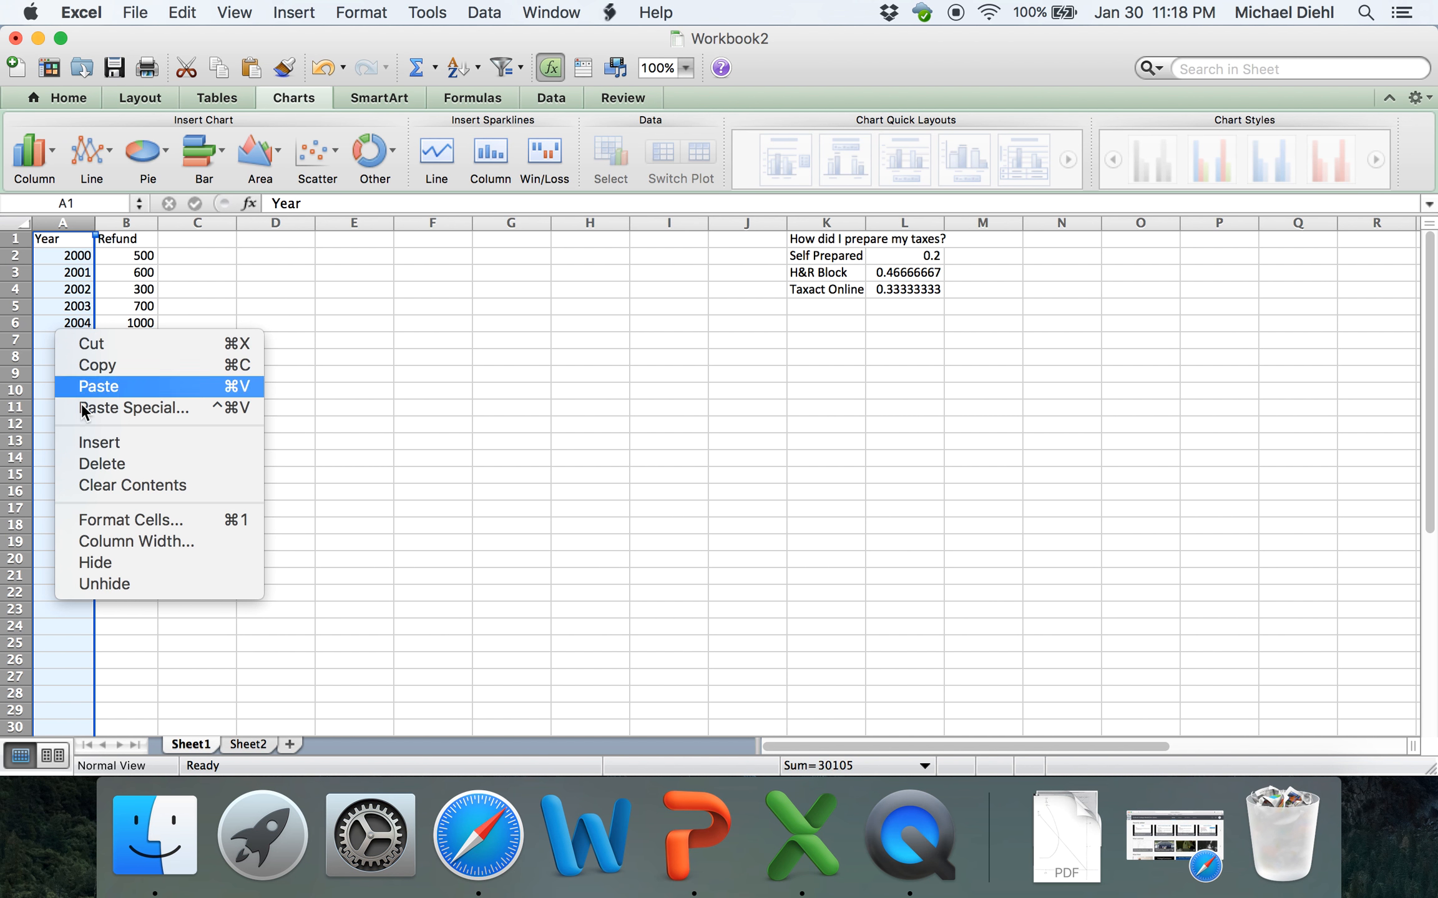
pyautogui.click(126, 459)
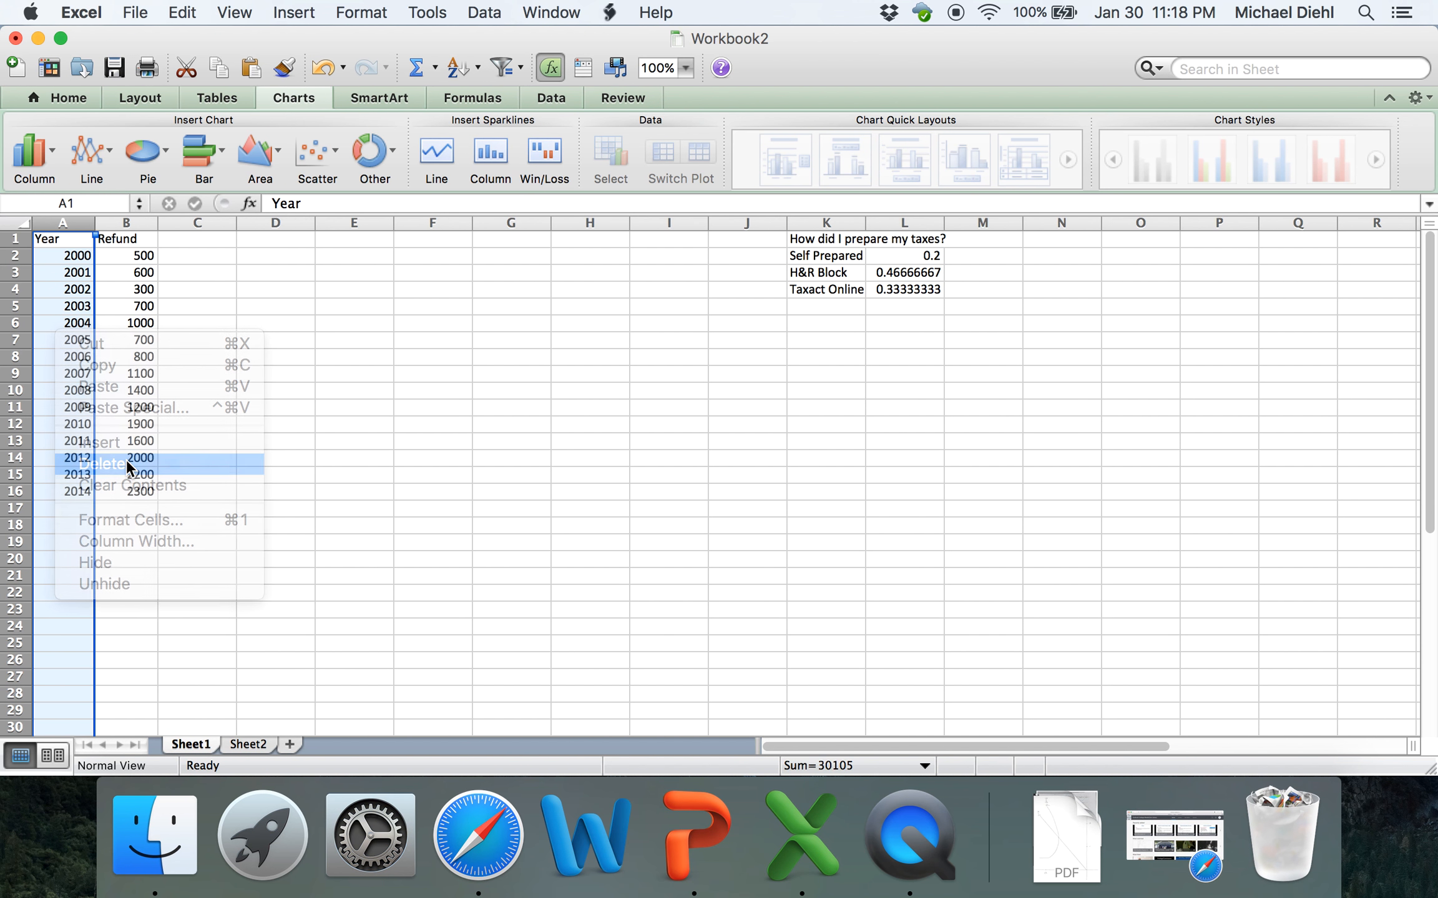
pyautogui.click(170, 323)
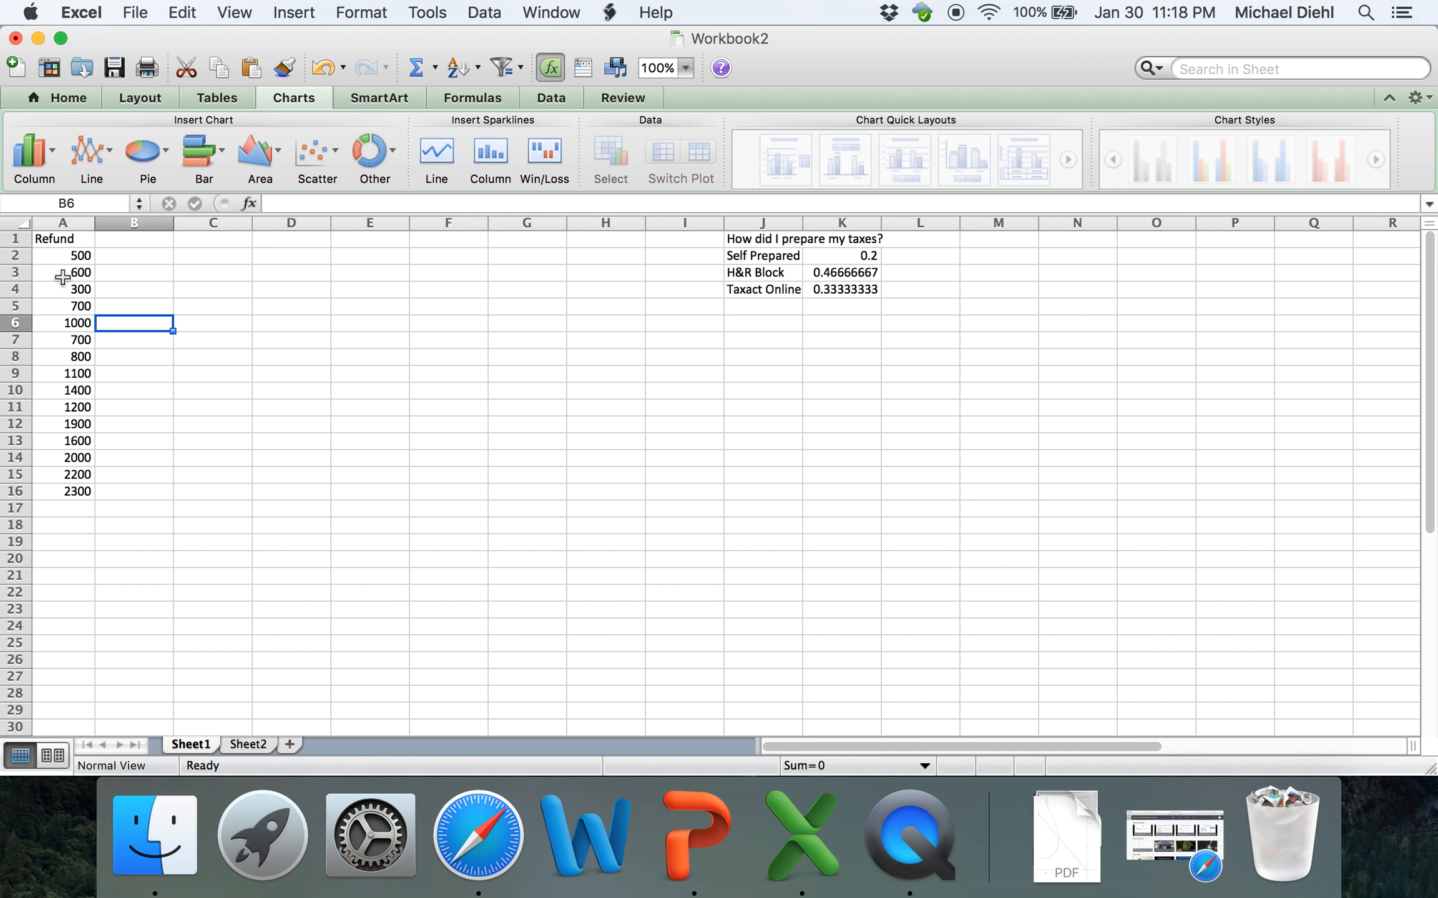
pyautogui.click(56, 223)
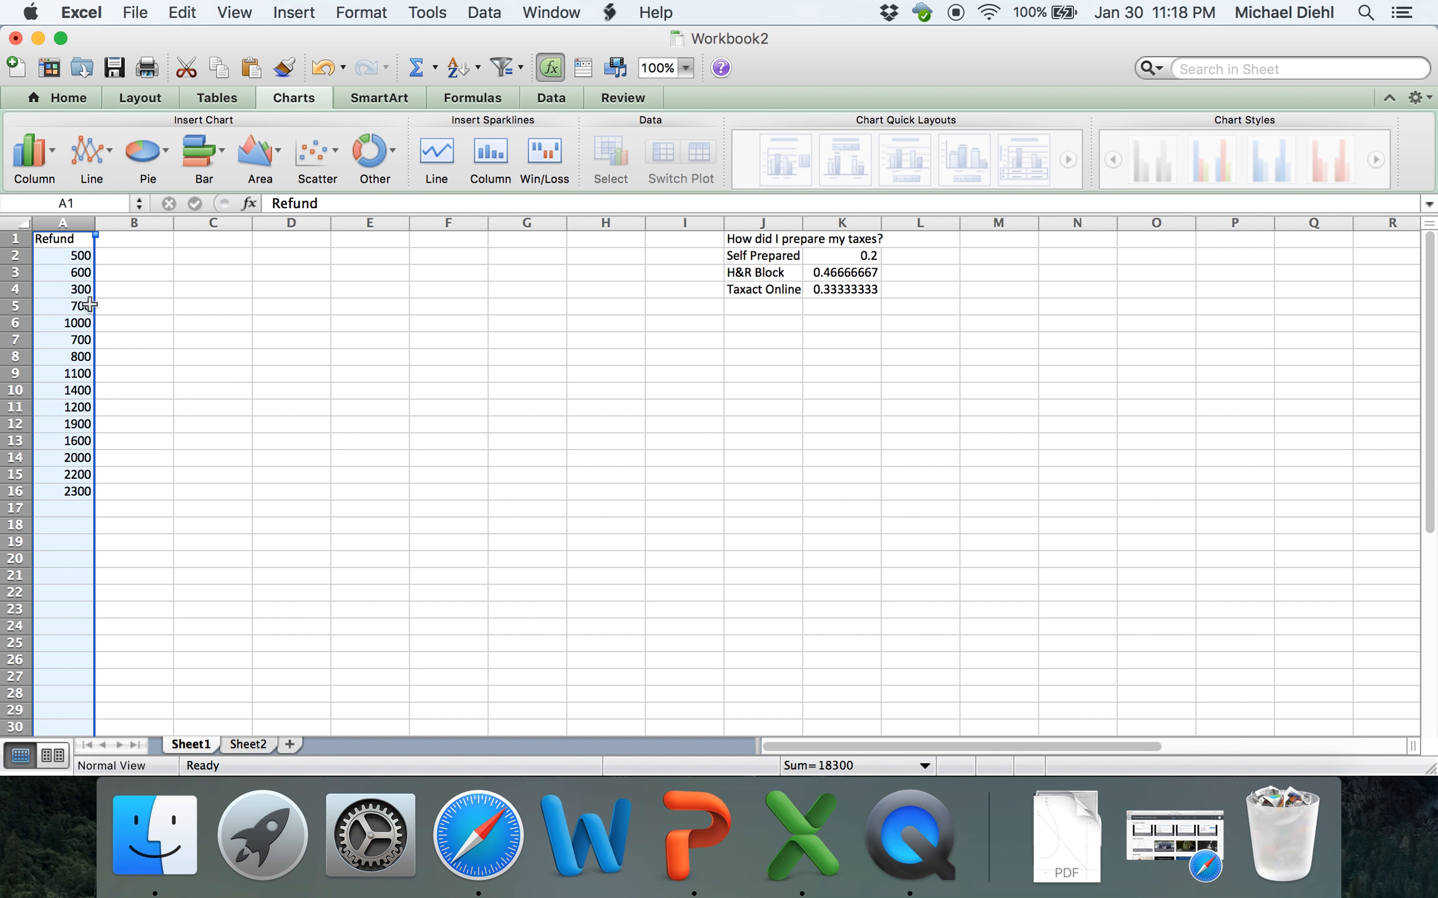
pyautogui.click(91, 493)
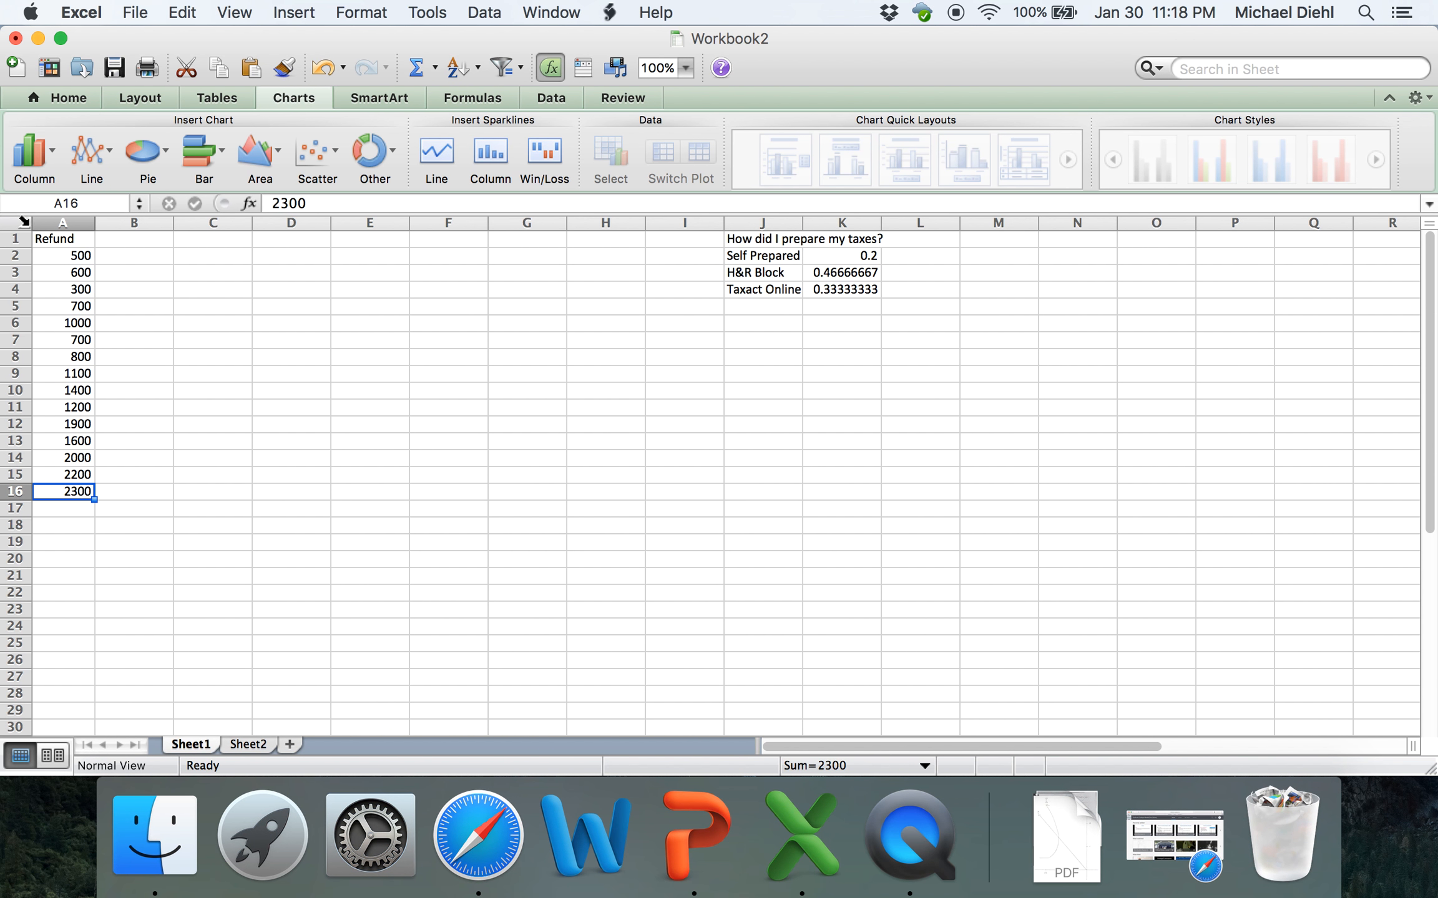
# - Set the font size of the whole sheet to 16 and widen all the columns
pyautogui.click(21, 223)
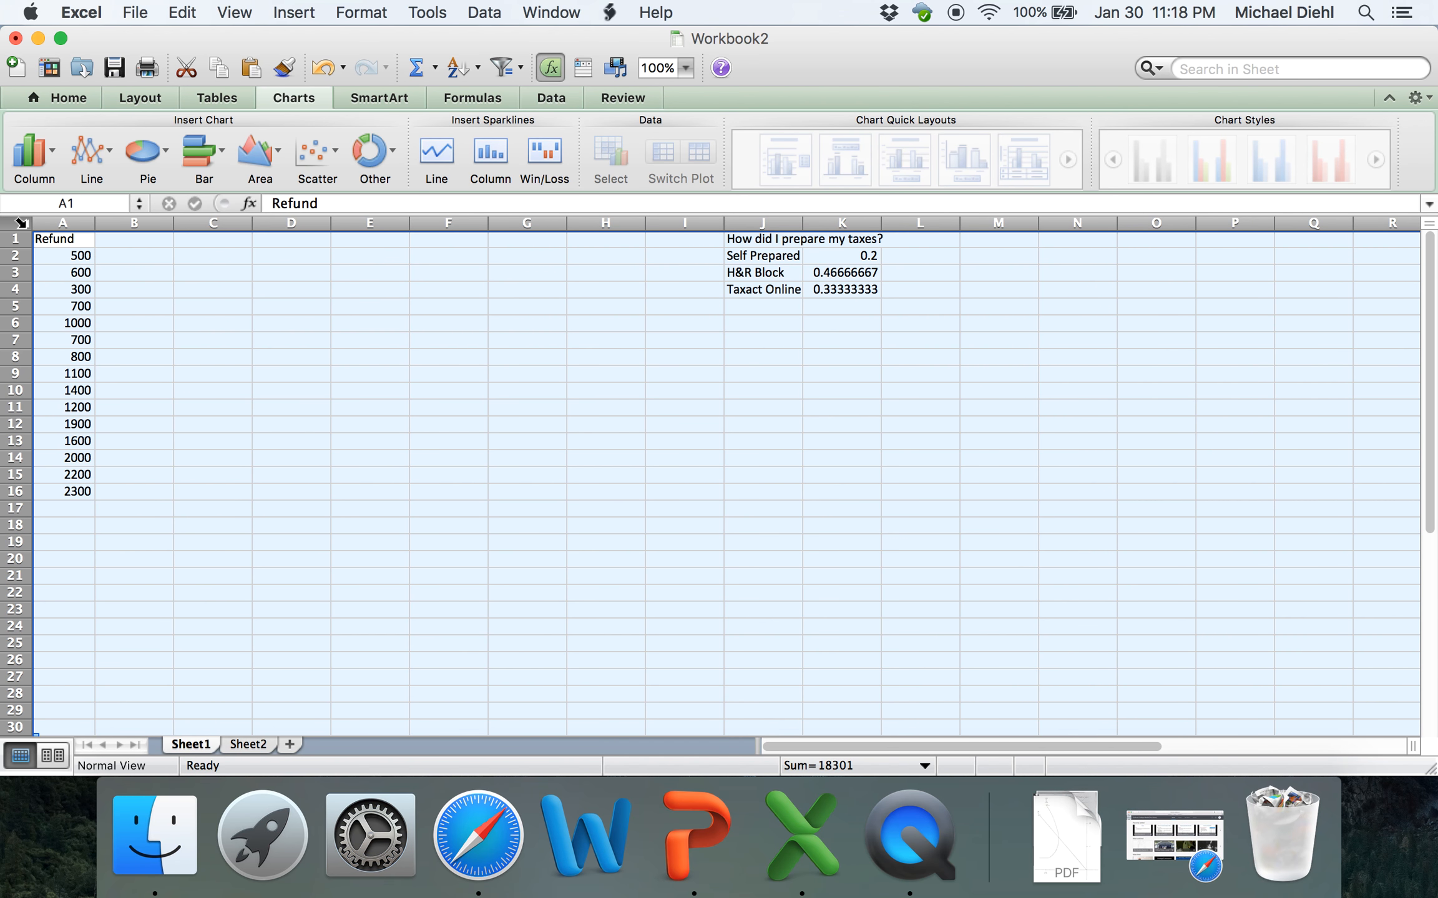
pyautogui.click(68, 98)
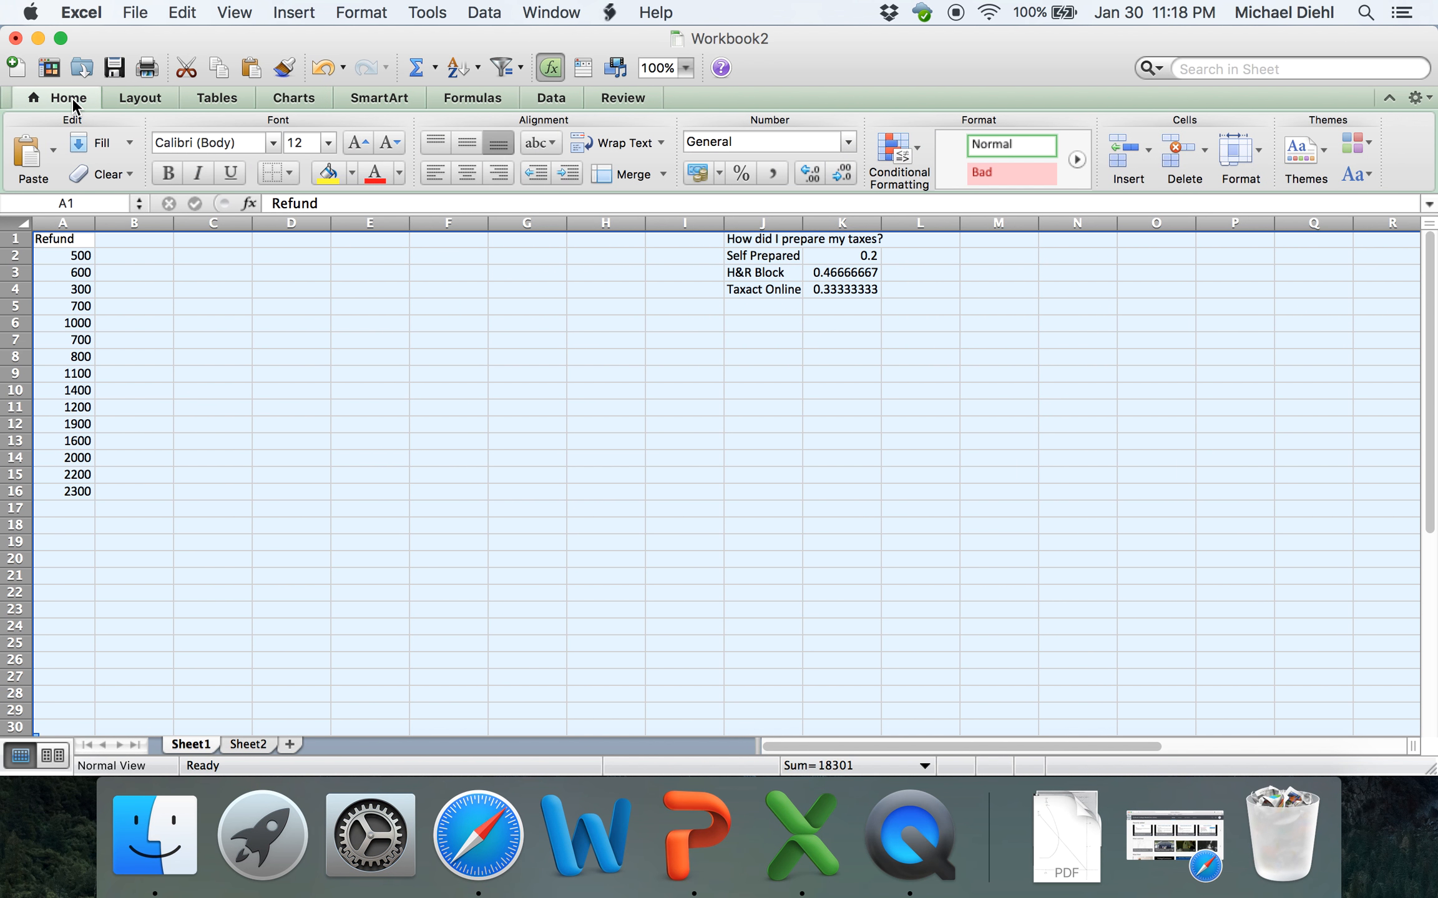
pyautogui.click(329, 143)
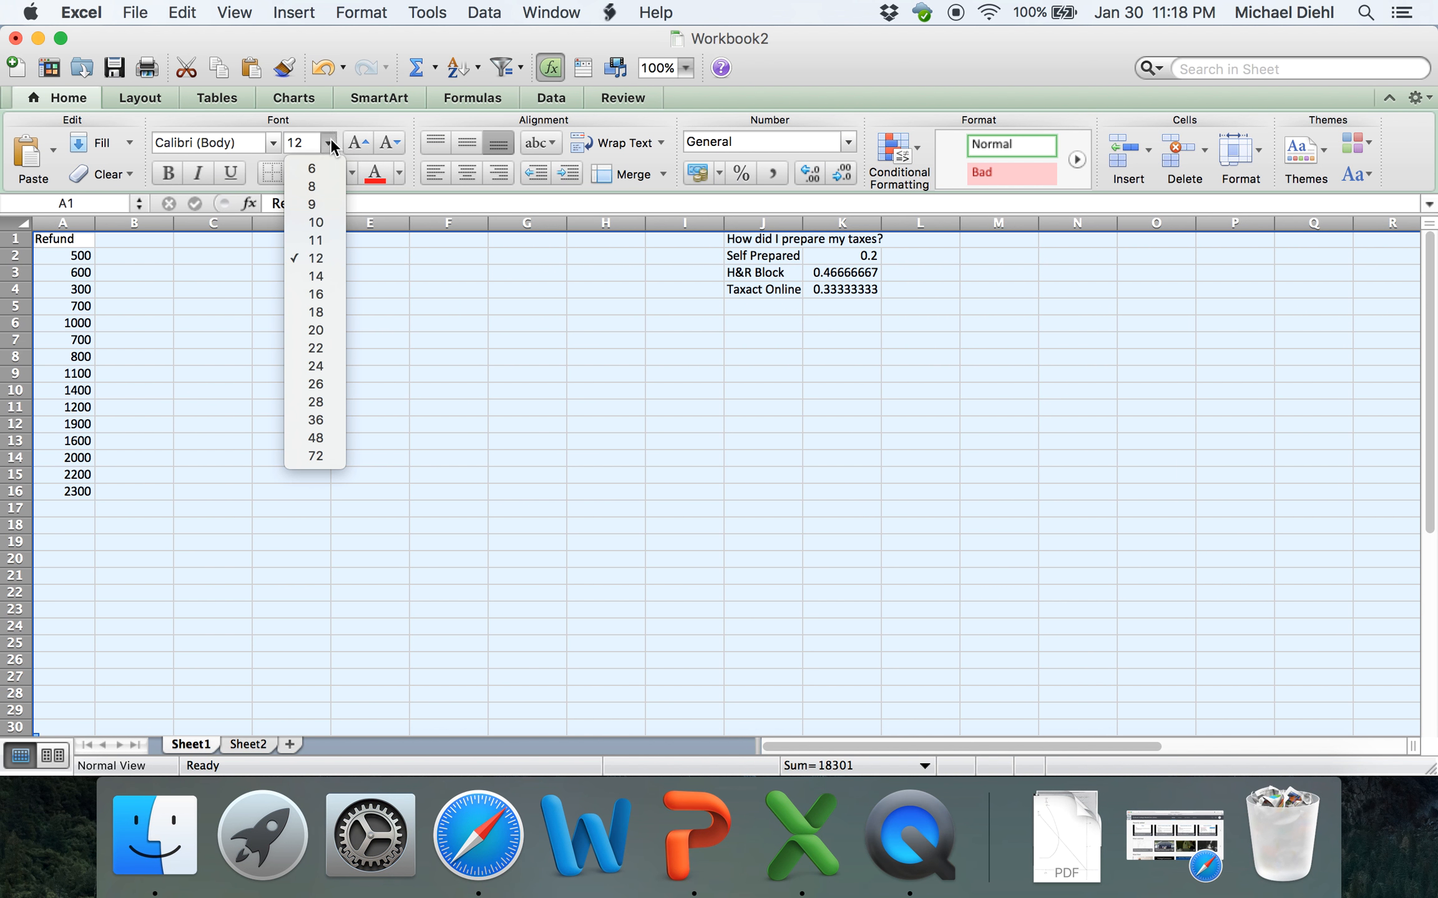
pyautogui.click(321, 292)
pyautogui.moveTo(95, 226); pyautogui.dragTo(136, 225)
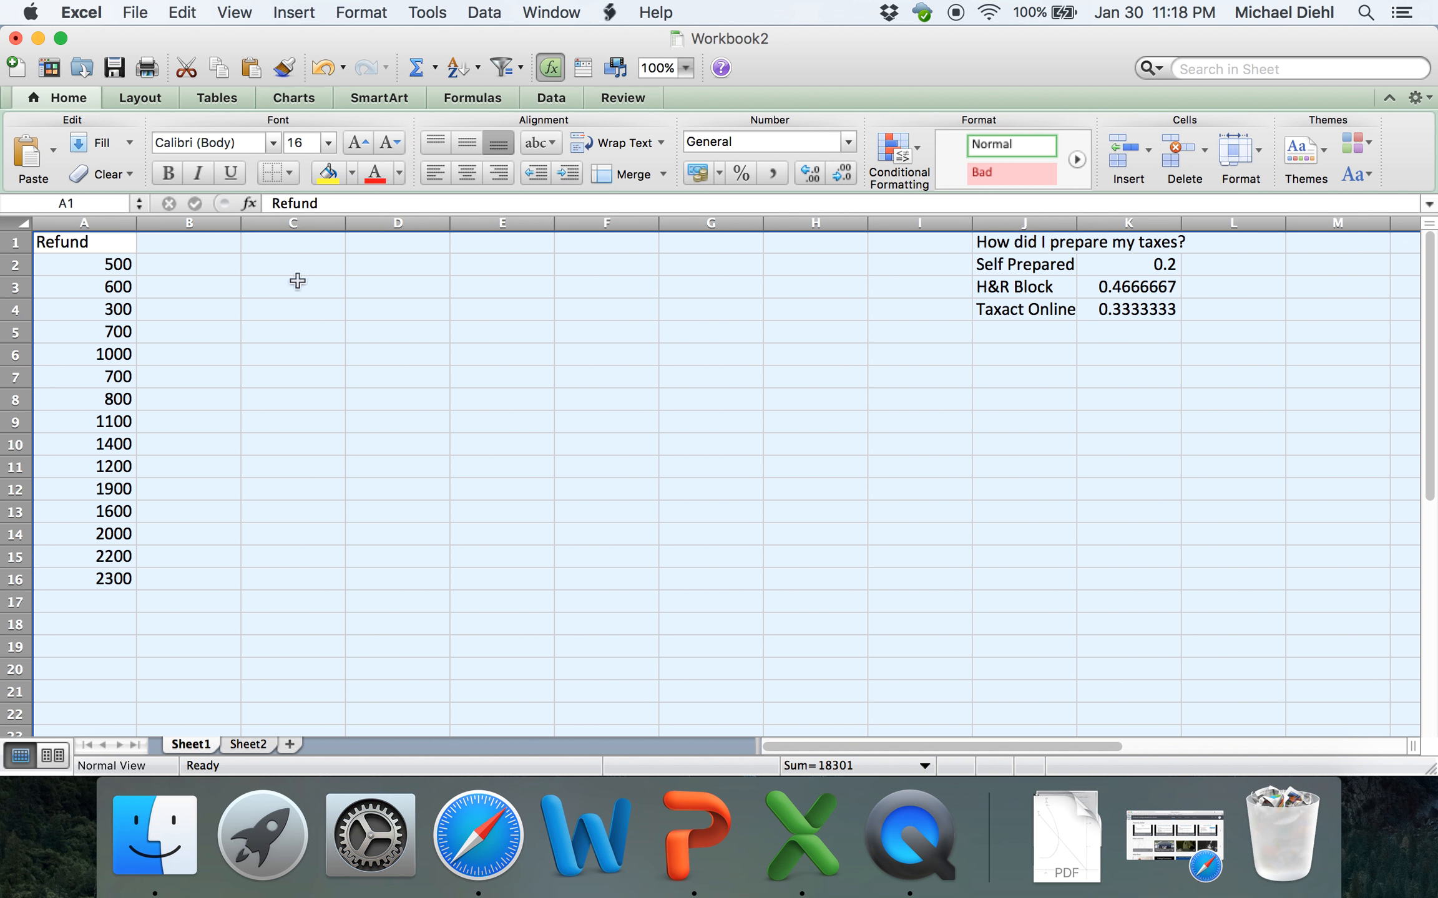
pyautogui.click(571, 400)
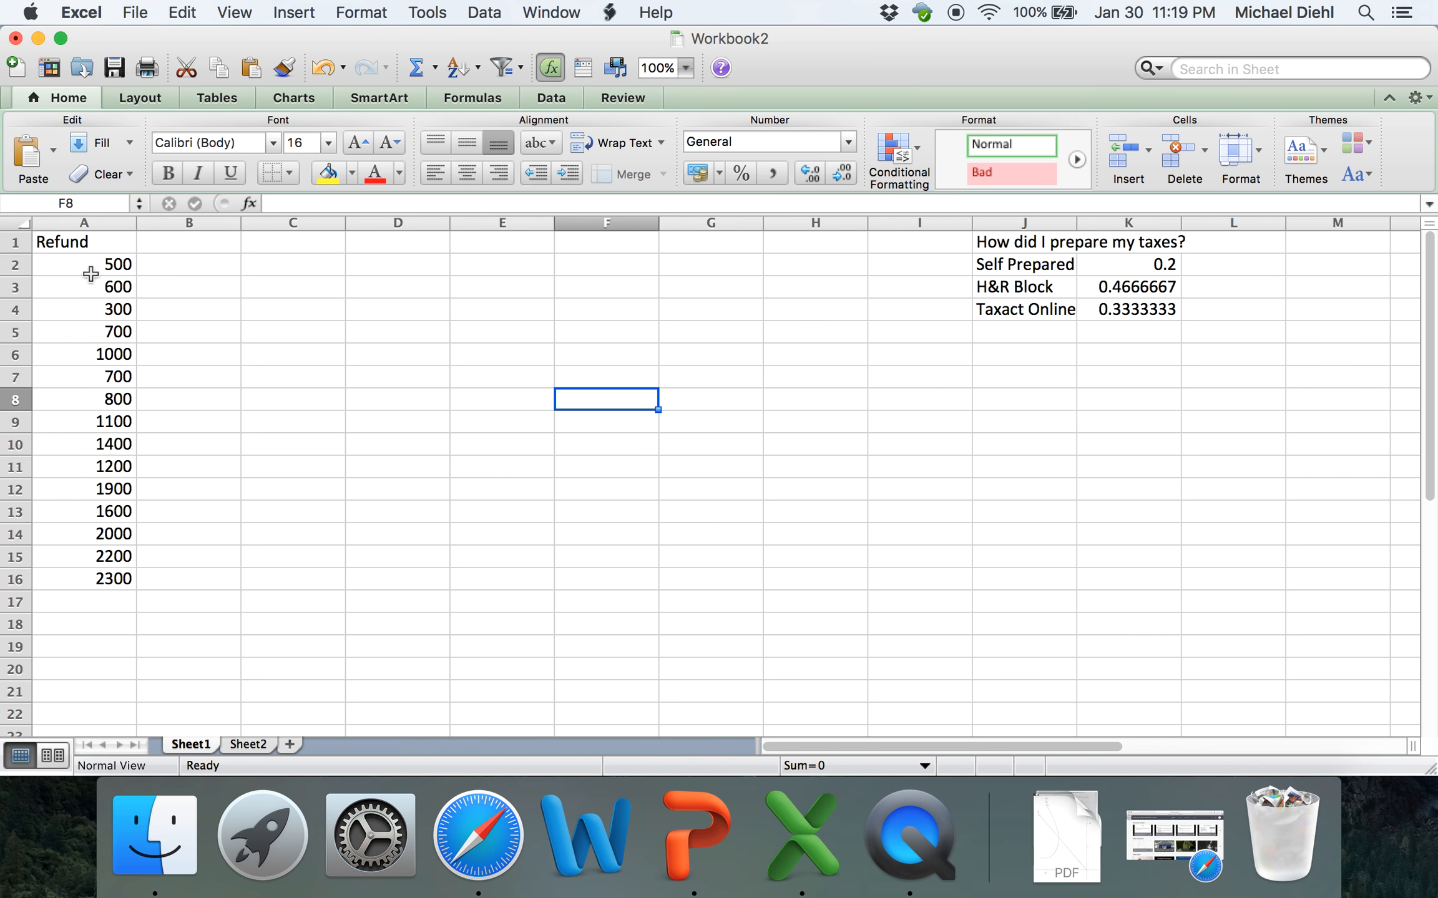
# - Narrow column A slightly and set the font size of the whole sheet to 14
pyautogui.moveTo(137, 223); pyautogui.dragTo(114, 222)
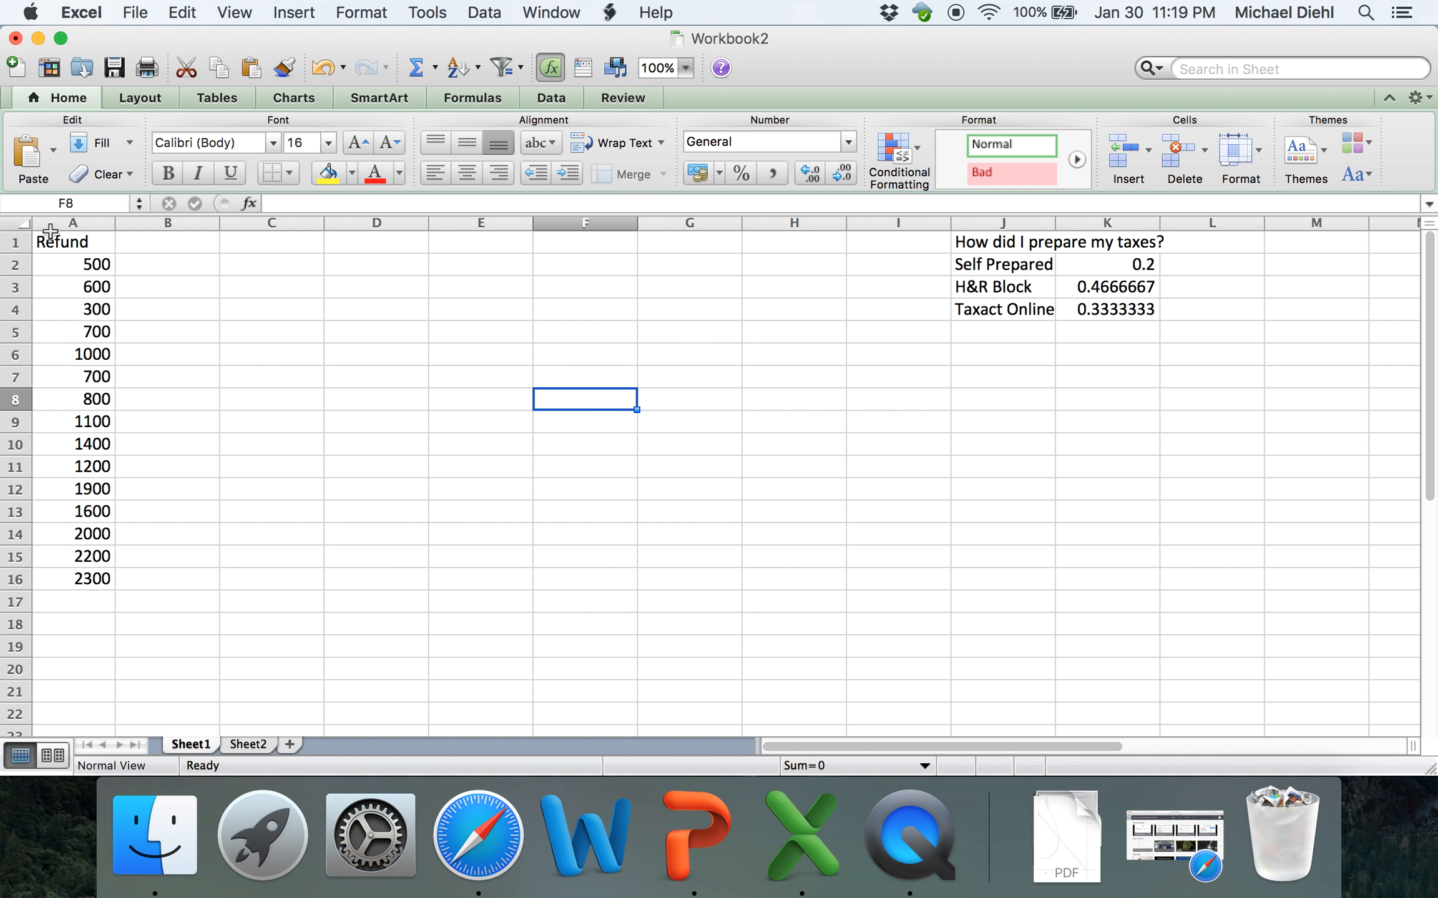
pyautogui.click(15, 224)
pyautogui.click(325, 143)
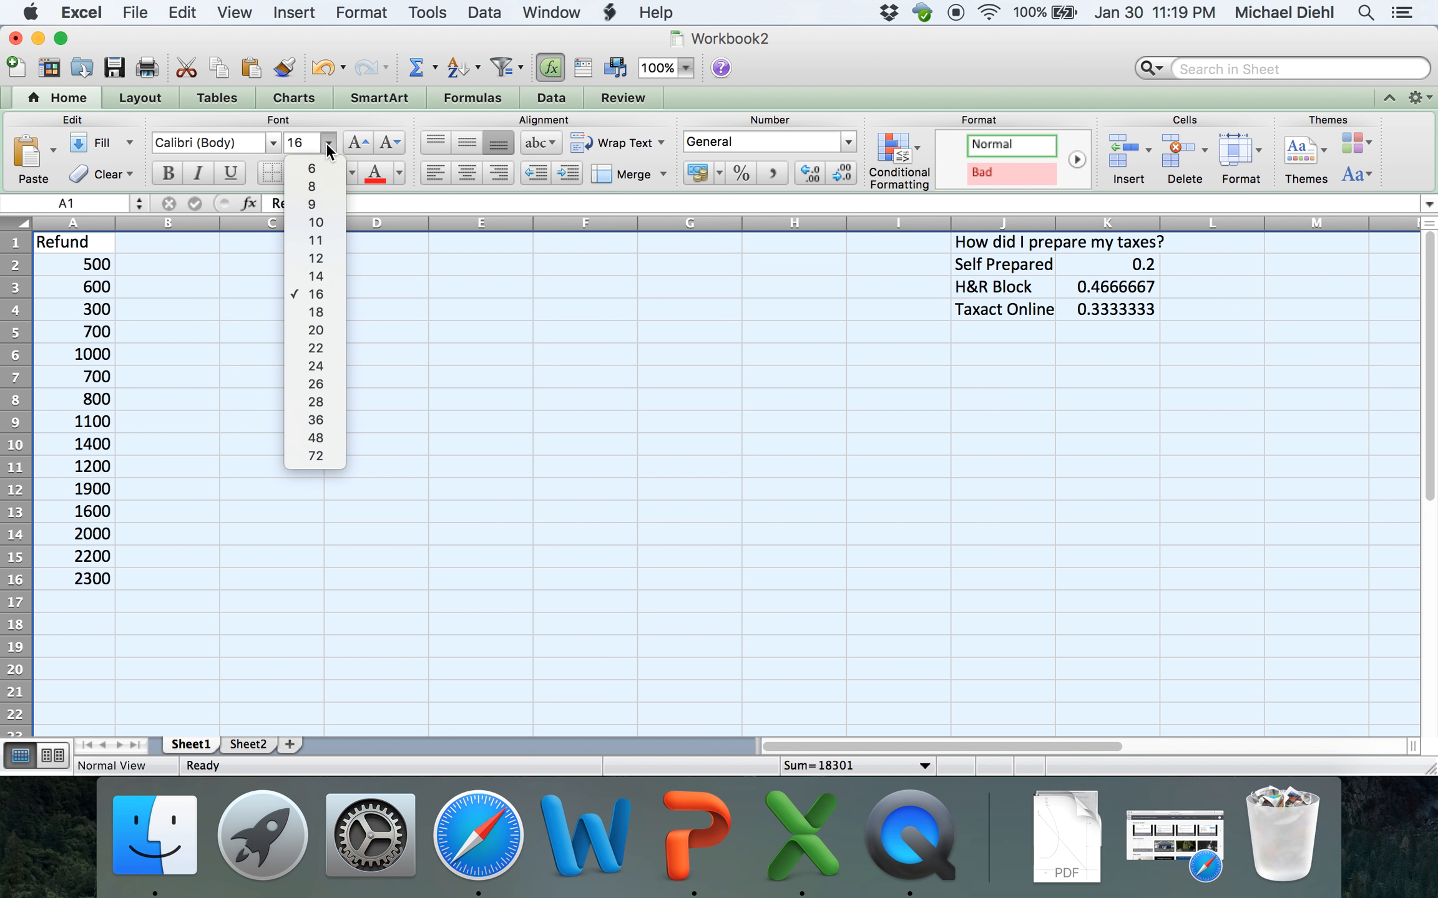
pyautogui.click(312, 283)
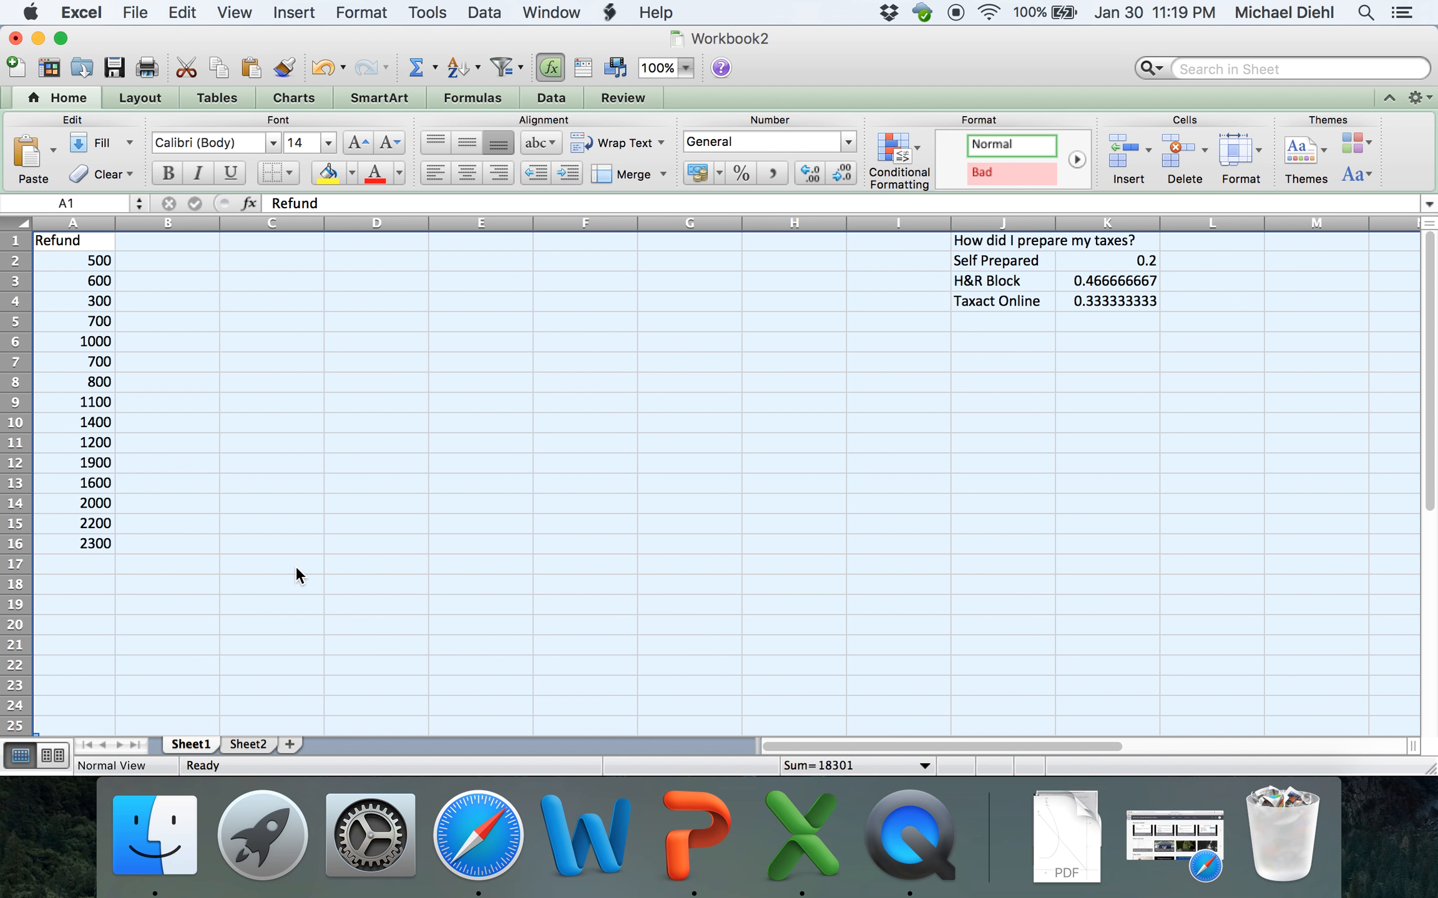
pyautogui.click(150, 543)
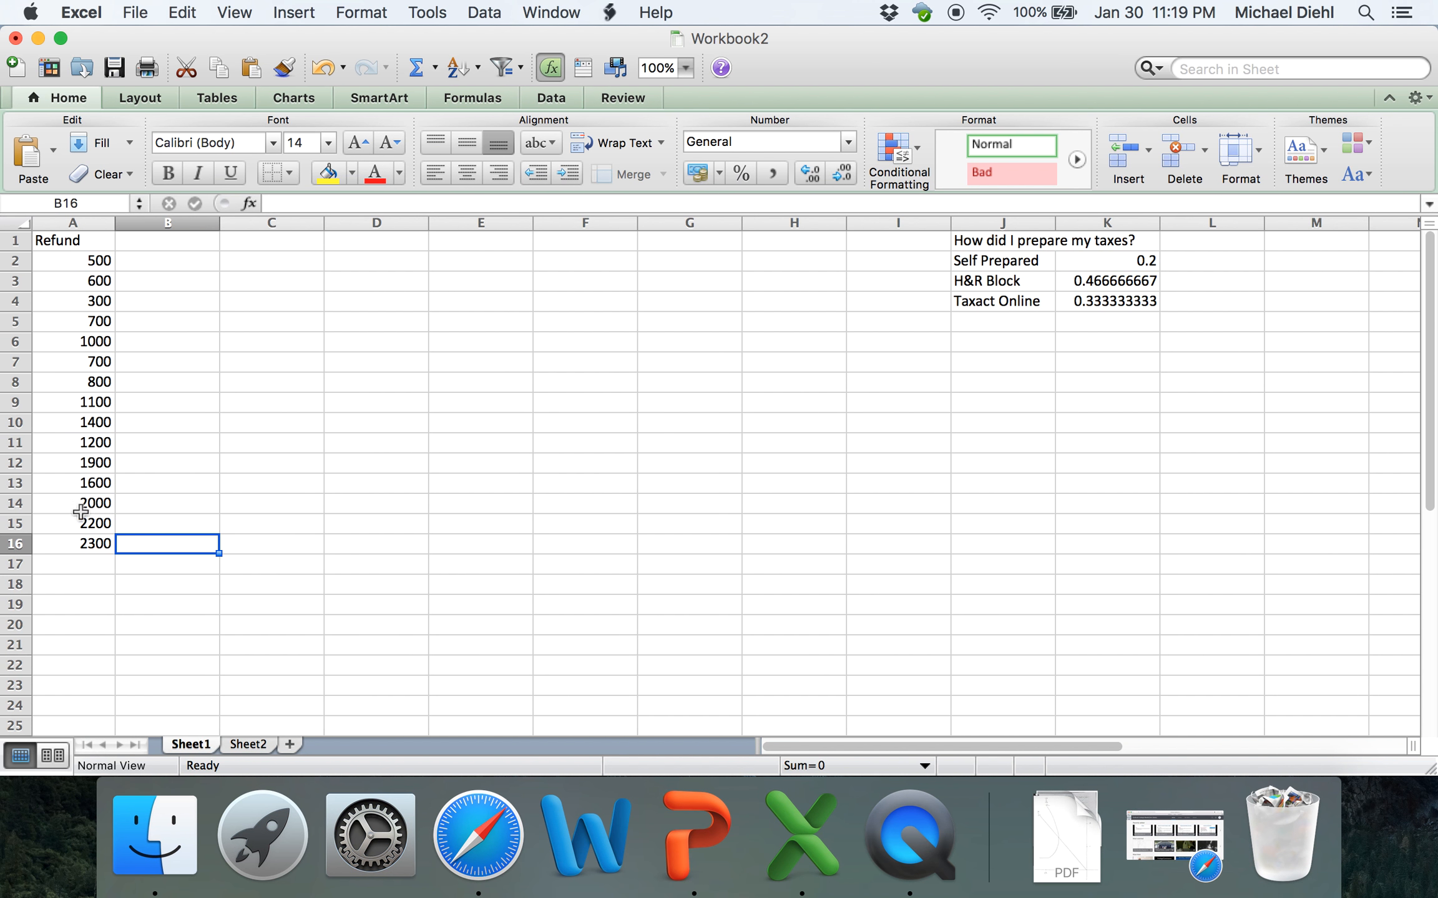
pyautogui.click(95, 564)
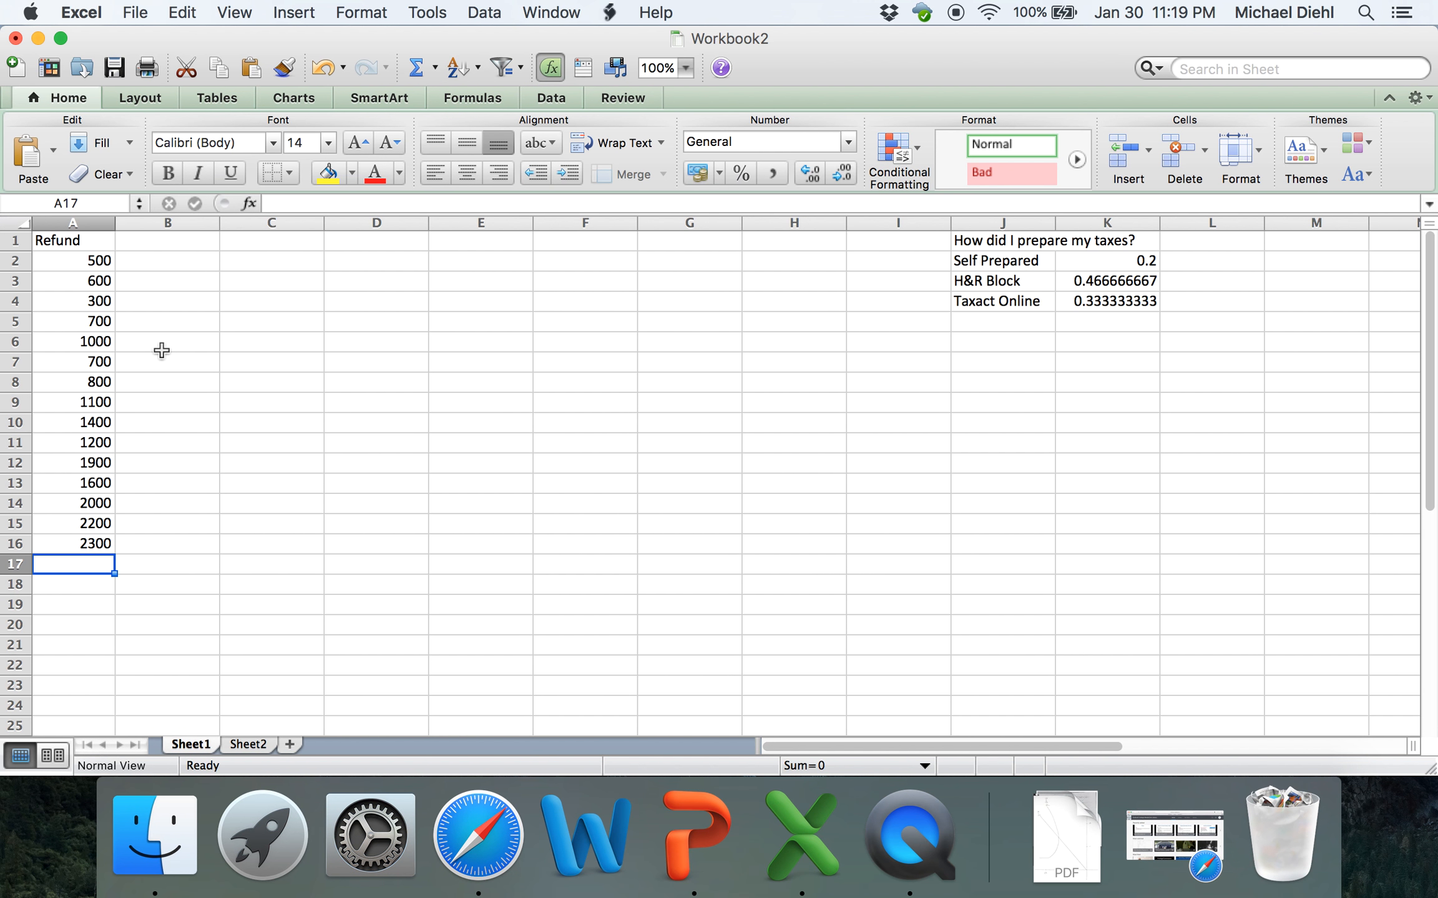
# - Enter the labels Mean, Median and Standard Dev in cells B17 to B19, below the refund data
pyautogui.click(181, 570)
pyautogui.write('Mean')
pyautogui.press('Return')
pyautogui.write('Median')
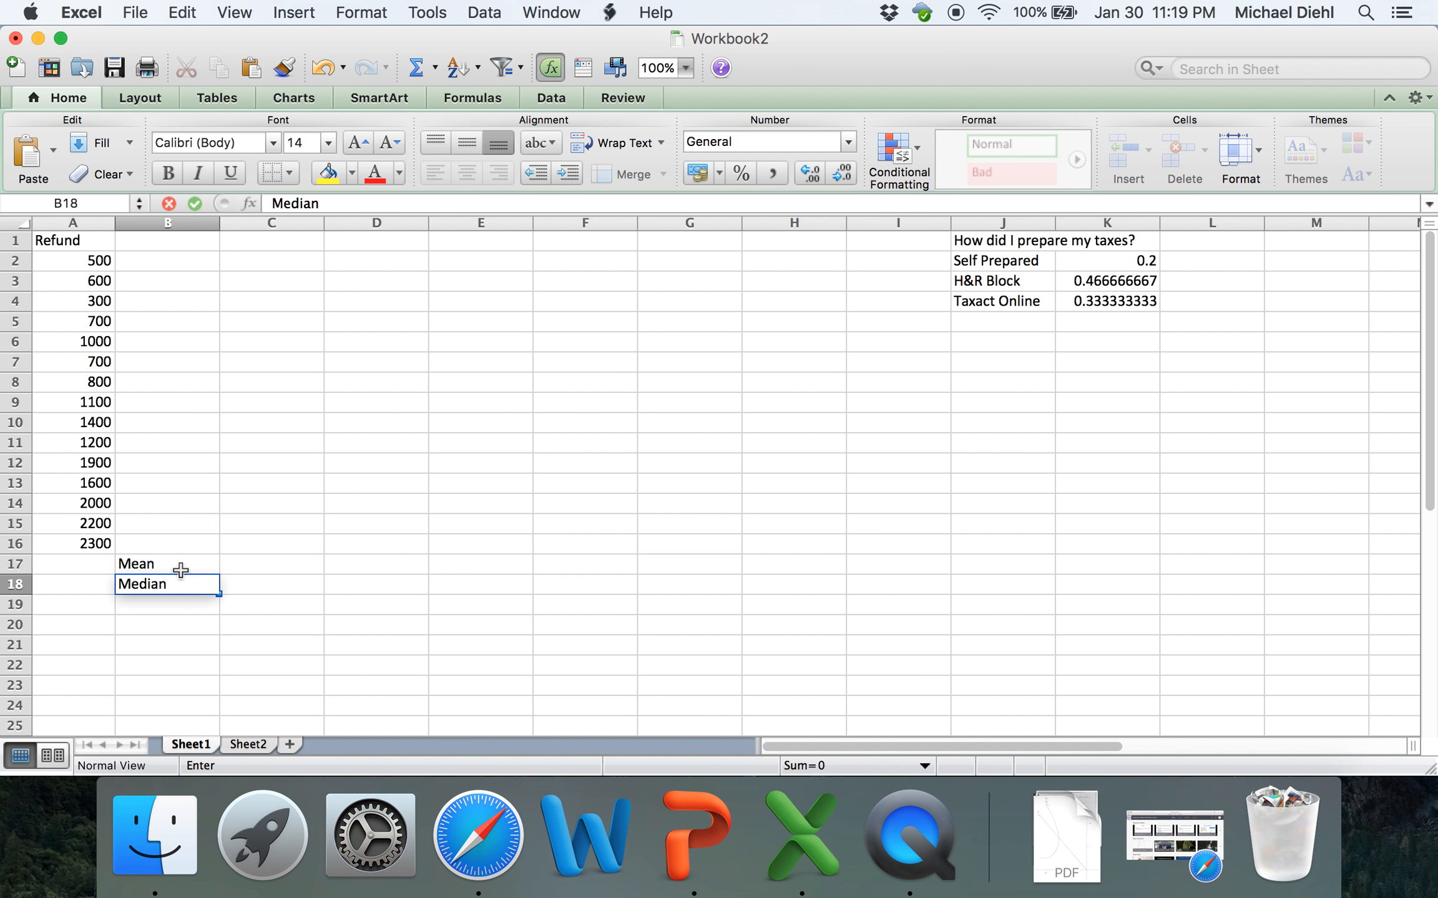
pyautogui.press('Return')
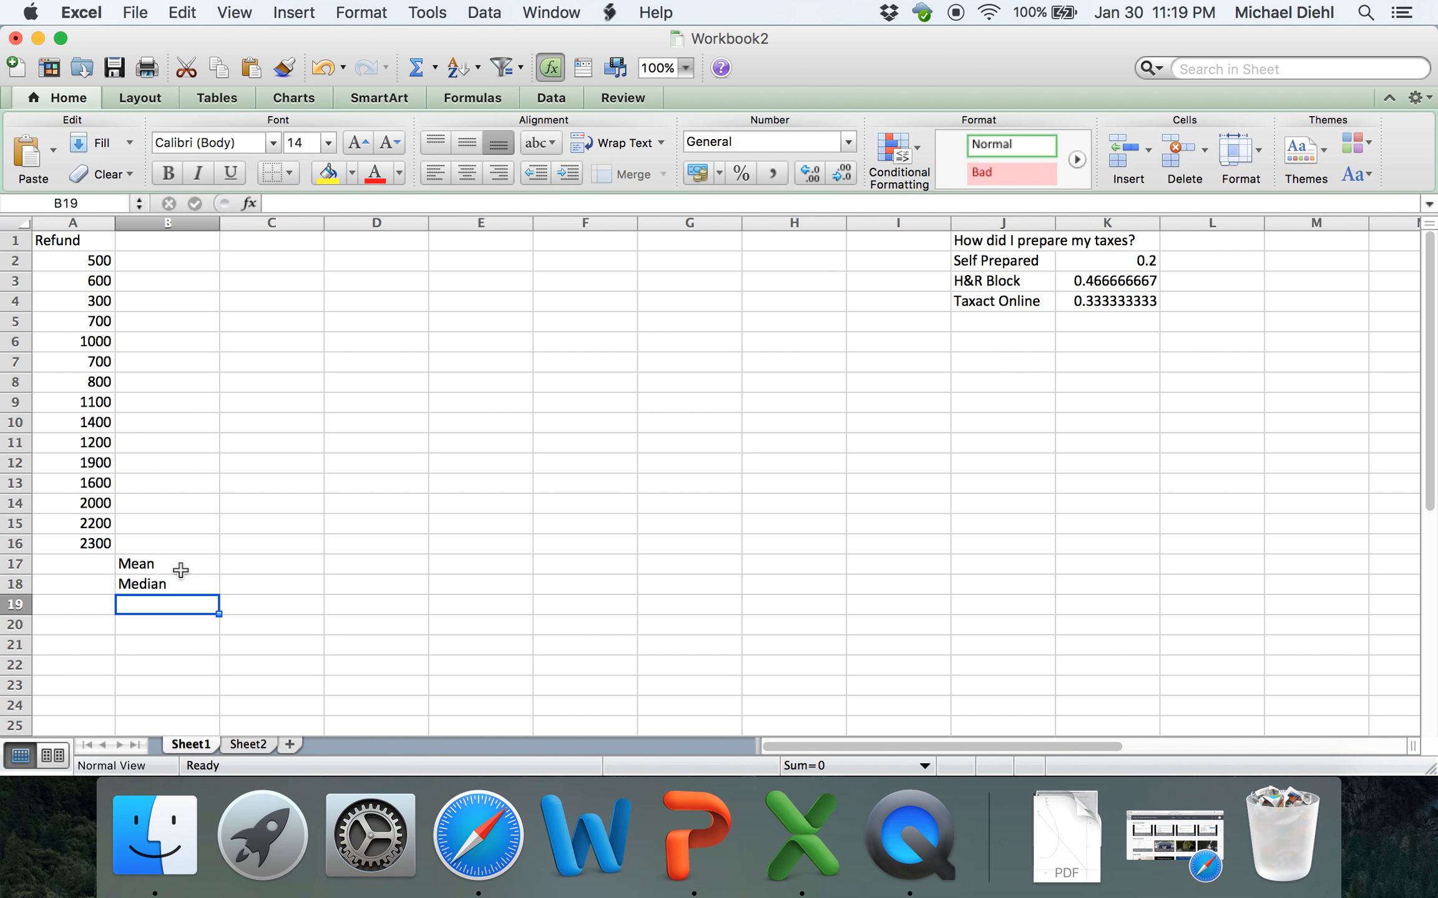
pyautogui.write('Standar')
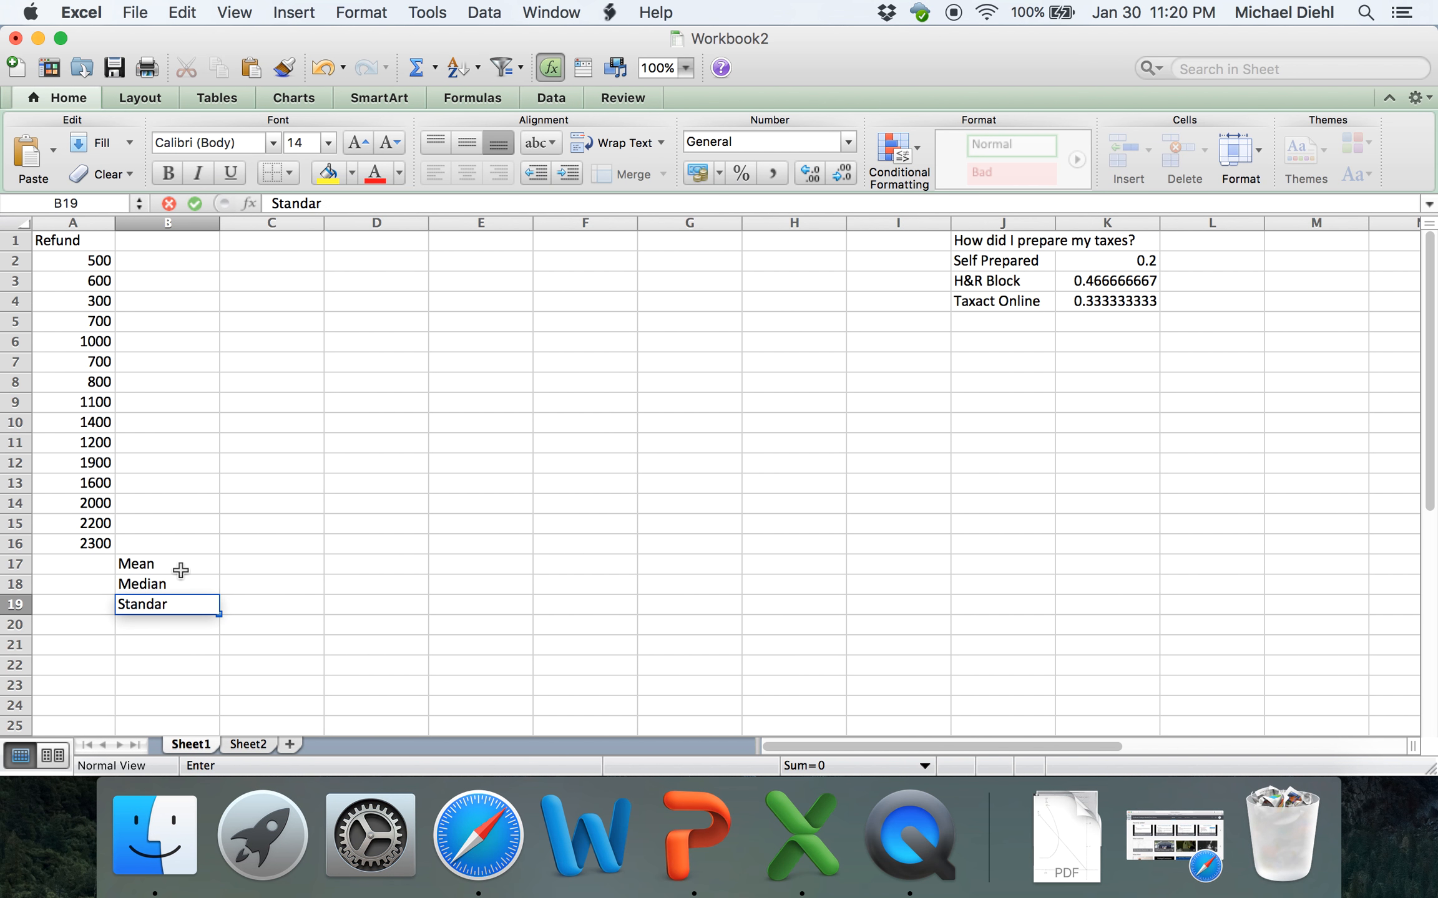
pyautogui.write('d Dev')
pyautogui.press('Return')
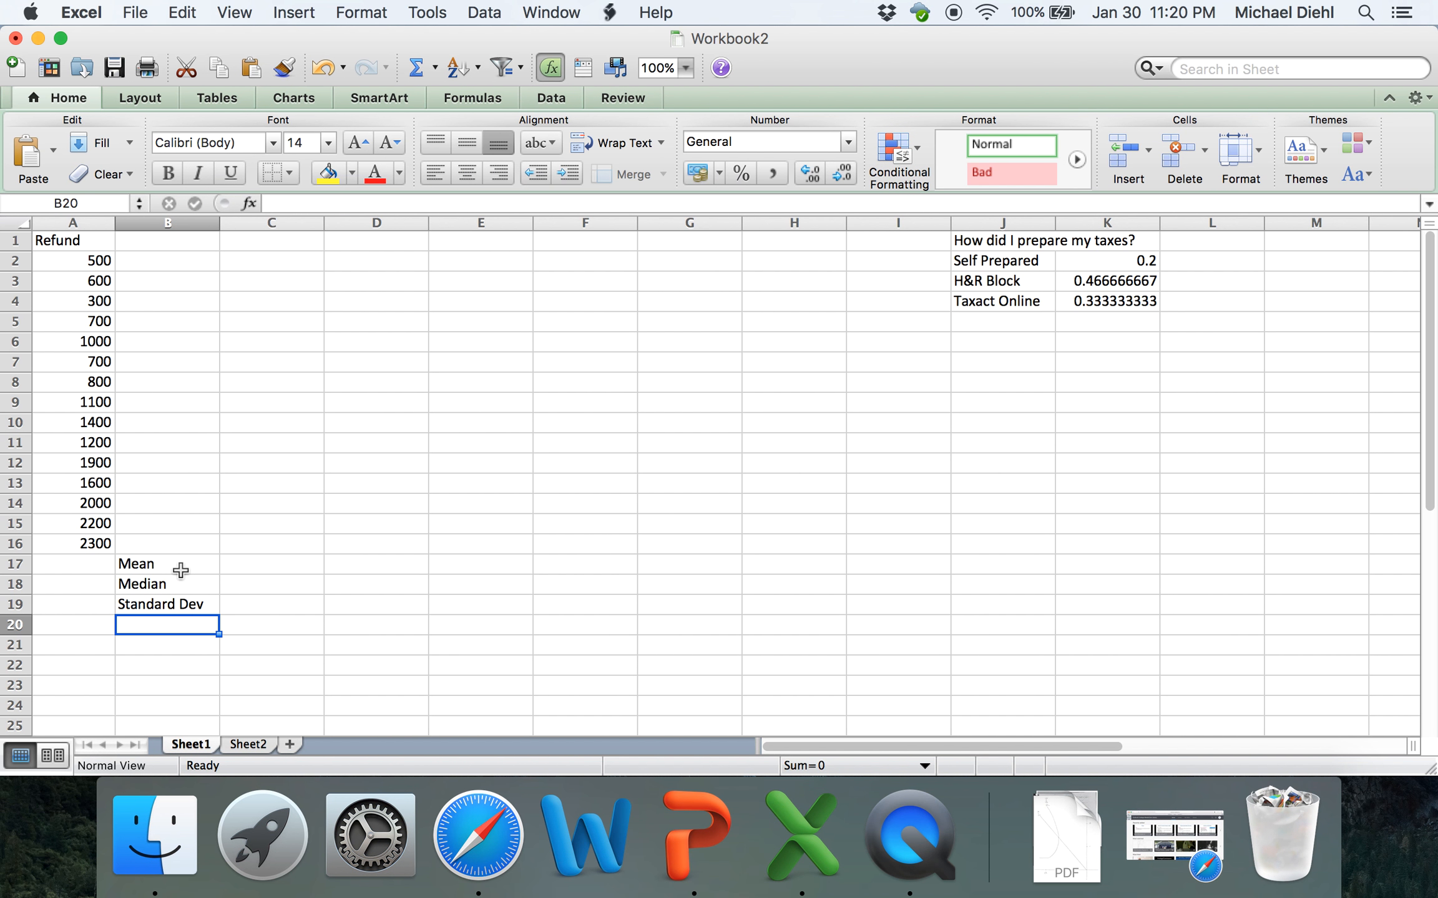
# - Add the labels 1st Quartile, 3rd Quartile and 80th Percentile in cells B20 to B22
pyautogui.write('1s')
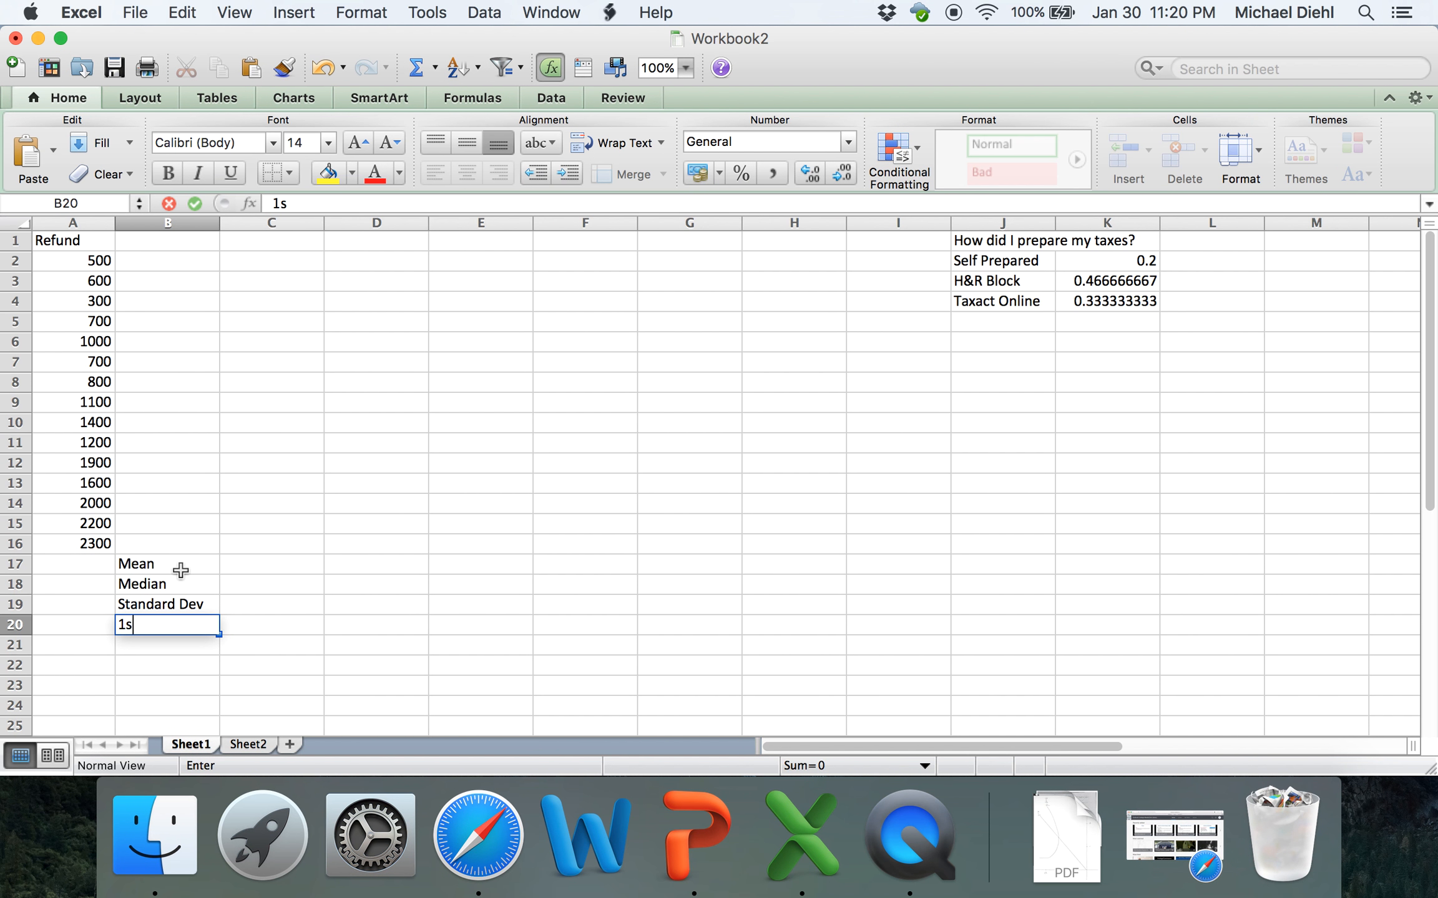
pyautogui.write('t Quartile')
pyautogui.press('Return')
pyautogui.write('3')
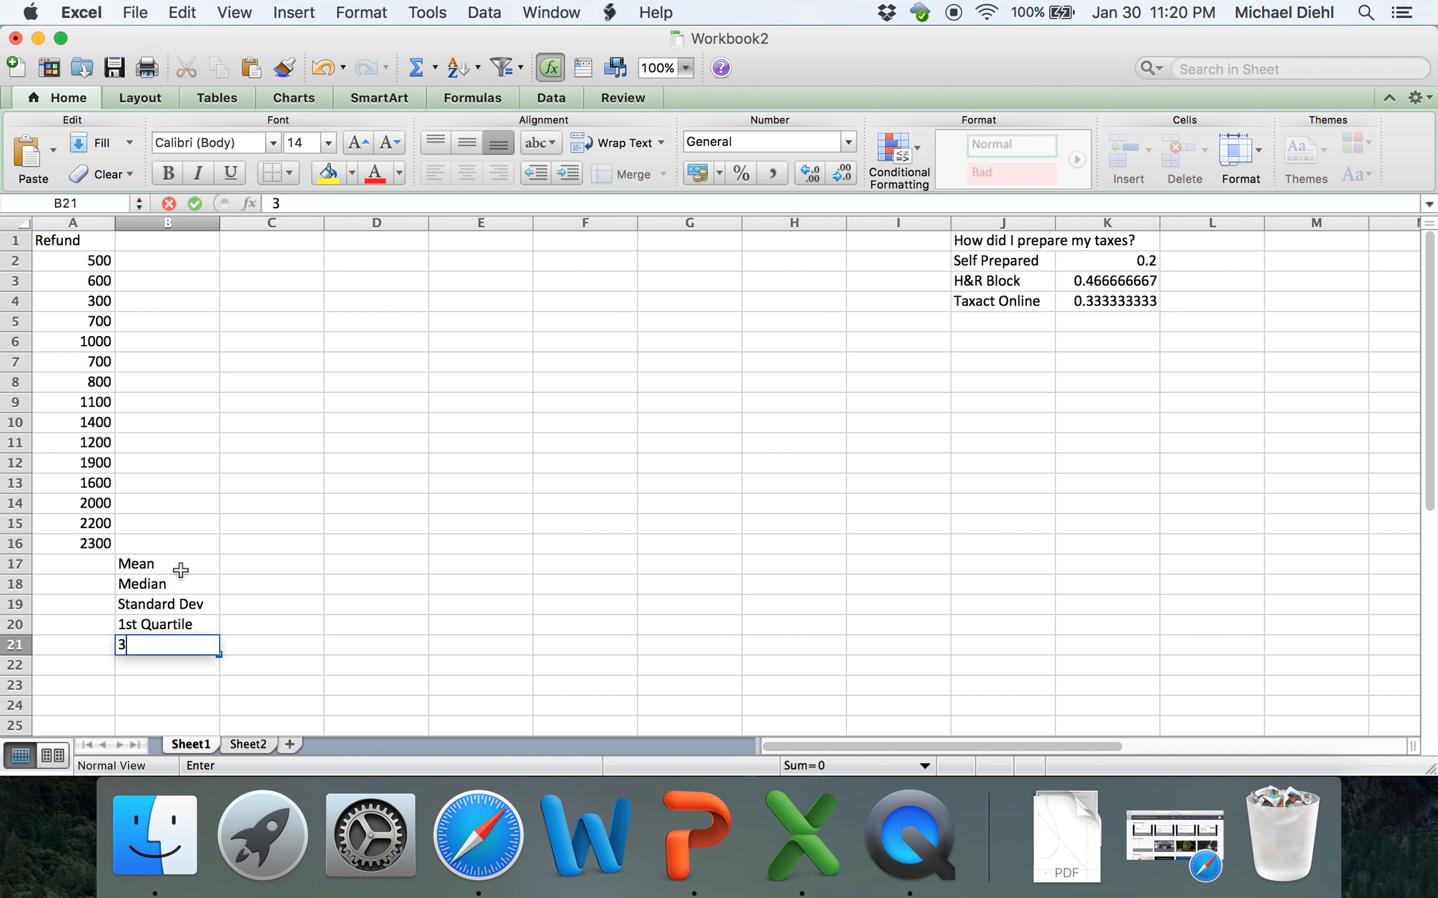
pyautogui.write('rd Quartile')
pyautogui.press('Return')
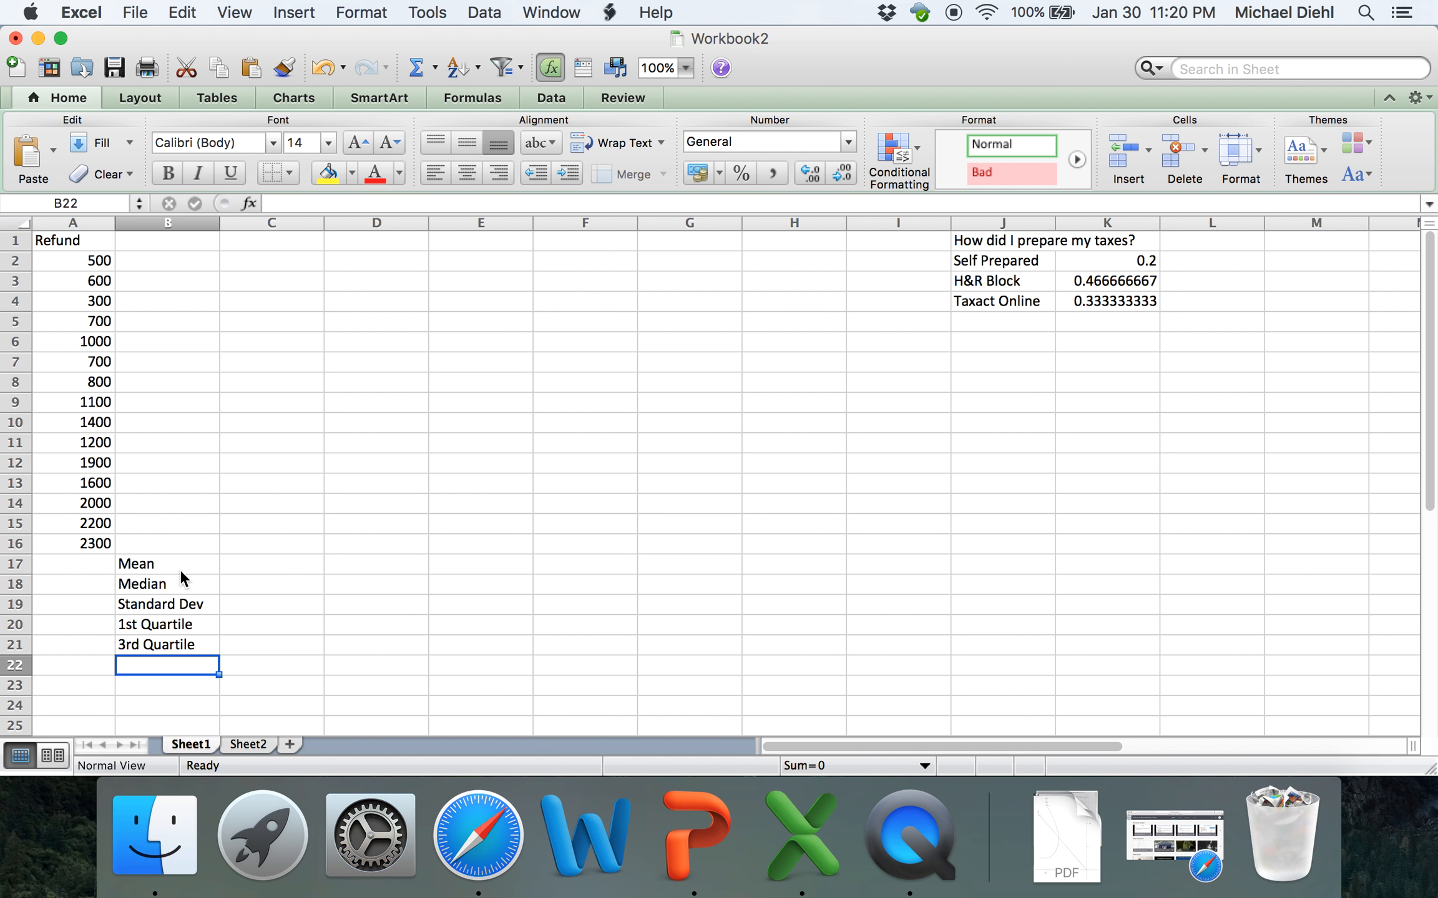
pyautogui.write('80th ')
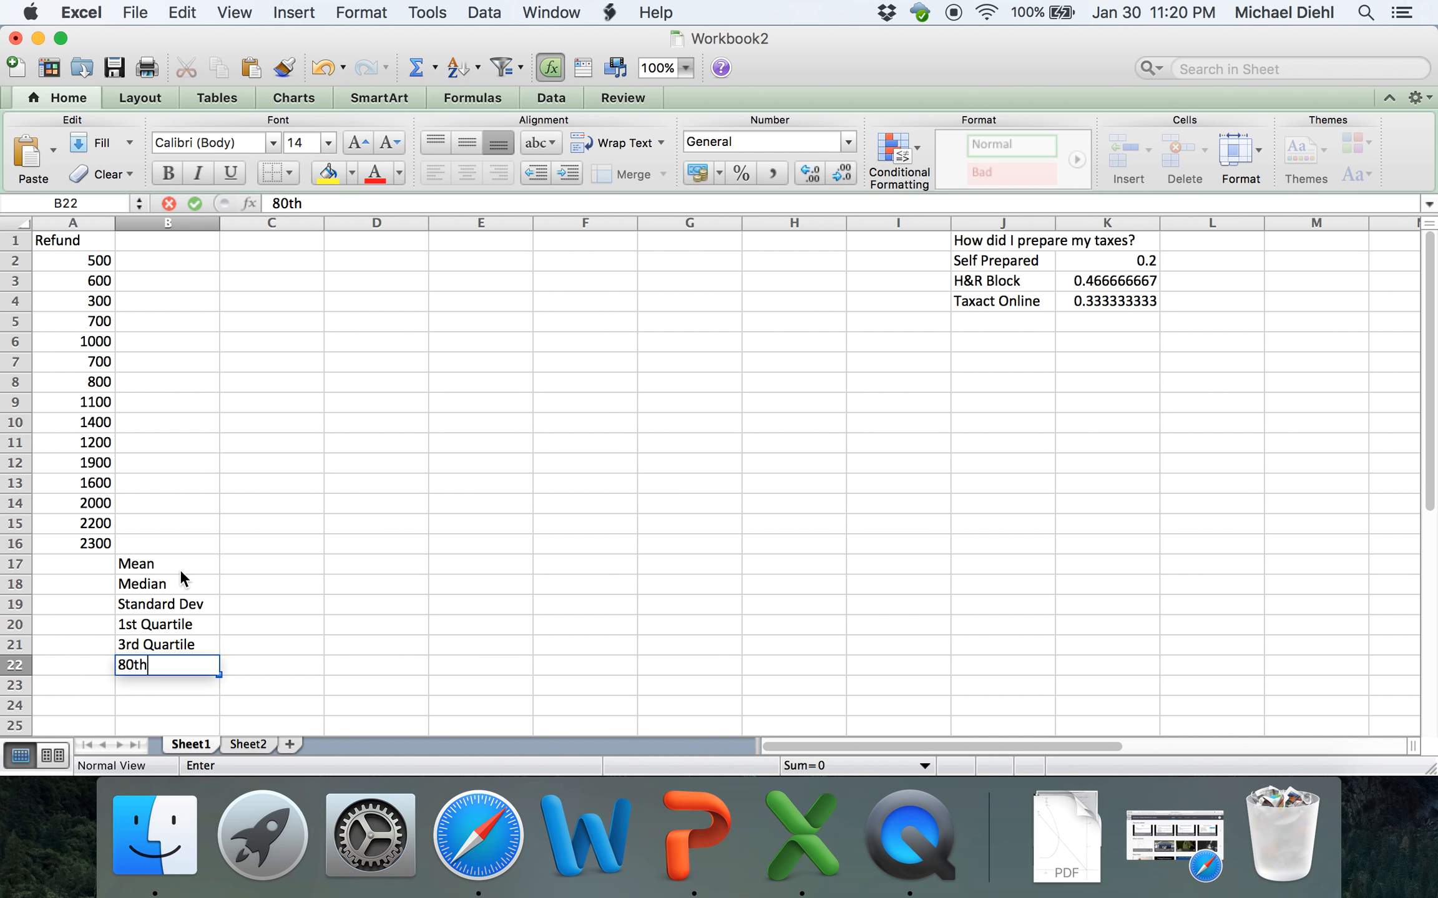
pyautogui.write('Percentile')
pyautogui.press('Return')
pyautogui.press('Up')
pyautogui.press('Up')
pyautogui.press('Up')
pyautogui.press('Up')
pyautogui.press('Up')
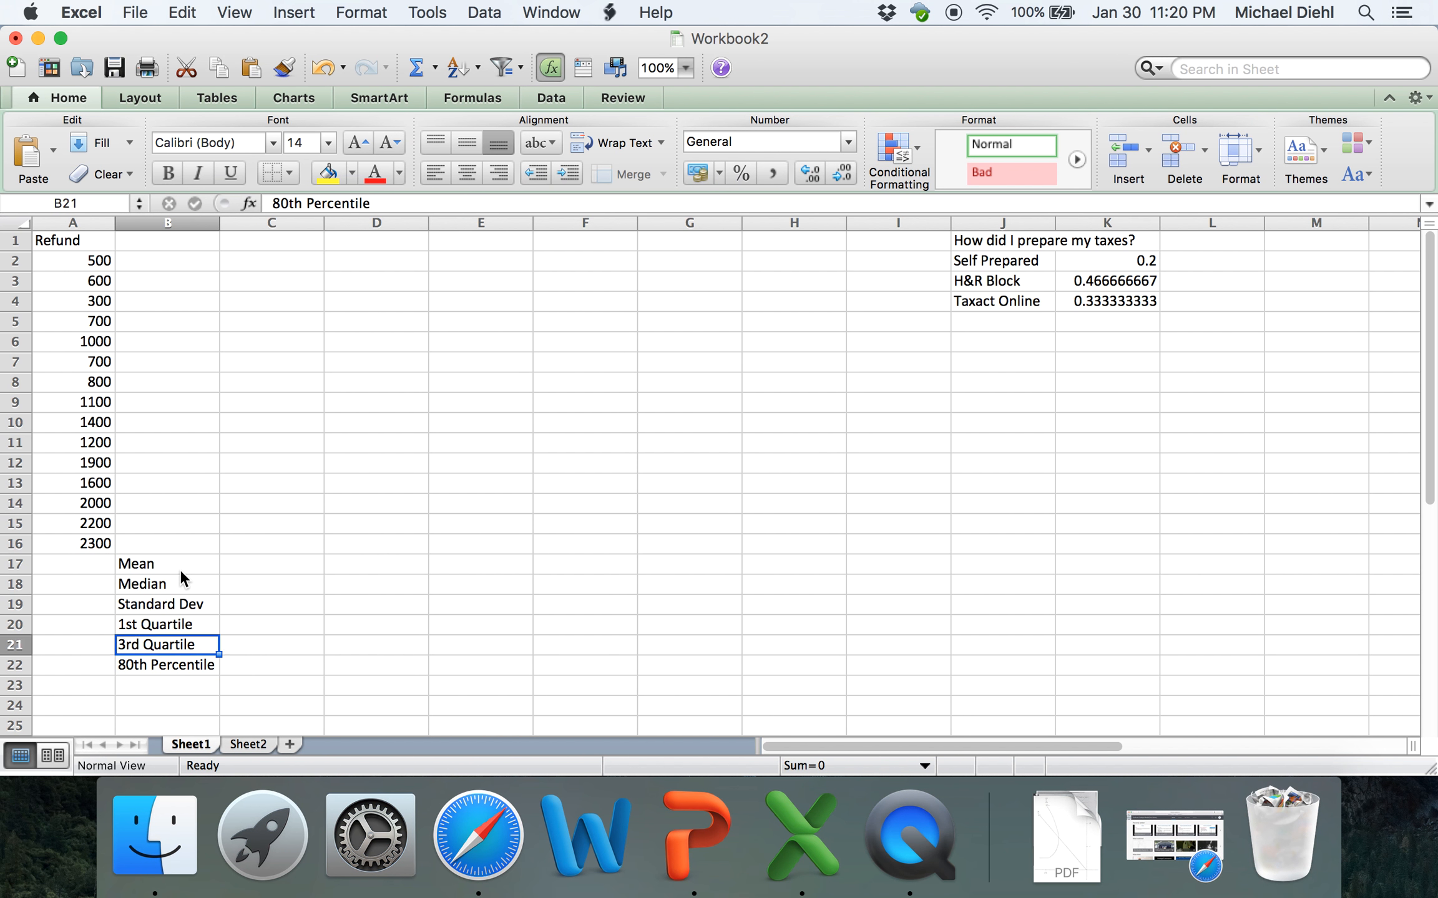
pyautogui.press('Down')
pyautogui.press('Down')
pyautogui.press('Down')
pyautogui.press('Down')
pyautogui.press('Down')
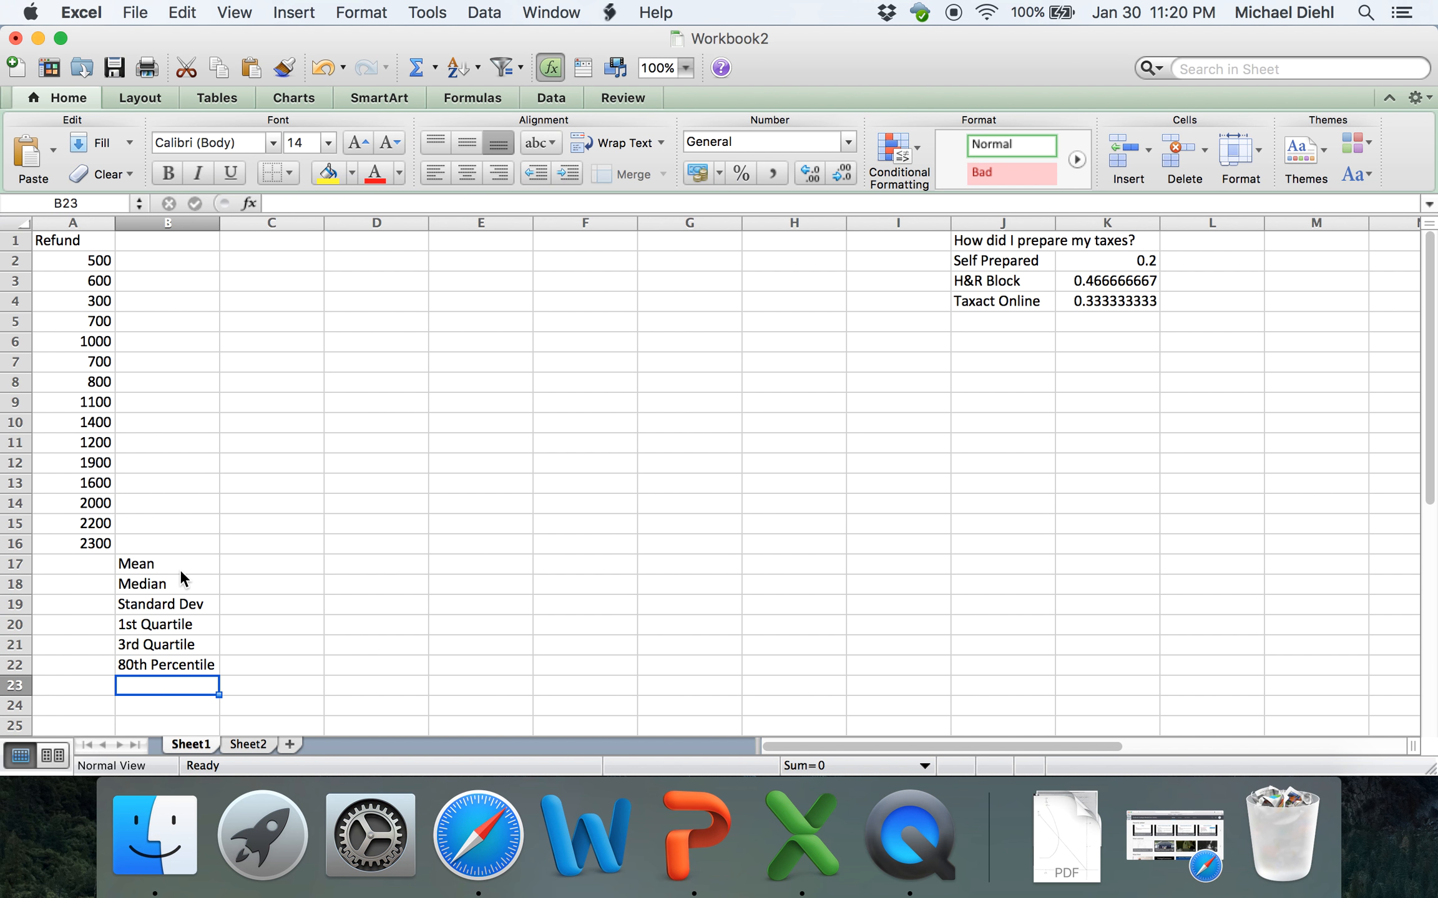
pyautogui.press('Up')
pyautogui.press('Up')
pyautogui.press('Up')
pyautogui.press('Up')
pyautogui.press('Up')
pyautogui.press('Up')
pyautogui.press('Up')
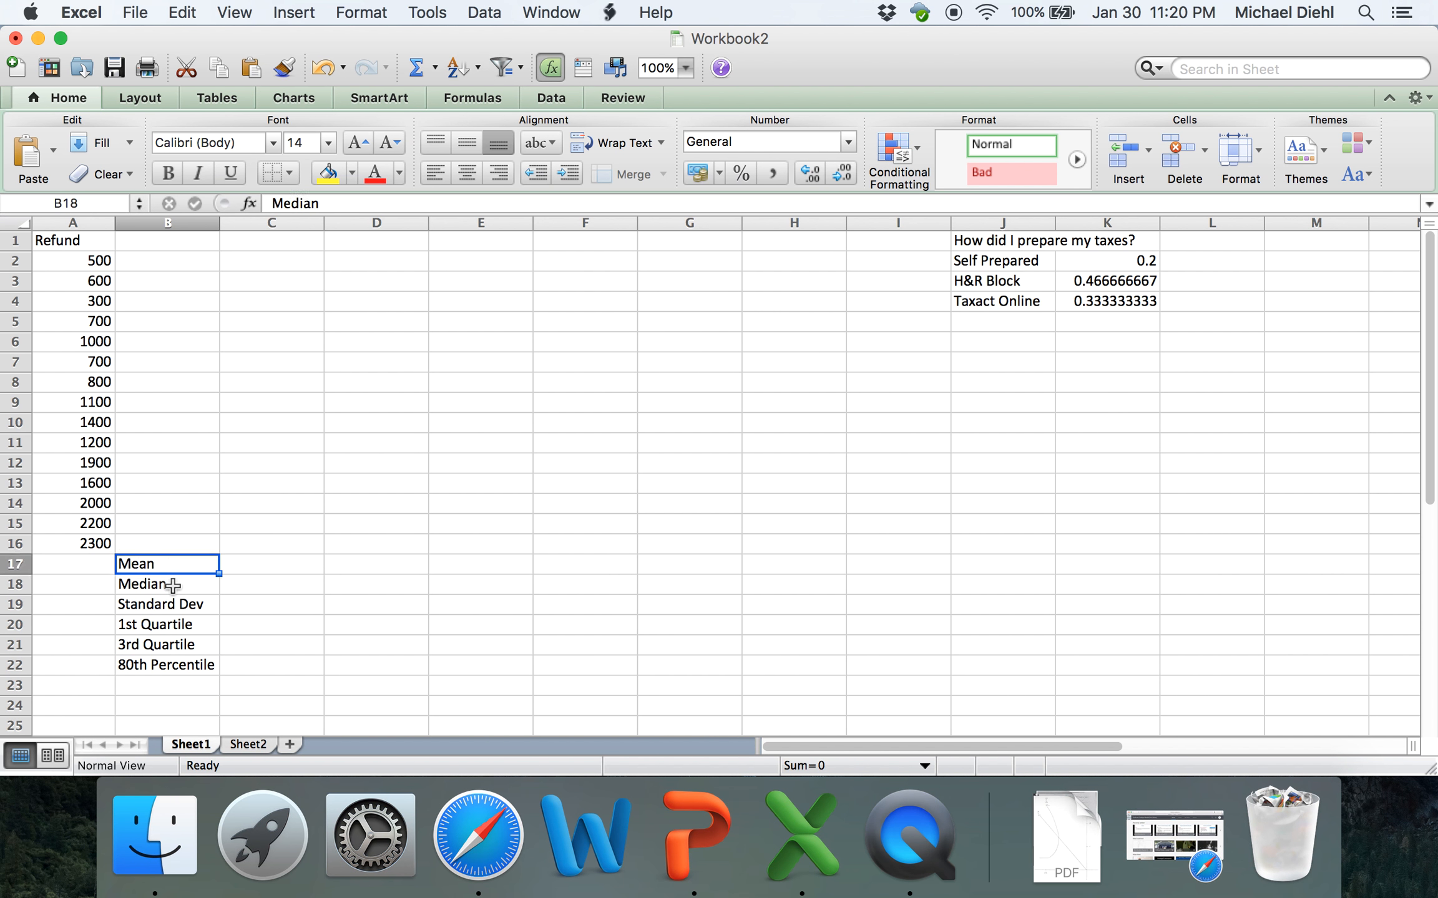
pyautogui.press('Down')
pyautogui.press('Left')
pyautogui.press('Down')
pyautogui.press('Down')
pyautogui.press('Down')
pyautogui.press('Down')
pyautogui.press('Down')
pyautogui.press('Up')
pyautogui.press('Up')
pyautogui.press('Up')
pyautogui.press('Up')
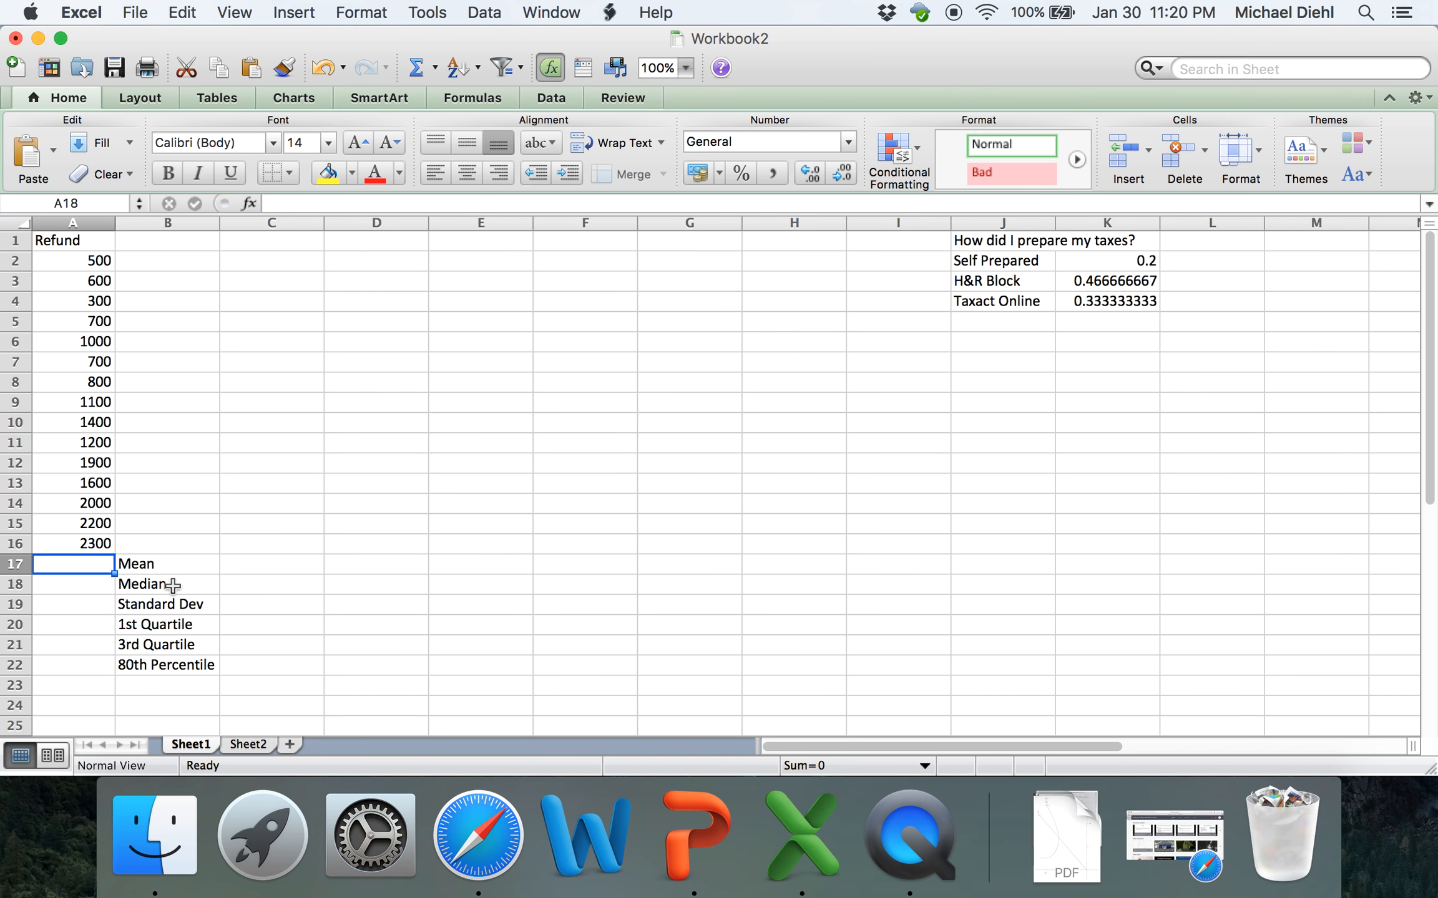
pyautogui.press('Right')
pyautogui.press('Down')
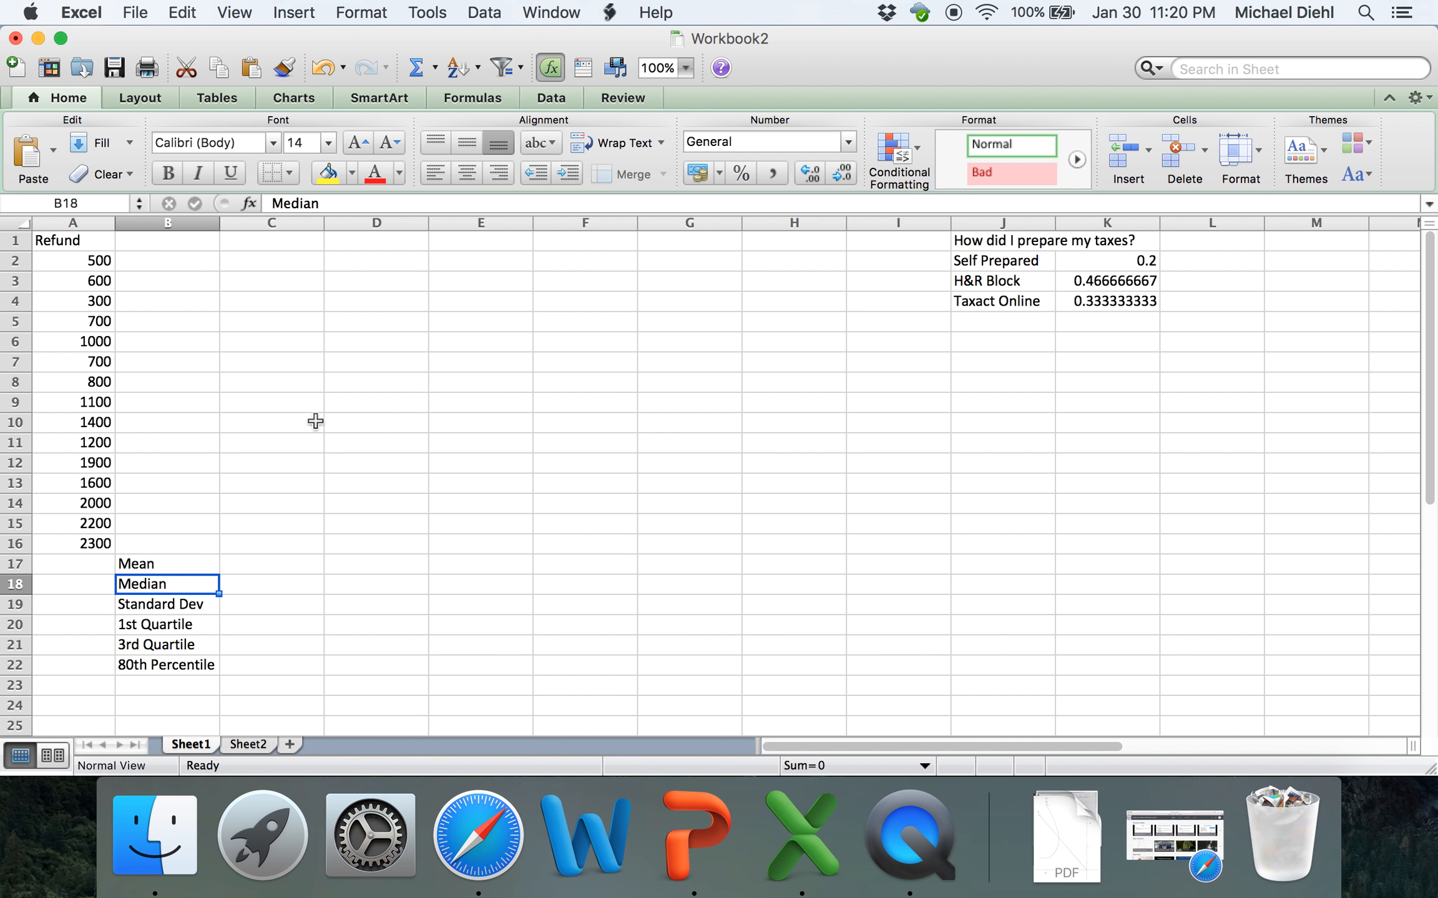
# - Begin an AVERAGE formula in cell A17, beside the Mean label, up to the opening parenthesis
pyautogui.press('Up')
pyautogui.press('Left')
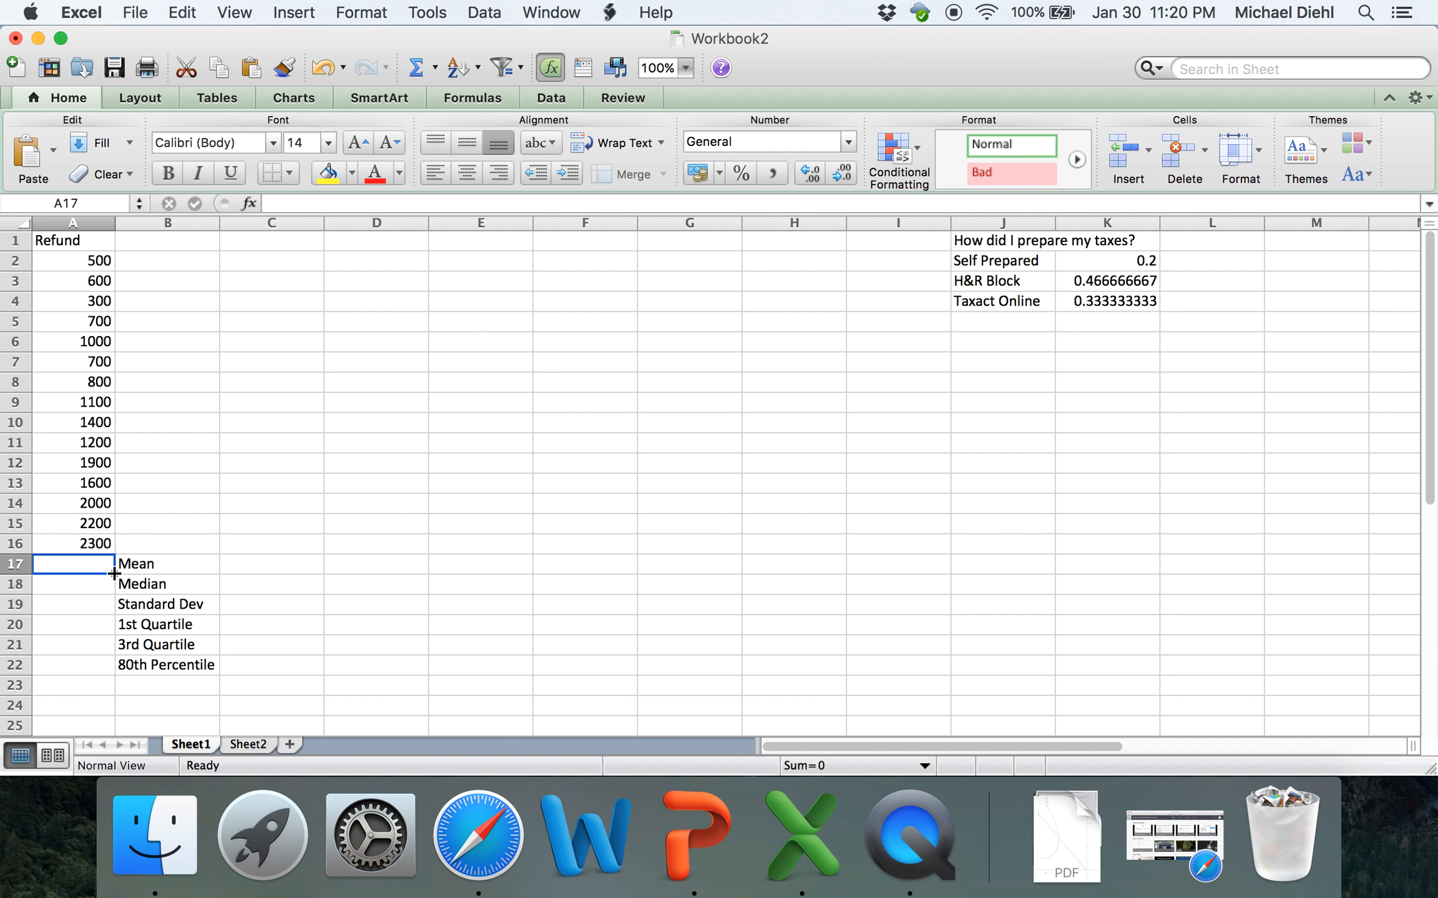
pyautogui.click(294, 203)
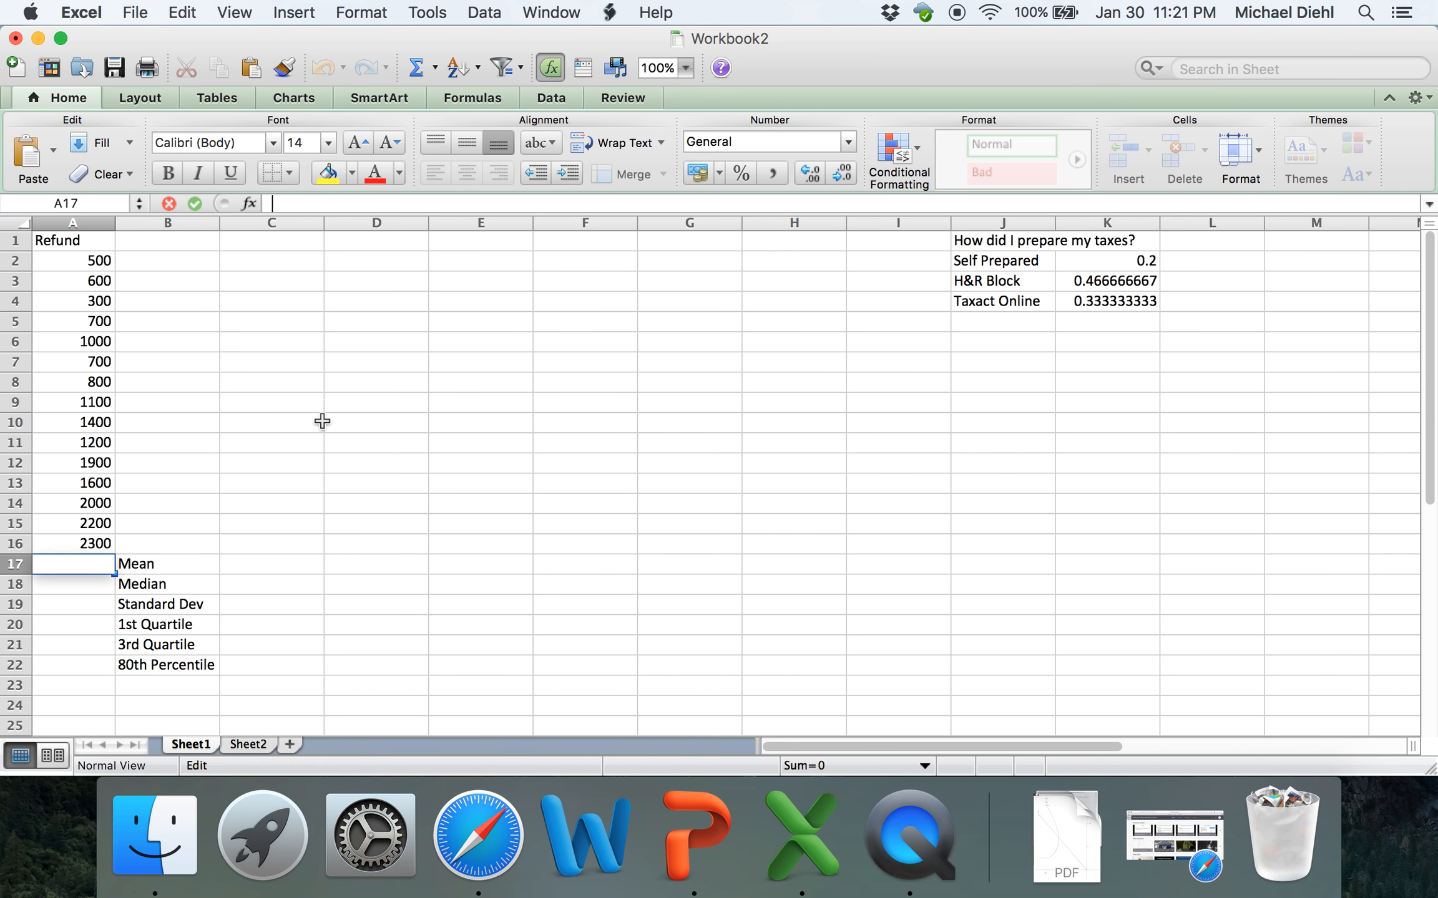
pyautogui.write('=')
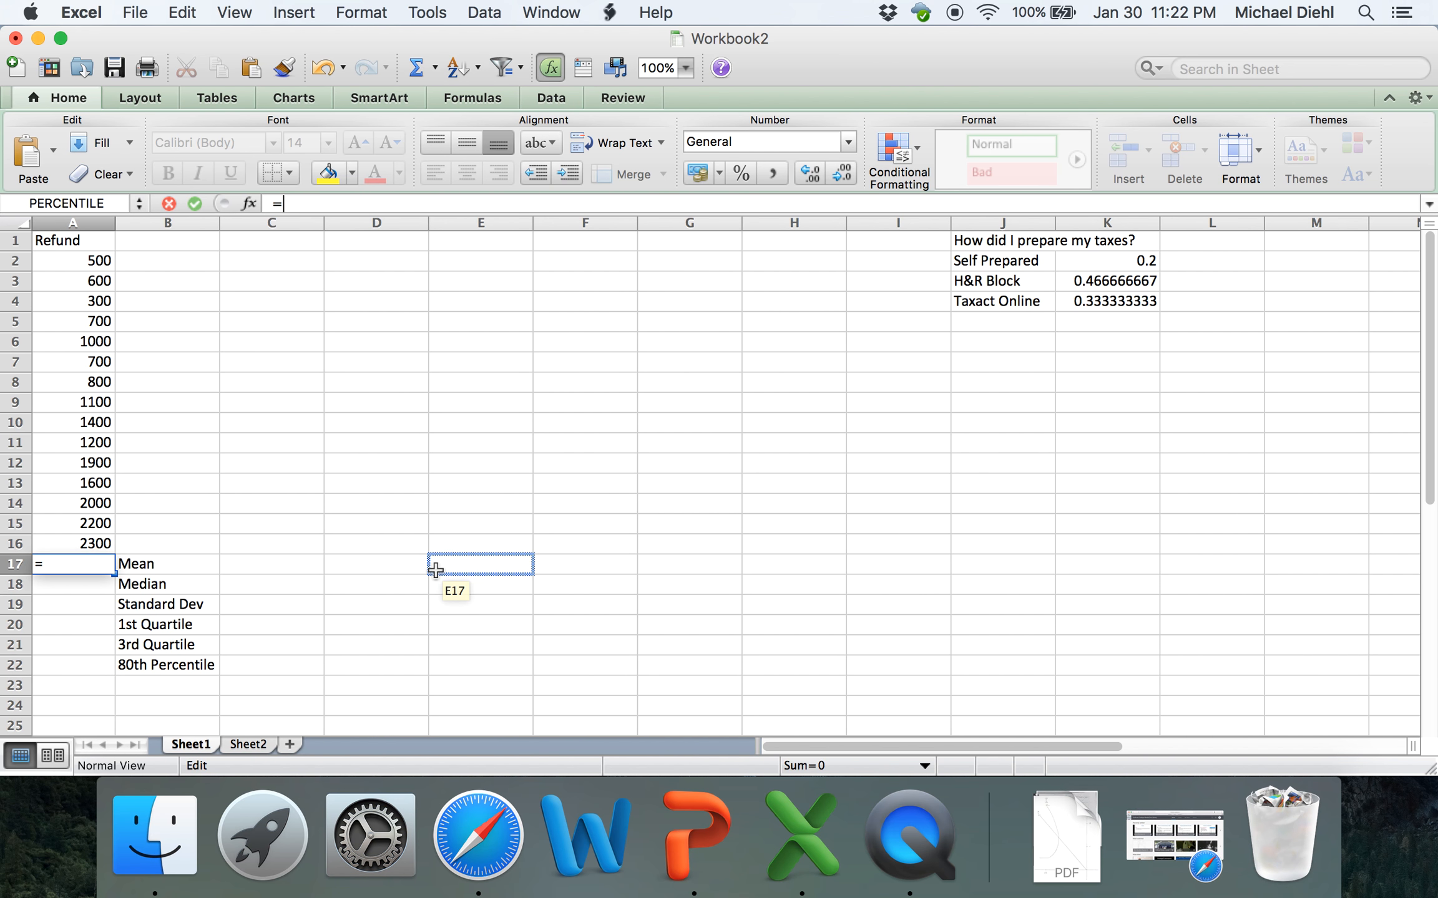
pyautogui.write('ave')
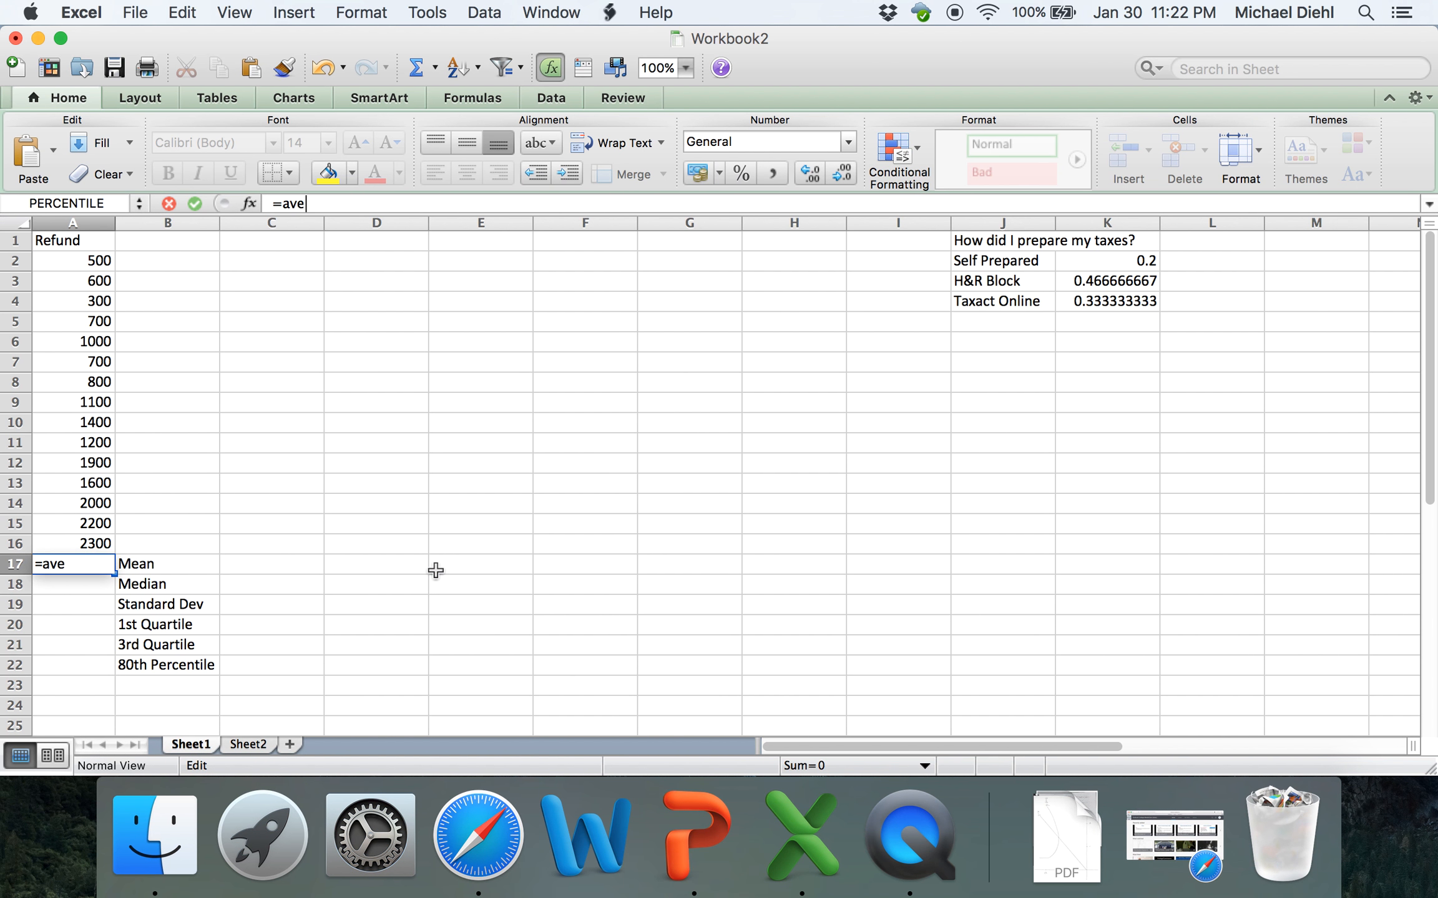
pyautogui.write('rage')
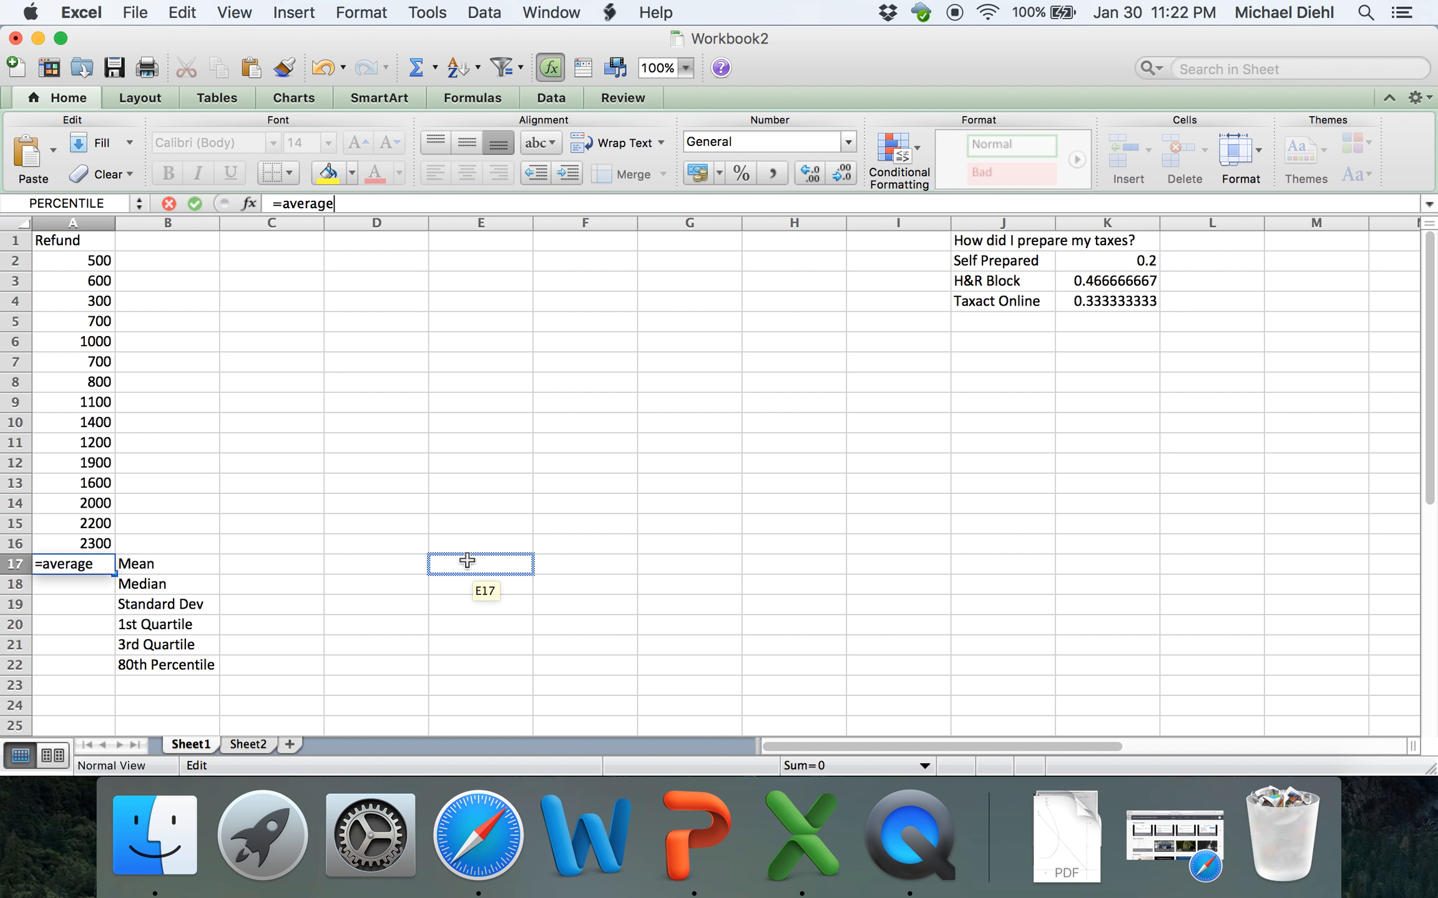
pyautogui.write('(')
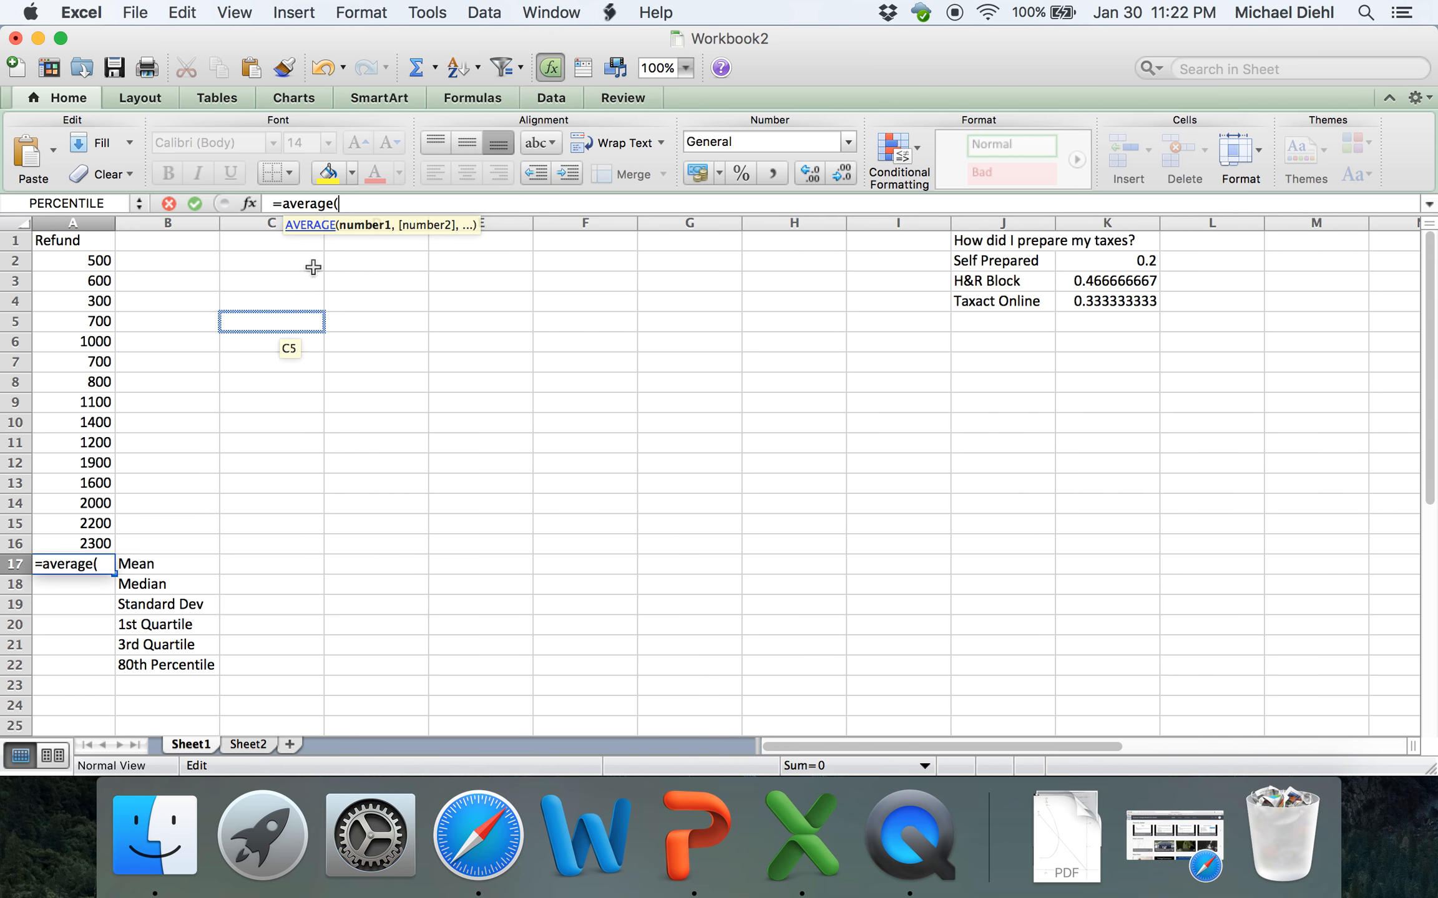
pyautogui.press('BackSpace')
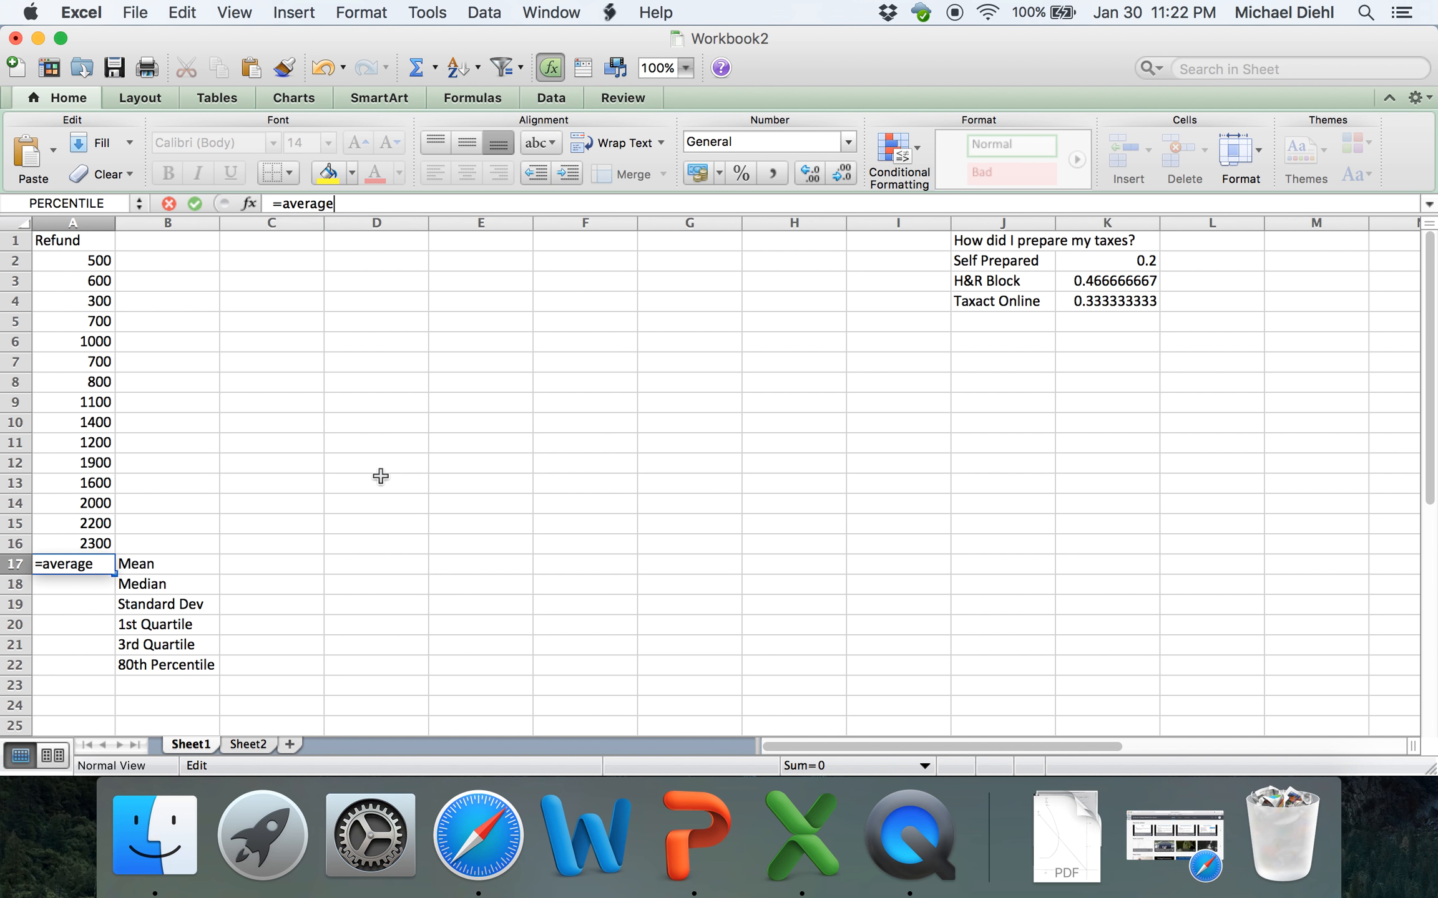
pyautogui.press('BackSpace')
pyautogui.press('BackSpace')
pyautogui.write('ge')
pyautogui.write('(')
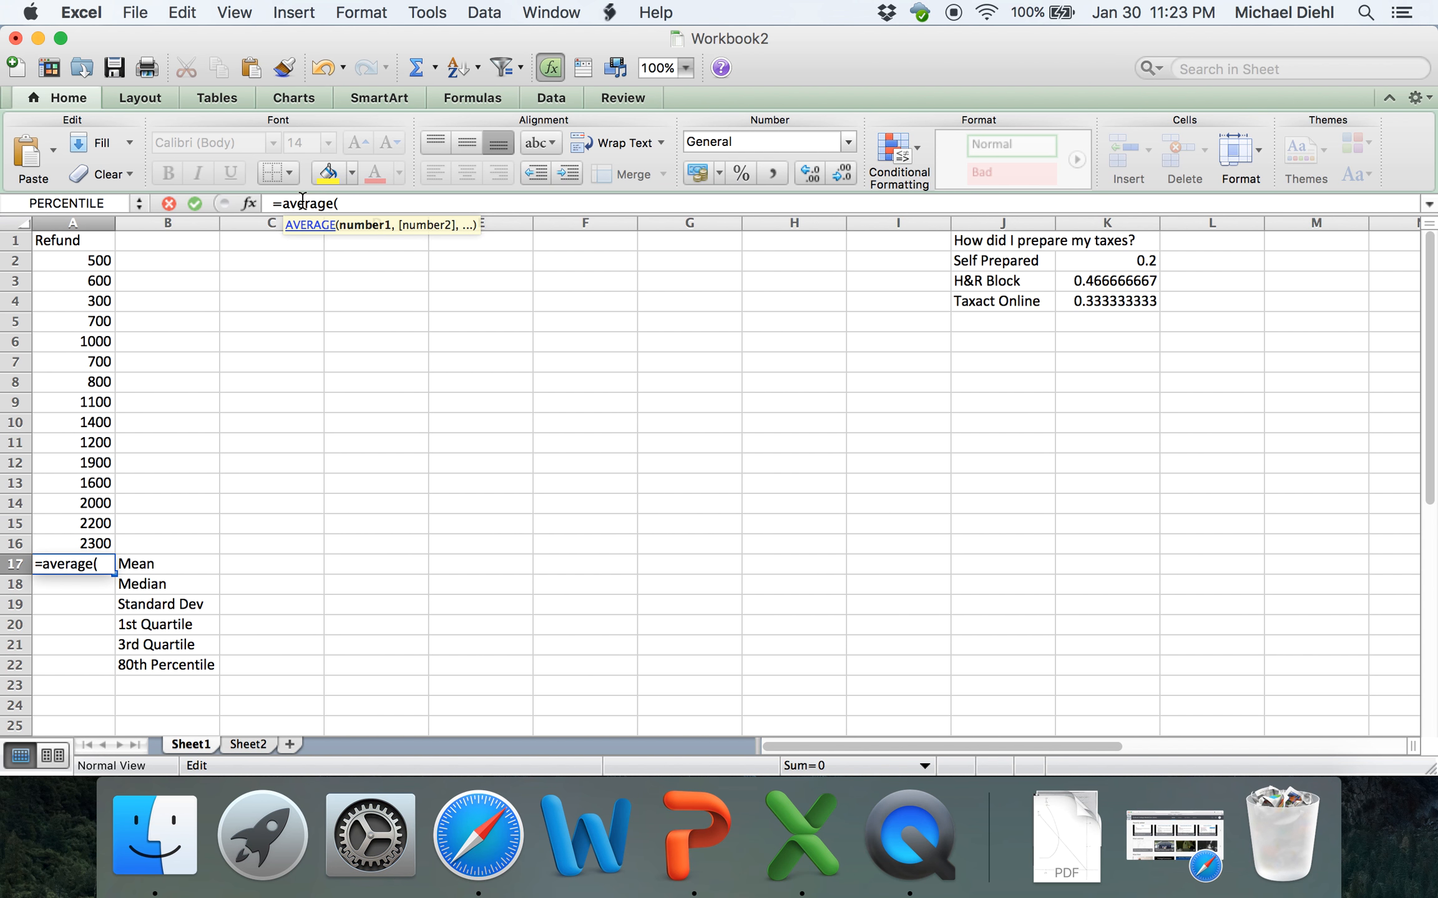
# - Open the help article for the AVERAGE function, examine its syntax, remarks and example formulas, and close it
pyautogui.click(75, 590)
pyautogui.click(331, 302)
pyautogui.click(309, 229)
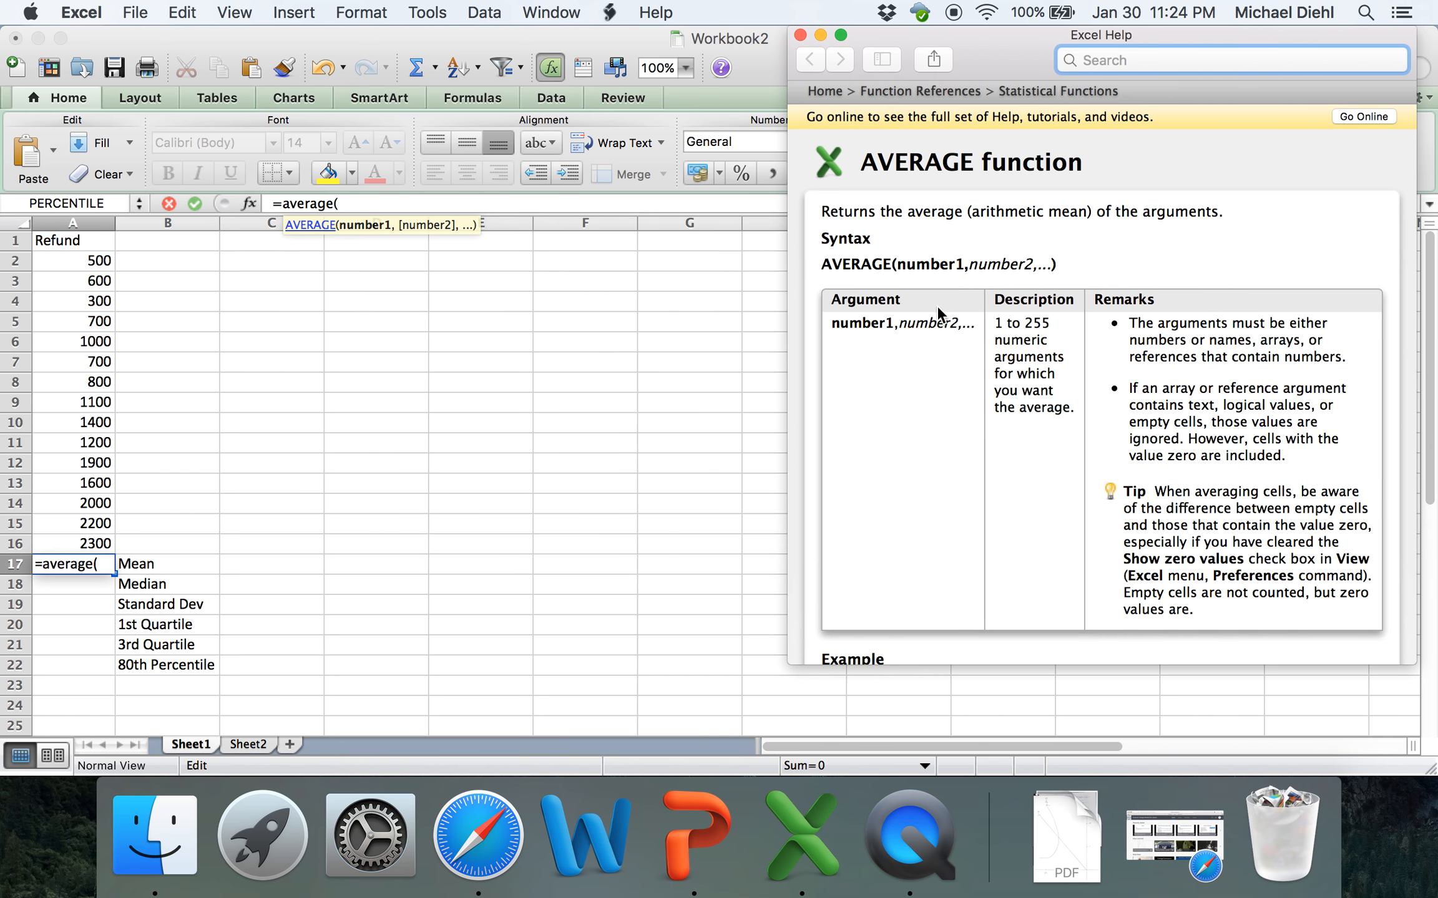
pyautogui.scroll(-5, 968, 438)
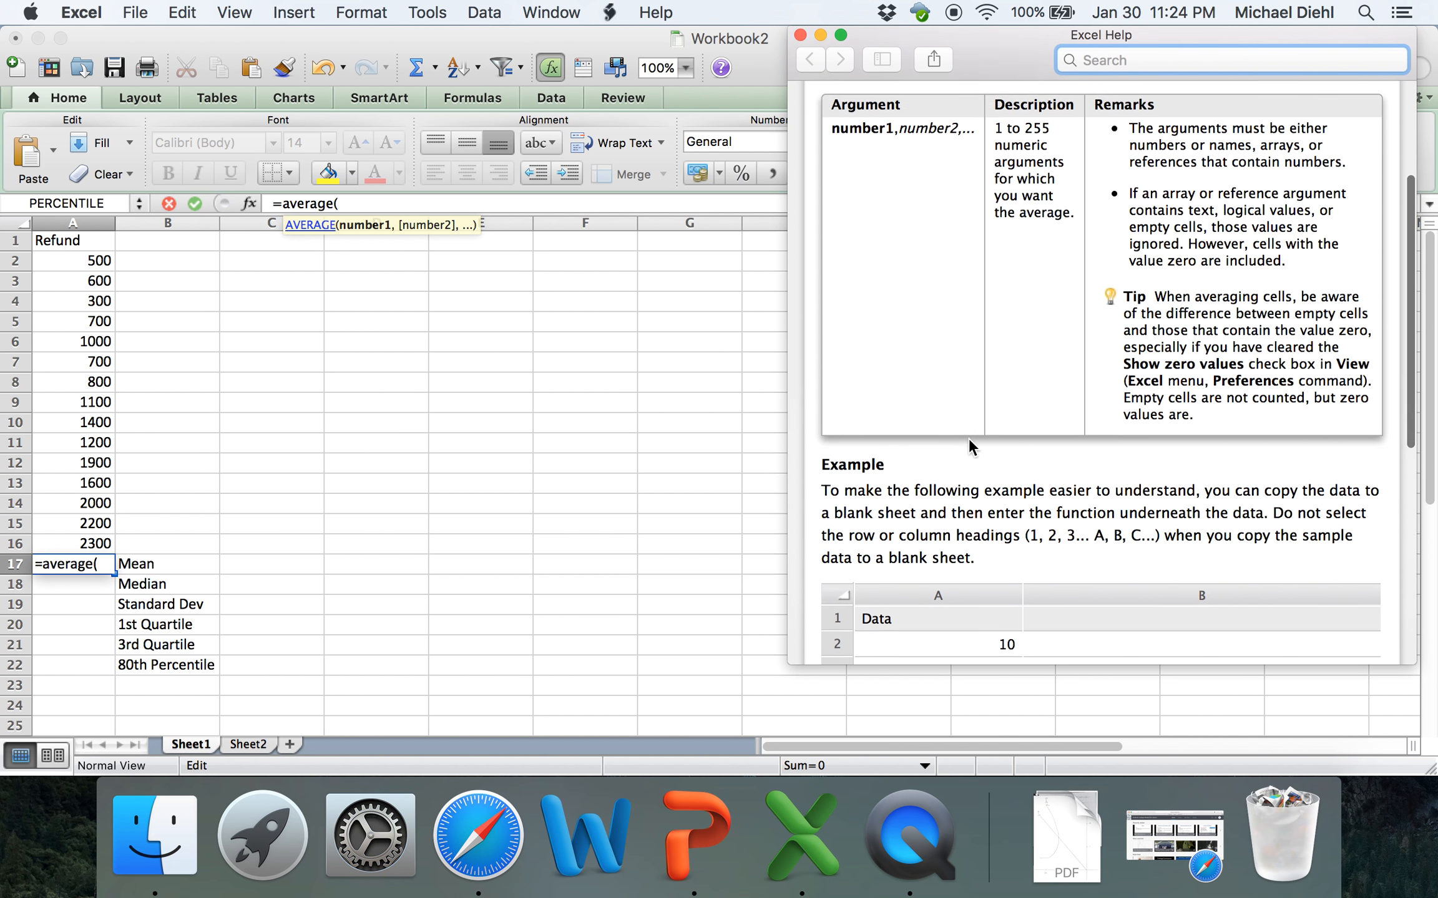
pyautogui.scroll(-4, 968, 438)
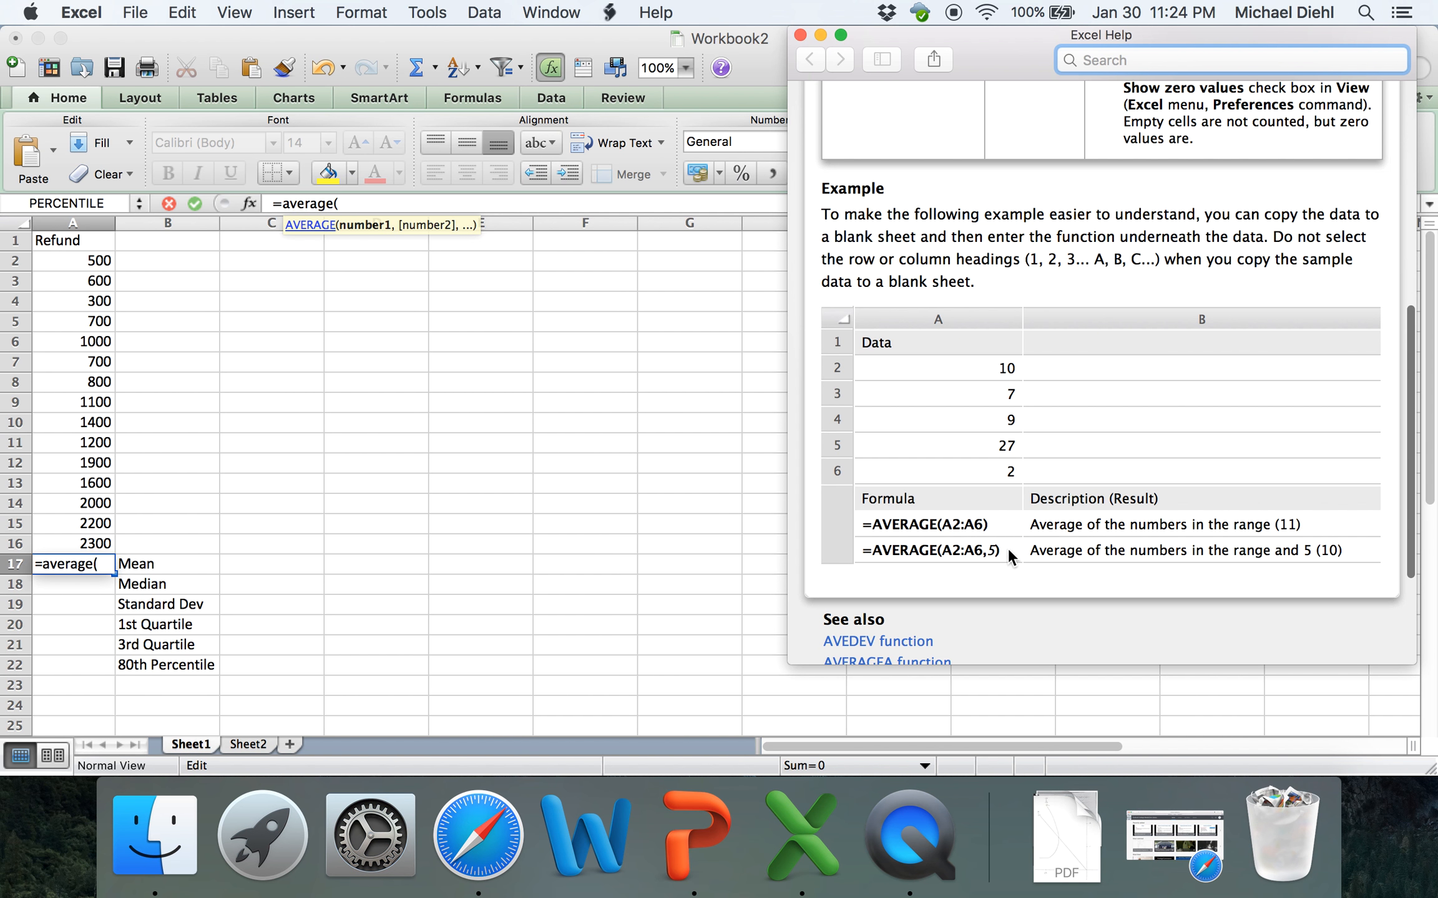
pyautogui.scroll(-3, 963, 449)
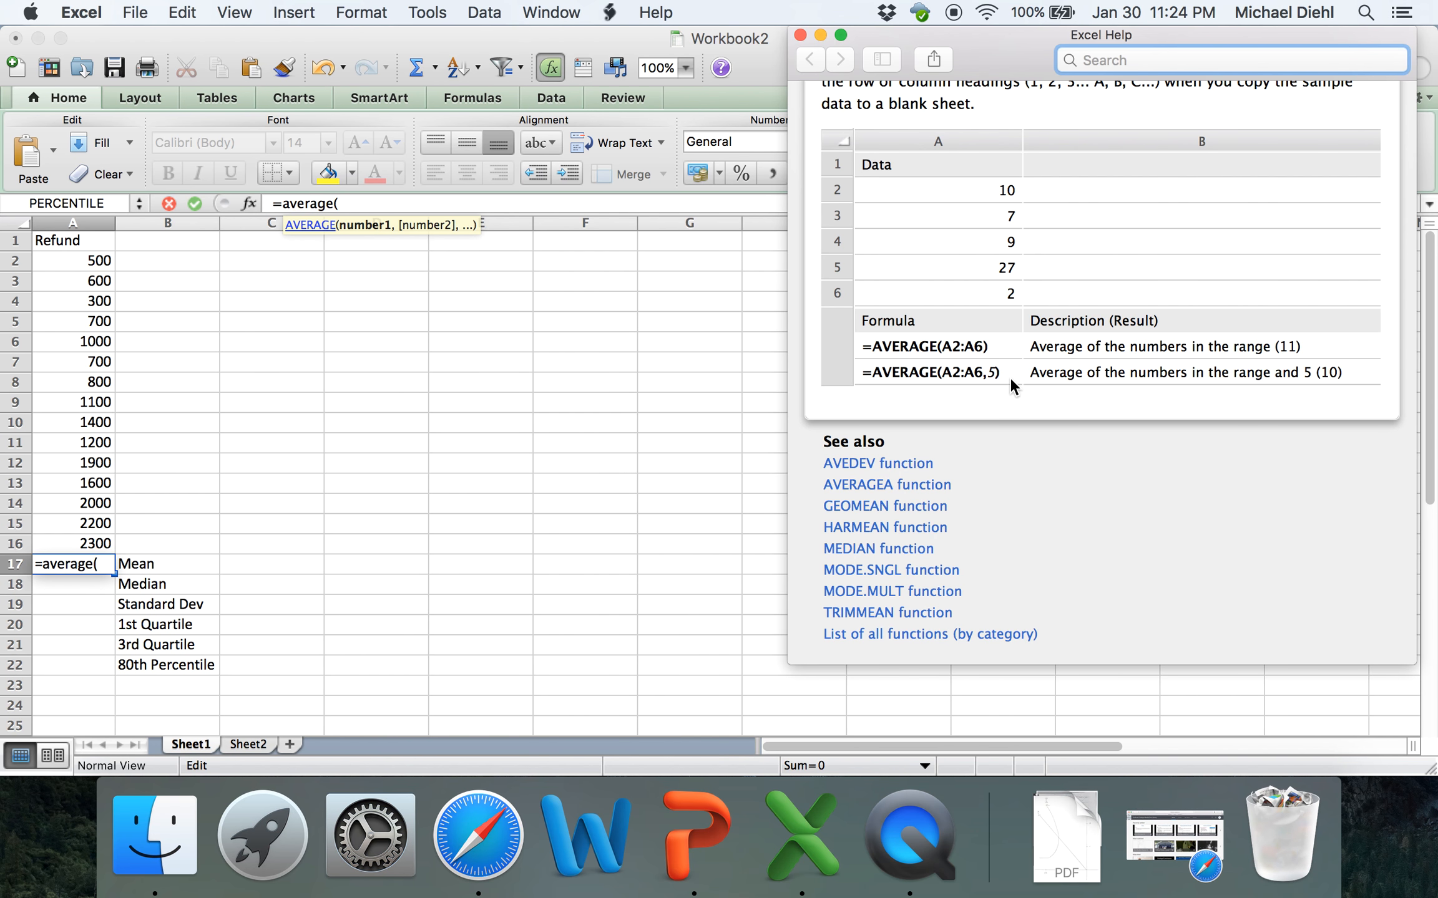
pyautogui.scroll(10, 1010, 377)
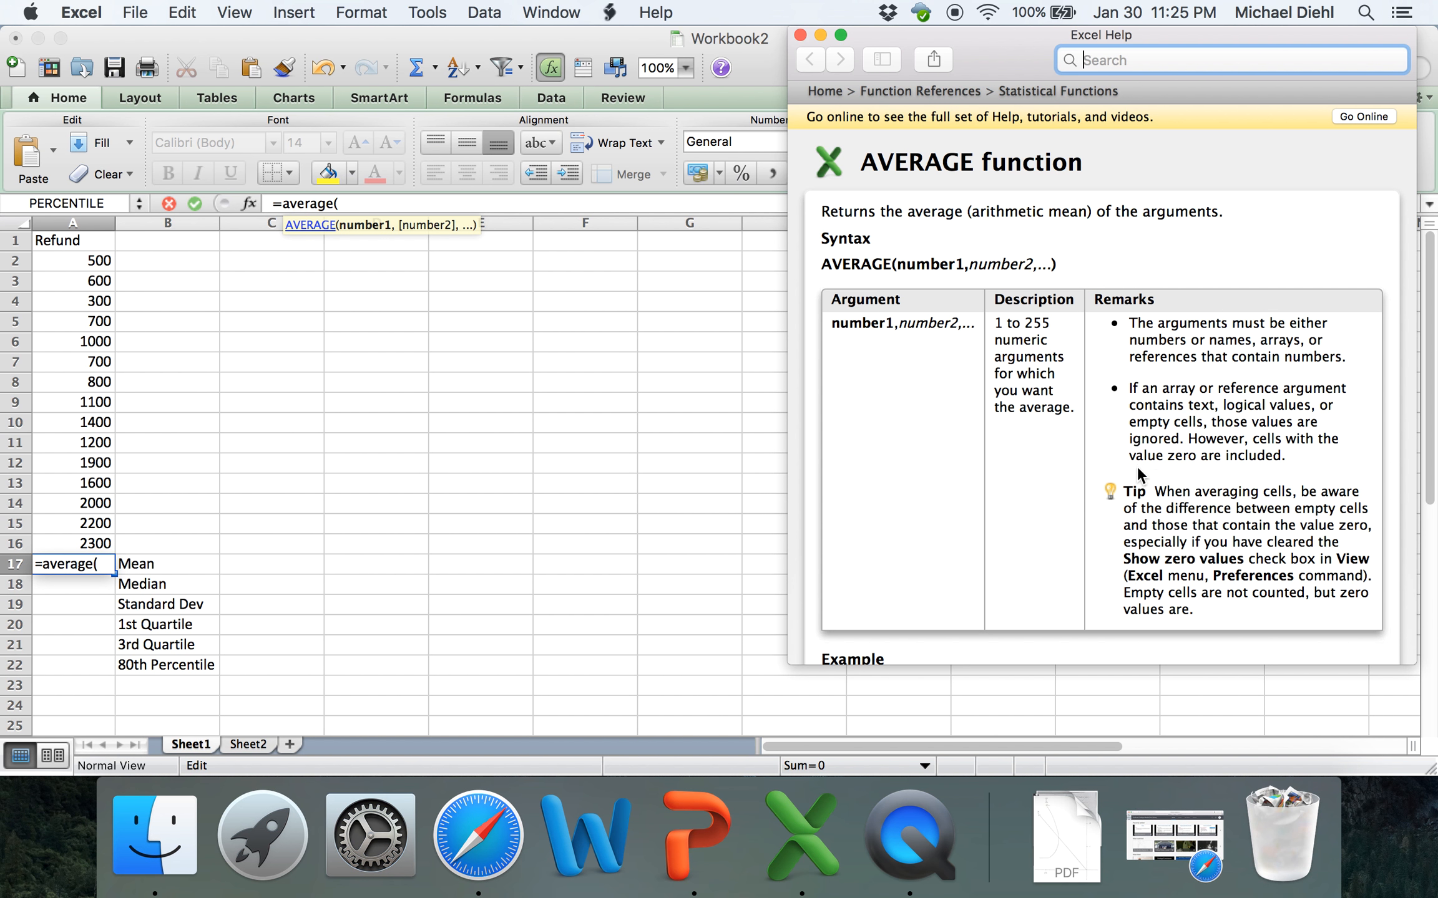
pyautogui.click(798, 35)
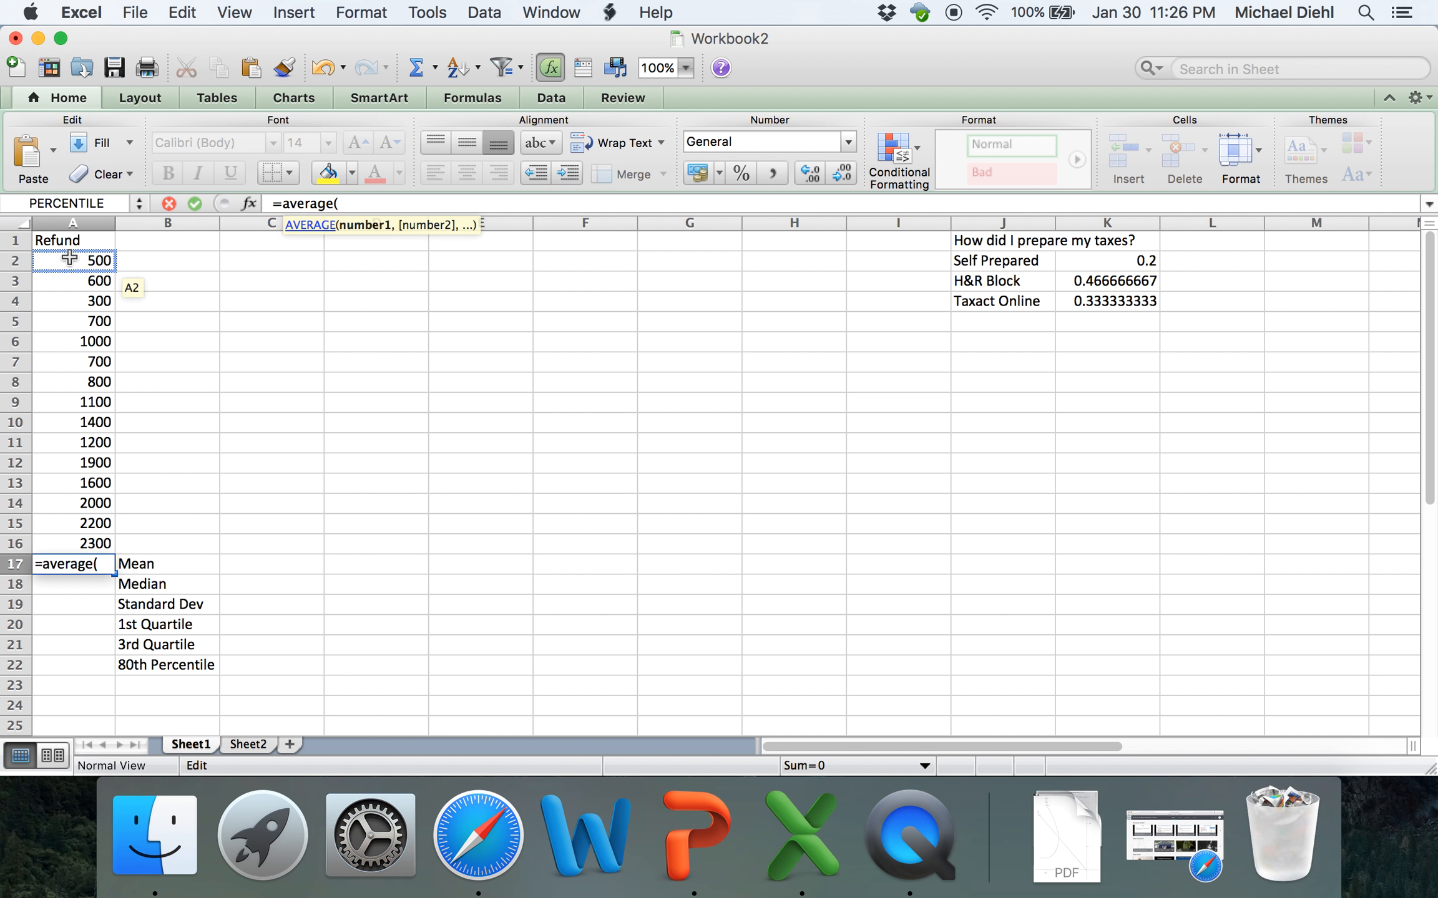
# - Complete the AVERAGE formula in A17 with the refund range A2:A16
pyautogui.moveTo(69, 258); pyautogui.dragTo(102, 542)
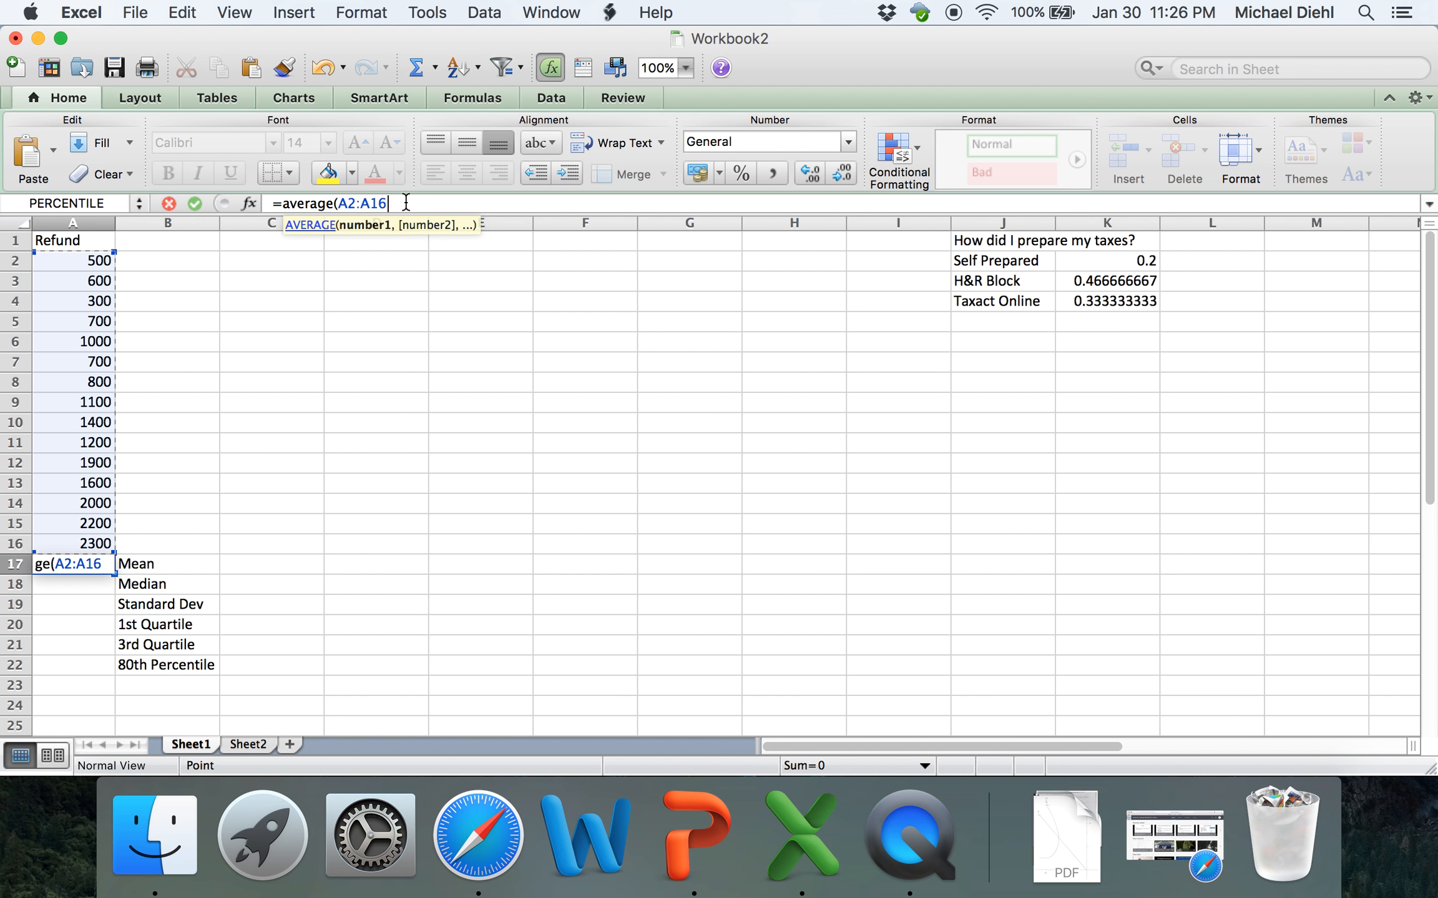
pyautogui.write(')')
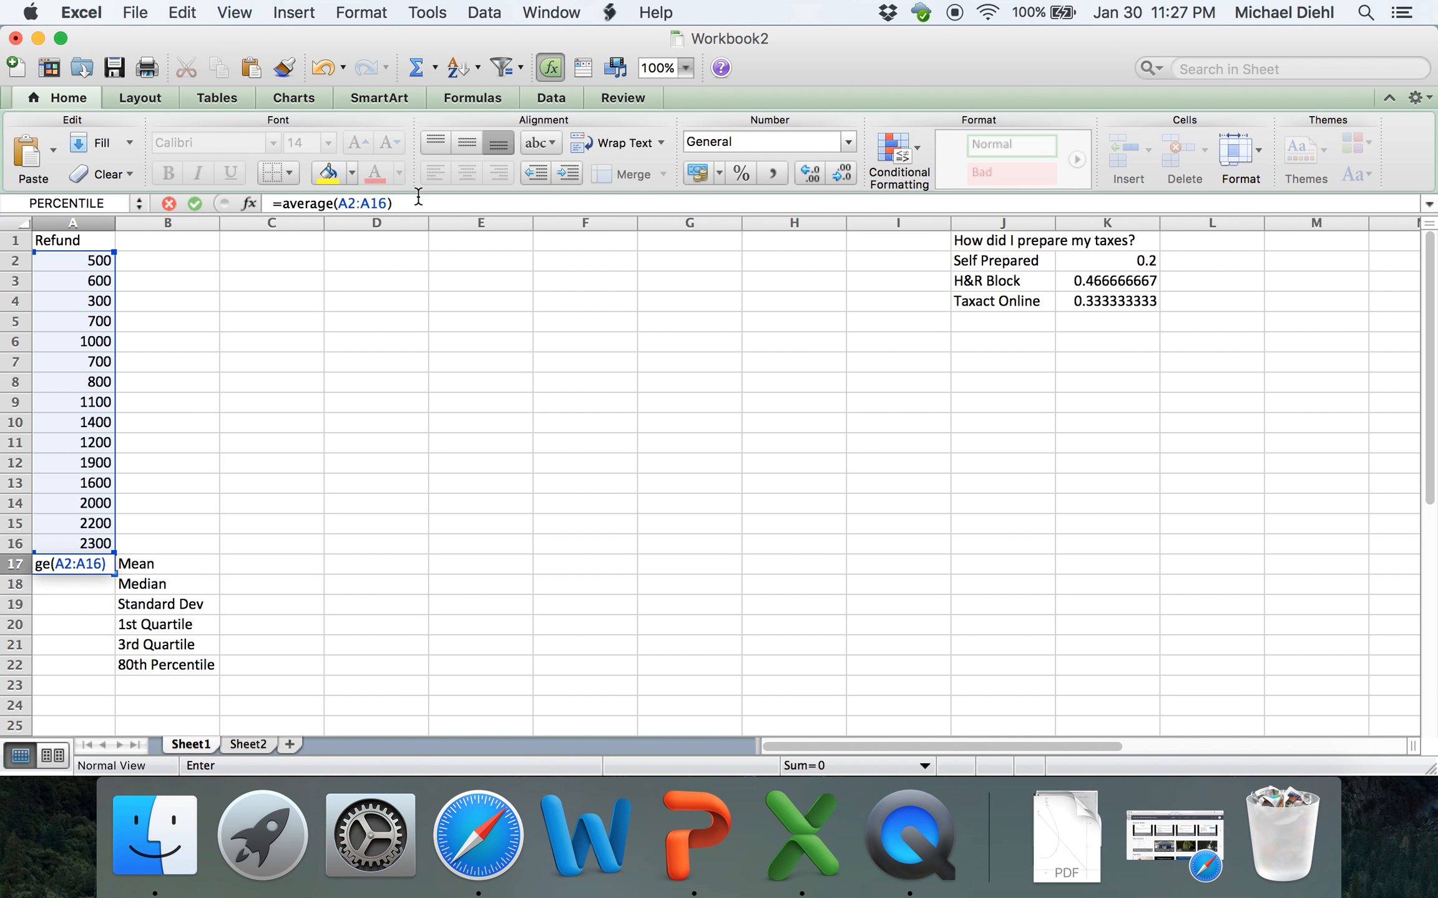
pyautogui.press('Return')
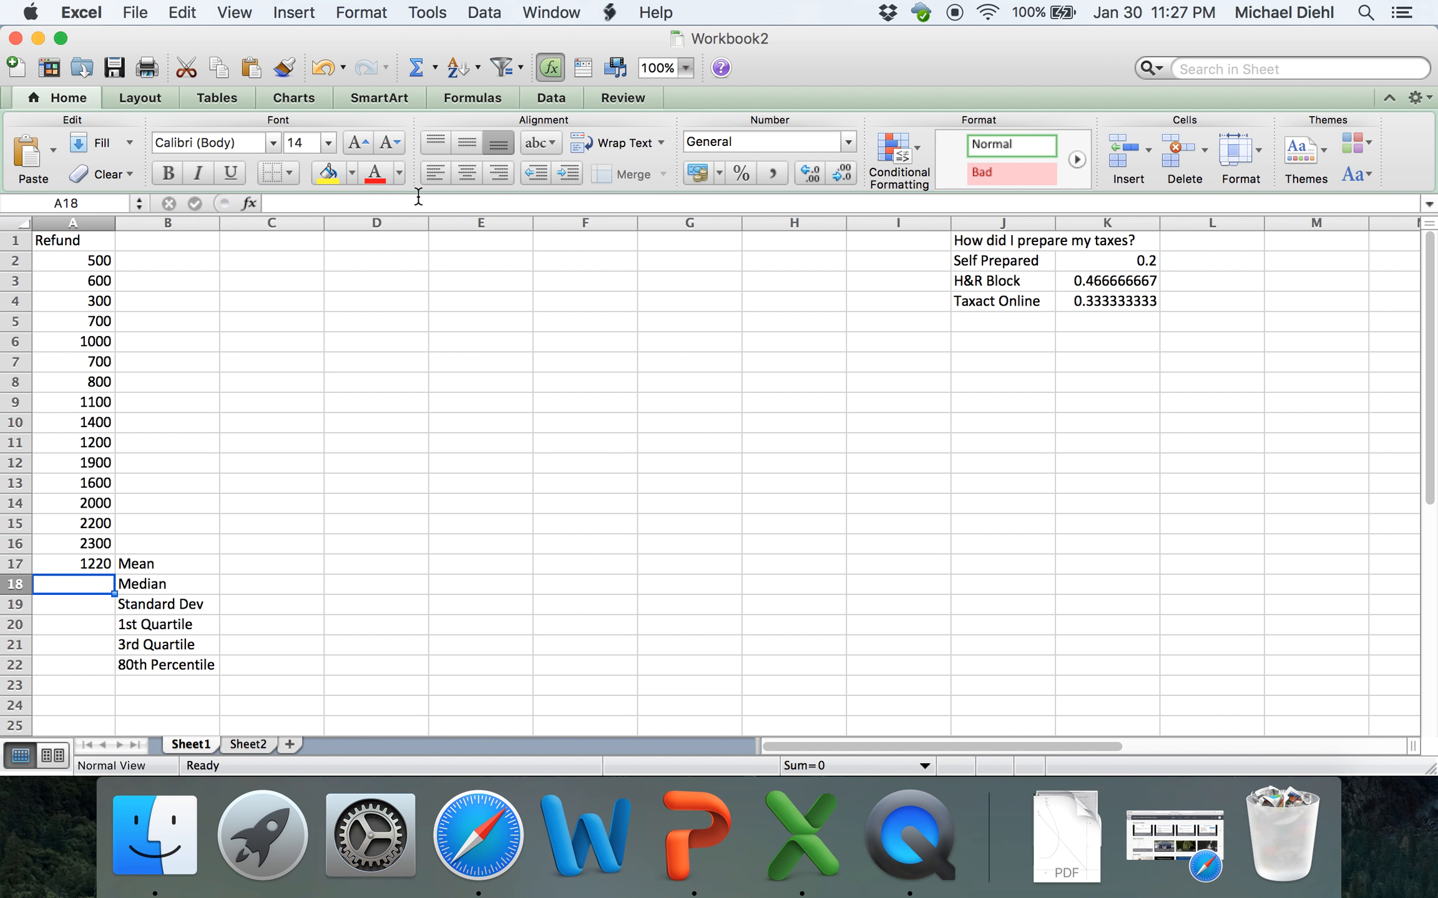
# - Insert a blank row at row 17 to separate the refund data from the summary statistics
pyautogui.press('Up')
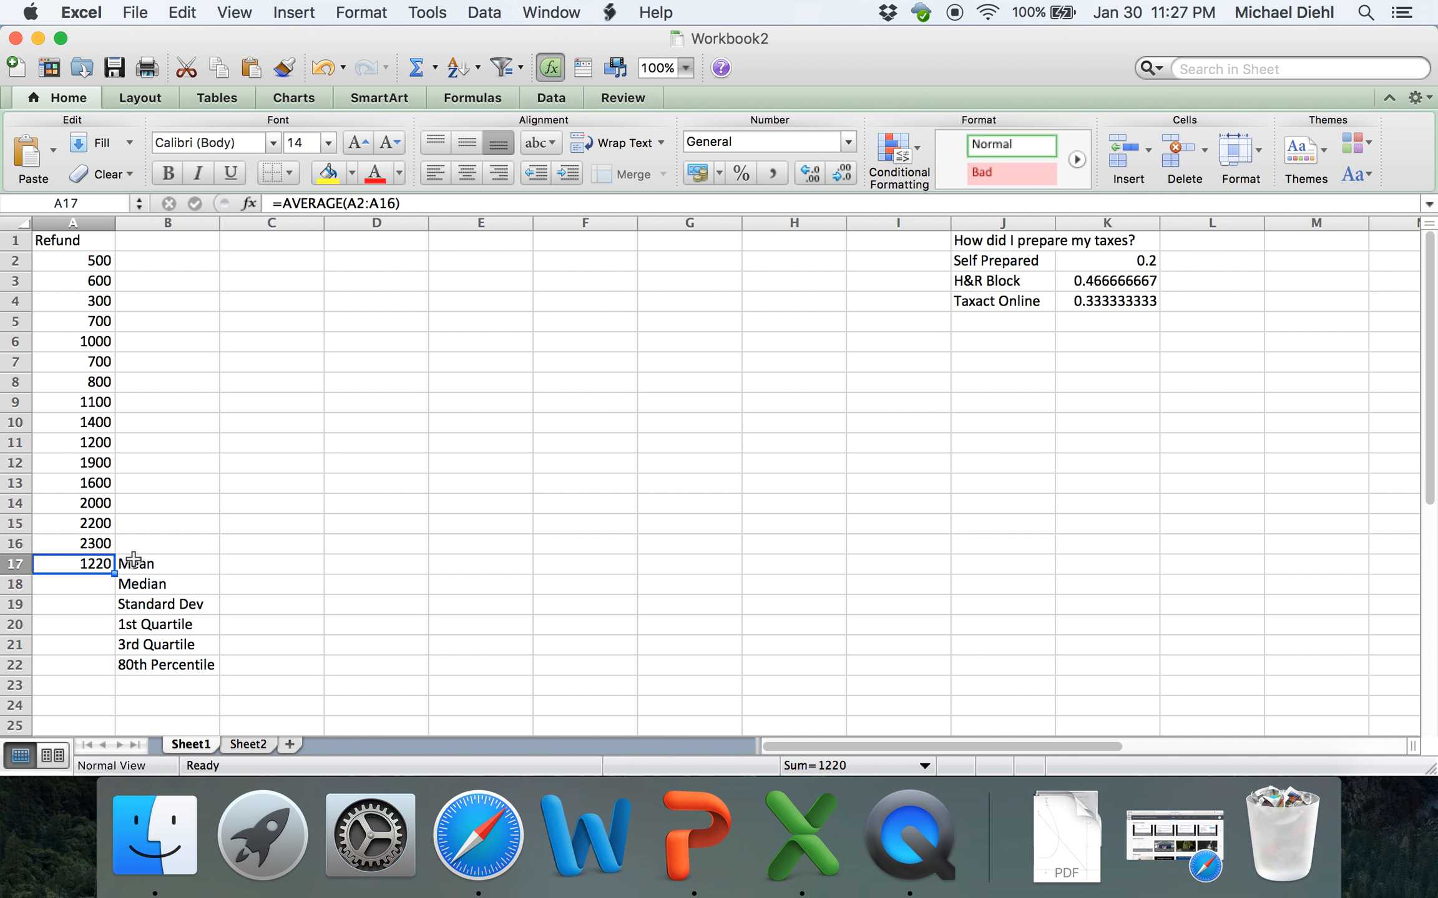
pyautogui.rightClick(13, 564)
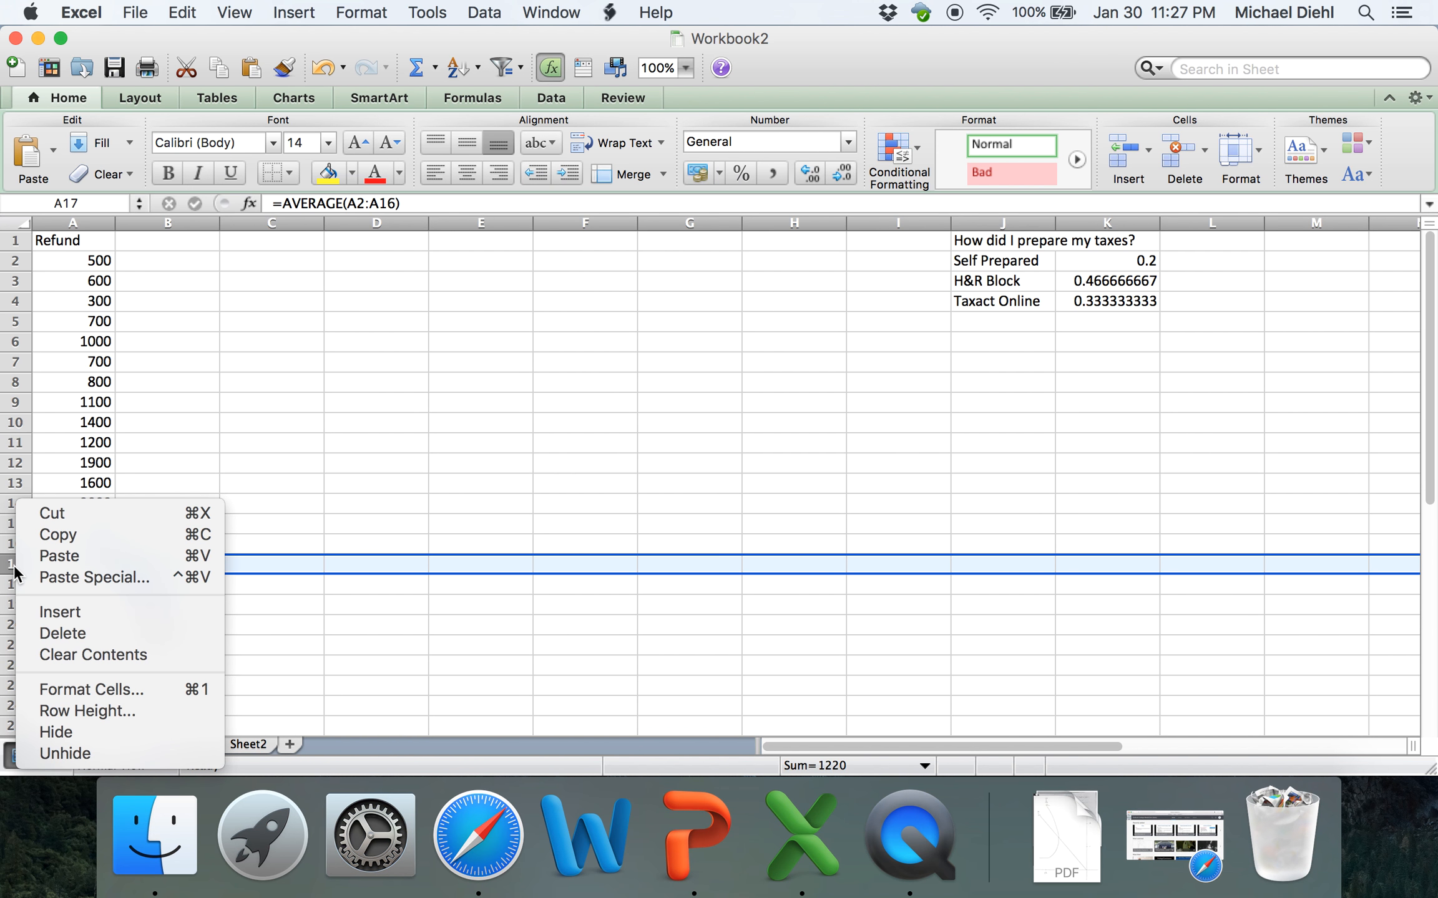
pyautogui.click(58, 612)
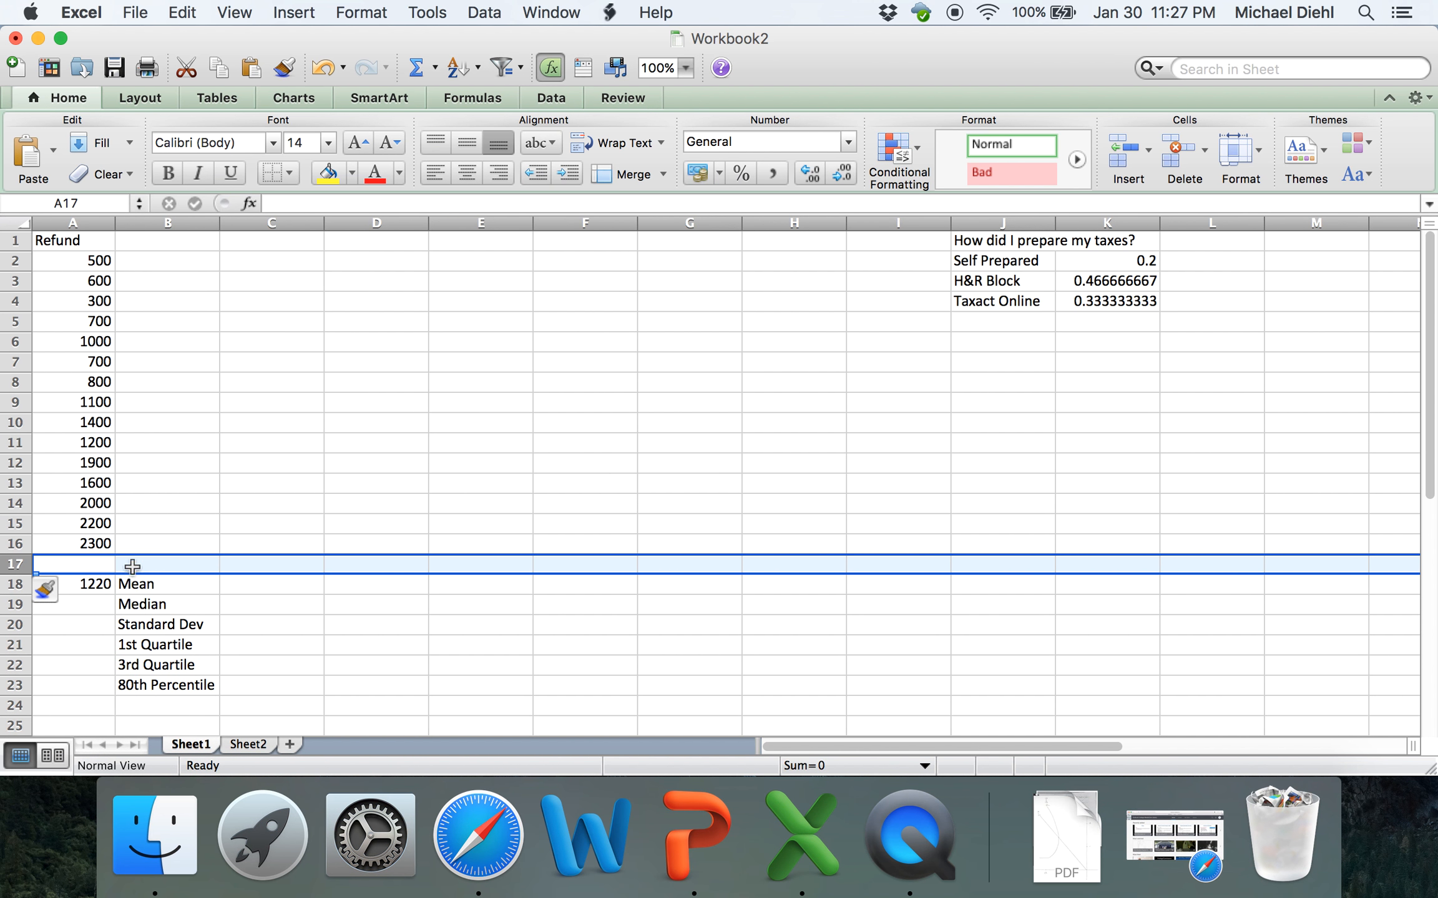
pyautogui.click(170, 586)
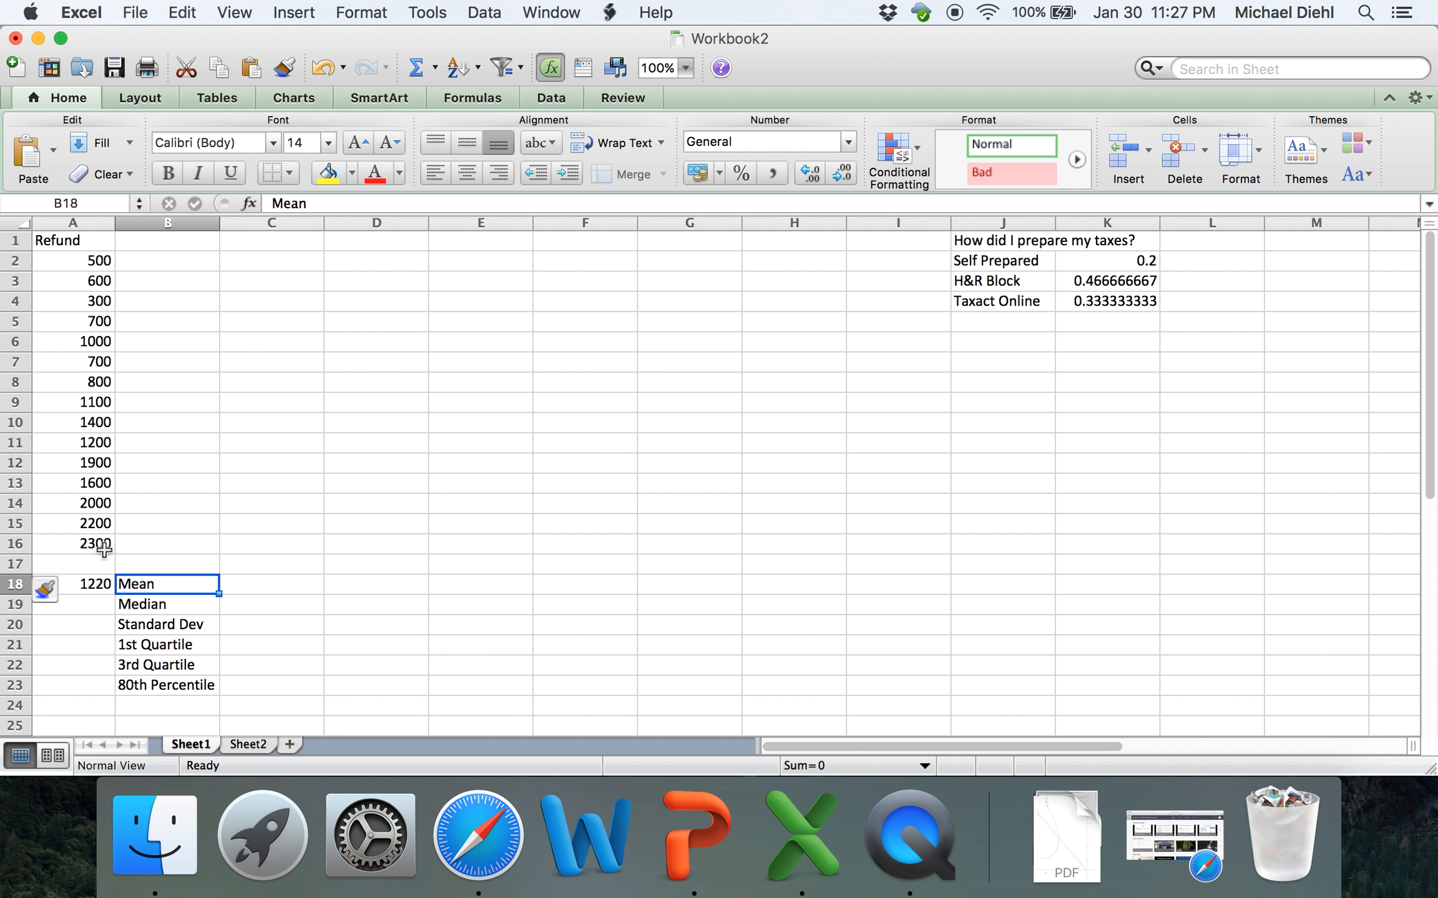
pyautogui.click(106, 603)
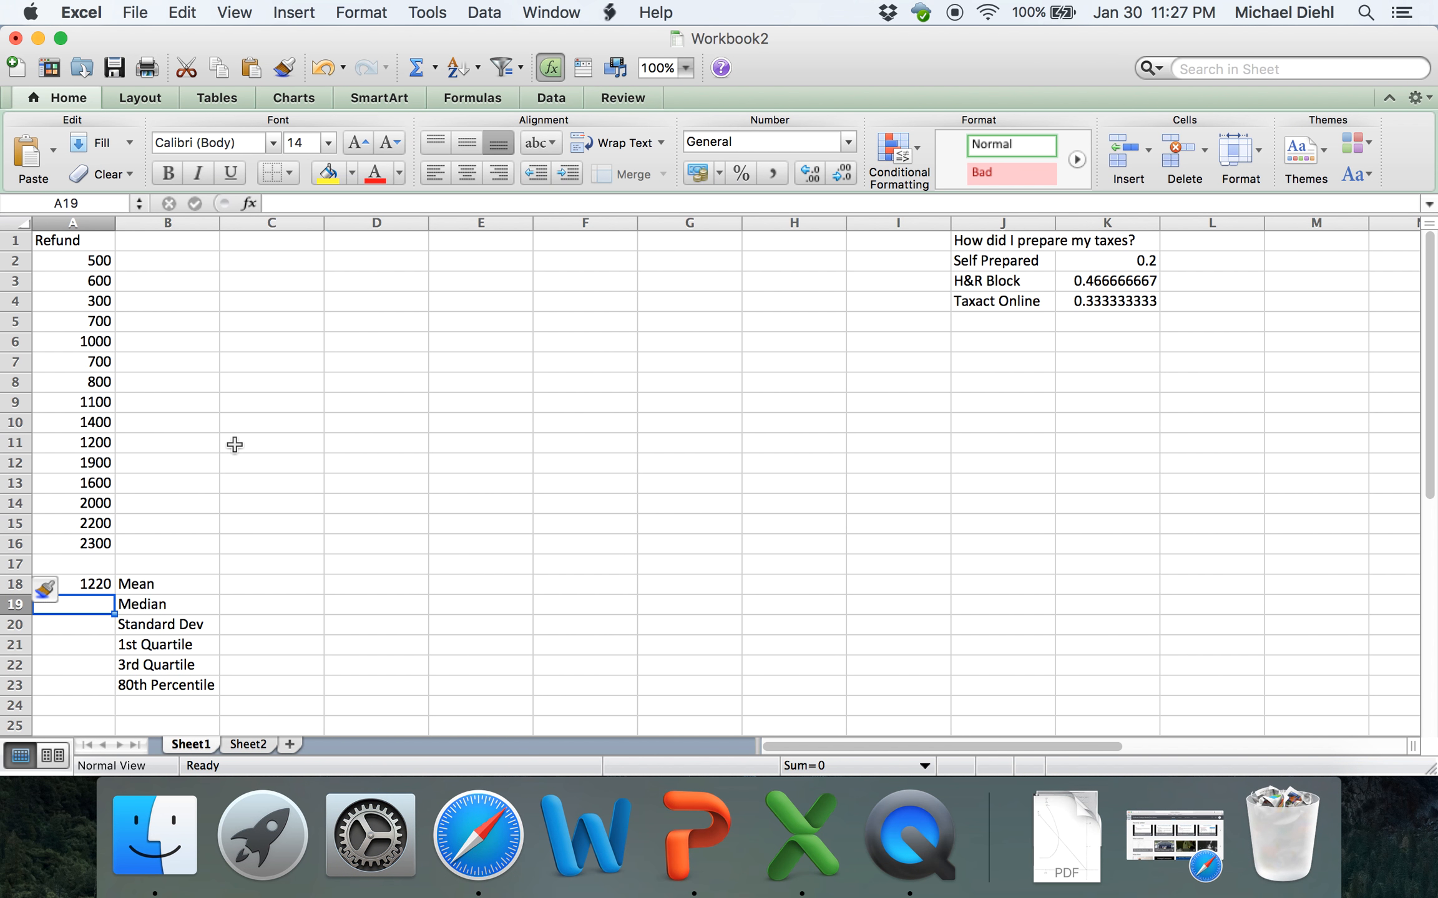
pyautogui.press('Up')
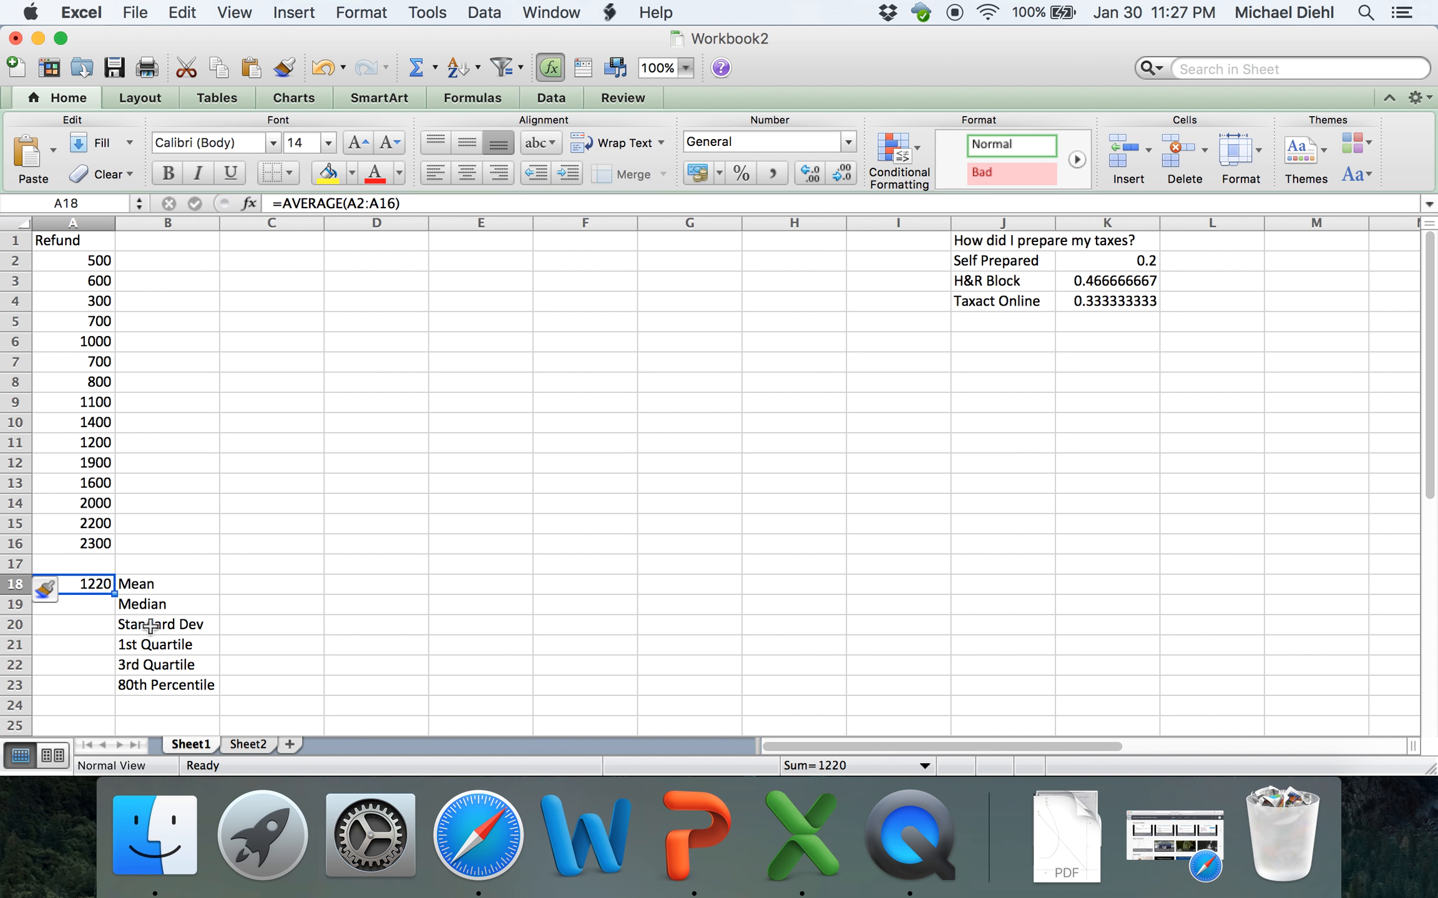
pyautogui.press('Down')
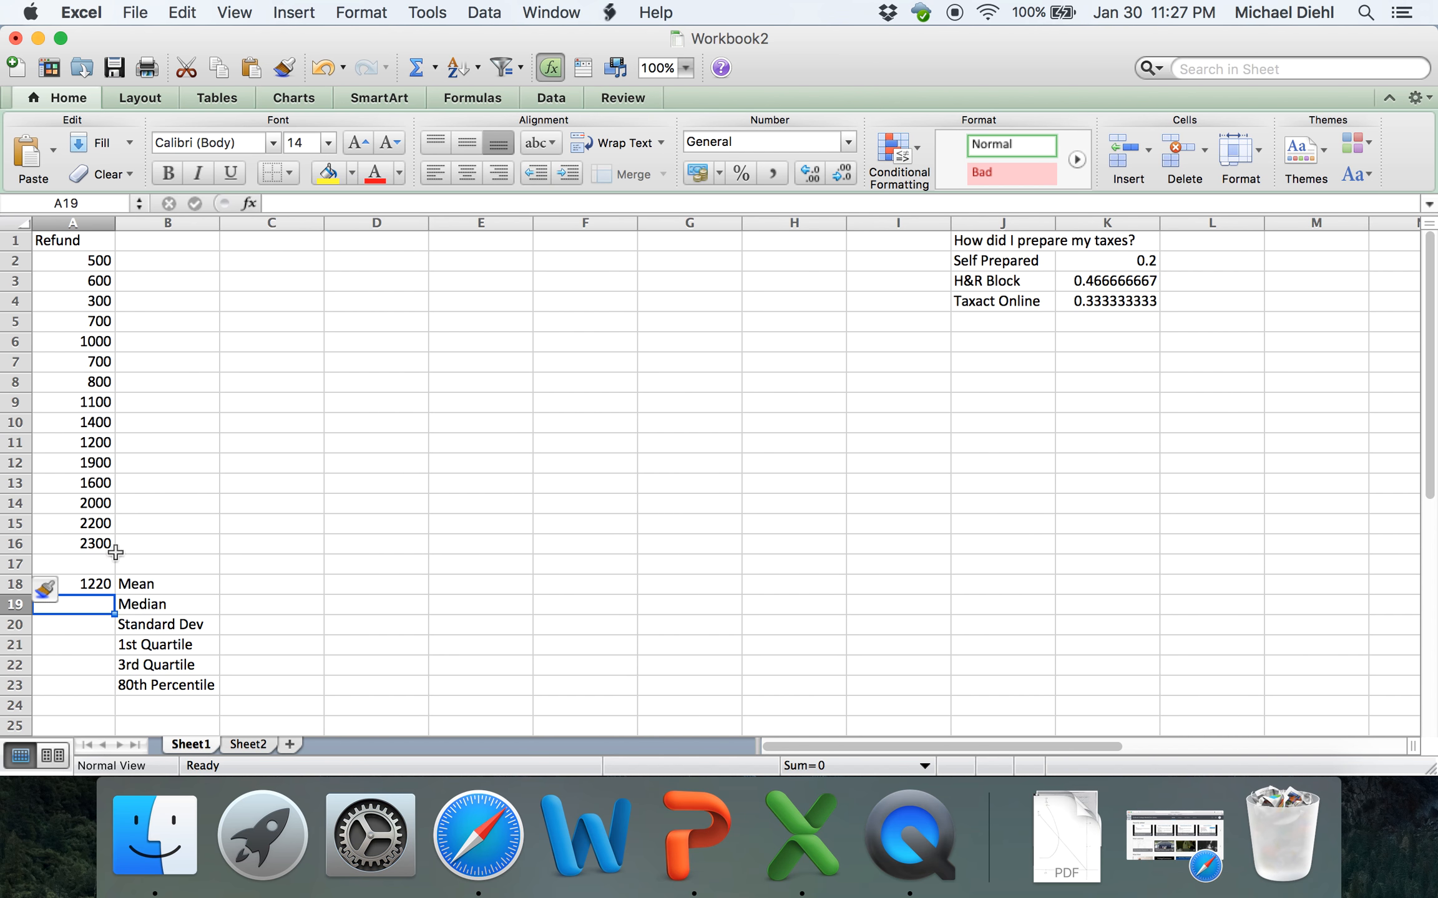
pyautogui.click(147, 587)
pyautogui.click(101, 587)
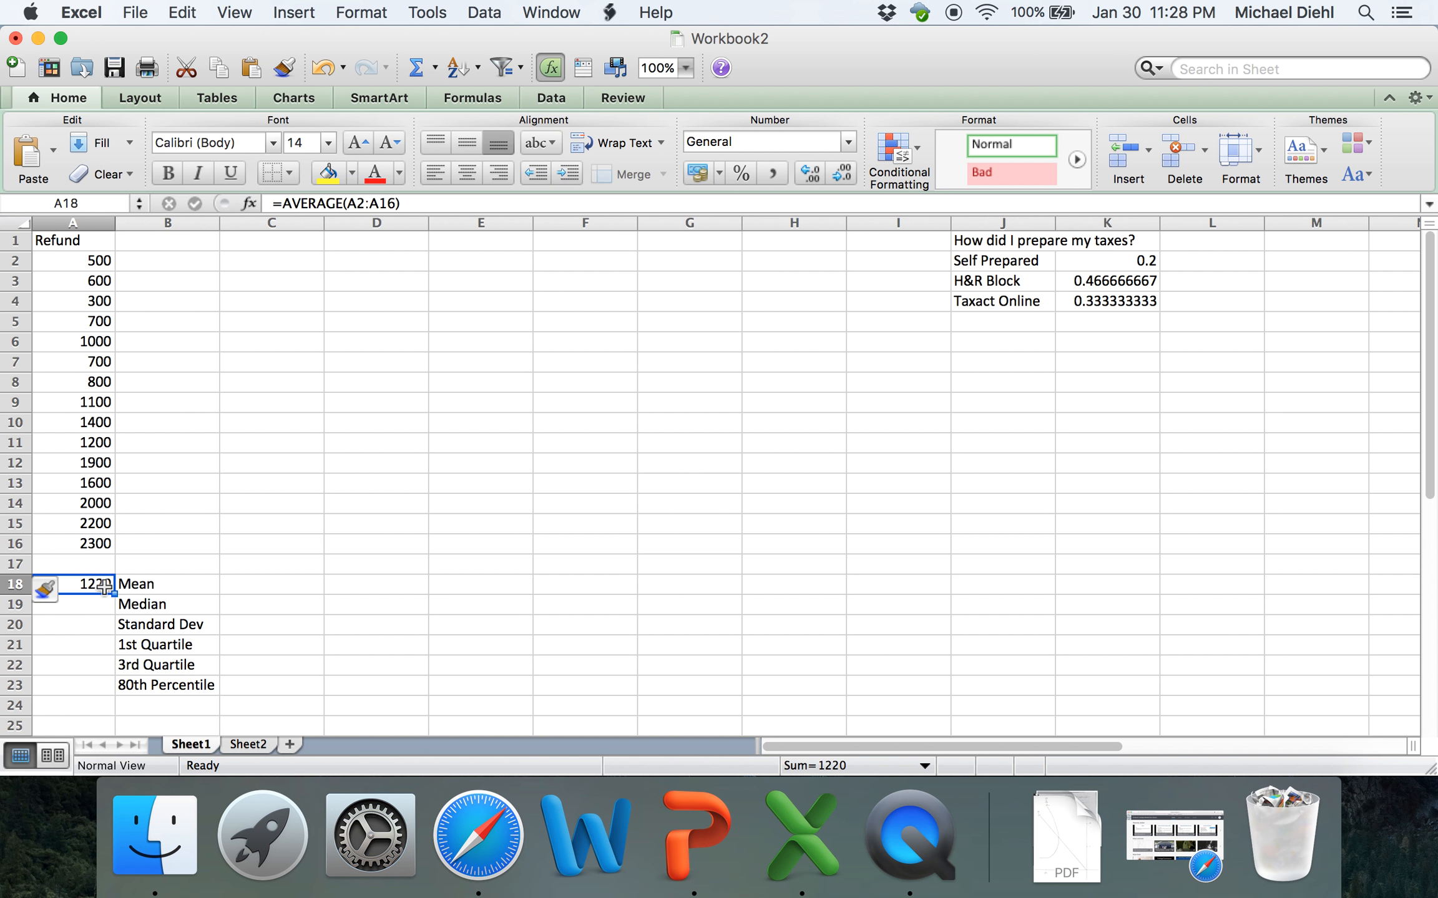
# - Calculate the median refund in A19, beside the Median label, with a MEDIAN formula over A2:A16
pyautogui.click(100, 609)
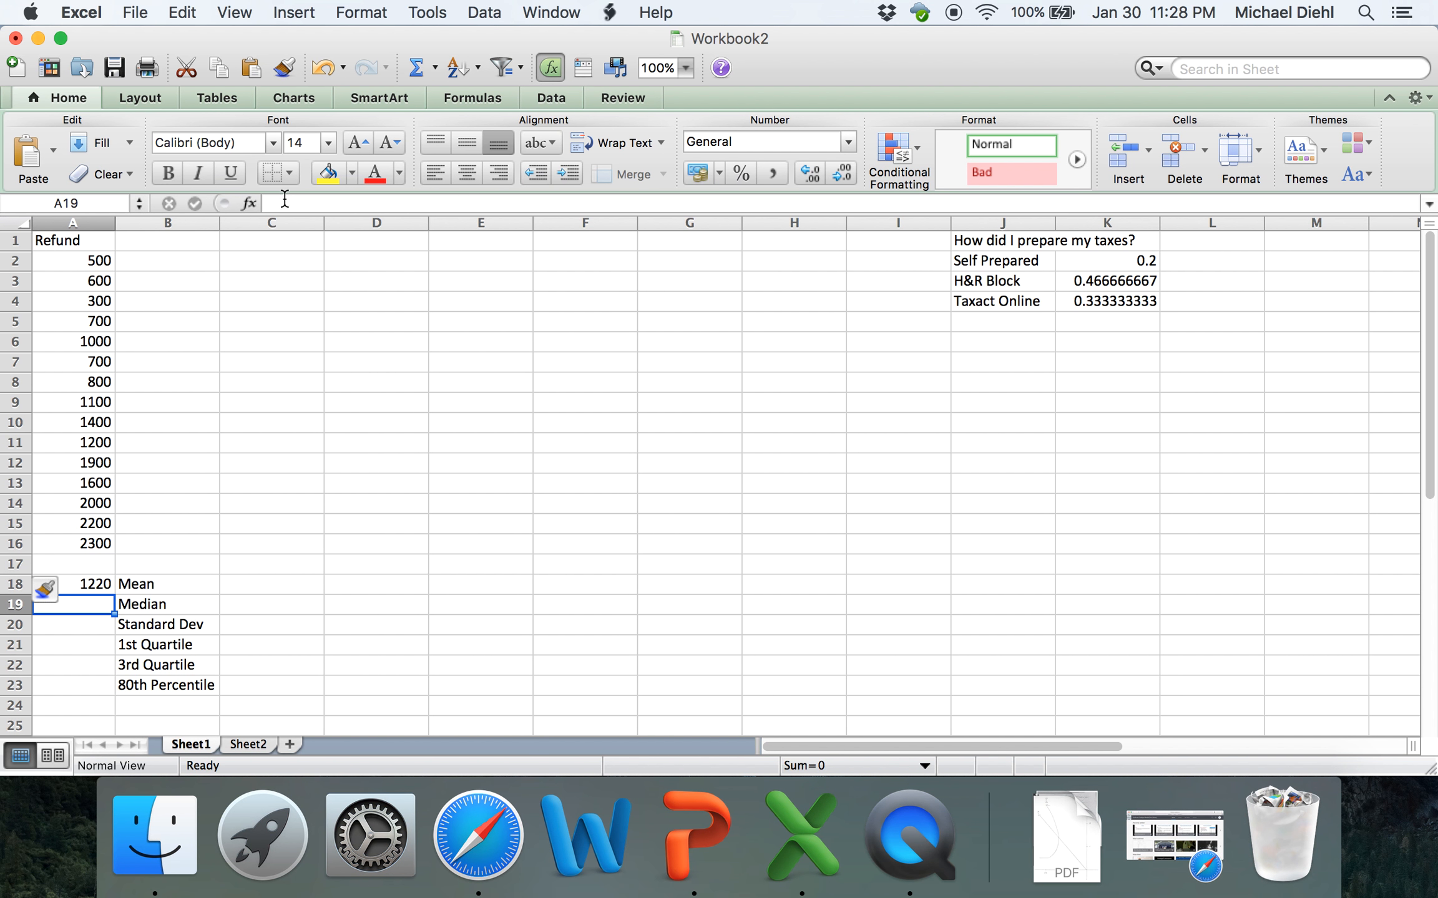
pyautogui.write('=')
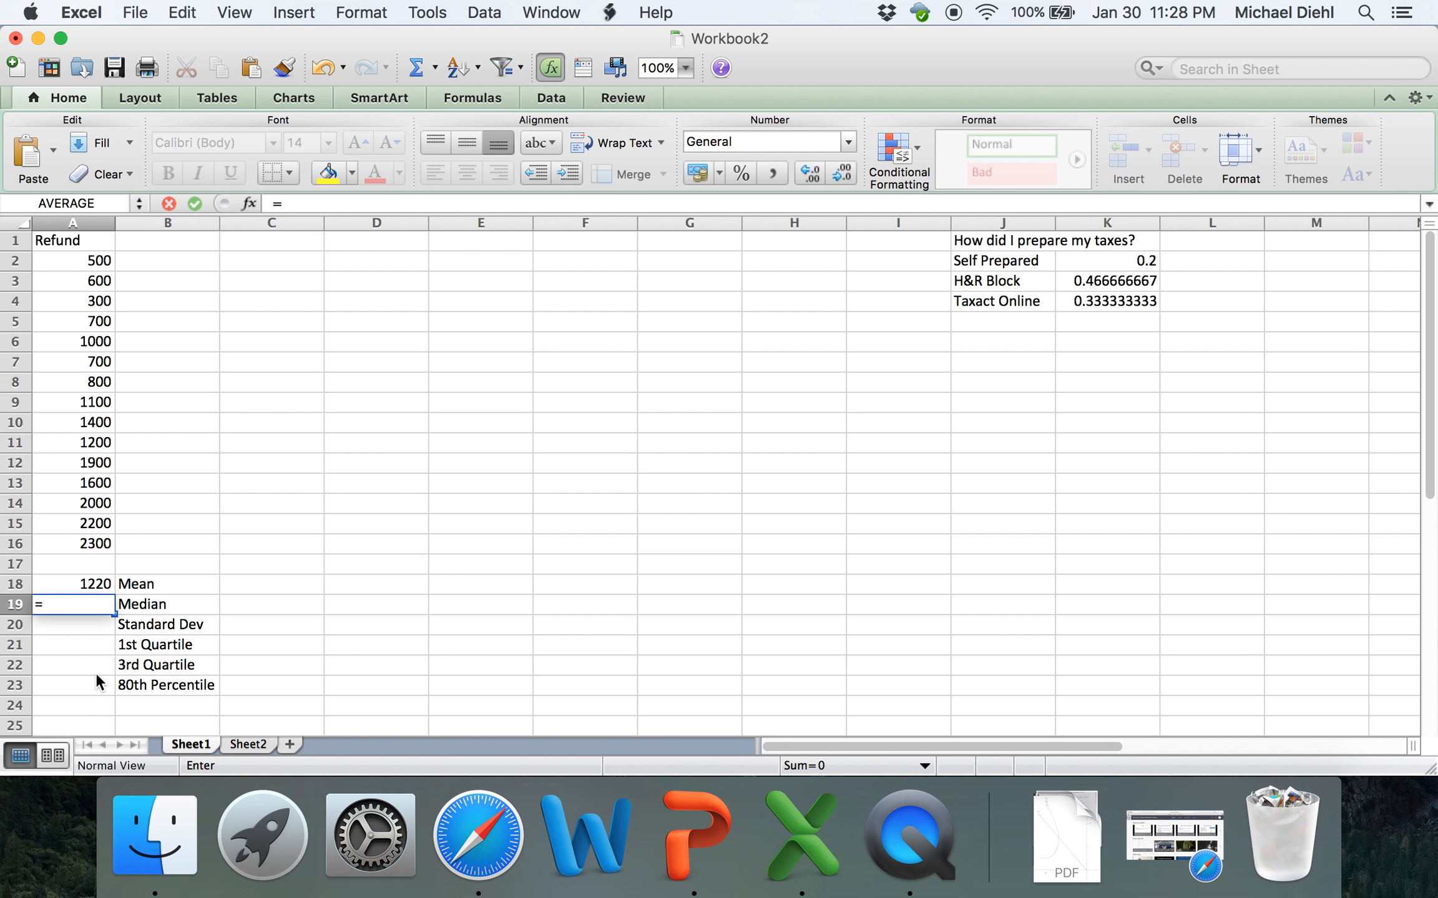
pyautogui.write('m')
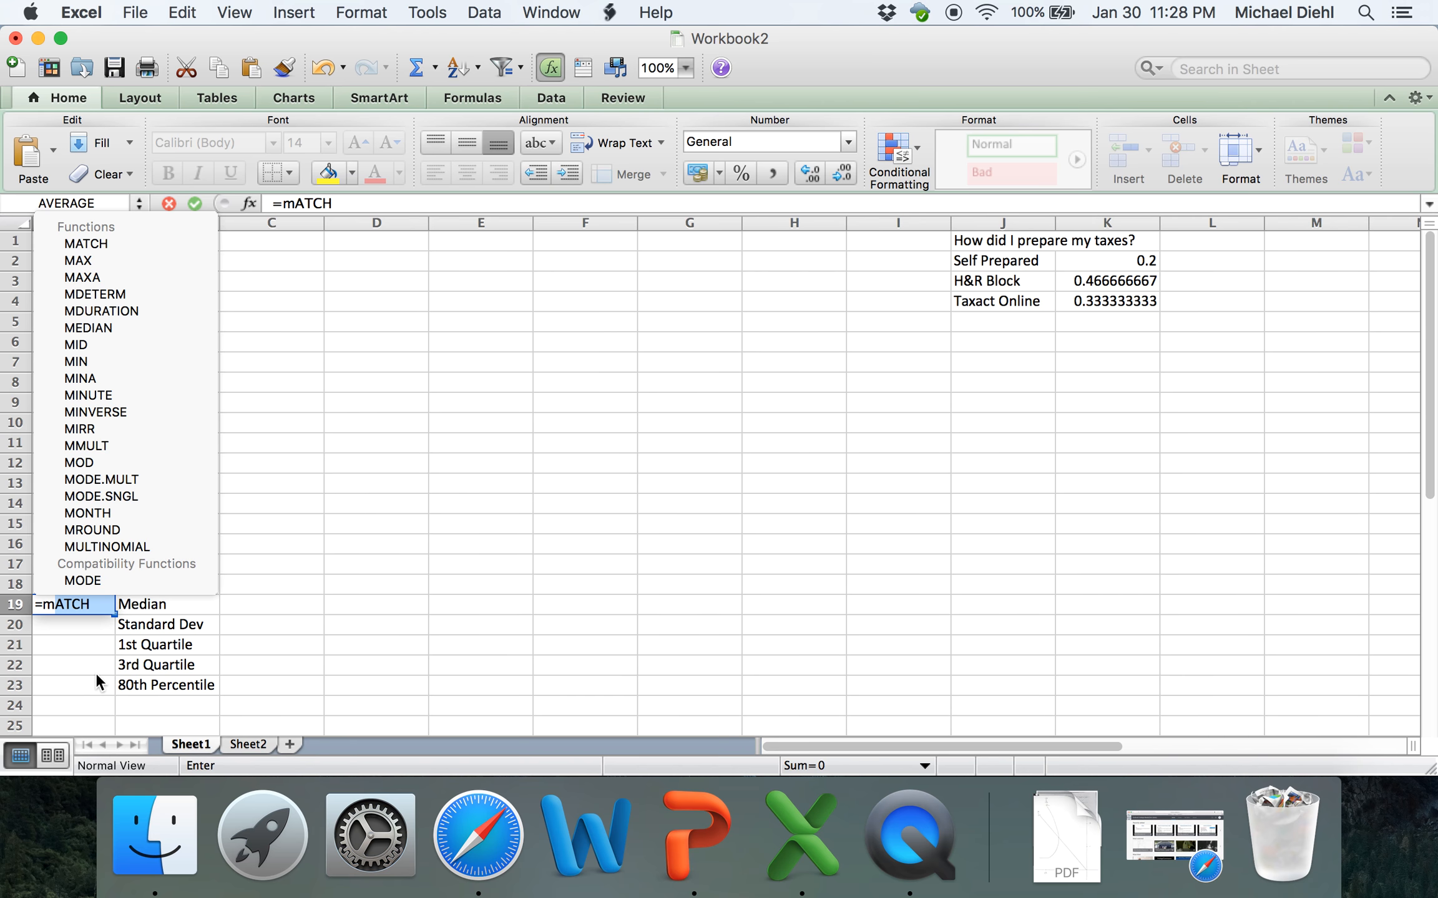
pyautogui.write('e')
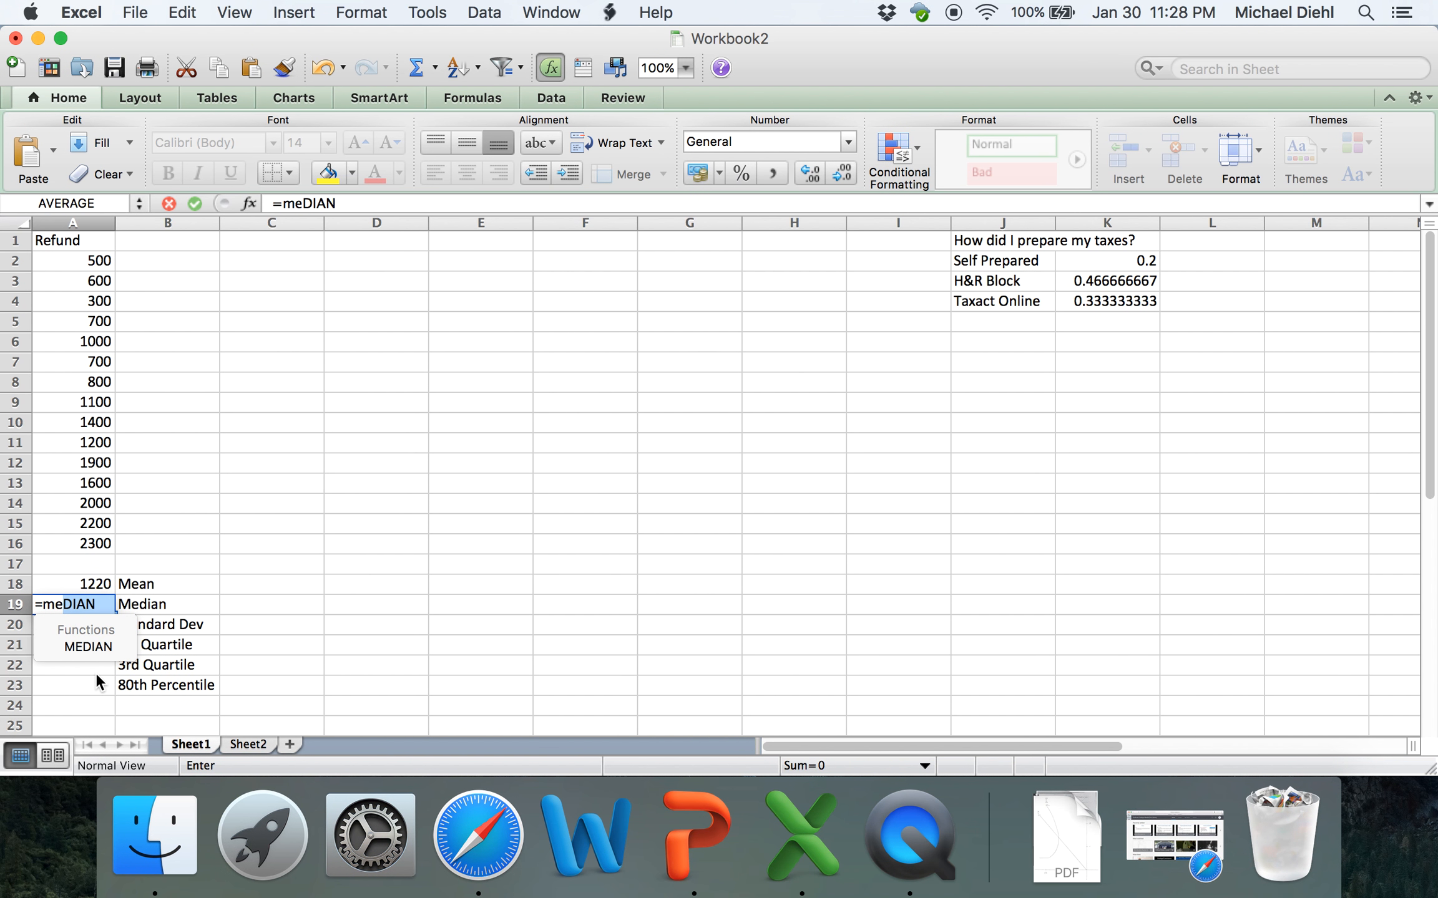
pyautogui.write('di')
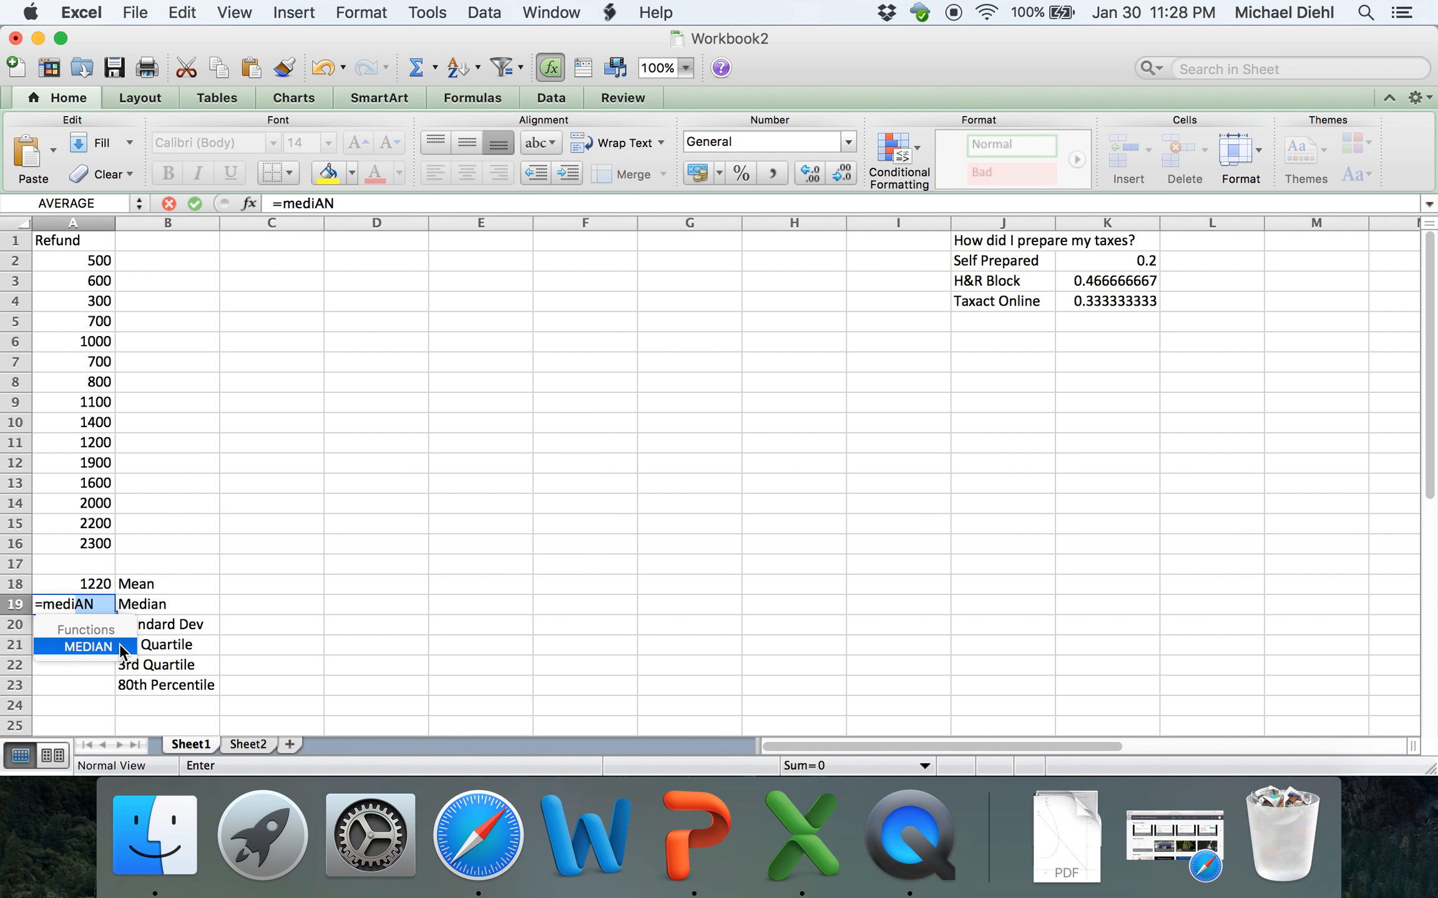
pyautogui.doubleClick(119, 643)
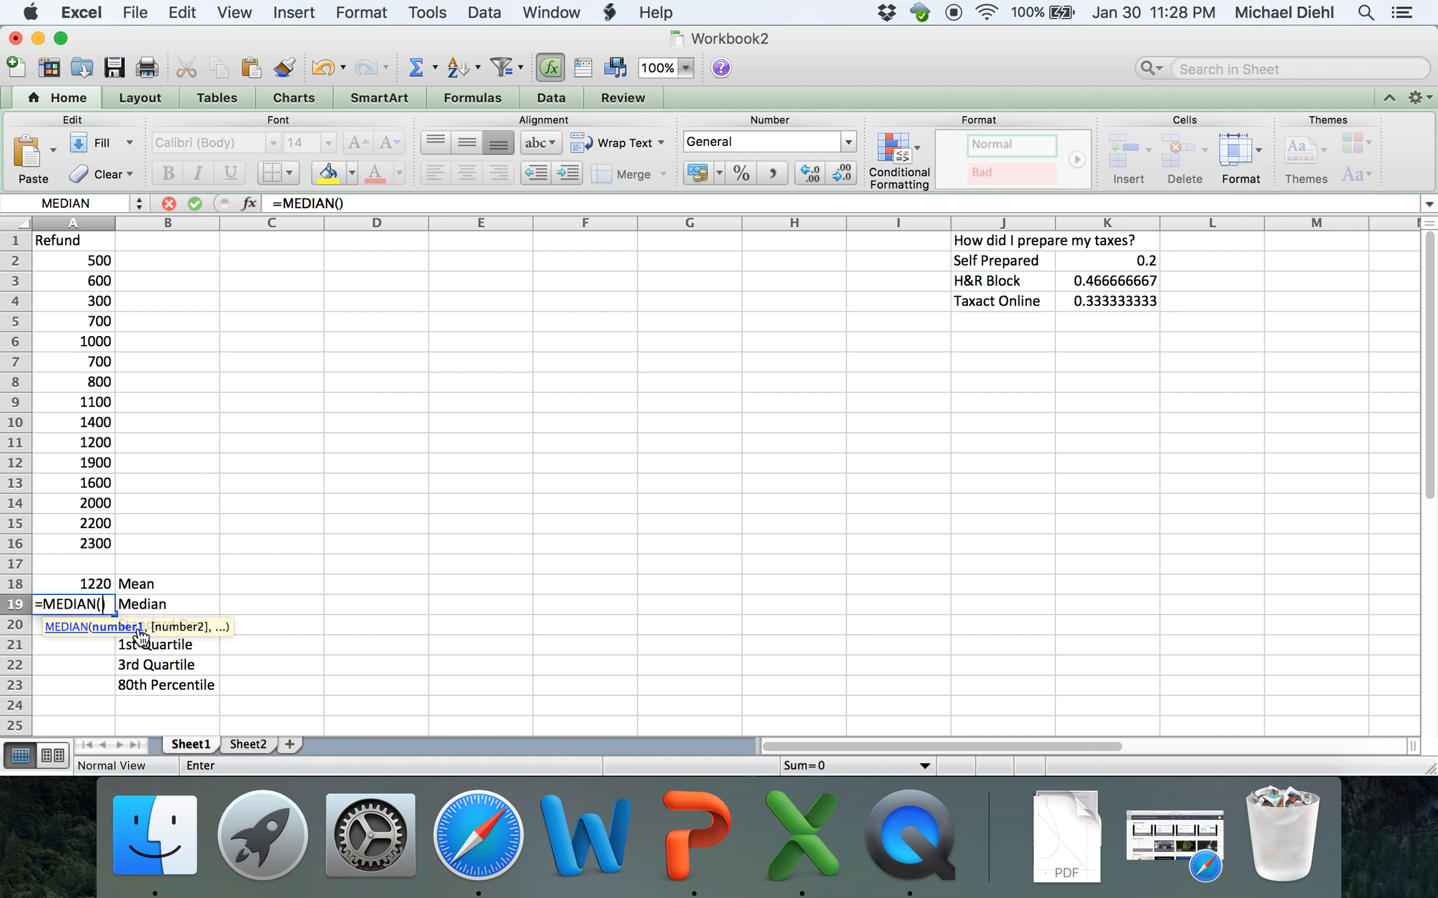
pyautogui.moveTo(97, 537)
pyautogui.mouseDown()
pyautogui.moveTo(118, 540)
pyautogui.moveTo(97, 544)
pyautogui.mouseUp()
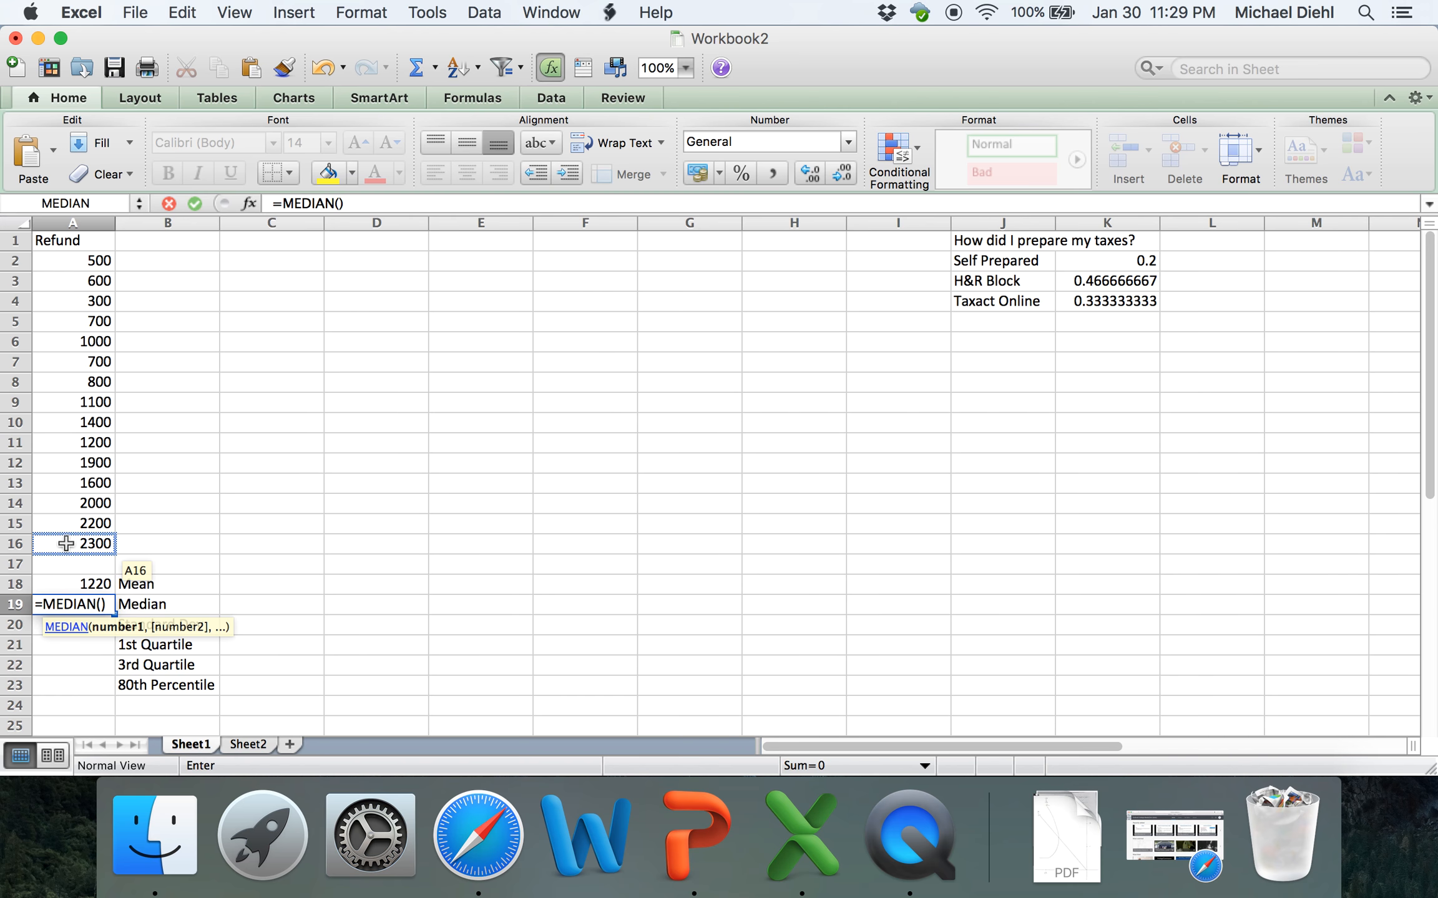
pyautogui.moveTo(95, 543); pyautogui.dragTo(73, 255)
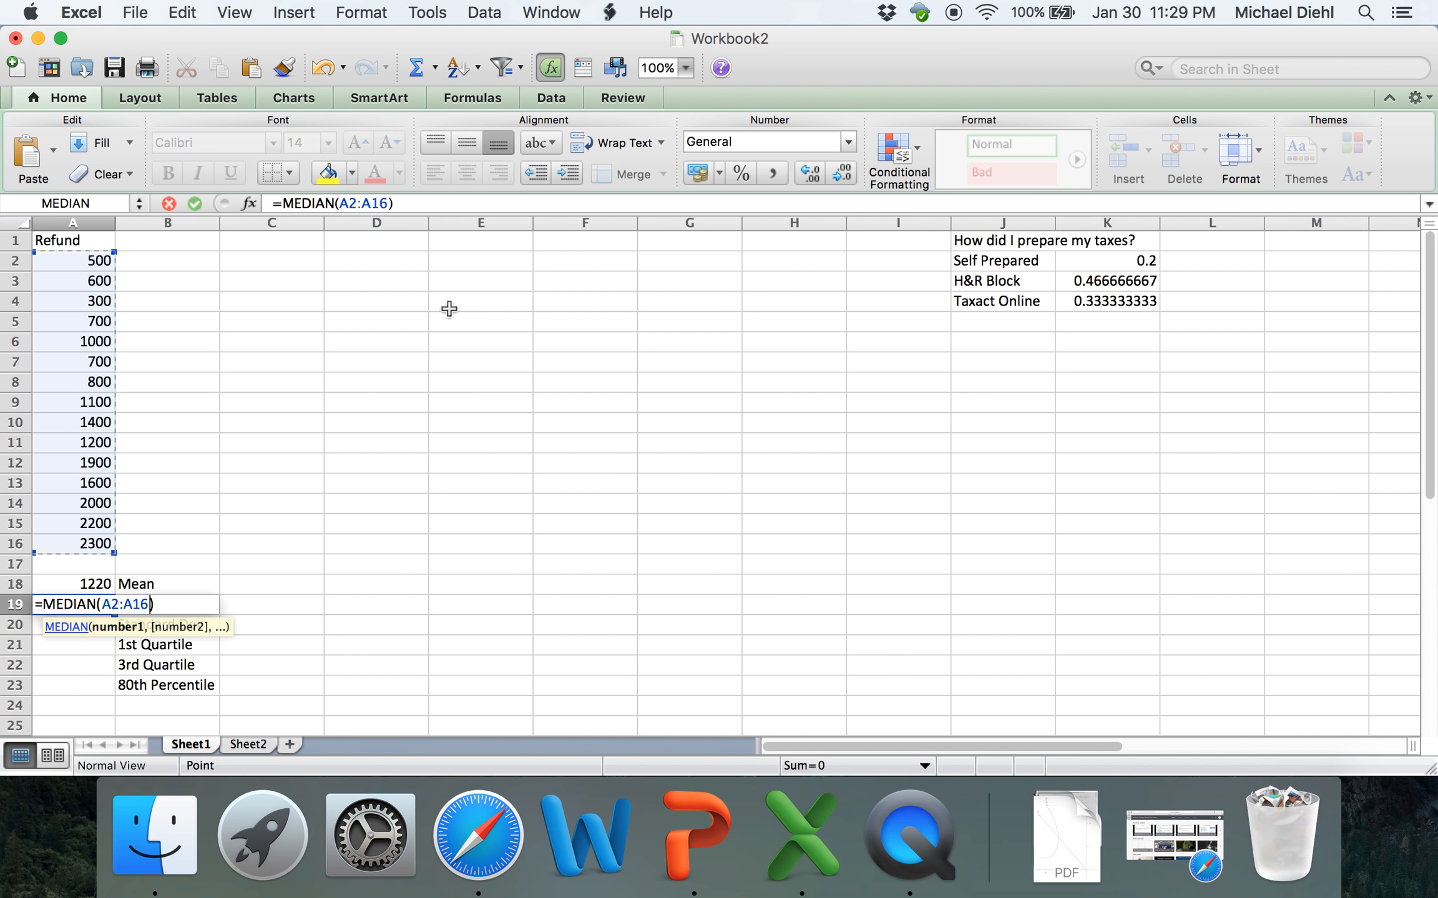
pyautogui.press('Return')
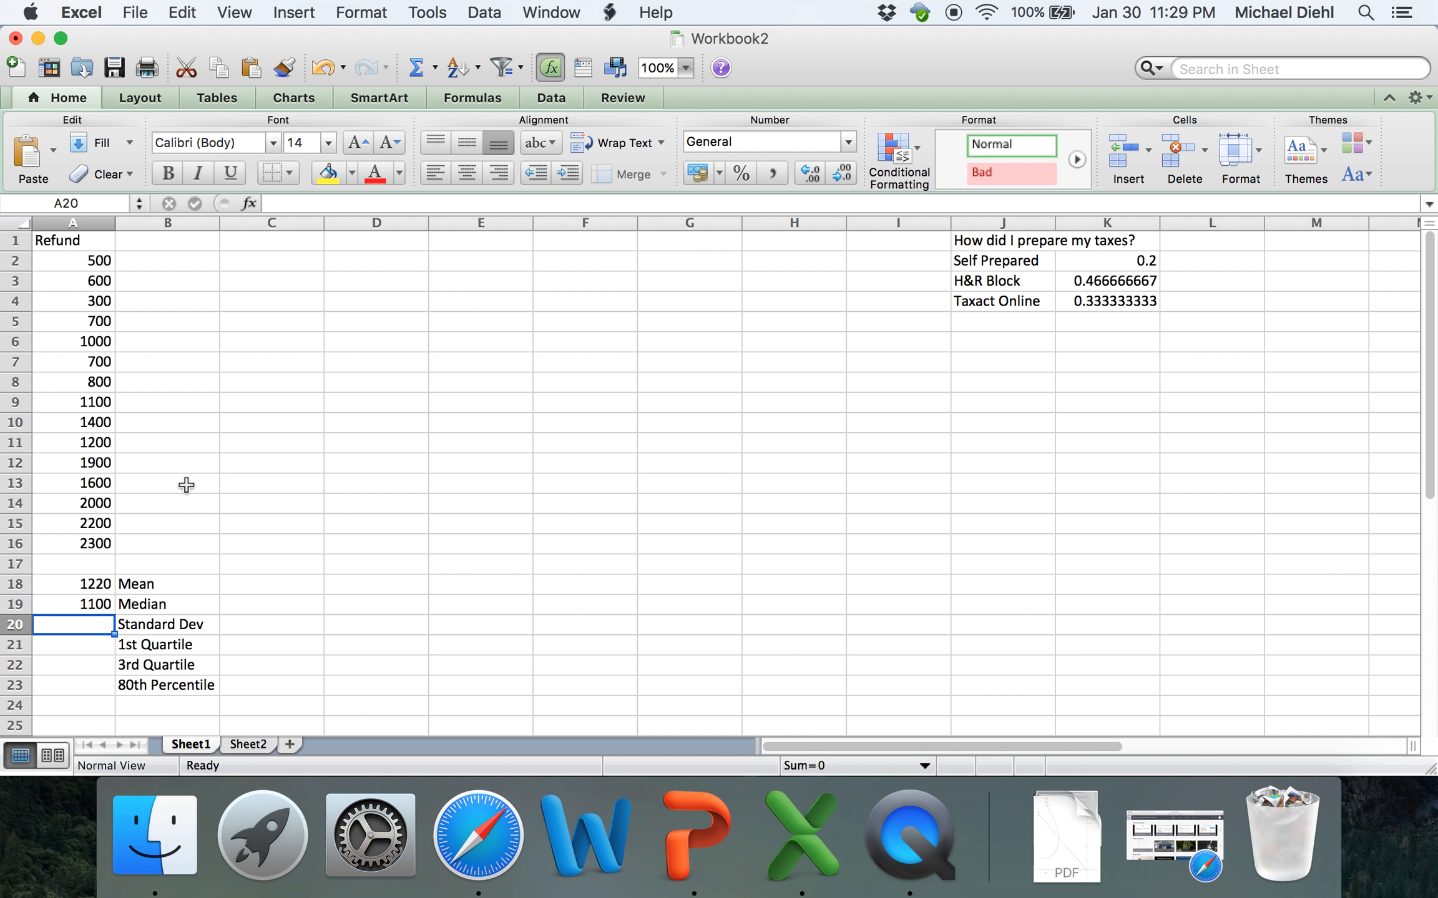
# - Examine the median cell A19 and go through the refund values above it one by one, ending at the Standard Dev cell A20
pyautogui.click(94, 601)
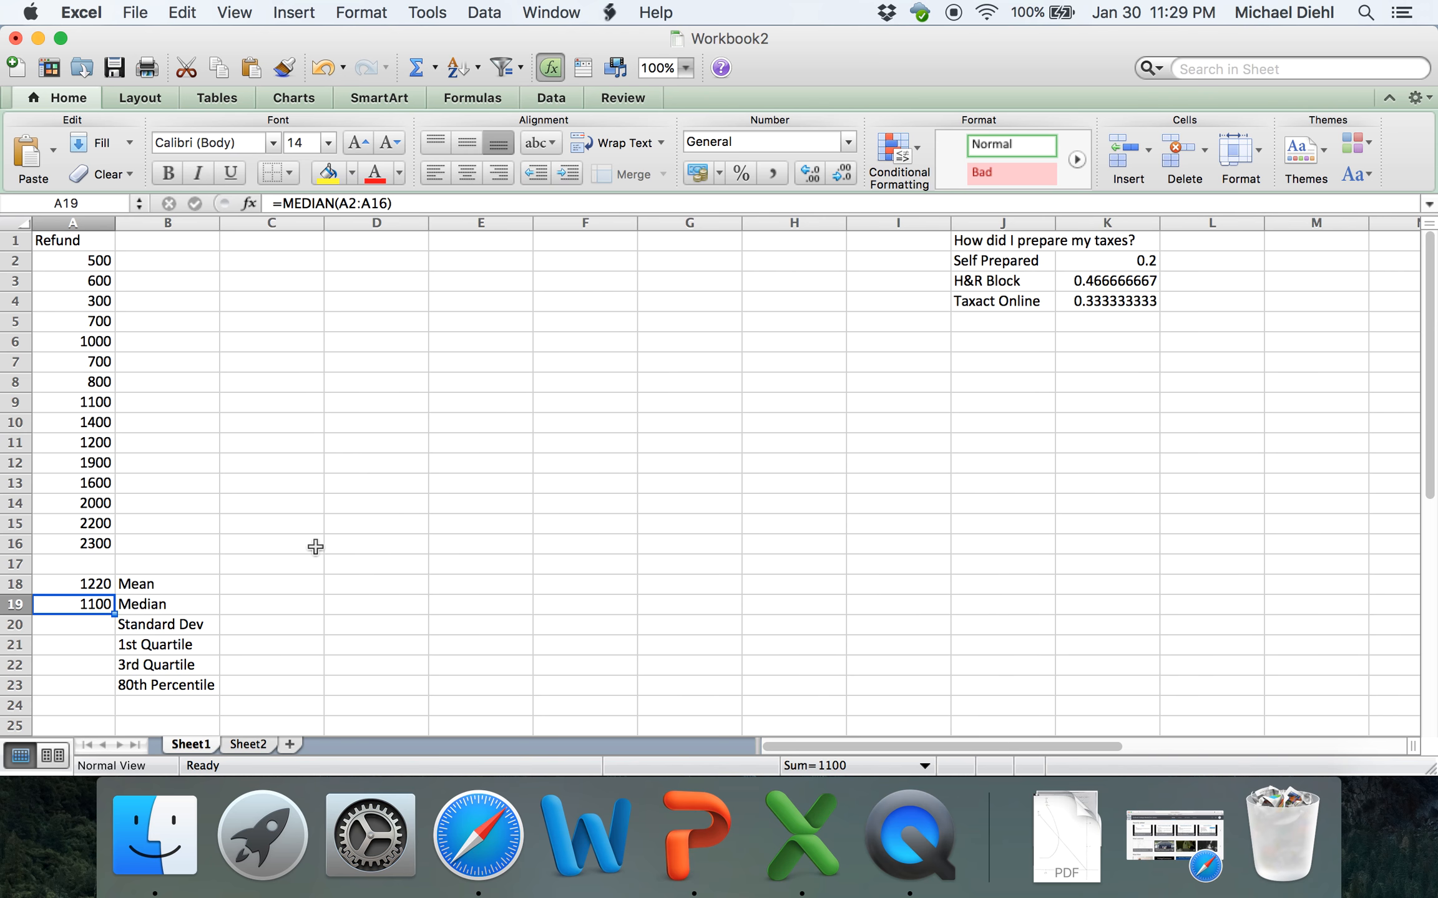
pyautogui.press('Up')
pyautogui.press('Up')
pyautogui.press('Up')
pyautogui.press('Up')
pyautogui.press('Up')
pyautogui.press('Up')
pyautogui.press('Up')
pyautogui.press('Up')
pyautogui.press('Up')
pyautogui.press('Up')
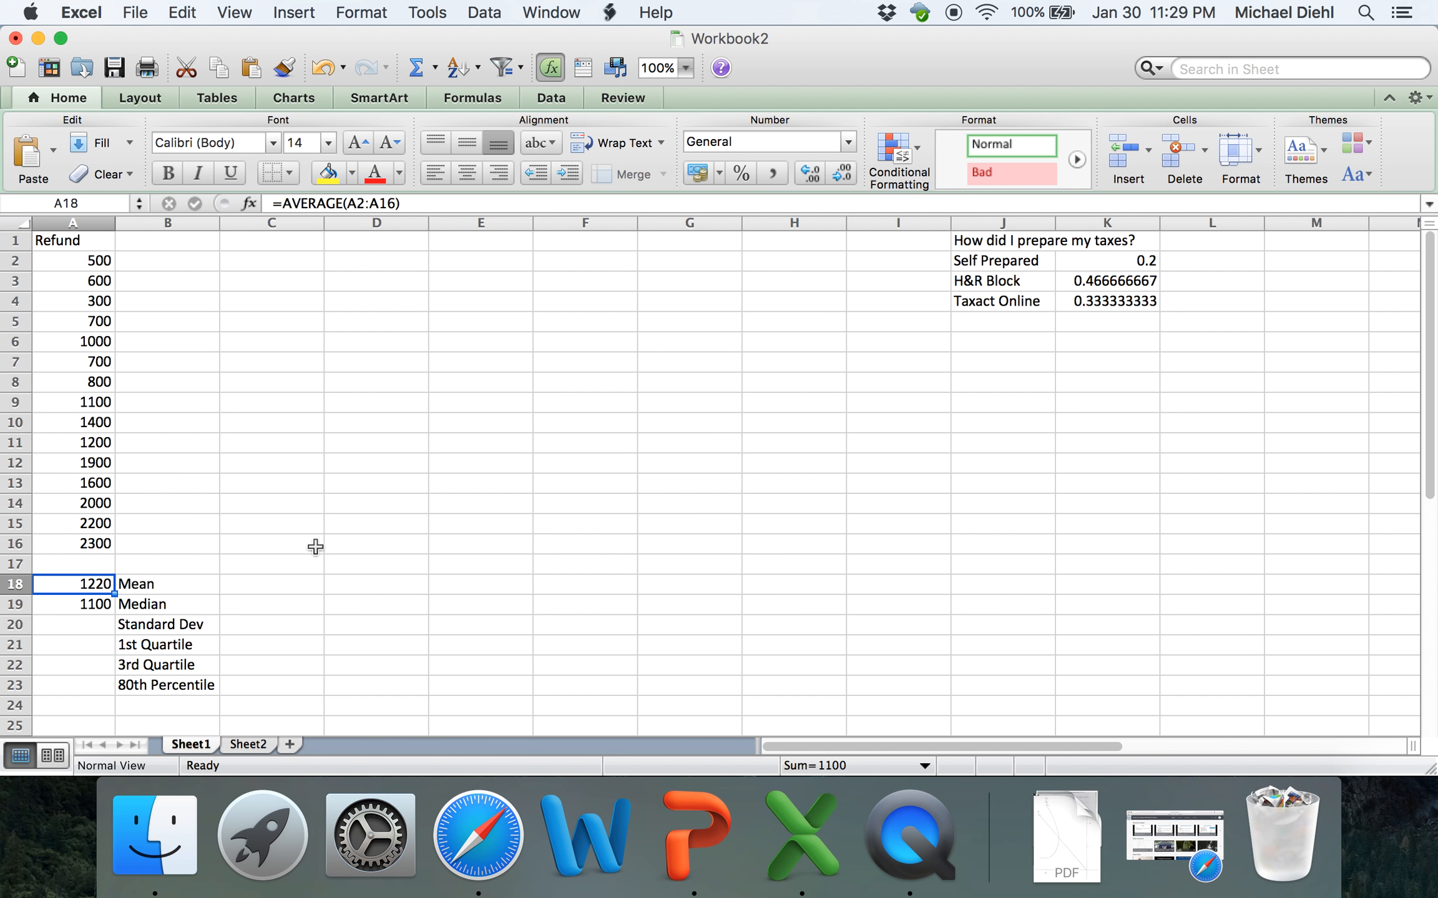
pyautogui.press('Up')
pyautogui.press('Up')
pyautogui.press('Up')
pyautogui.press('Down')
pyautogui.press('Down')
pyautogui.press('Up')
pyautogui.press('Up')
pyautogui.press('Up')
pyautogui.press('Up')
pyautogui.press('Up')
pyautogui.press('Down')
pyautogui.press('Down')
pyautogui.press('Down')
pyautogui.press('Down')
pyautogui.press('Down')
pyautogui.press('Down')
pyautogui.press('Down')
pyautogui.press('Down')
pyautogui.press('Down')
pyautogui.press('Down')
pyautogui.press('Down')
pyautogui.press('Down')
pyautogui.press('Down')
pyautogui.press('Down')
pyautogui.press('Down')
pyautogui.press('Down')
pyautogui.press('Down')
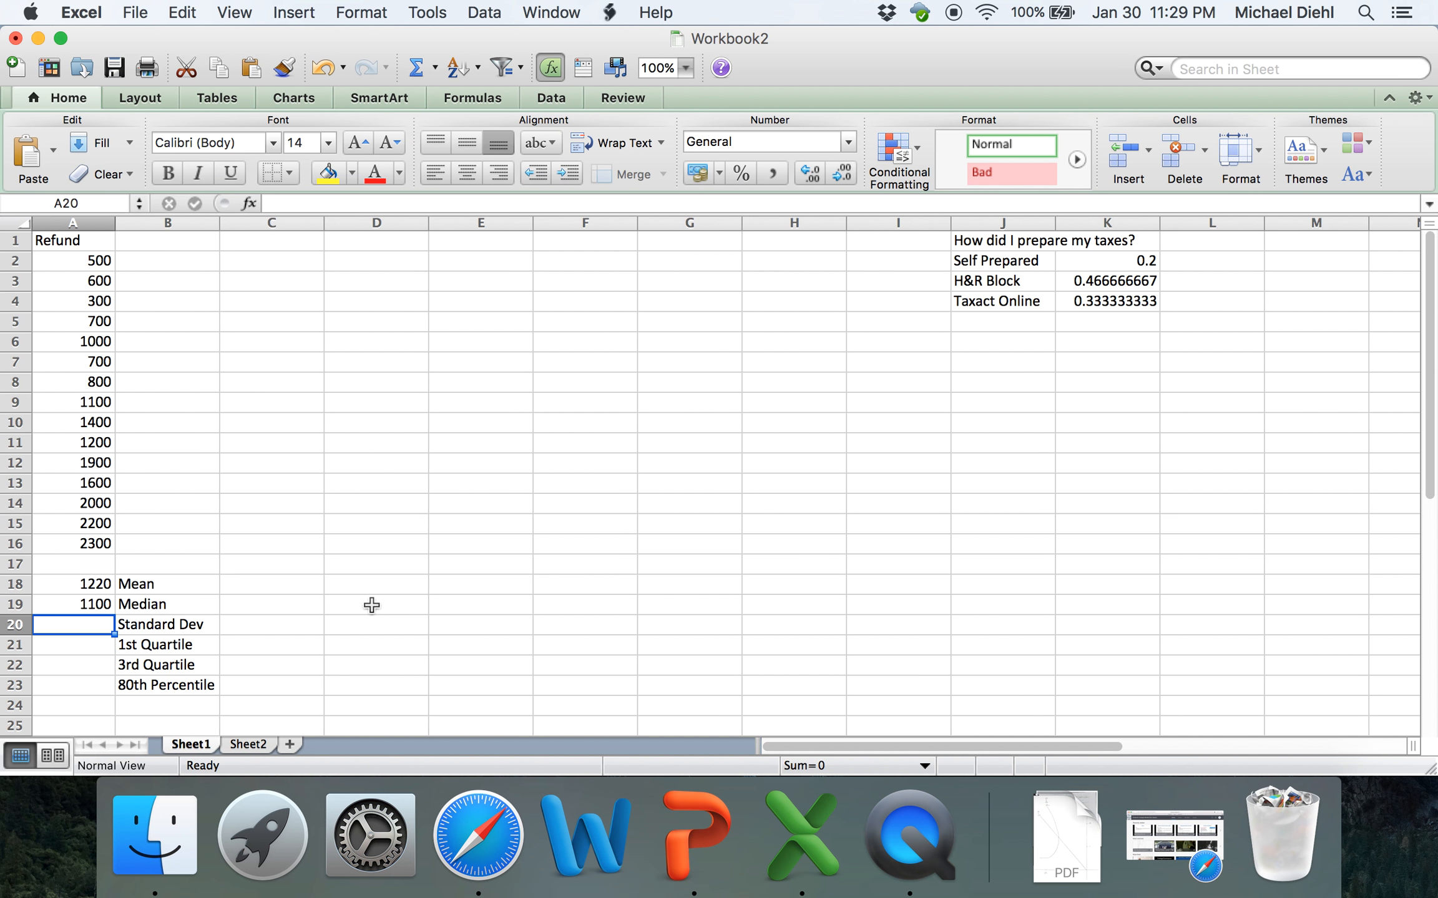
# - Calculate the standard deviation in A20 with a STDEV formula over A2:A16, and check it against the mean formula in A18
pyautogui.write('=')
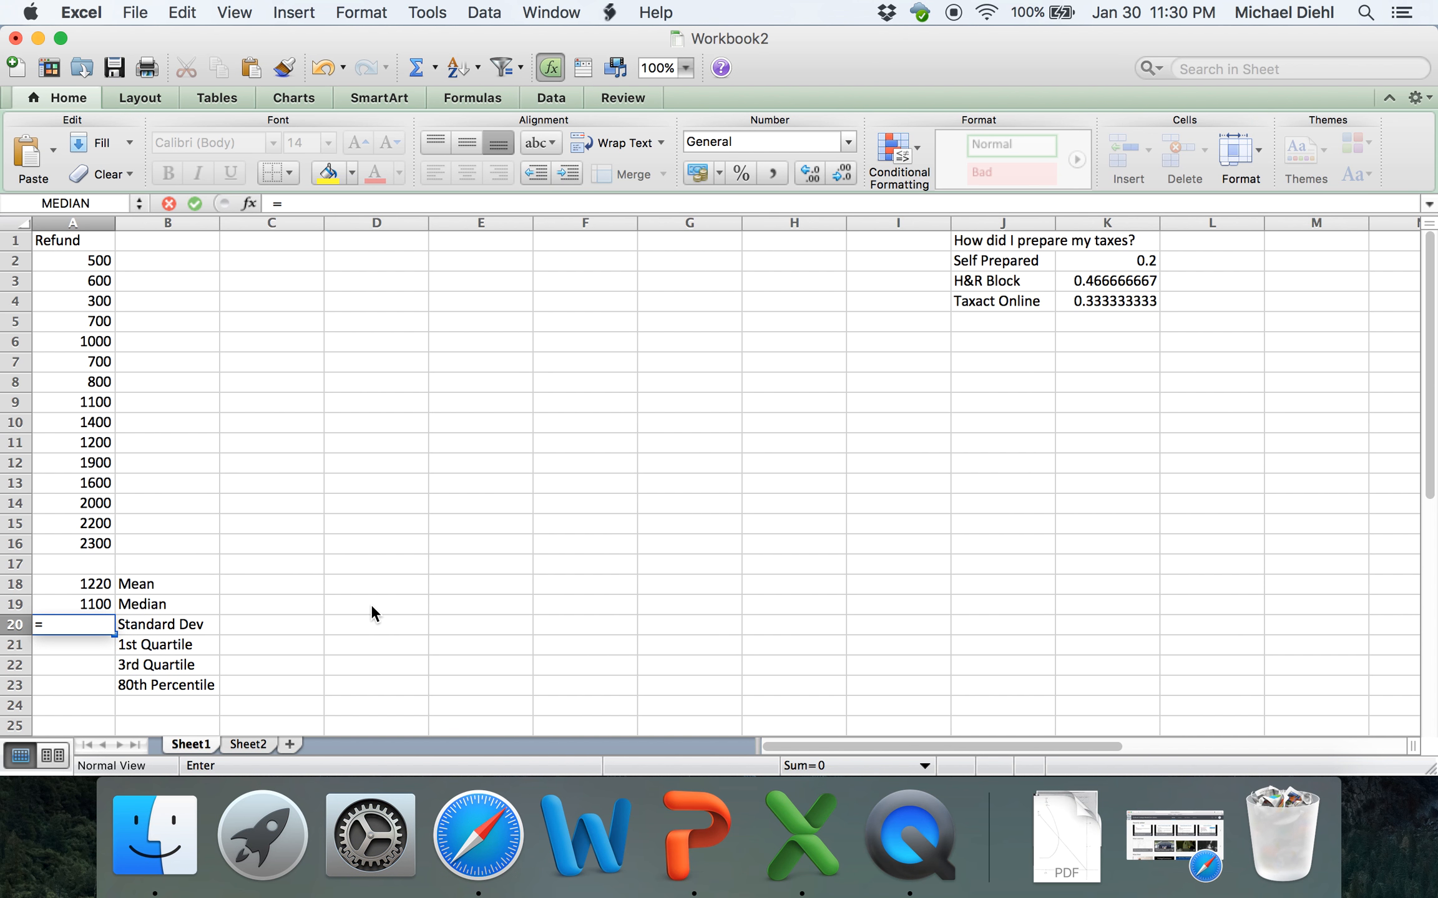
pyautogui.write('st')
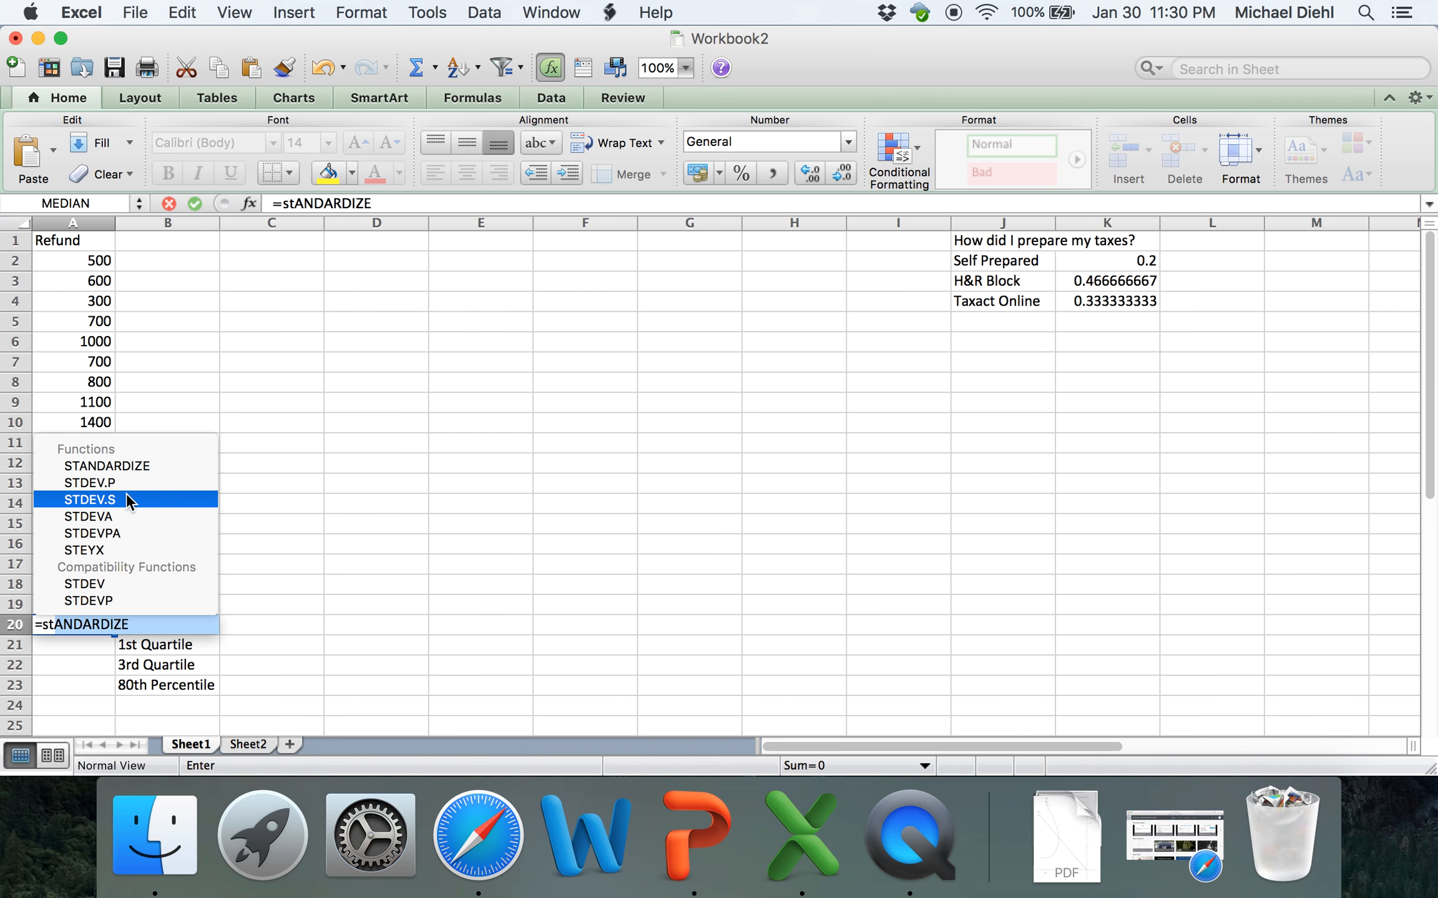
pyautogui.doubleClick(145, 583)
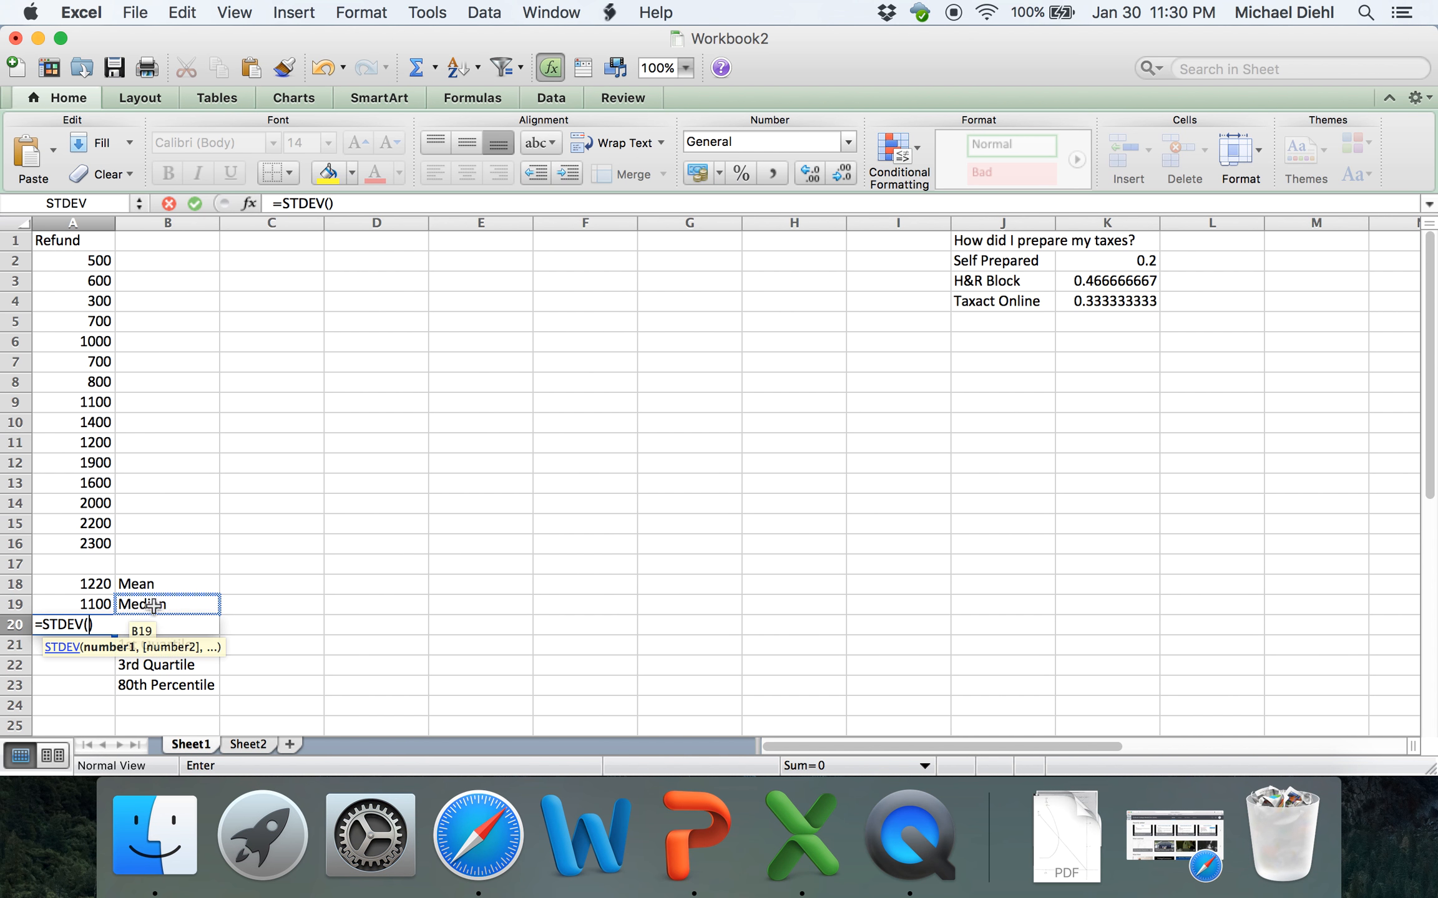
pyautogui.moveTo(94, 564); pyautogui.dragTo(98, 257)
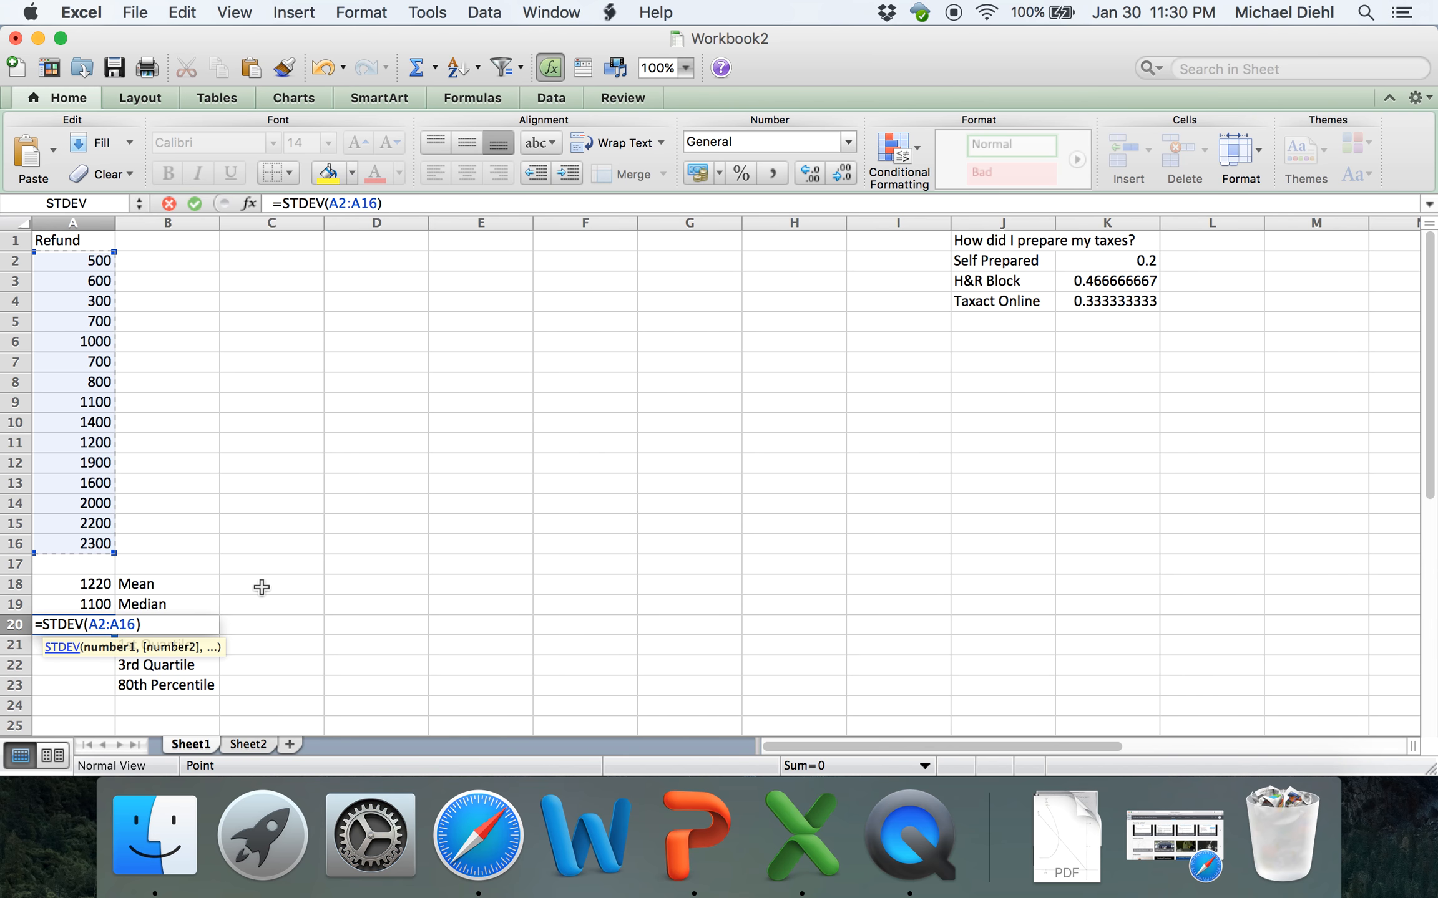
pyautogui.press('Return')
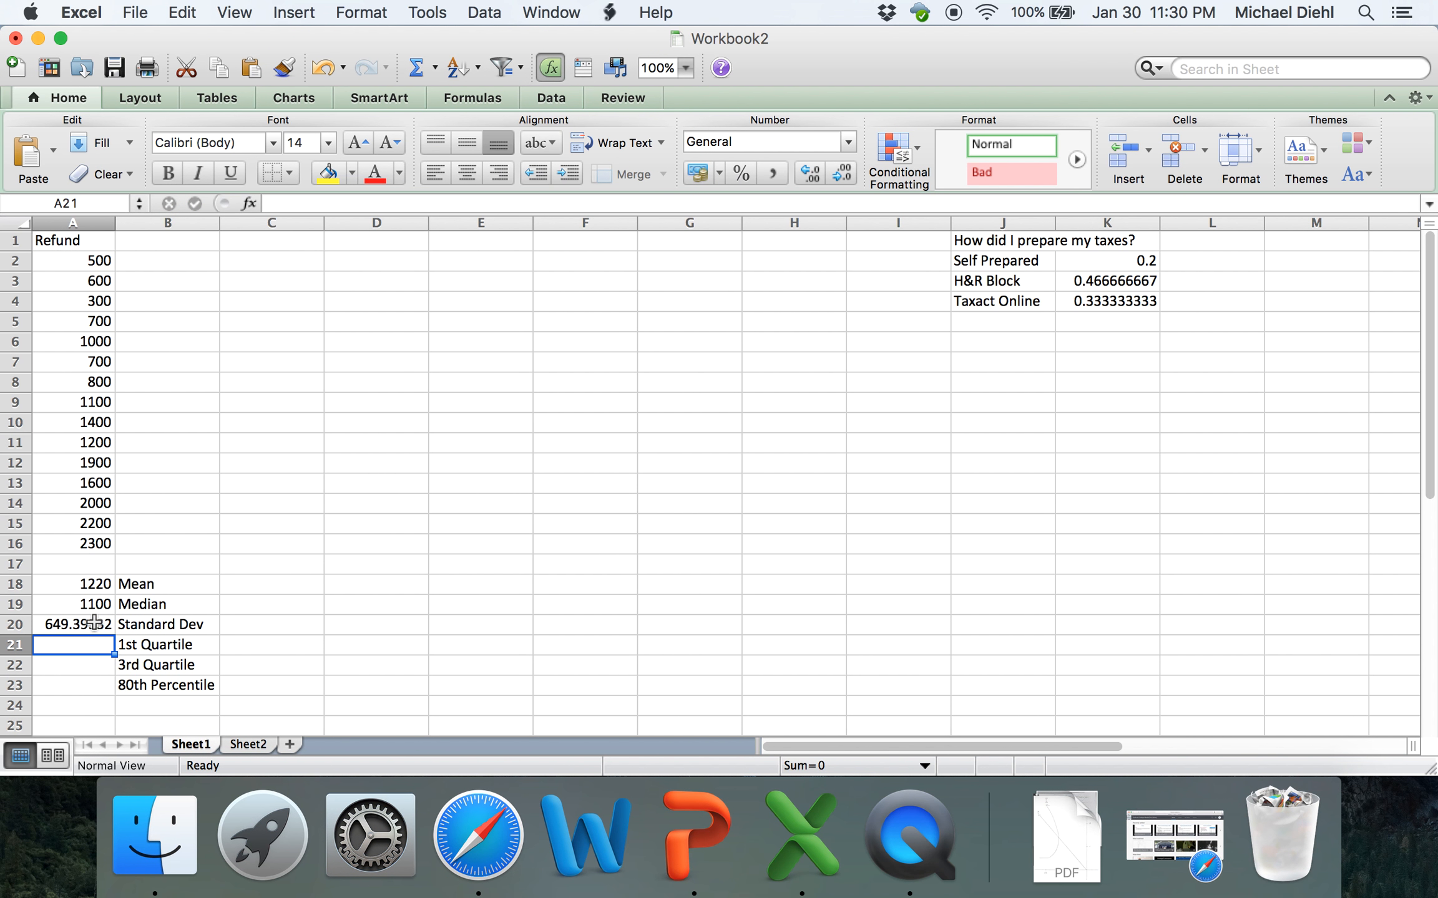
pyautogui.press('Up')
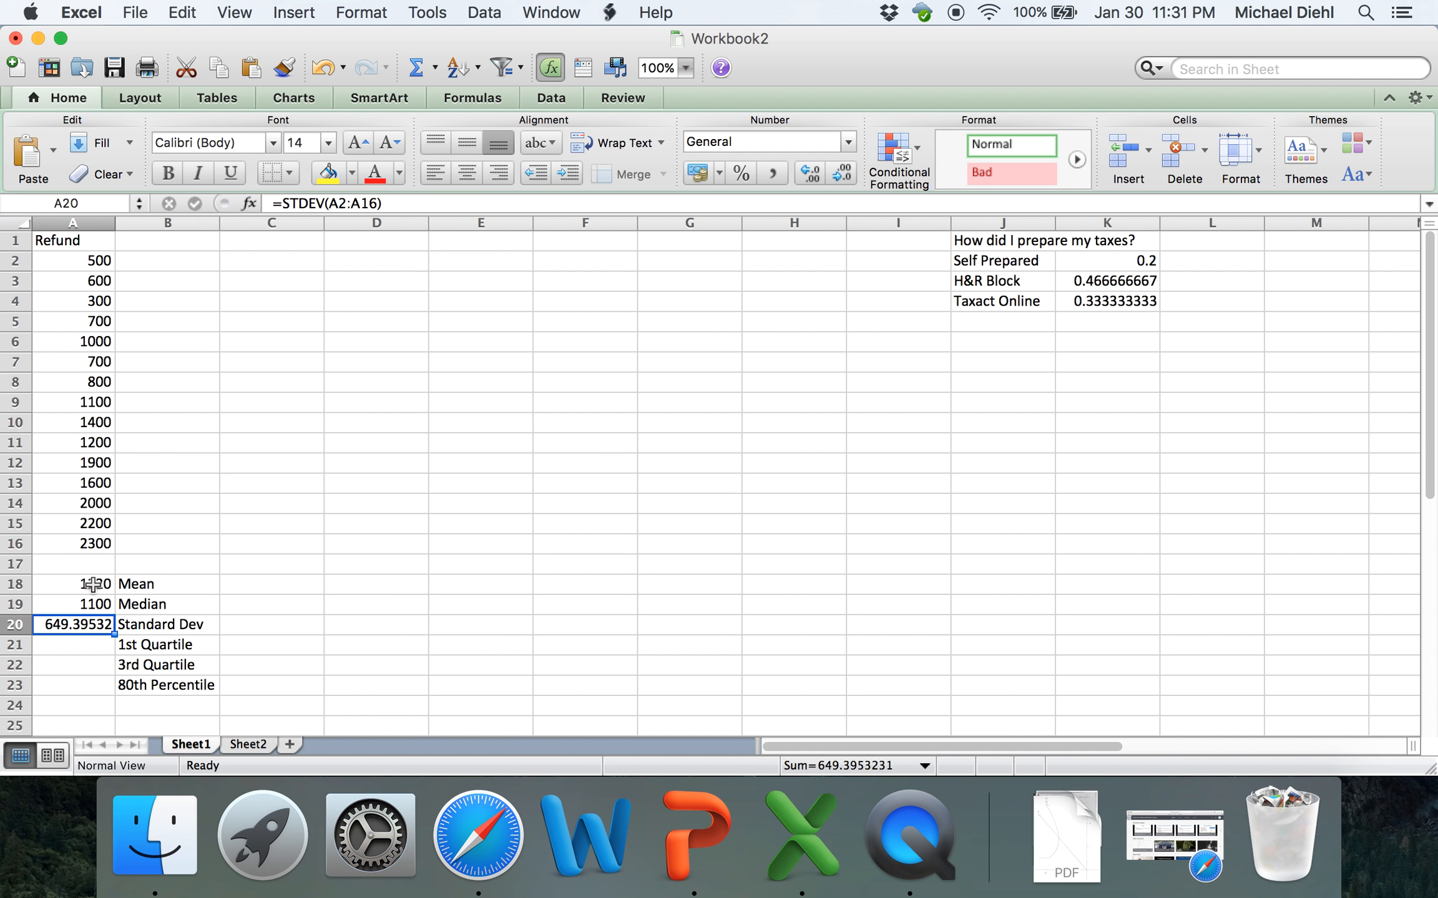
pyautogui.click(57, 584)
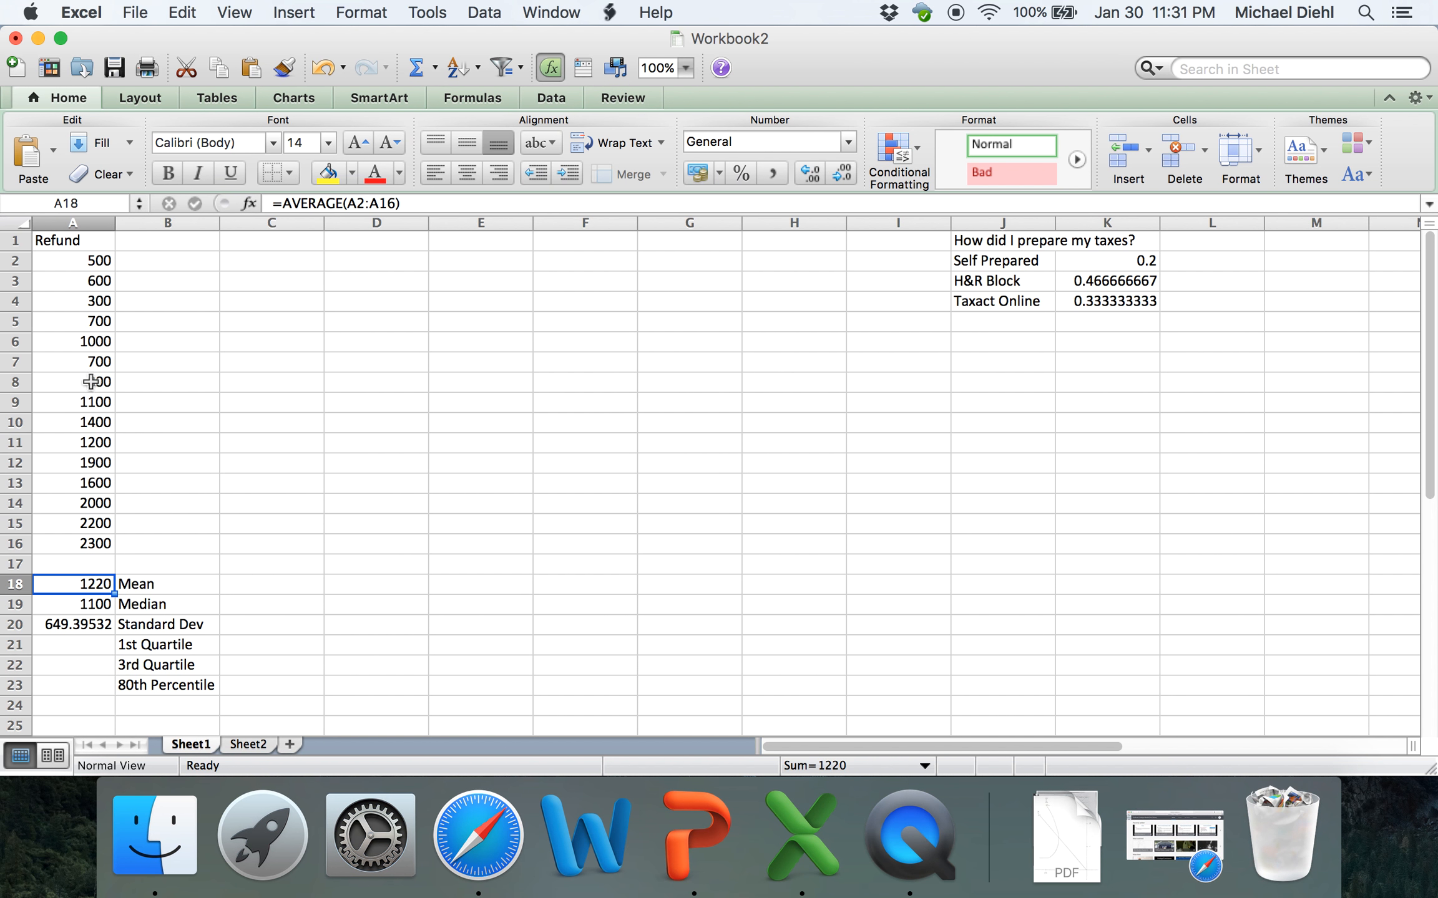
pyautogui.click(78, 624)
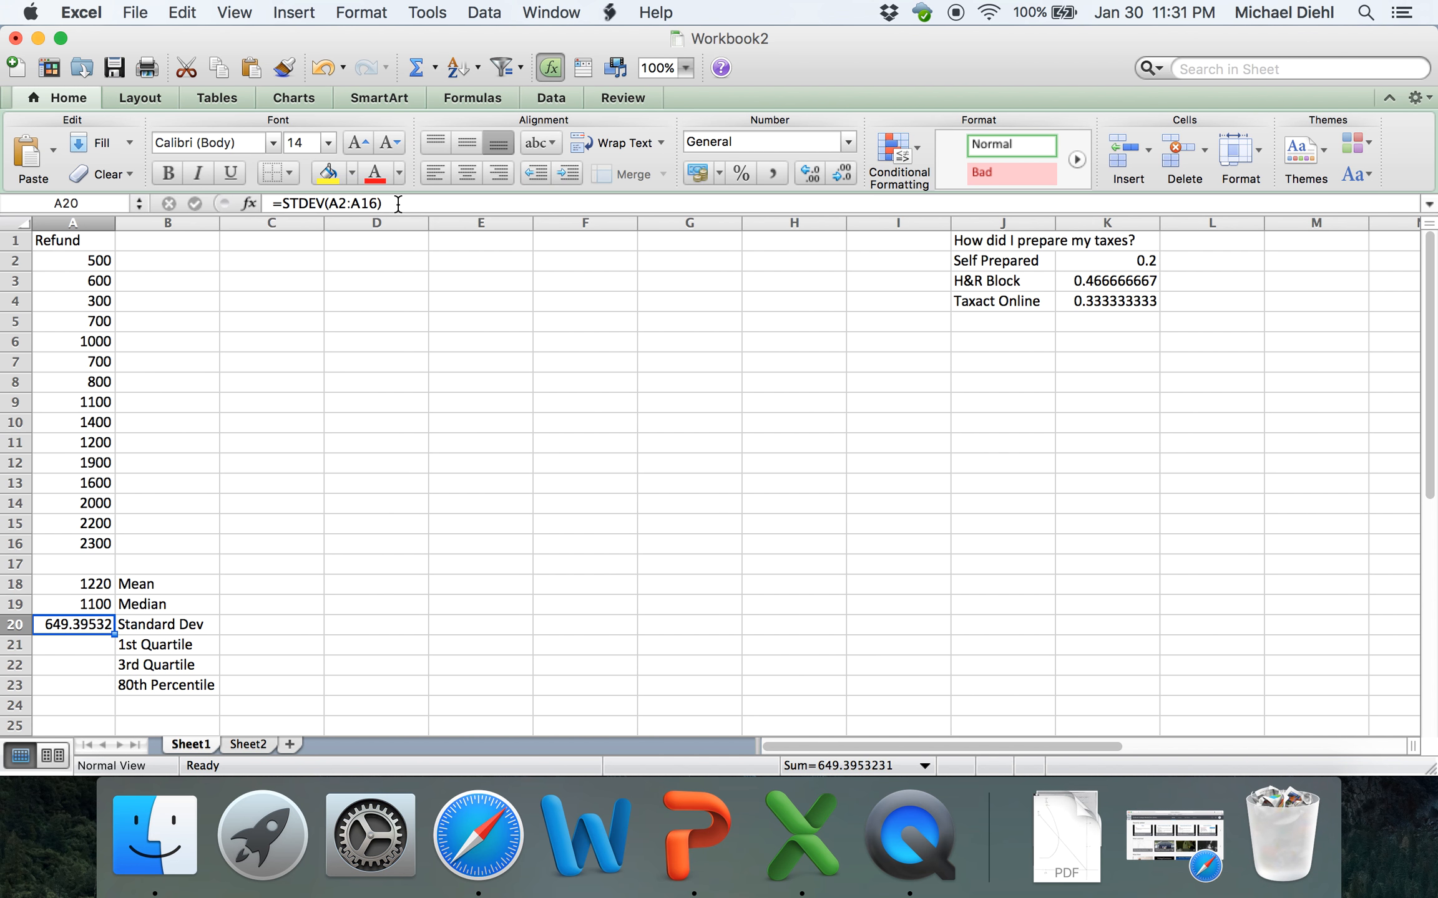
# - Enter a QUARTILE formula in A21, beside the 1st Quartile label, with the refund range A2:A16 as its array
pyautogui.press('Down')
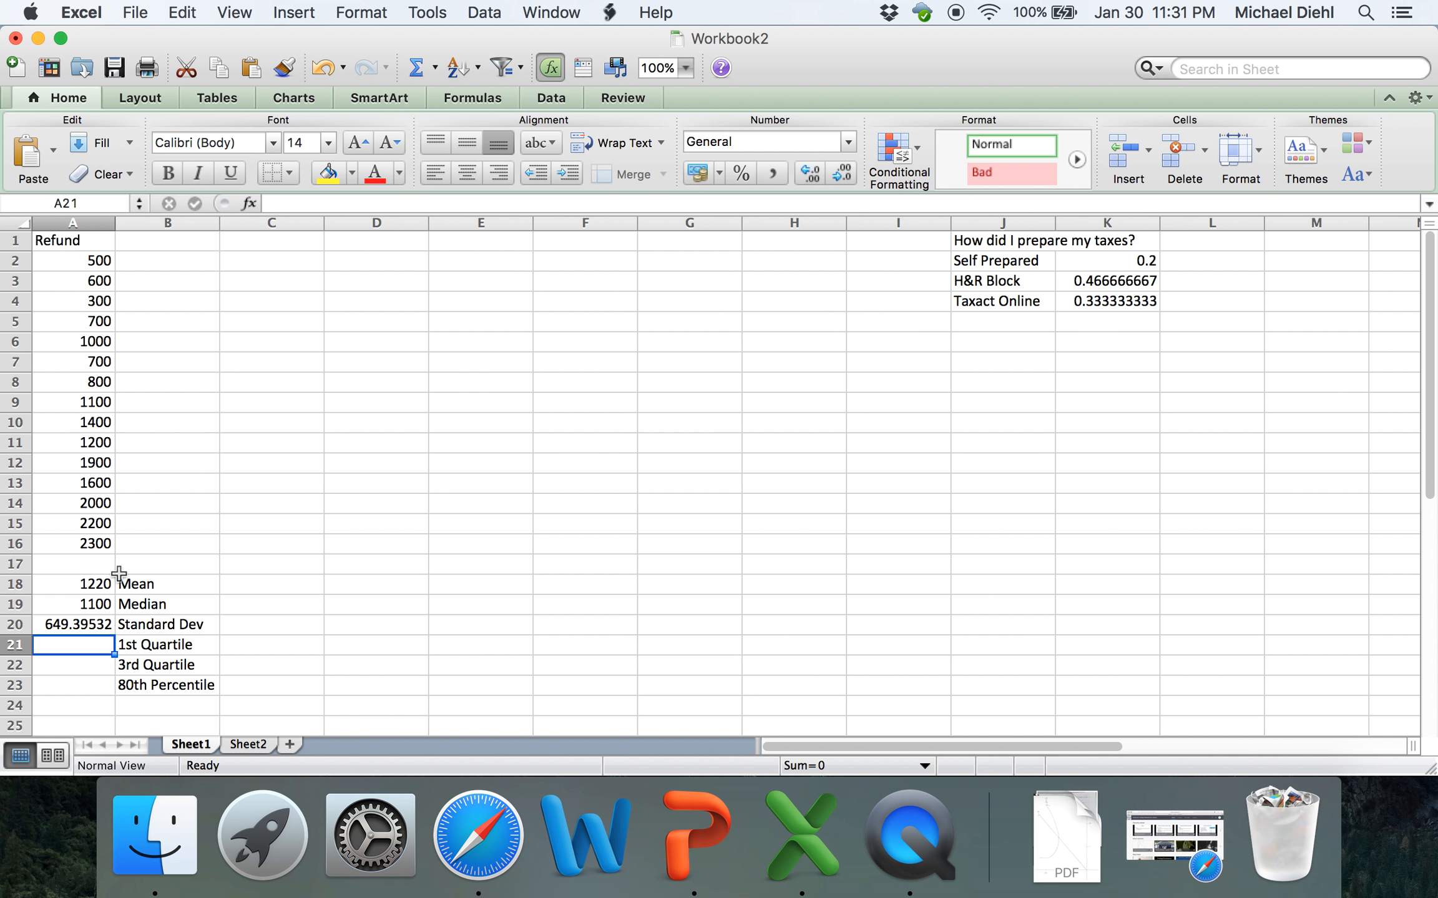
pyautogui.write('=')
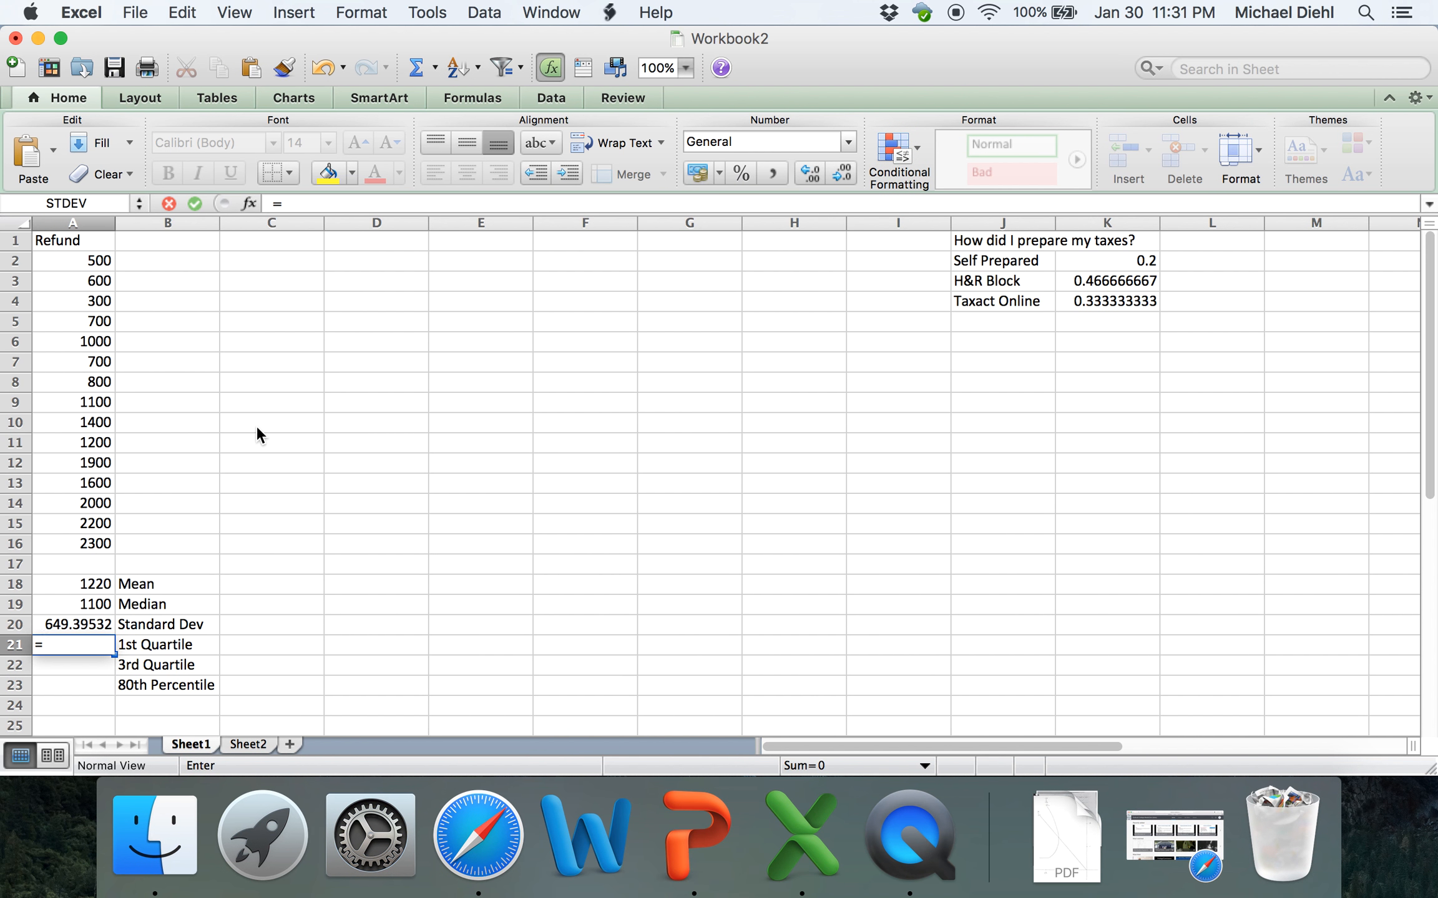
pyautogui.write('qu')
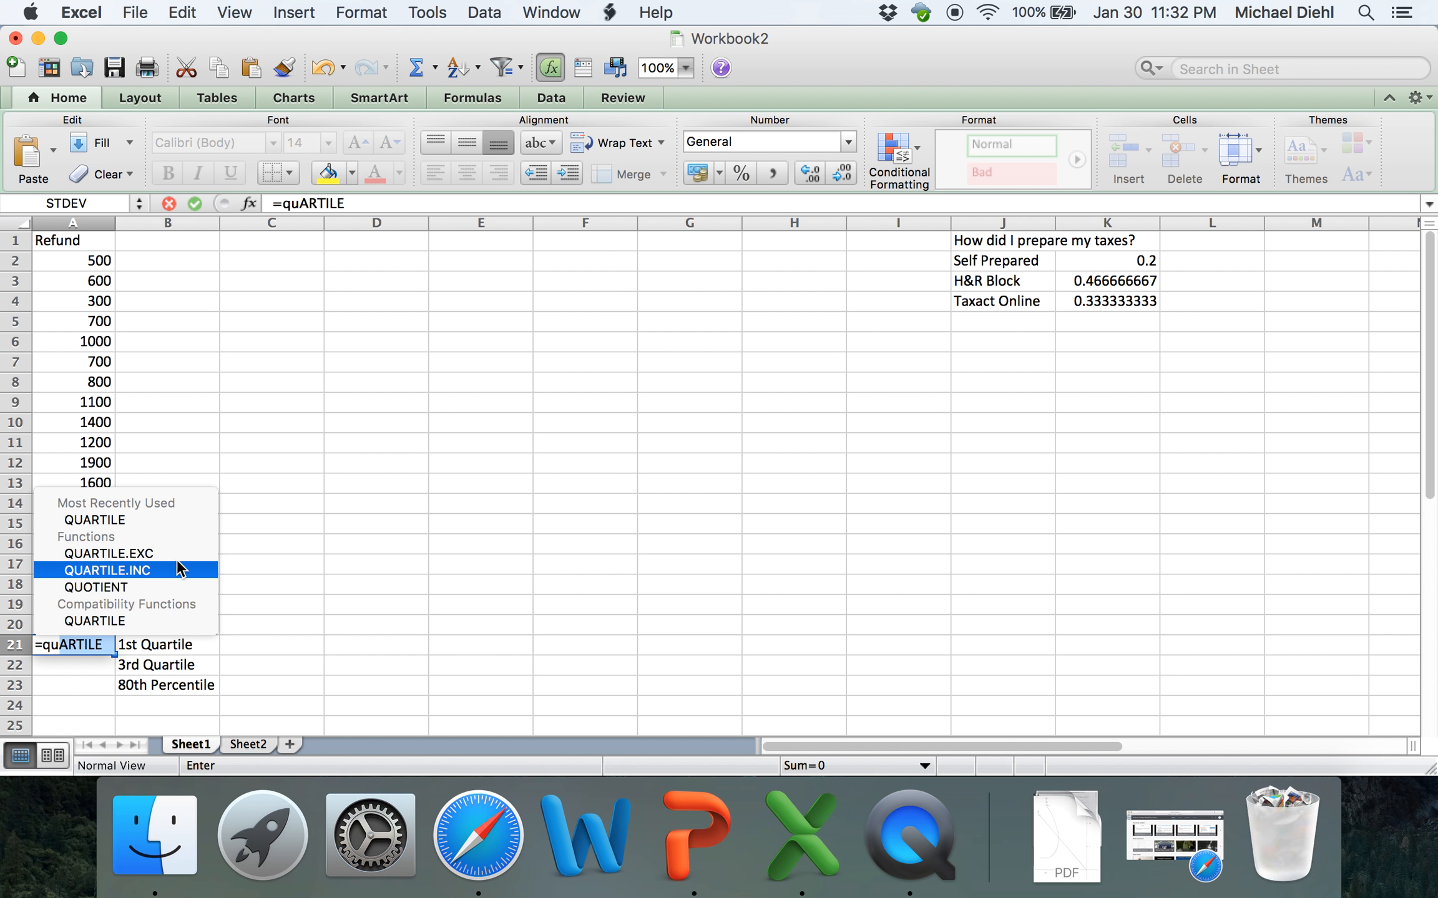
pyautogui.doubleClick(168, 517)
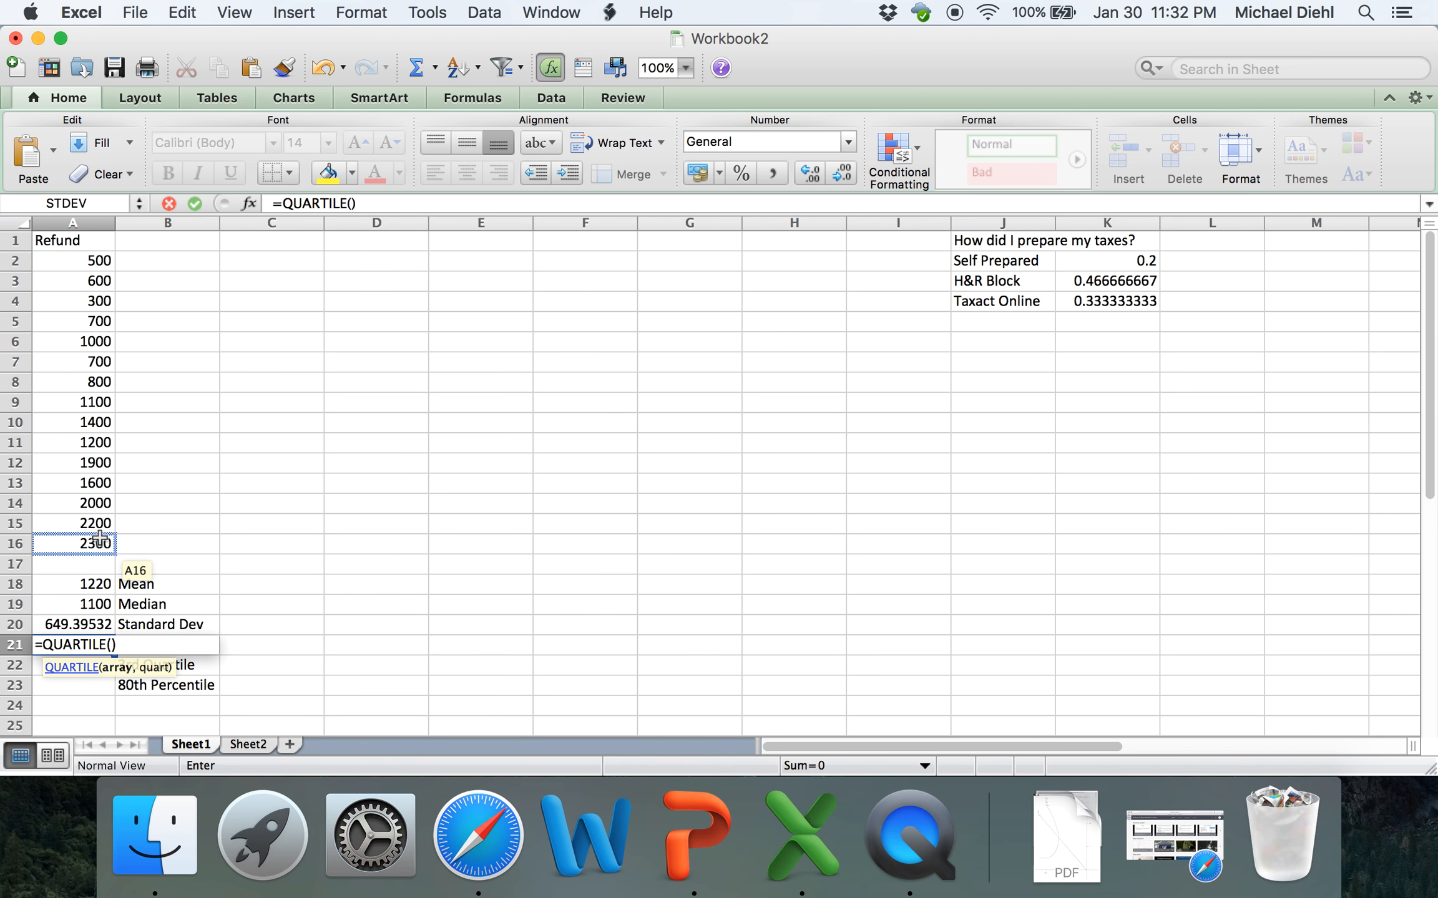
pyautogui.moveTo(100, 542); pyautogui.dragTo(92, 250)
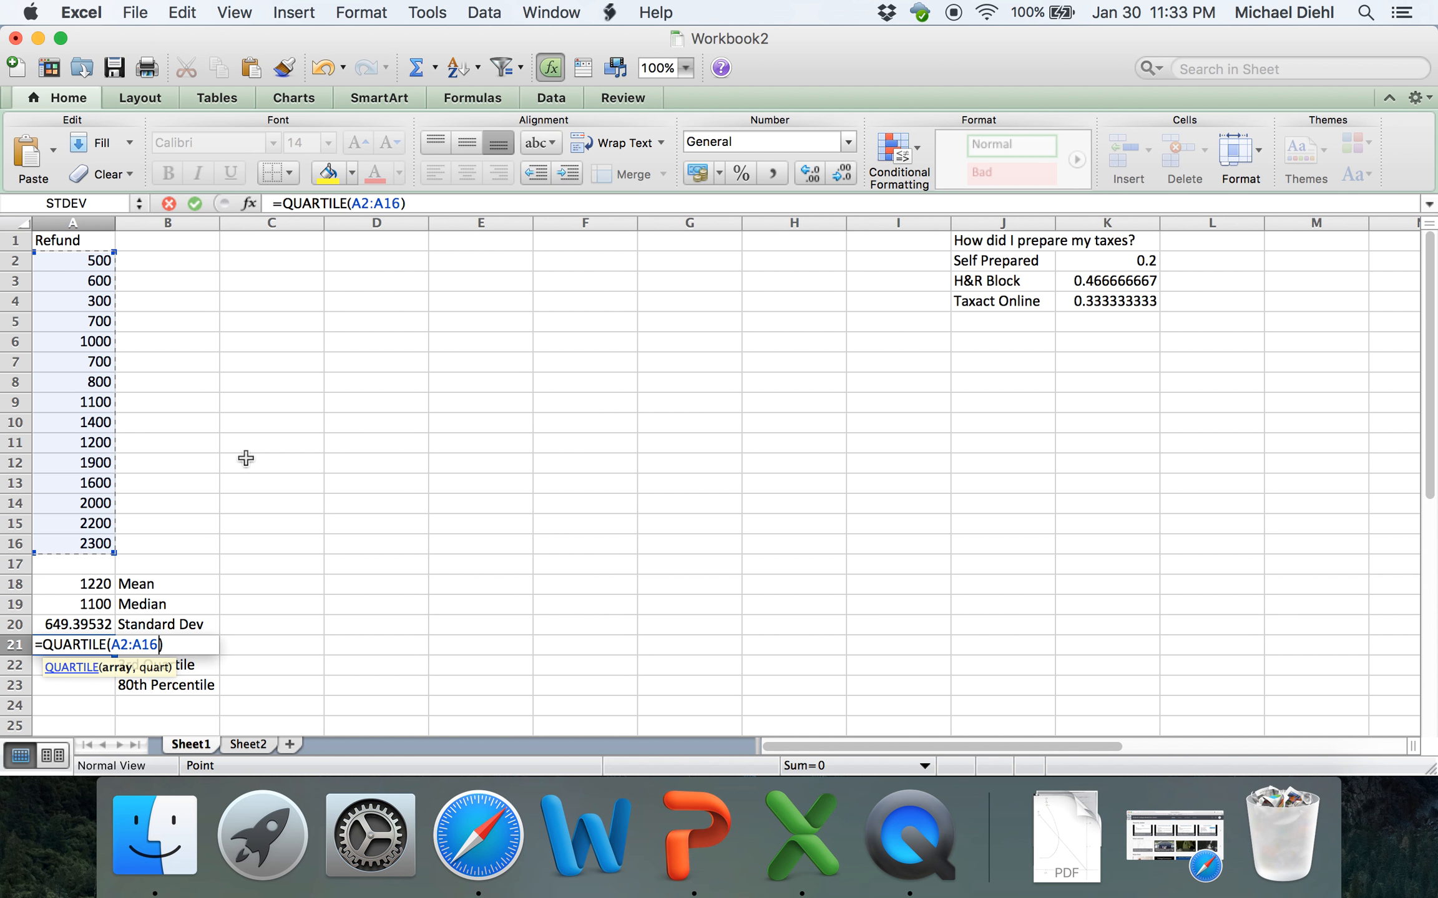
pyautogui.press('Return')
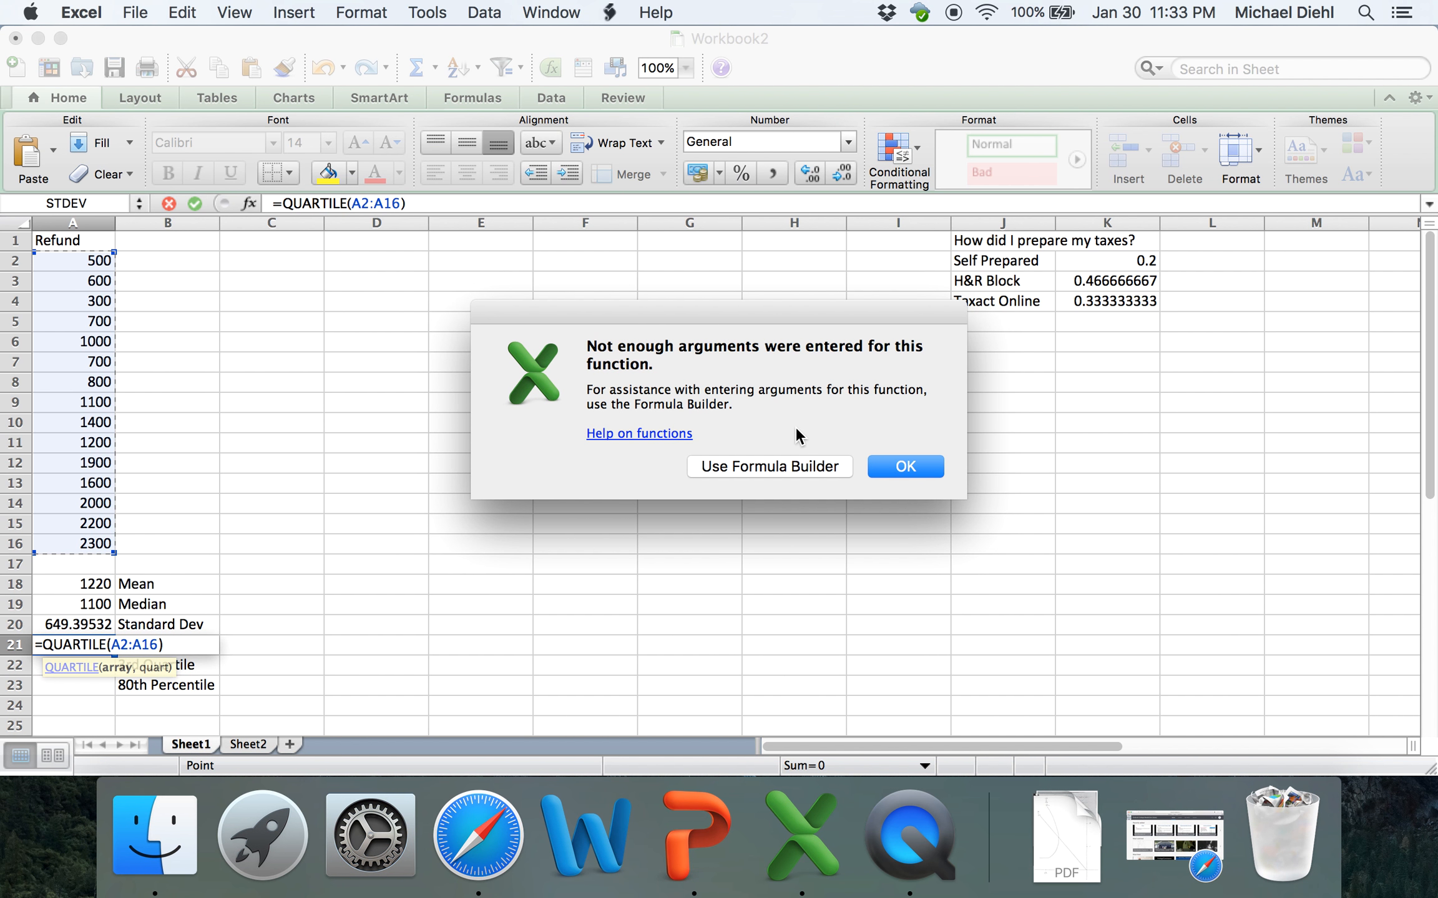
# - Add 1 as the quart argument of the A21 formula, making it =QUARTILE(A2:A16,1), and enter it
pyautogui.click(902, 466)
pyautogui.click(116, 645)
pyautogui.press('Right')
pyautogui.press('Right')
pyautogui.press('Right')
pyautogui.press('Right')
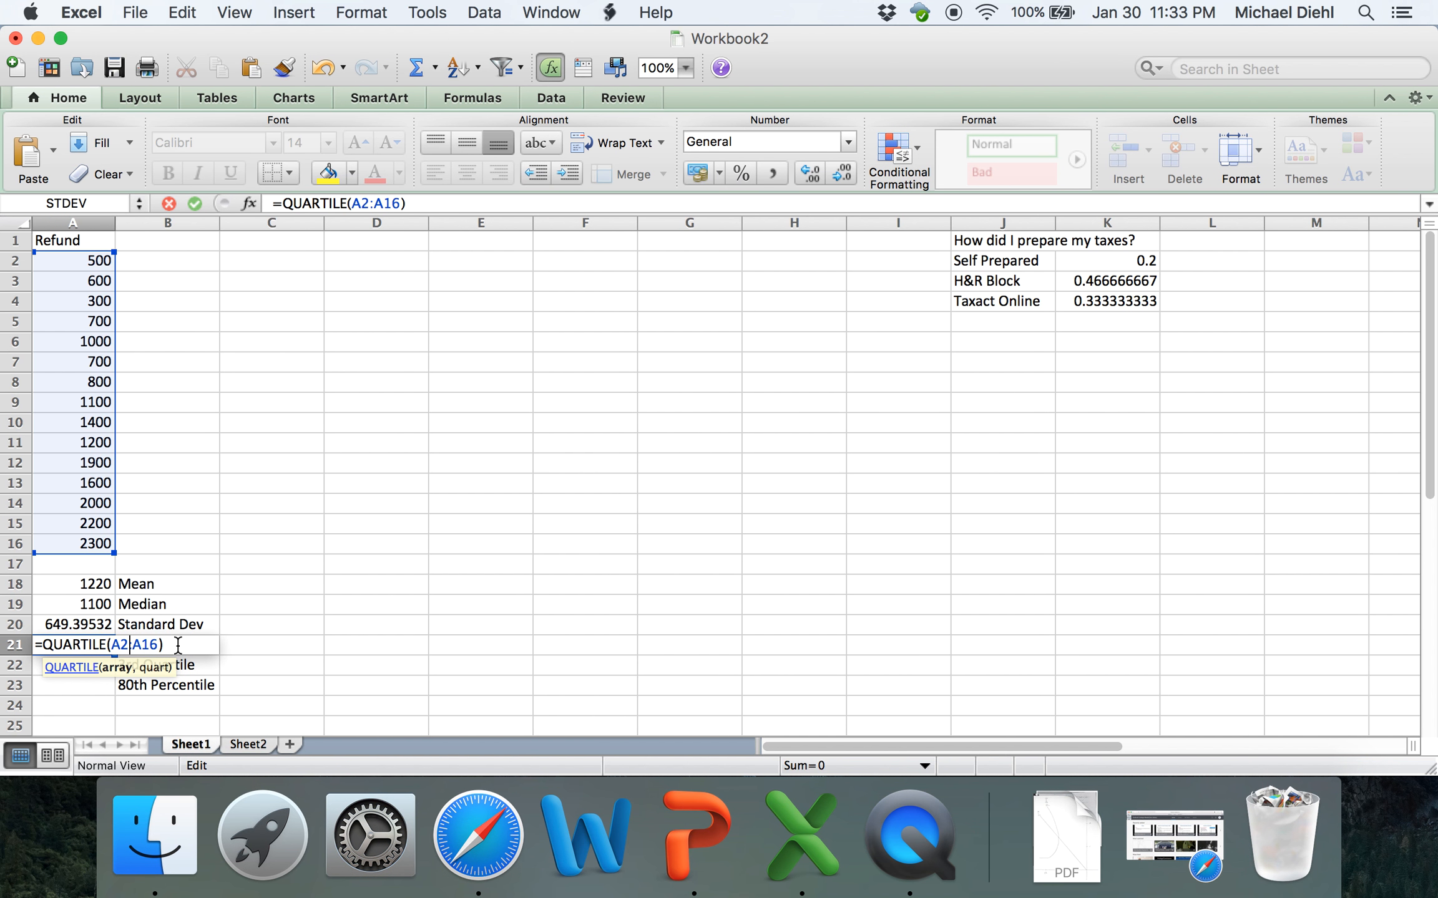
pyautogui.press('Right')
pyautogui.write(',')
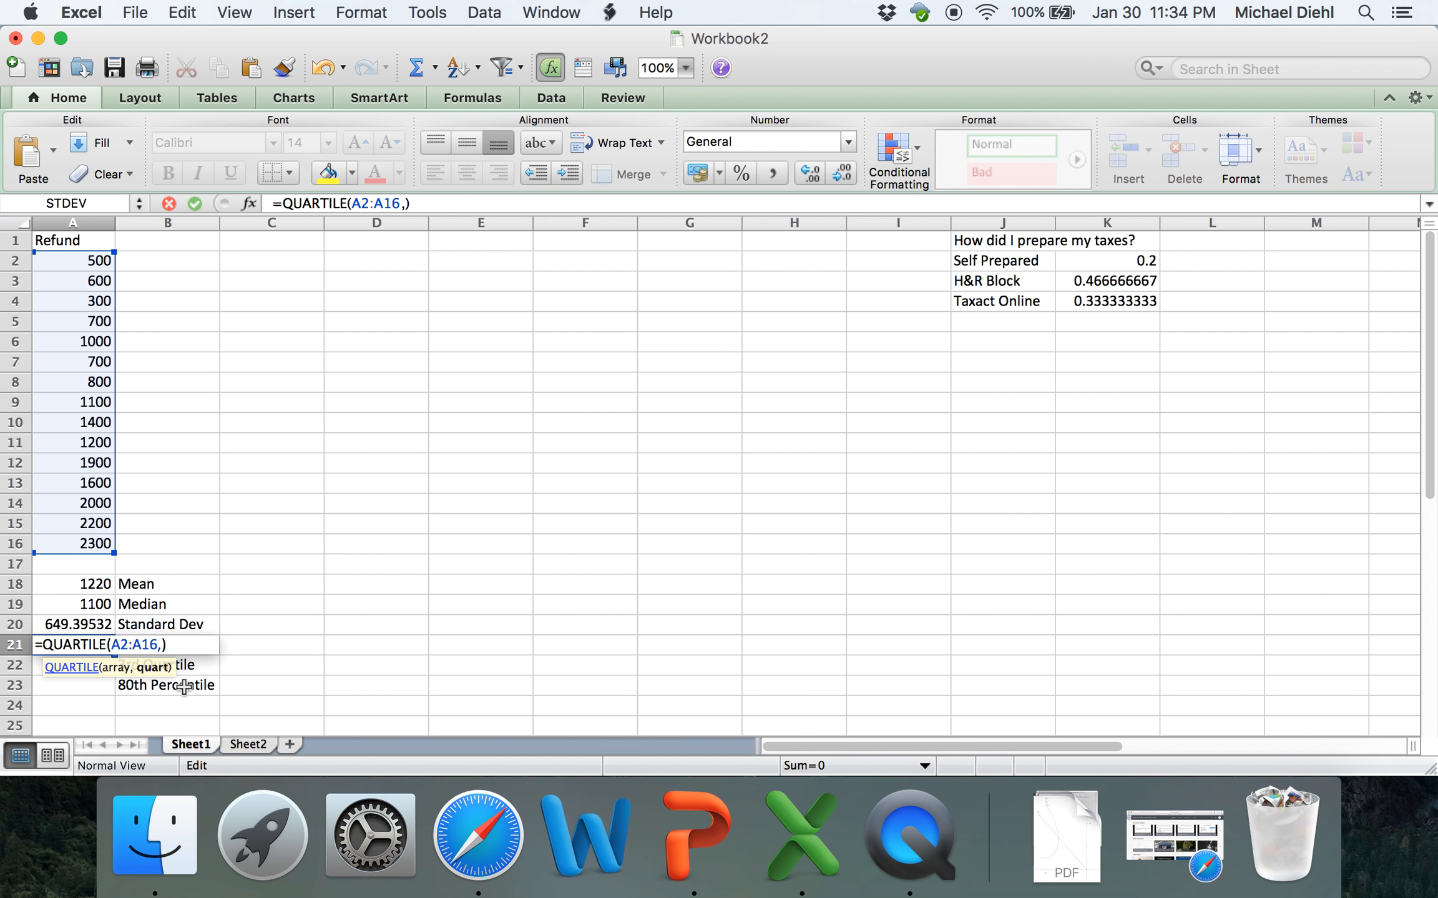
pyautogui.write('1')
pyautogui.press('Return')
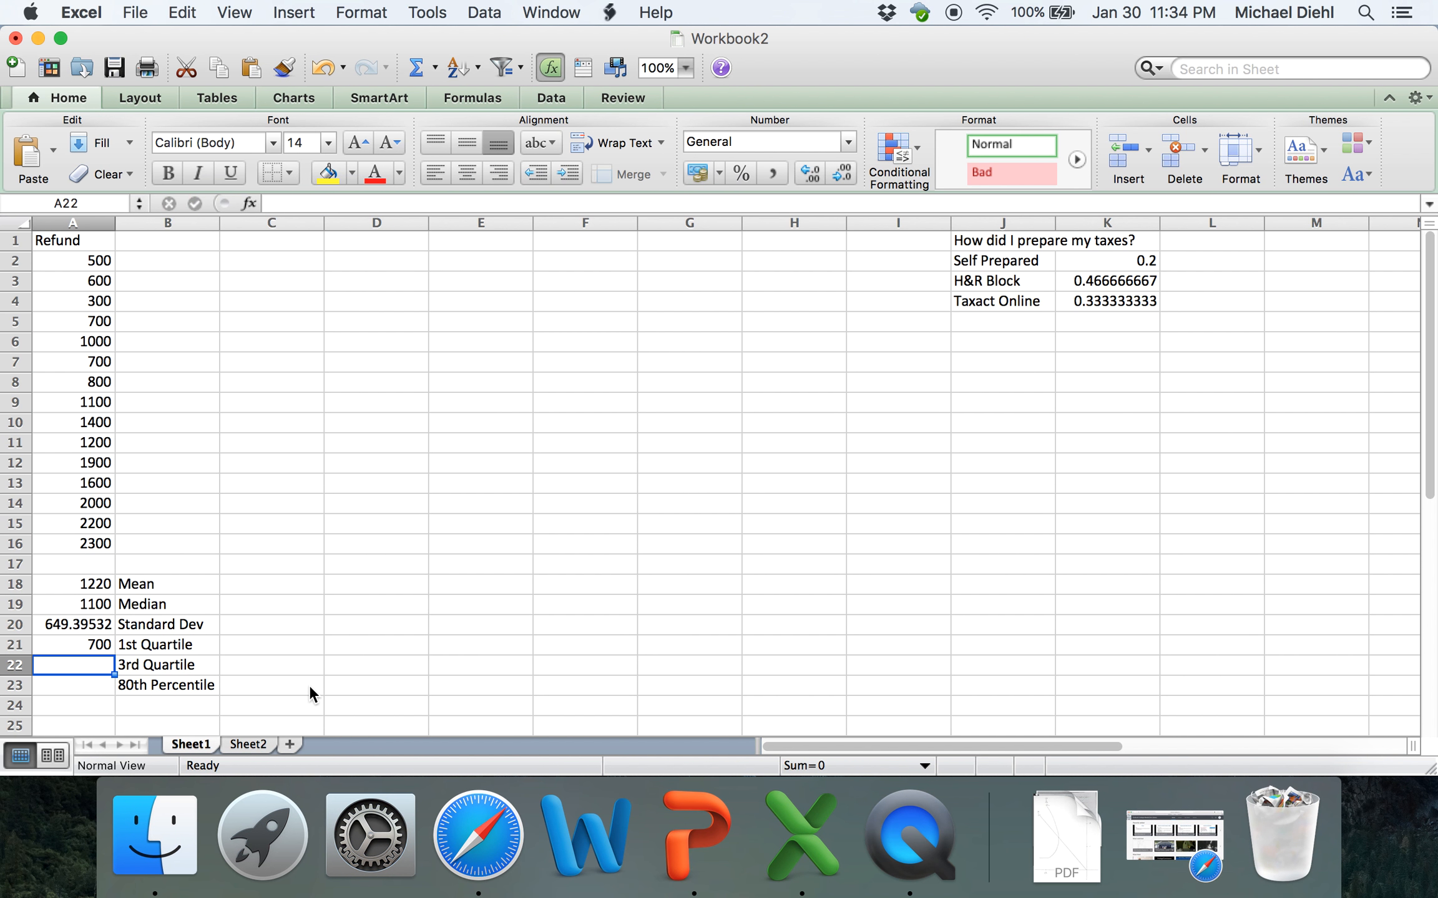
# - Review the 1st quartile formula in A21, and select A22 beside the 3rd Quartile label
pyautogui.press('Up')
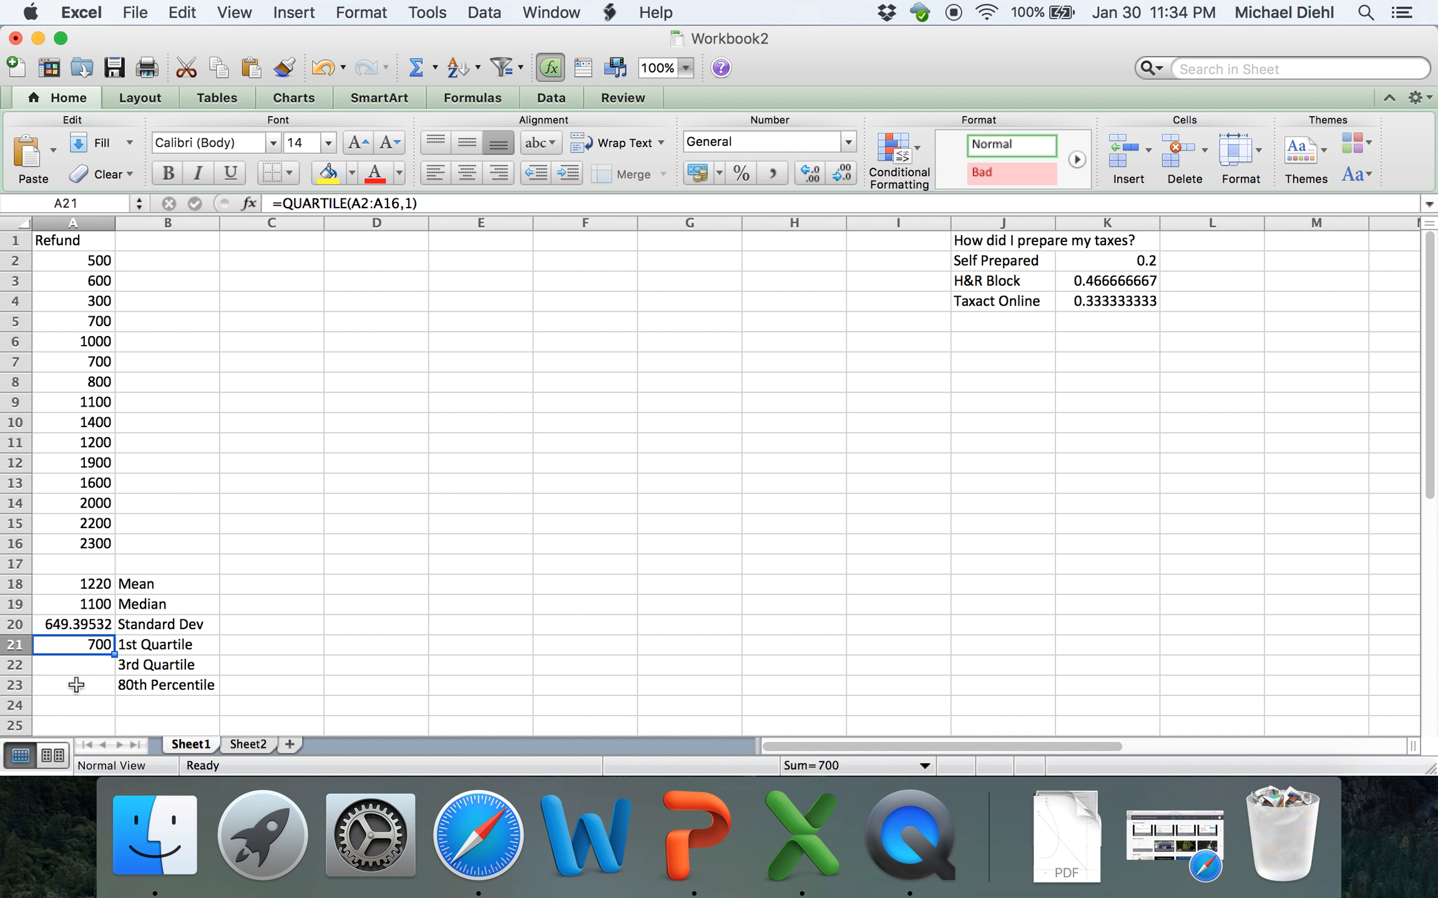
pyautogui.click(83, 665)
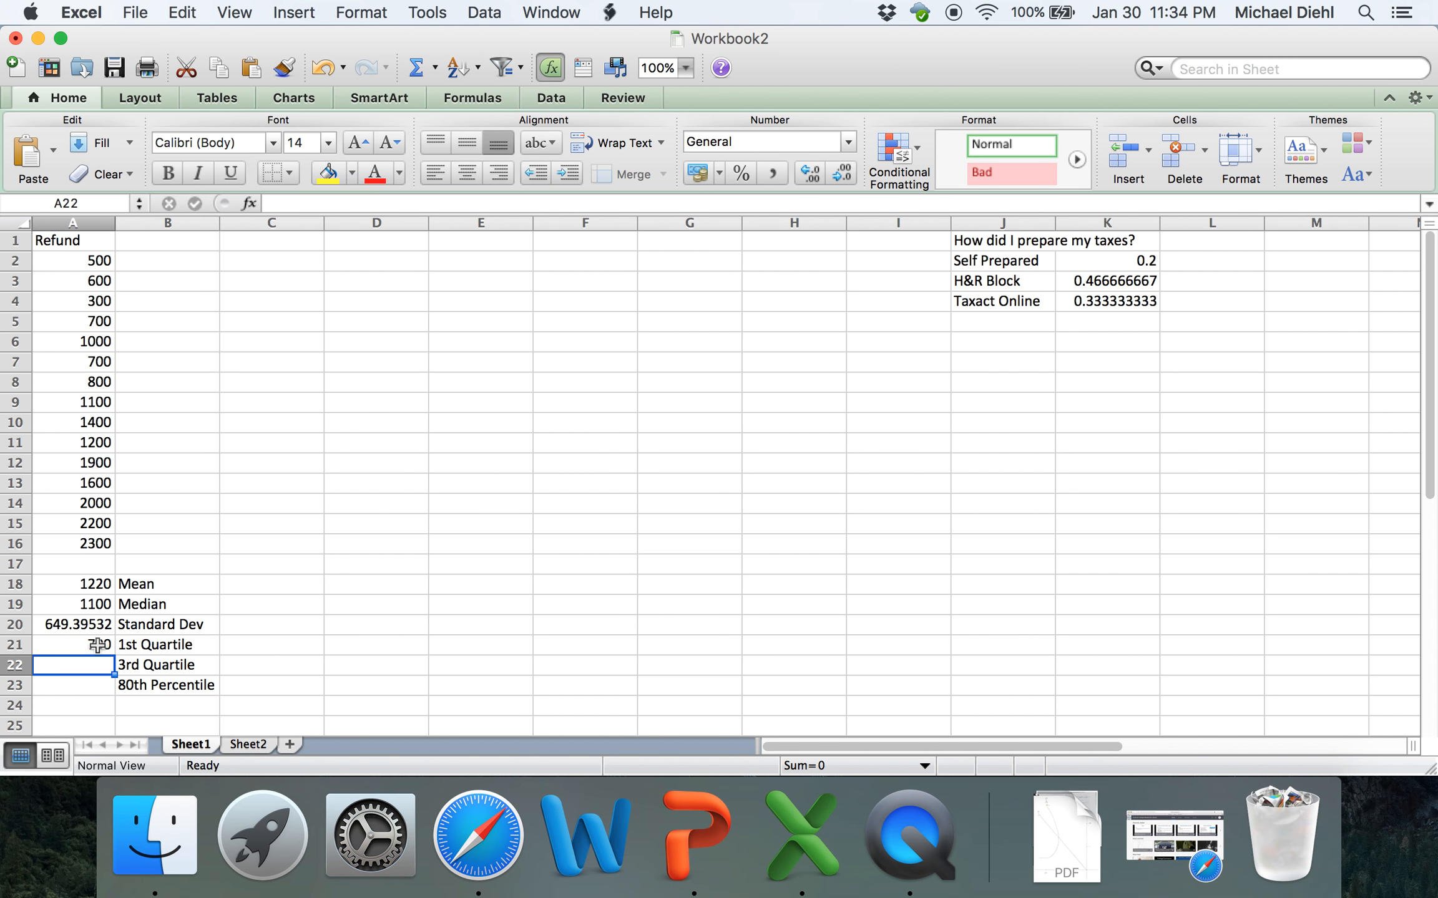
pyautogui.click(98, 644)
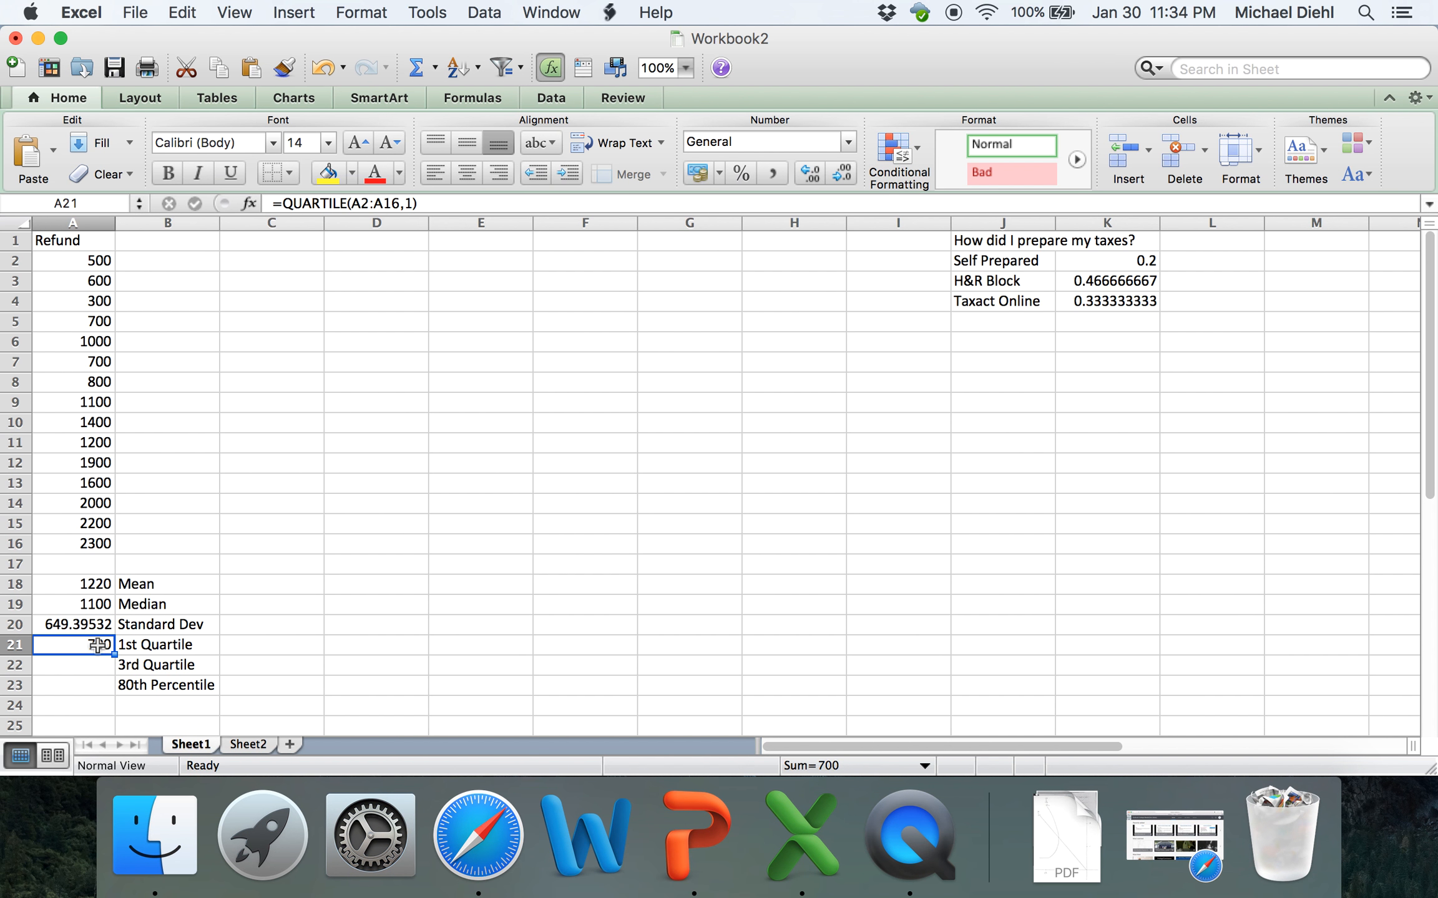
pyautogui.click(97, 668)
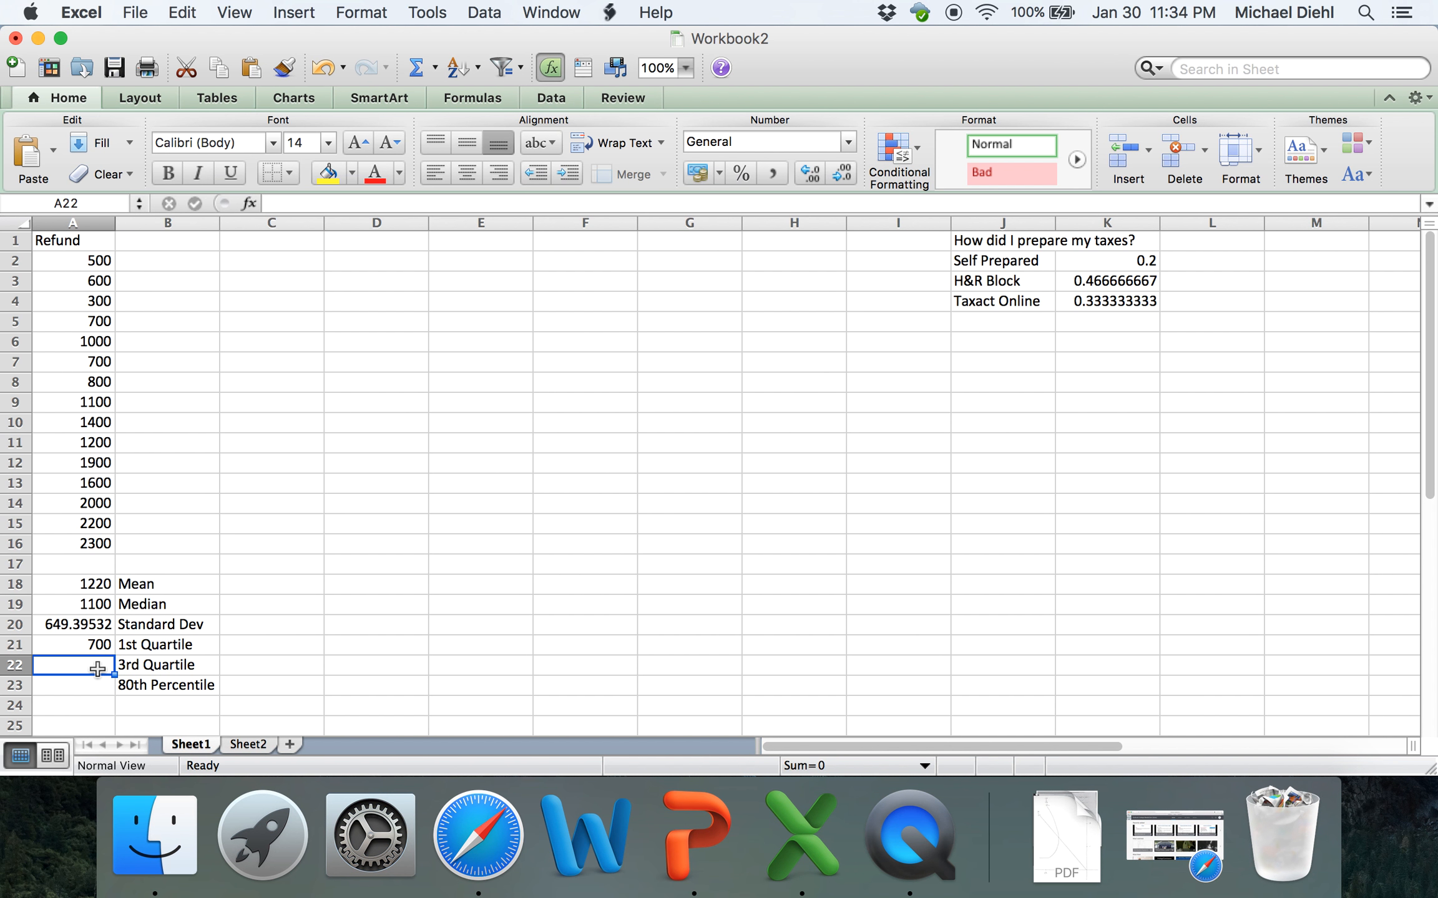
pyautogui.click(98, 646)
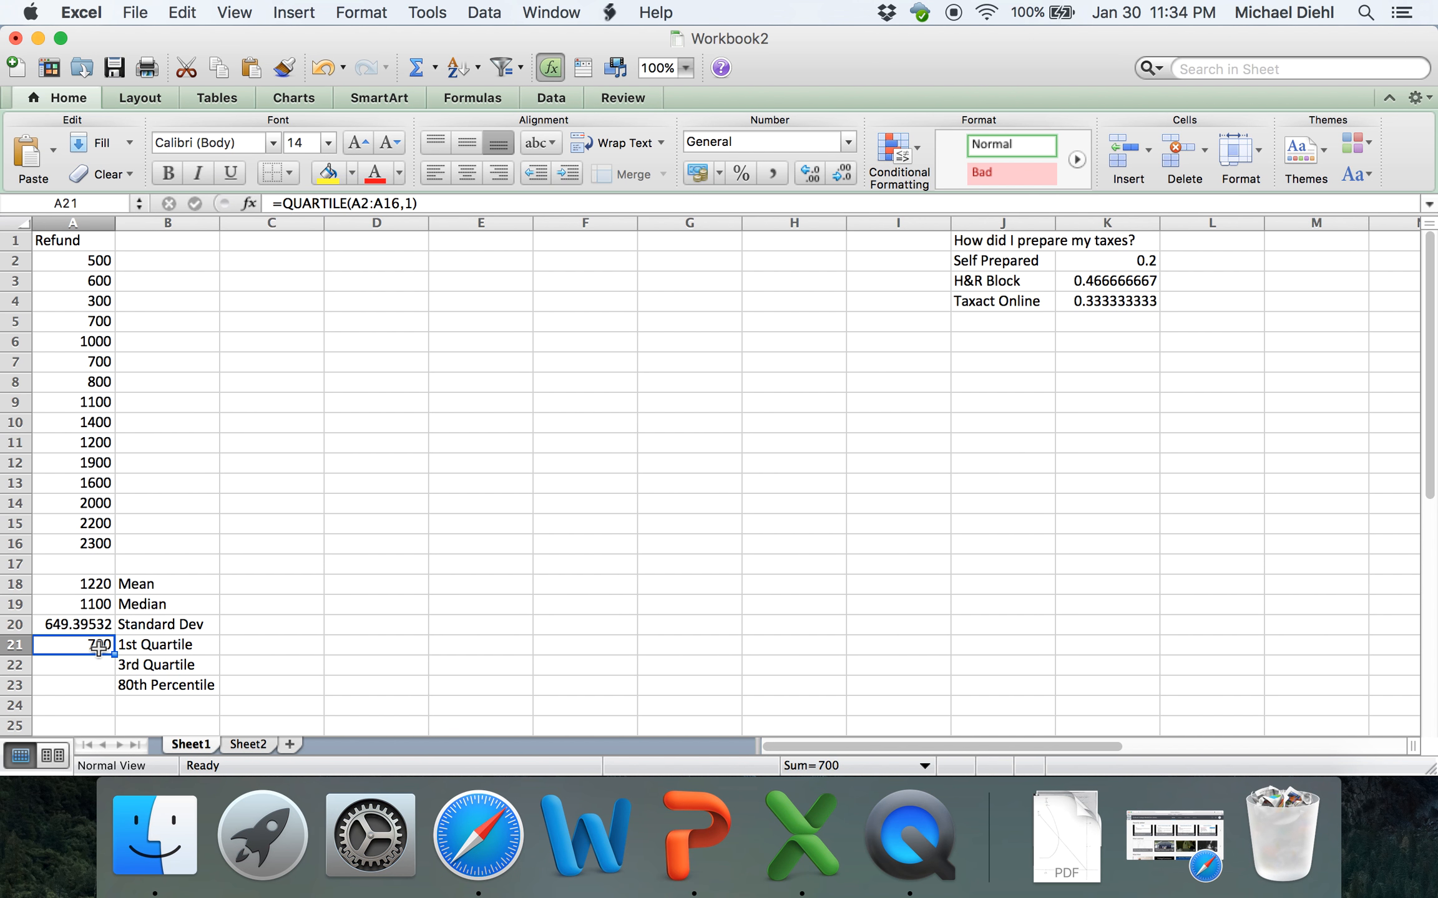
pyautogui.click(102, 666)
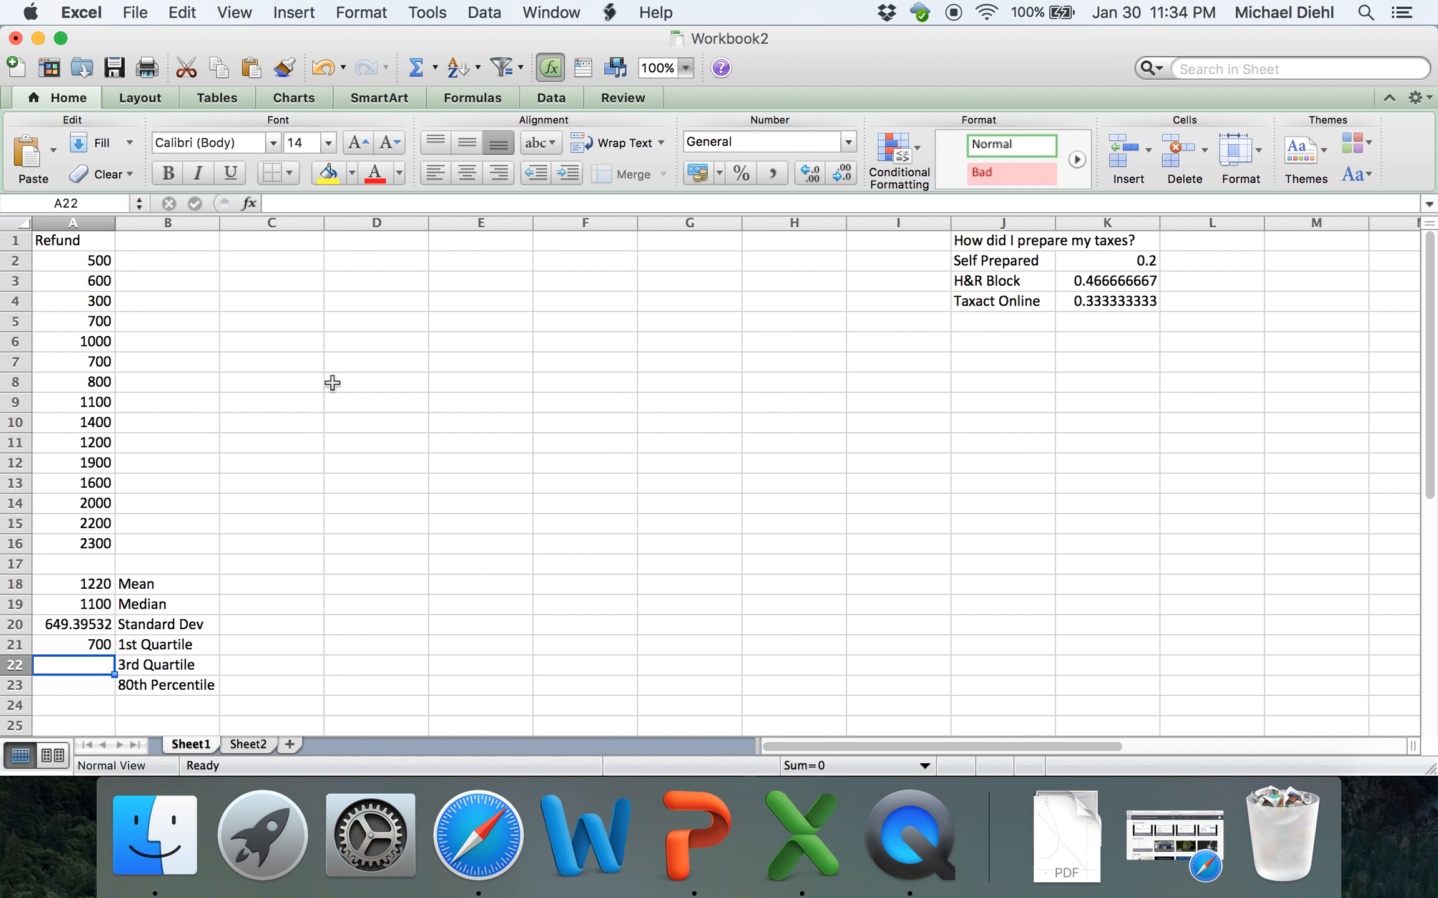
# - Calculate the 3rd quartile of the refunds in A22 with the formula =QUARTILE(A2:A16,3)
pyautogui.write('=qua')
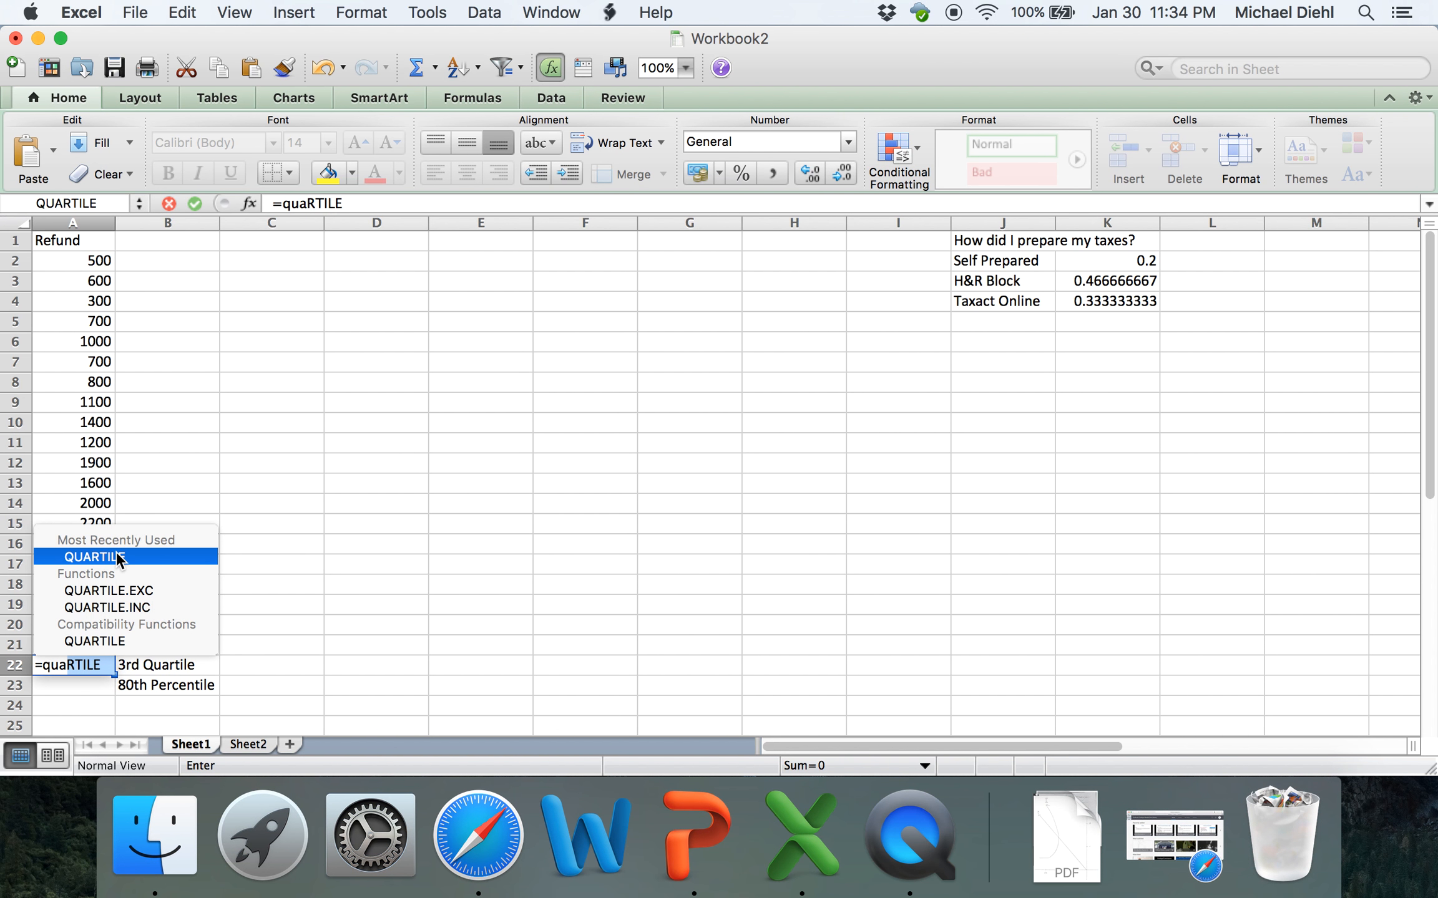
pyautogui.doubleClick(137, 550)
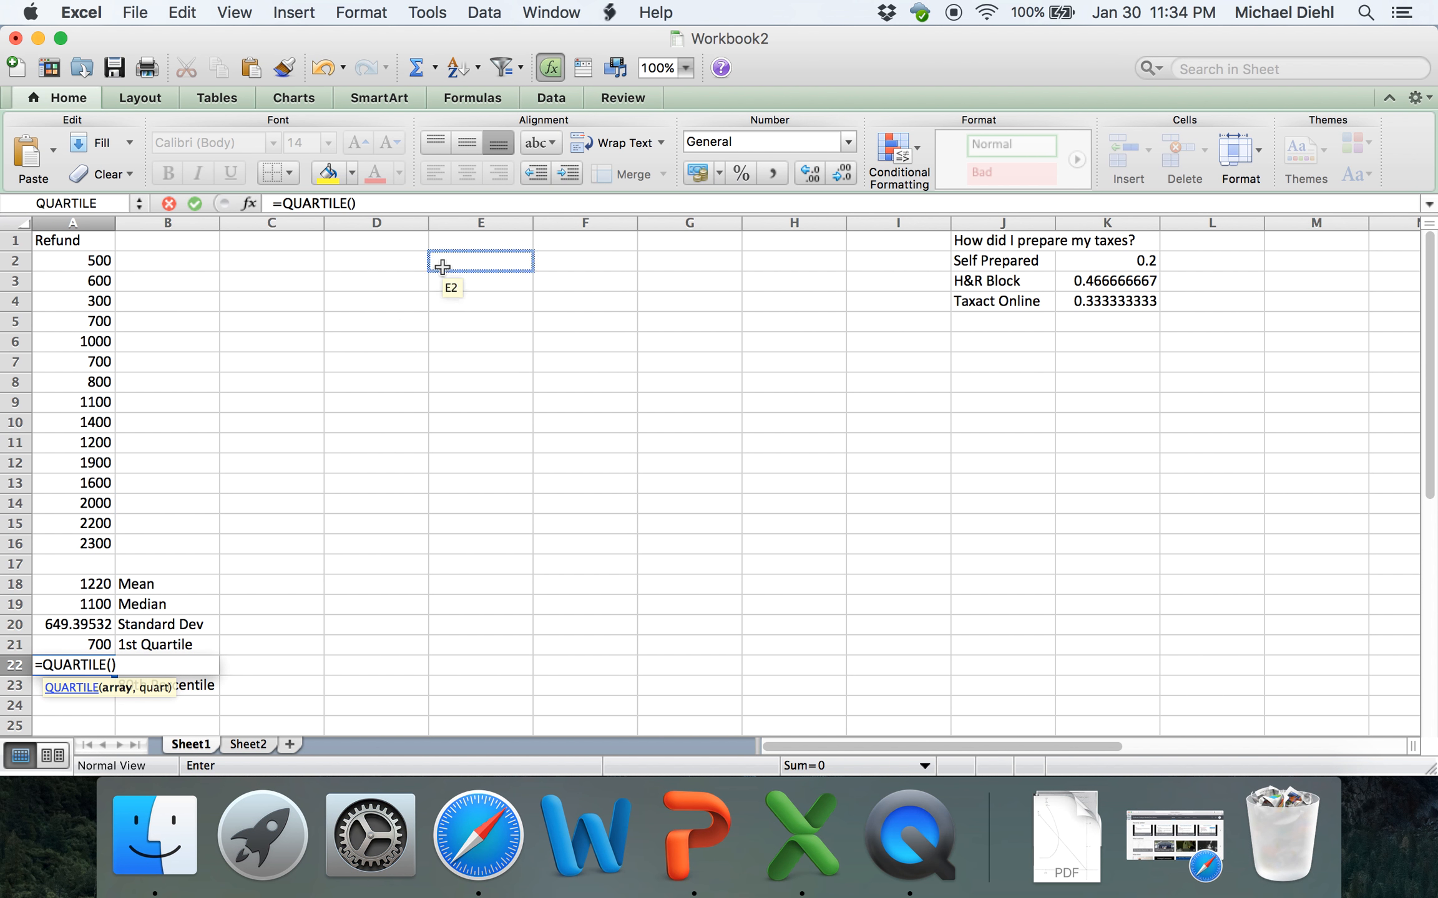
pyautogui.moveTo(80, 544); pyautogui.dragTo(88, 259)
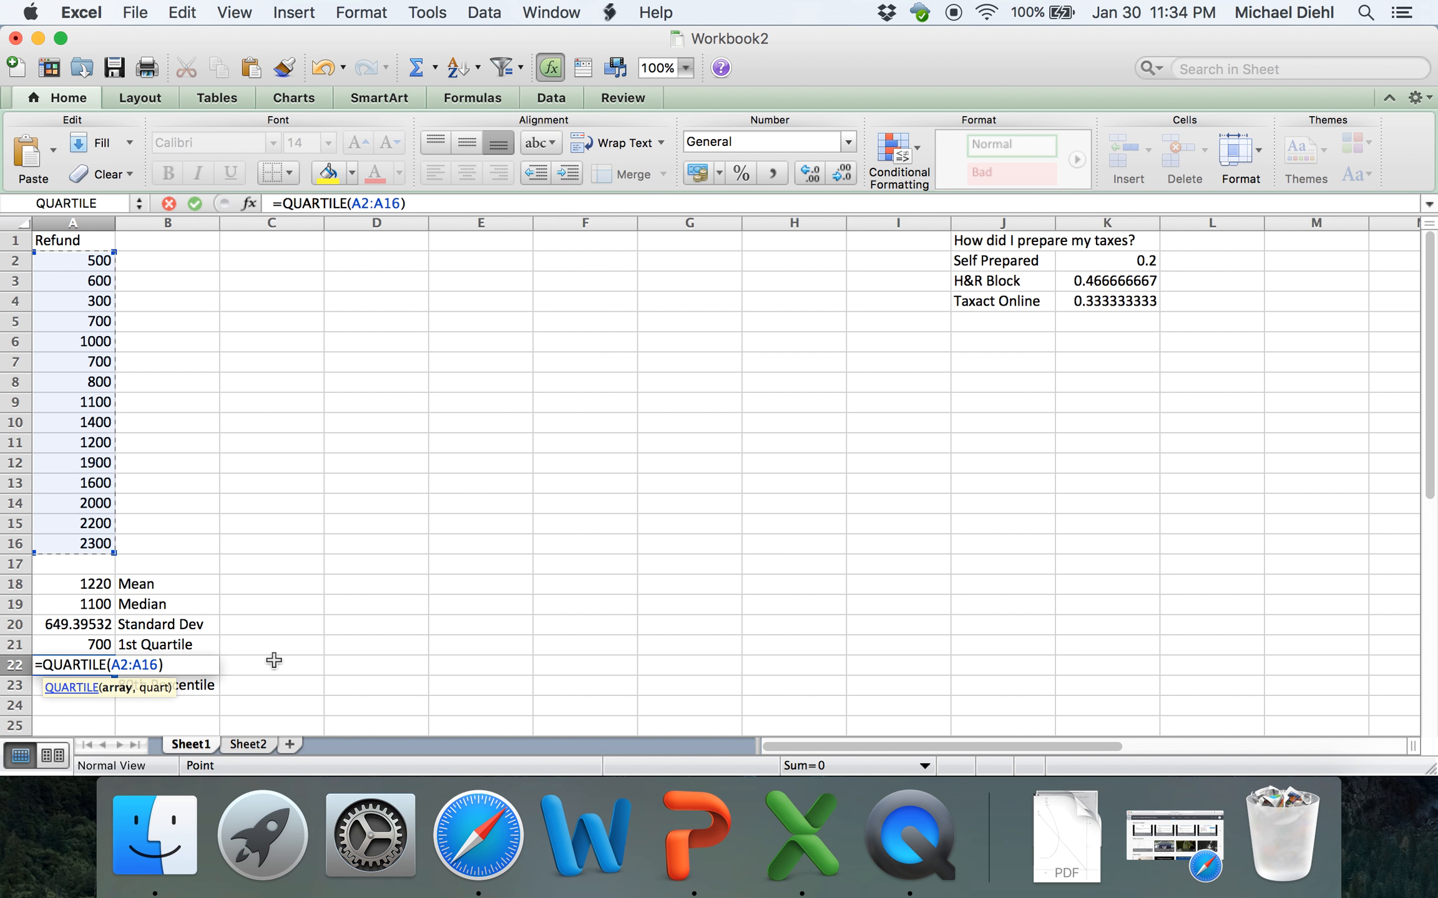
pyautogui.write(',')
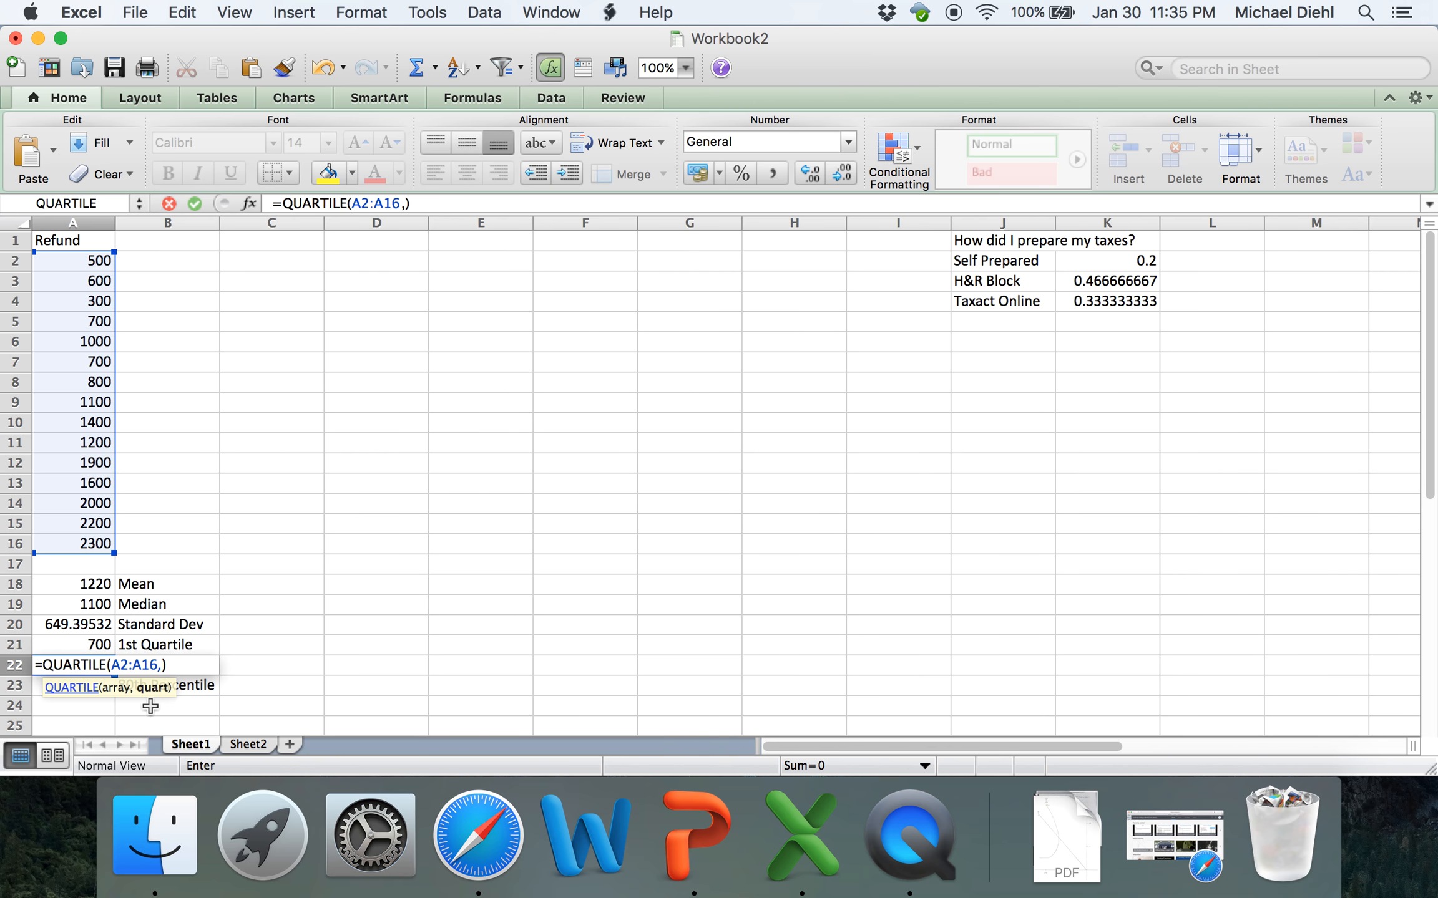
pyautogui.write('3')
pyautogui.press('Return')
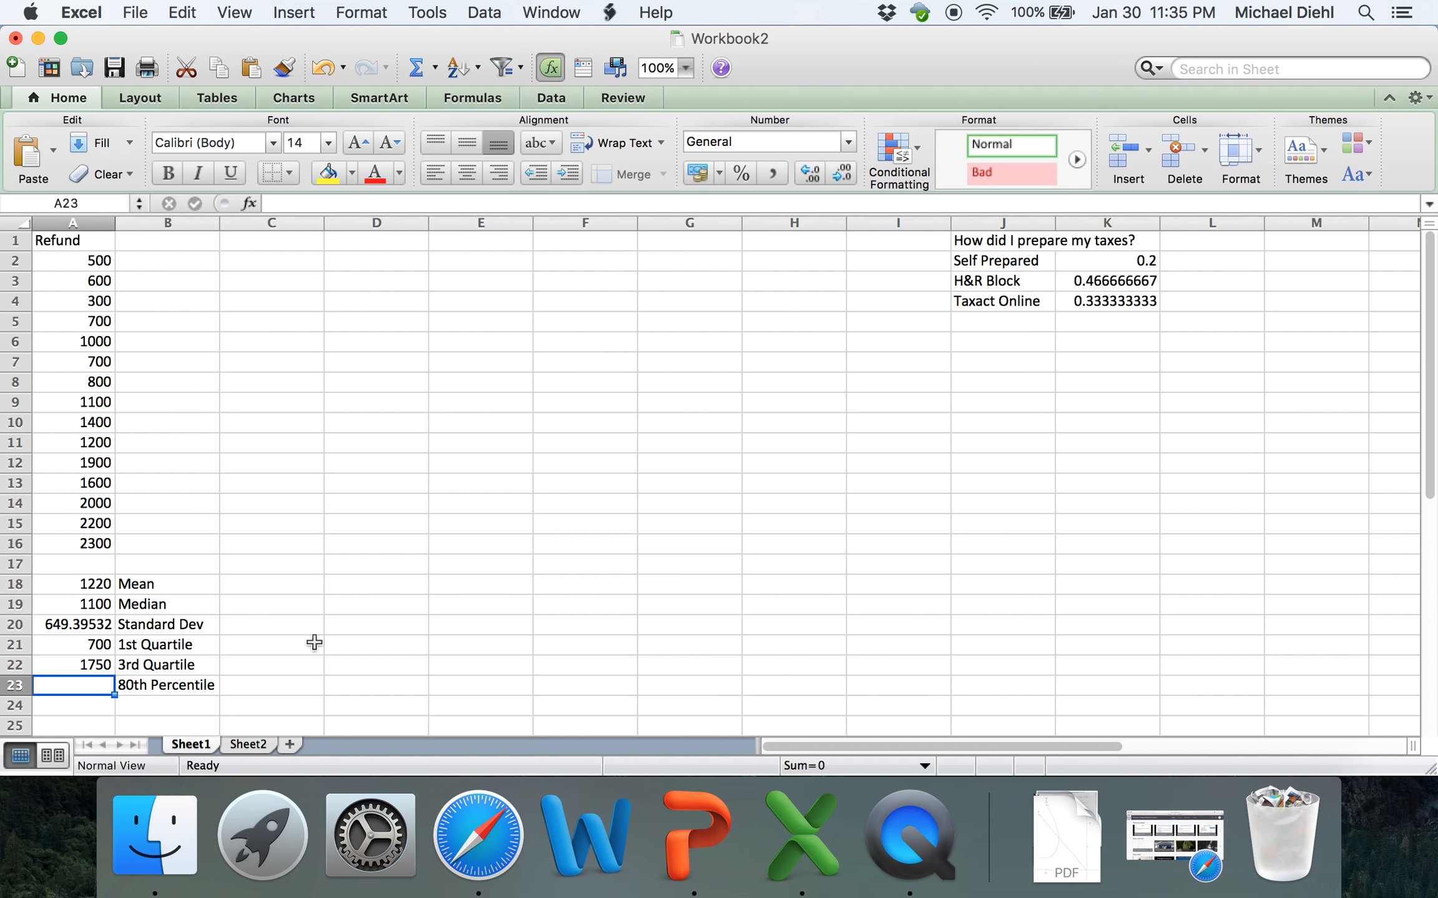
# - Calculate the 80th percentile of the refunds in A23 with the formula =PERCENTILE(A2:A16,.80)
pyautogui.write('=')
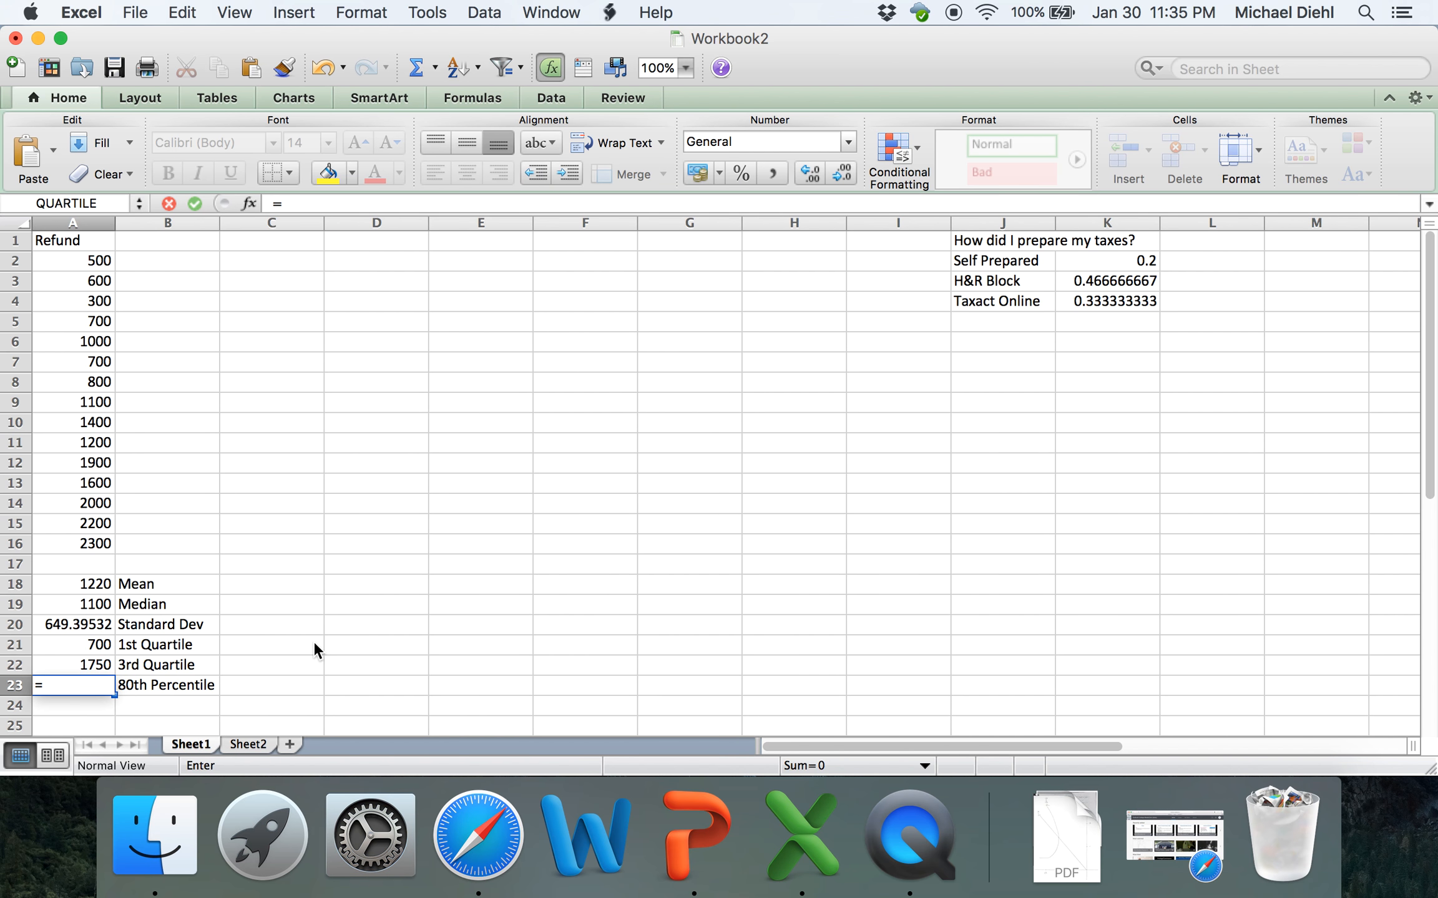
pyautogui.write('per')
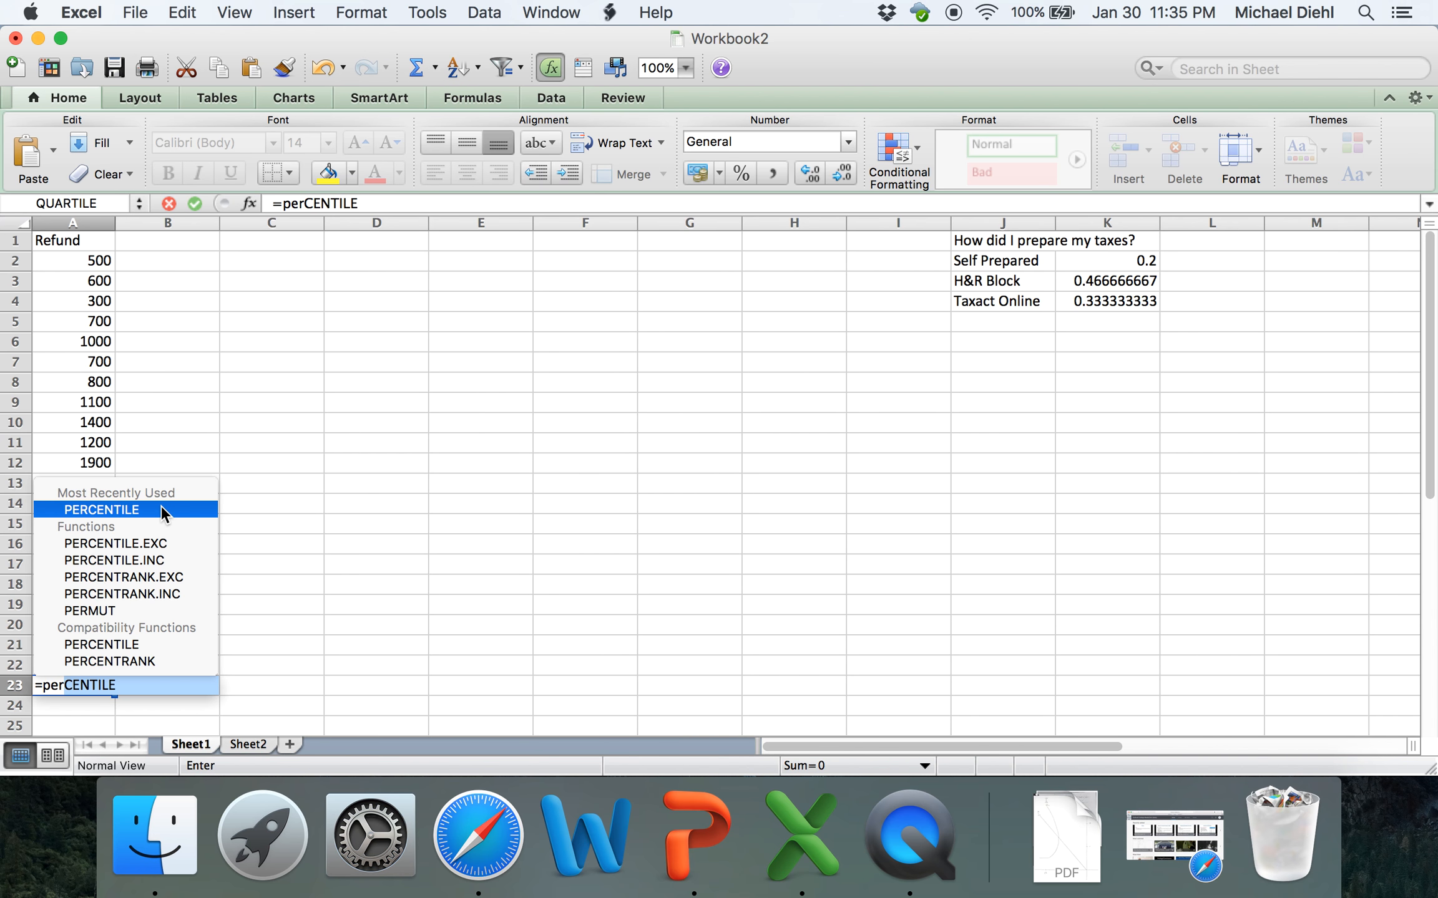
pyautogui.doubleClick(160, 508)
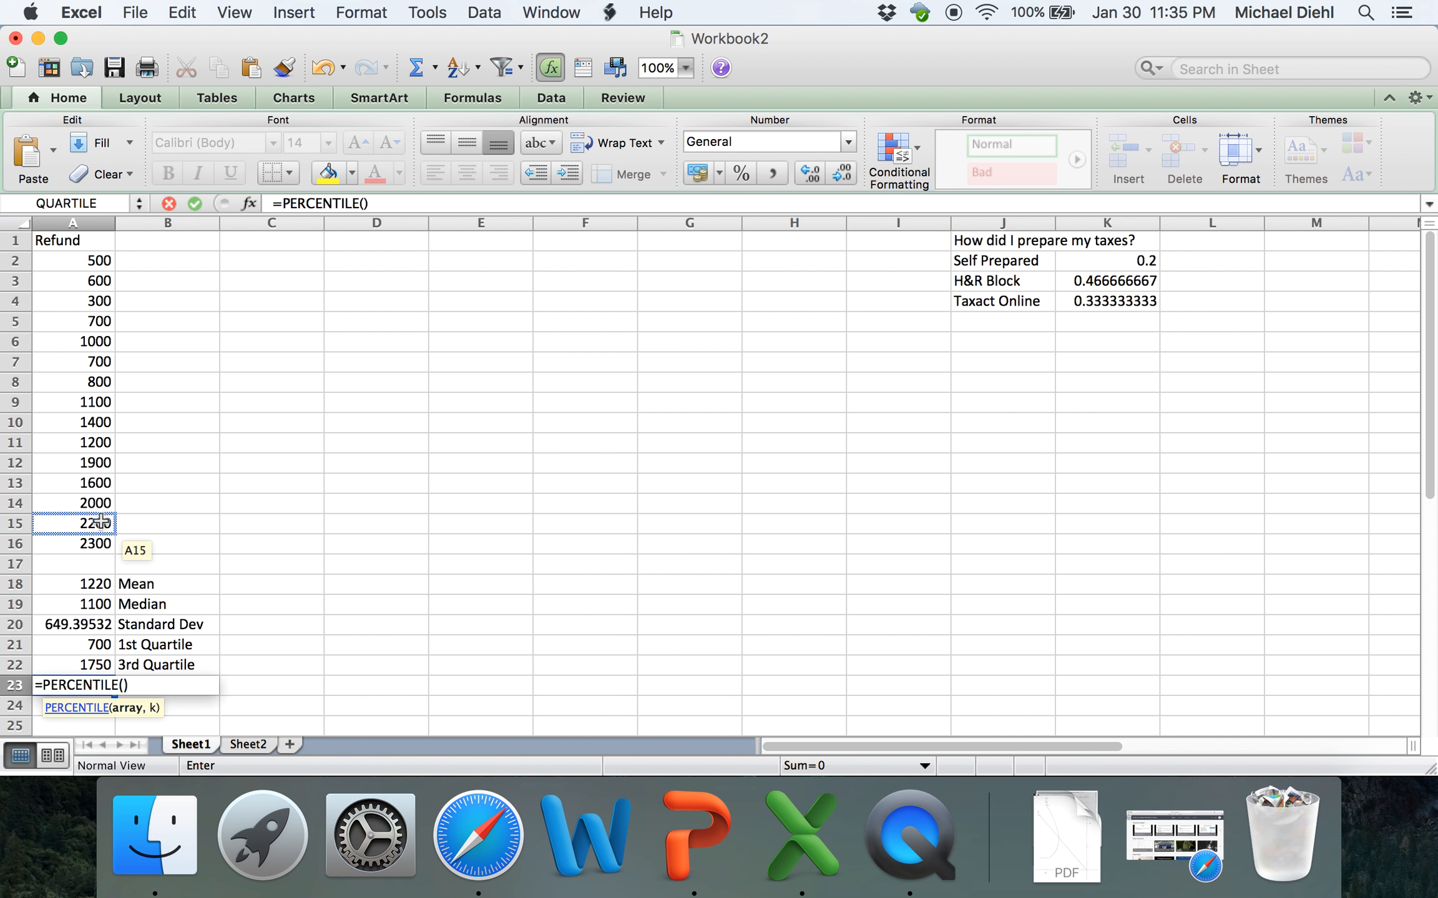
pyautogui.moveTo(95, 542); pyautogui.dragTo(100, 252)
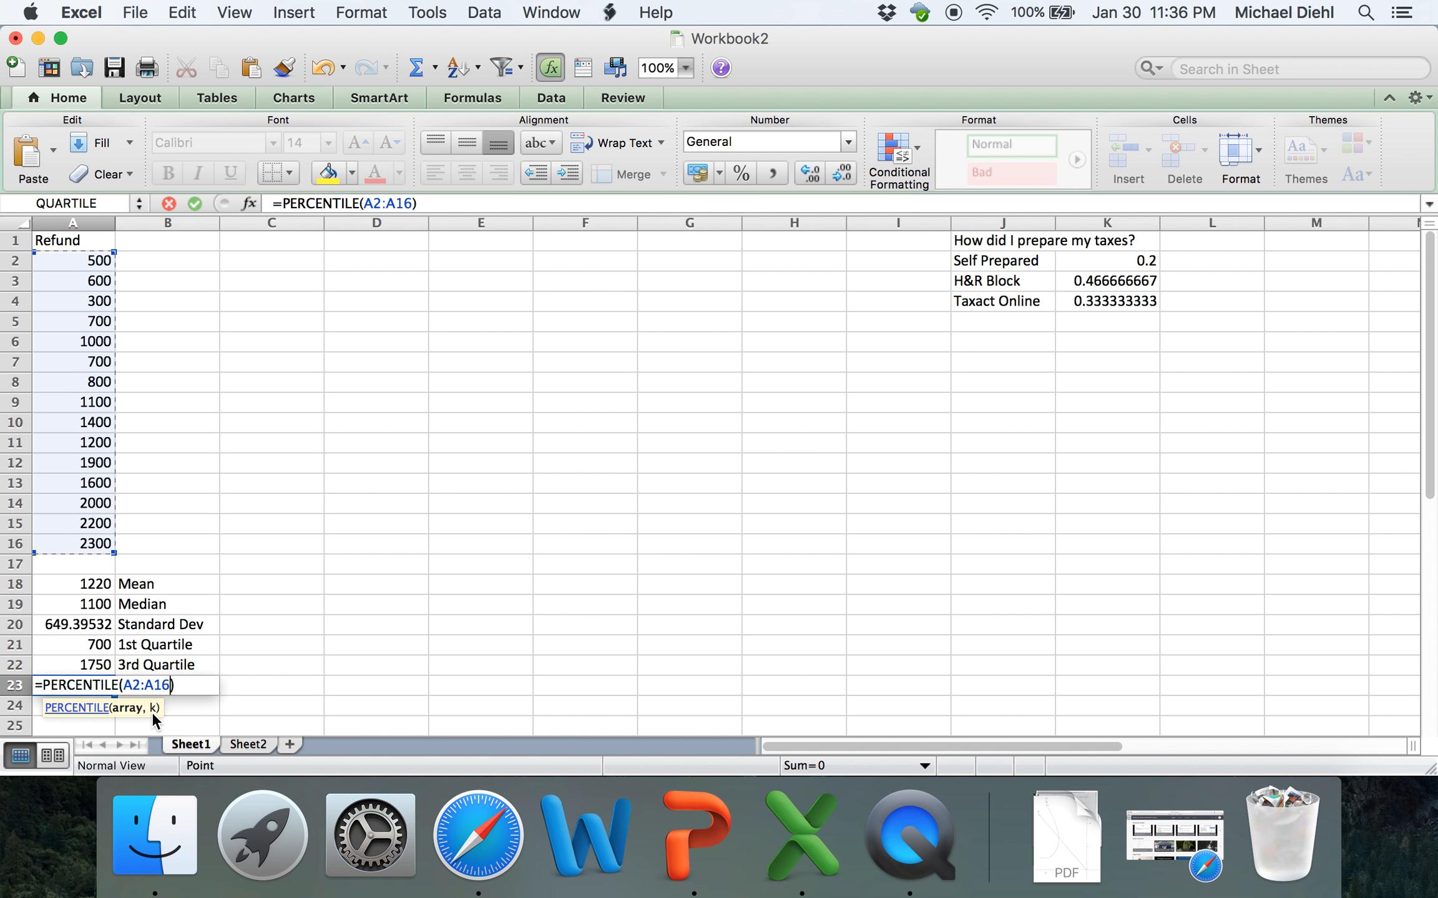
pyautogui.write(',')
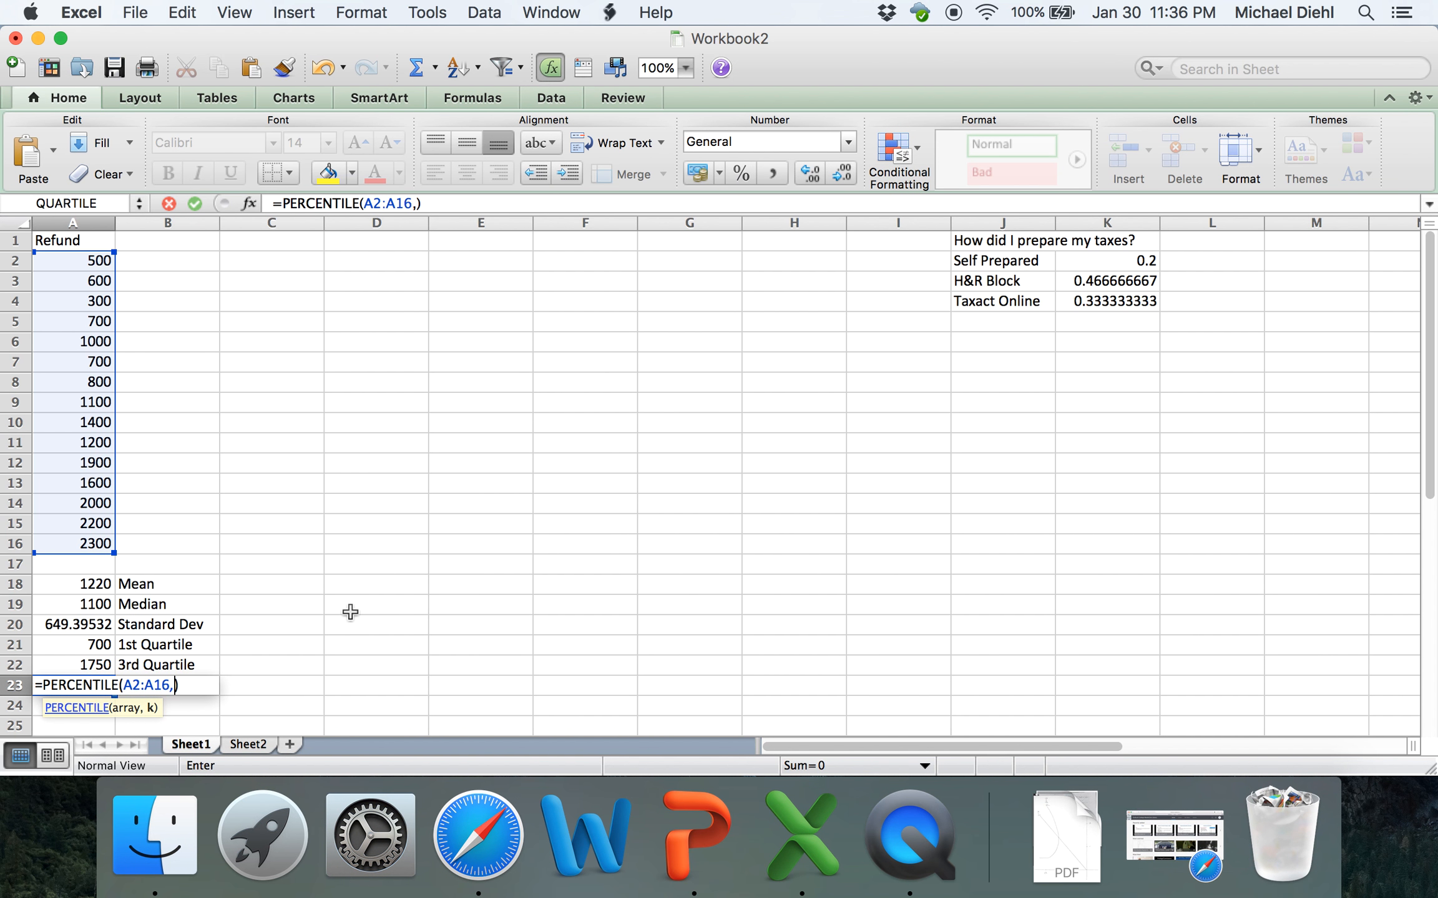
pyautogui.write('.80')
pyautogui.press('Return')
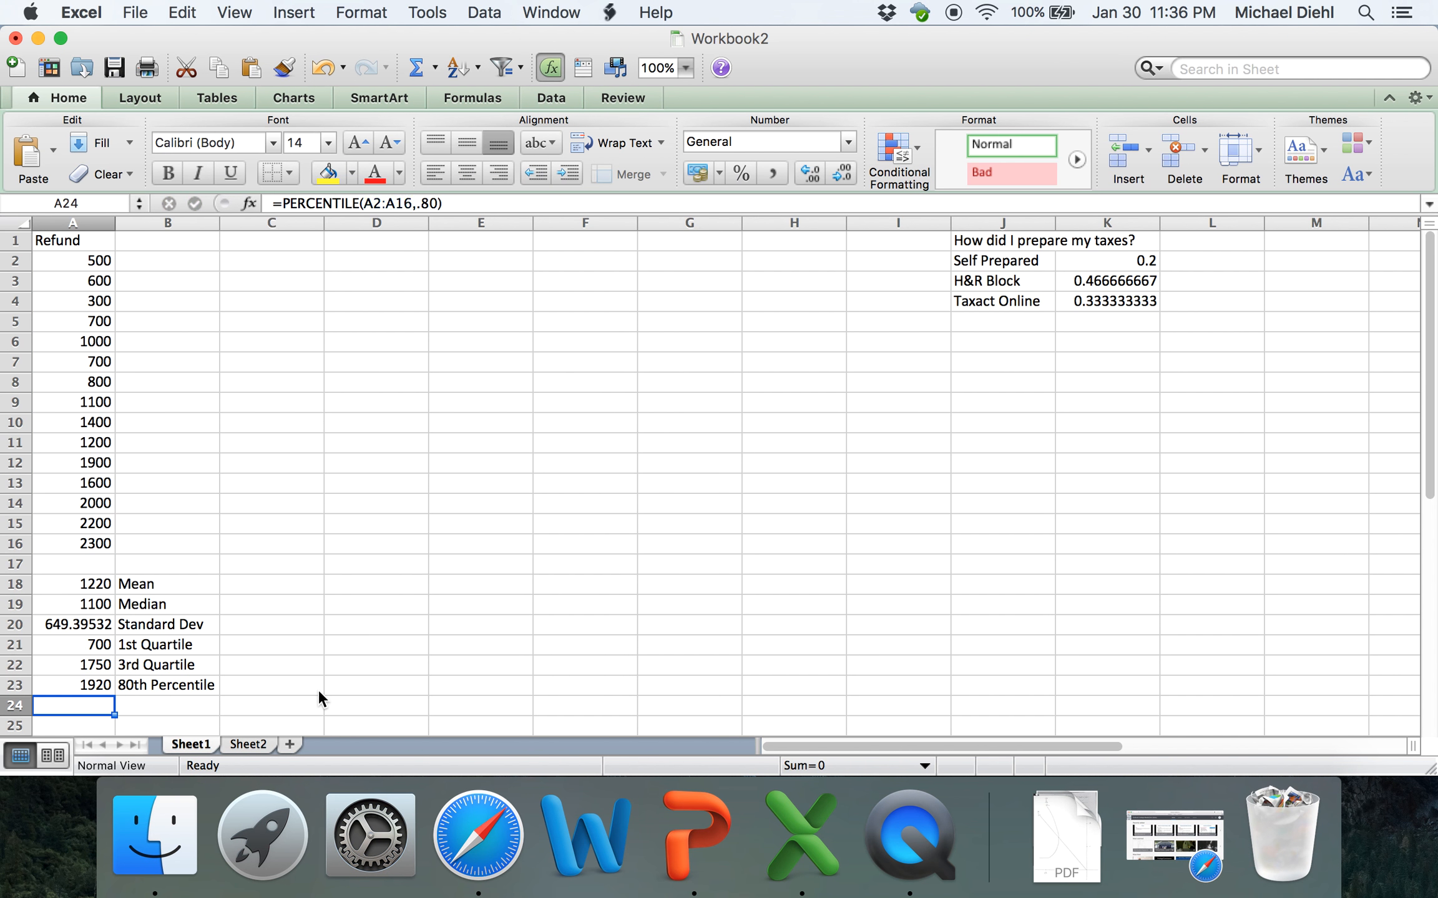
# - Review the 80th percentile formula in A23 against the refunds in A14:A16, and look over the statistic labels in B18:B23
pyautogui.click(108, 687)
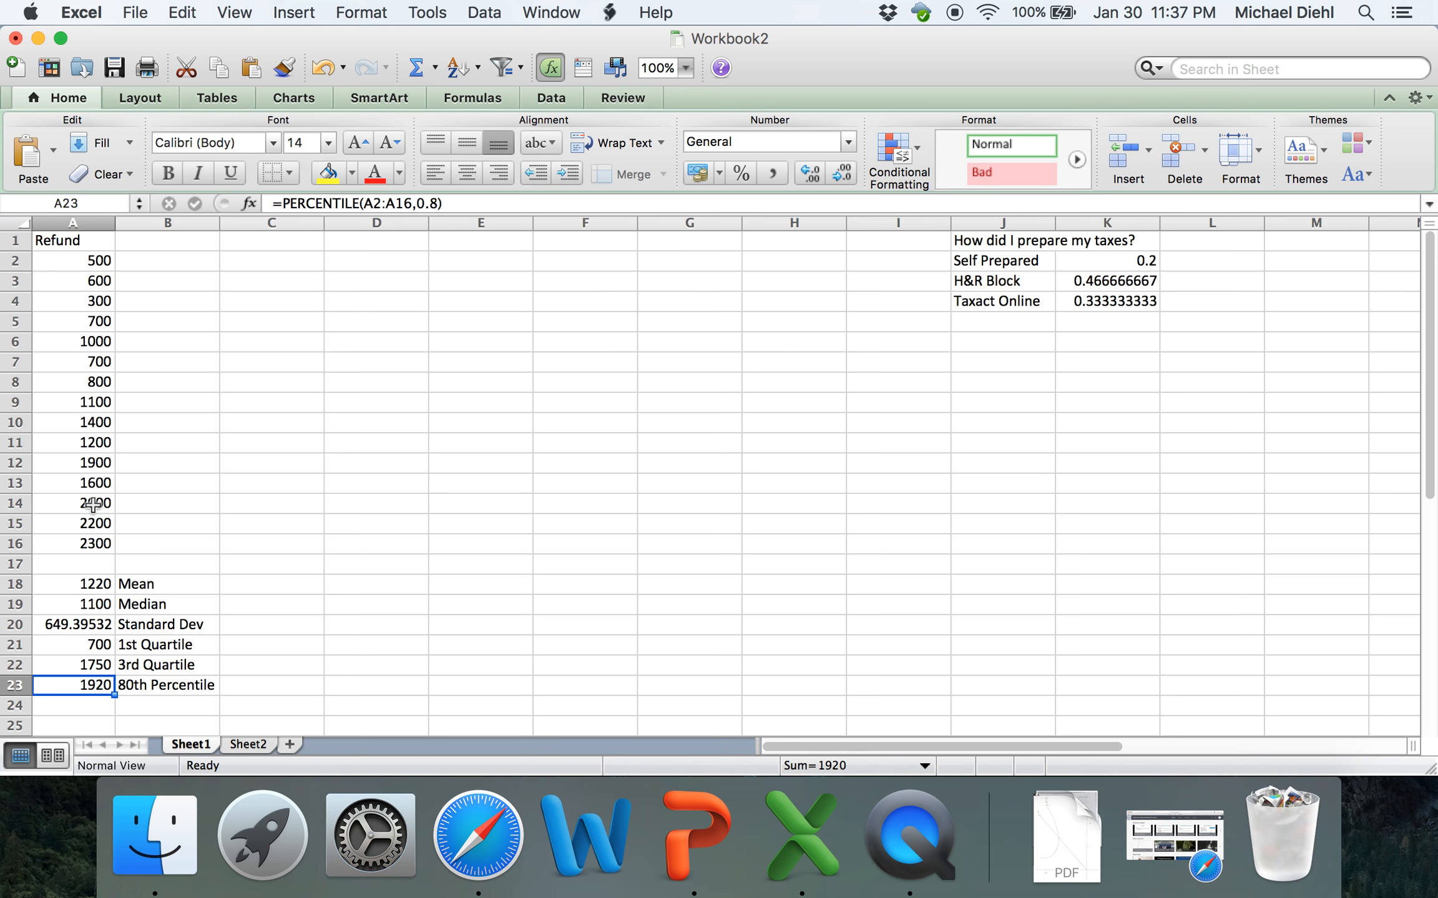
pyautogui.moveTo(92, 504); pyautogui.dragTo(94, 544)
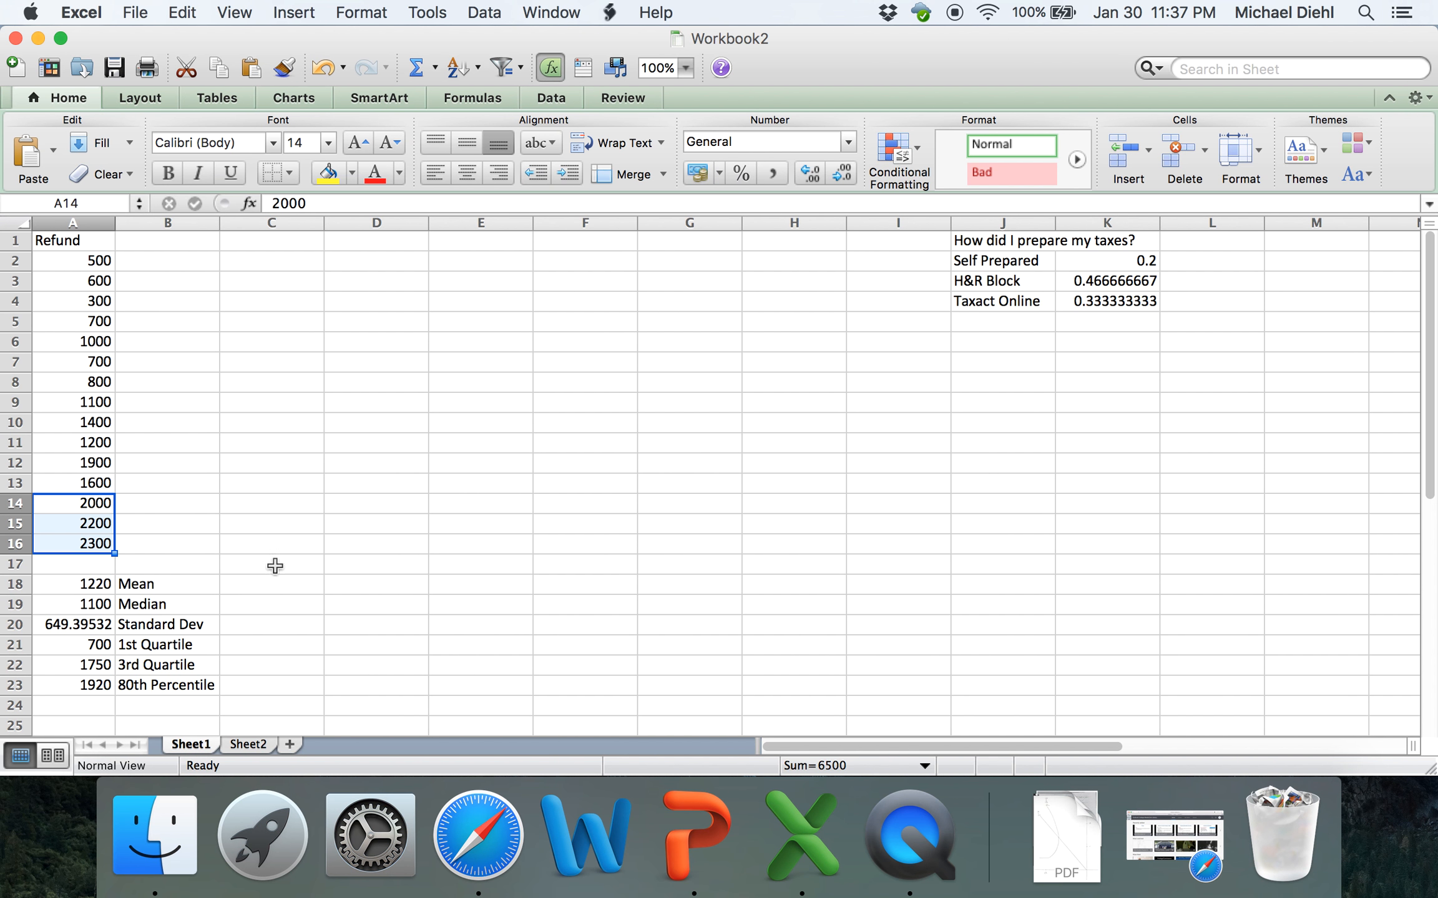
pyautogui.moveTo(186, 584); pyautogui.dragTo(180, 671)
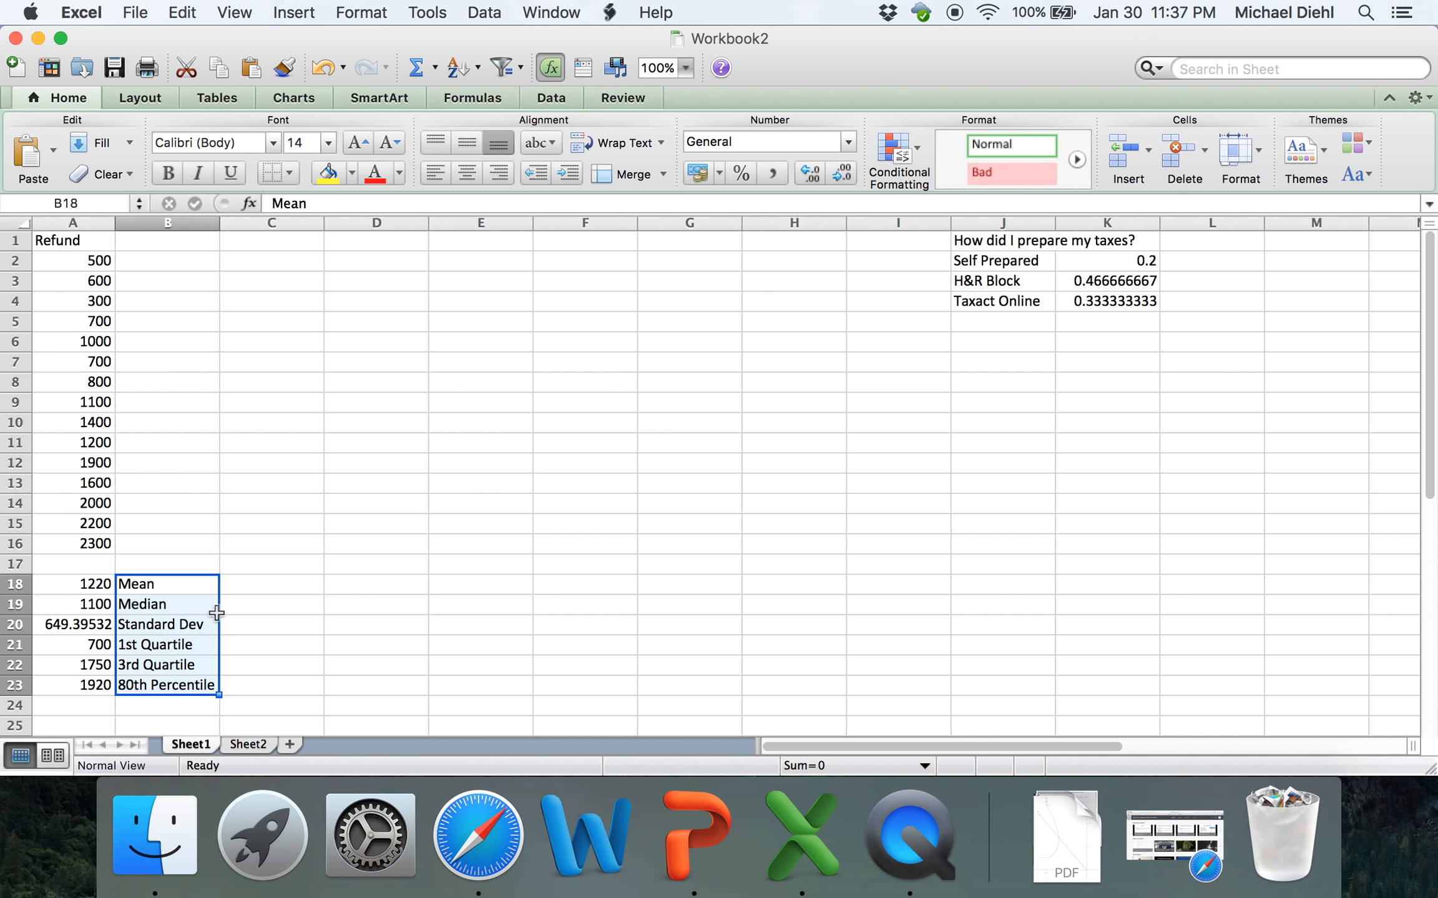
pyautogui.click(281, 583)
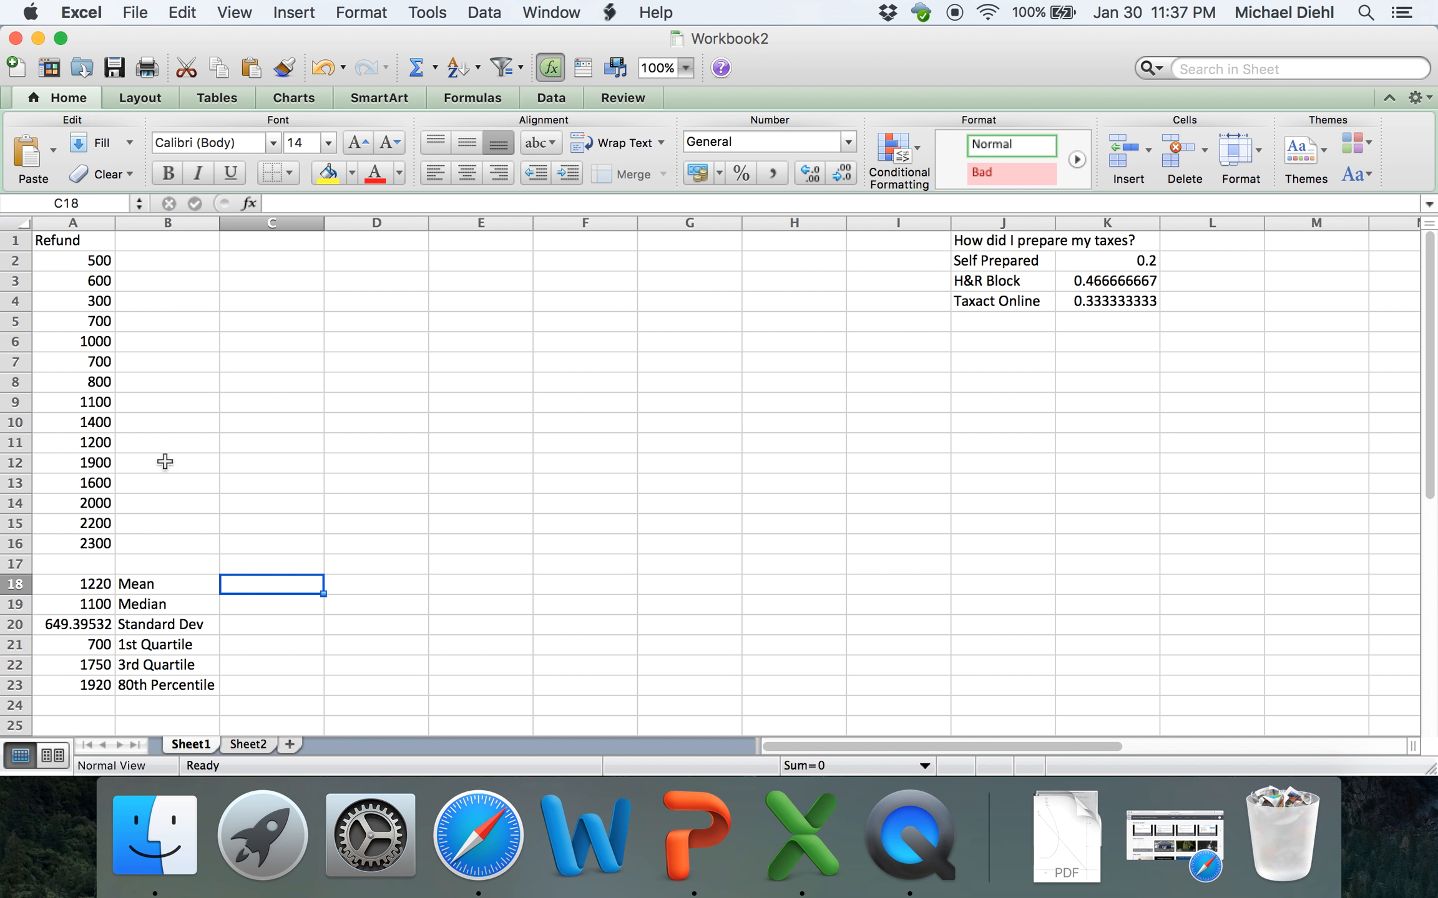